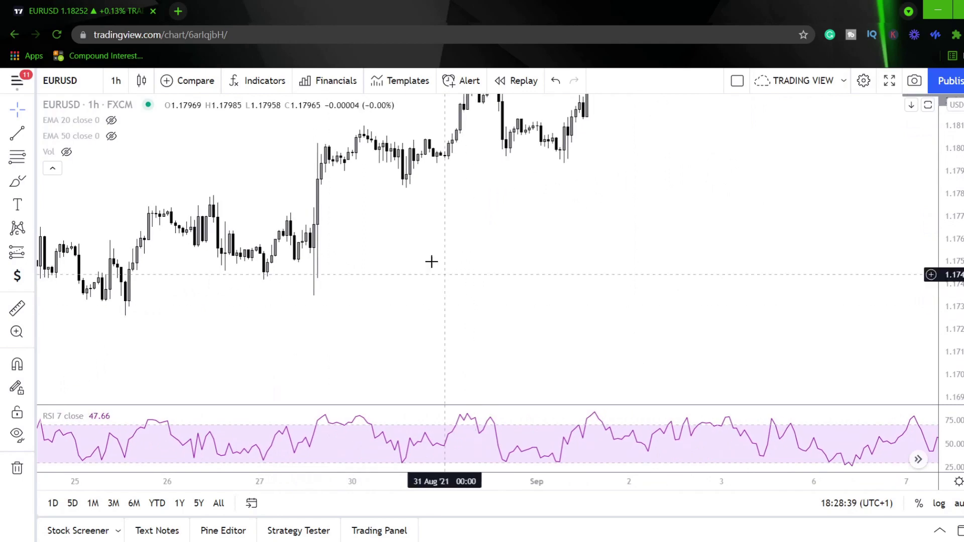
- Draw a falling trend line under the two 25 Aug price lows and a rising one under the matching RSI lows
left_click(20, 134)
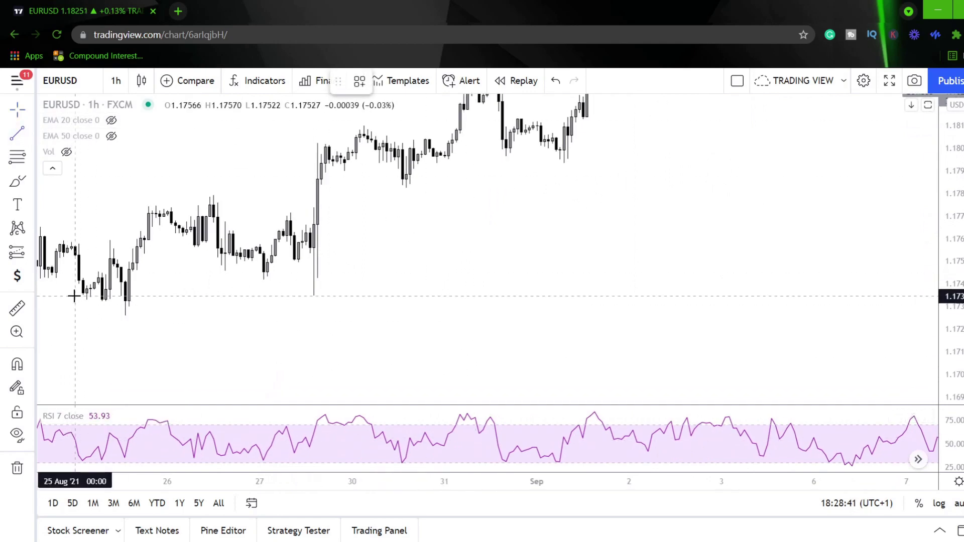
left_click(129, 316)
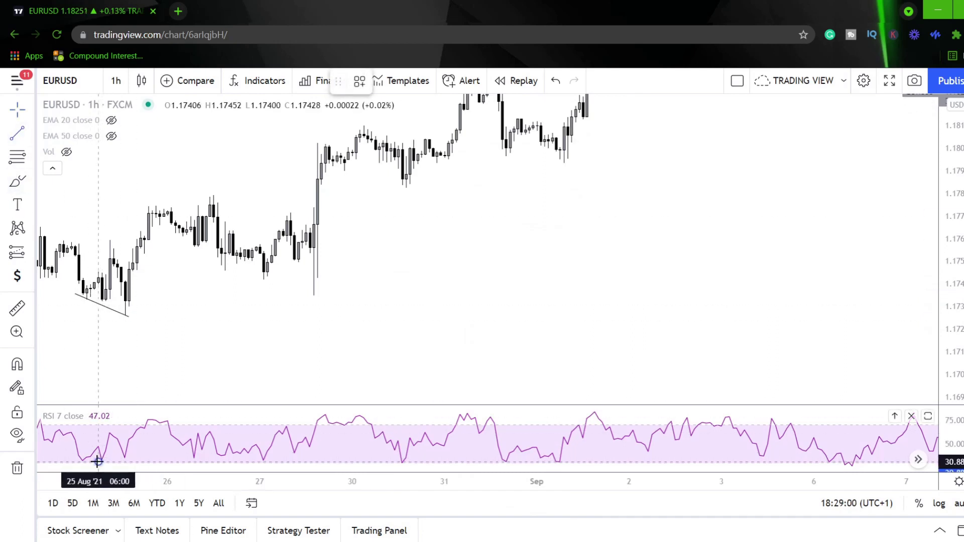
left_click(98, 461)
left_click(132, 456)
left_click_drag(99, 463, 87, 465)
left_click(99, 353)
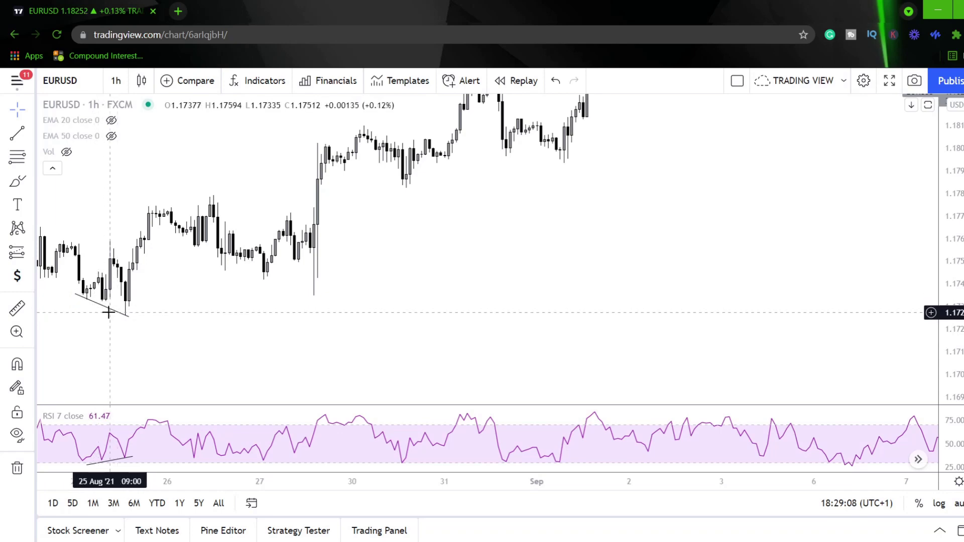
- Draw a rising trend line over the 25 and 26 Aug price highs and a falling one over the matching RSI peaks
key("alt+t")
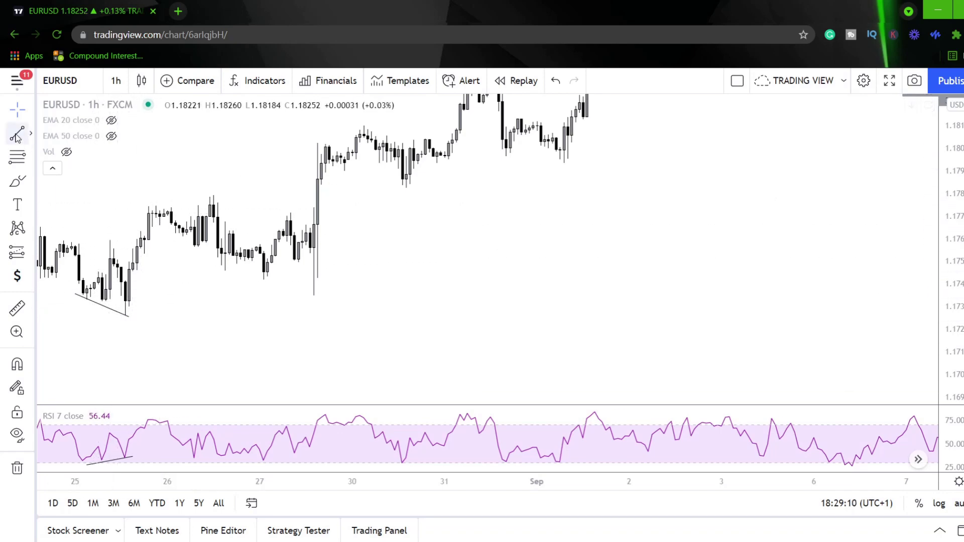
left_click(137, 208)
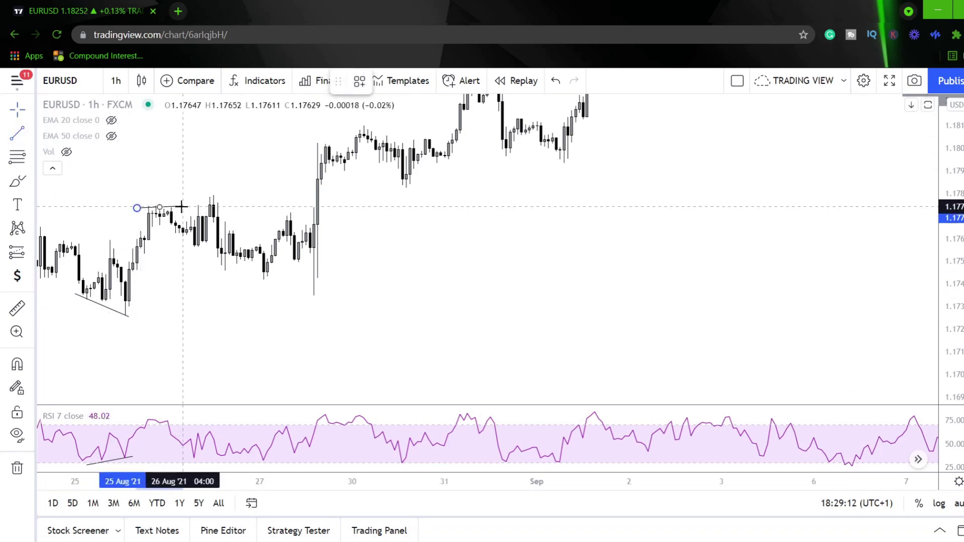
left_click(213, 198)
left_click(201, 208)
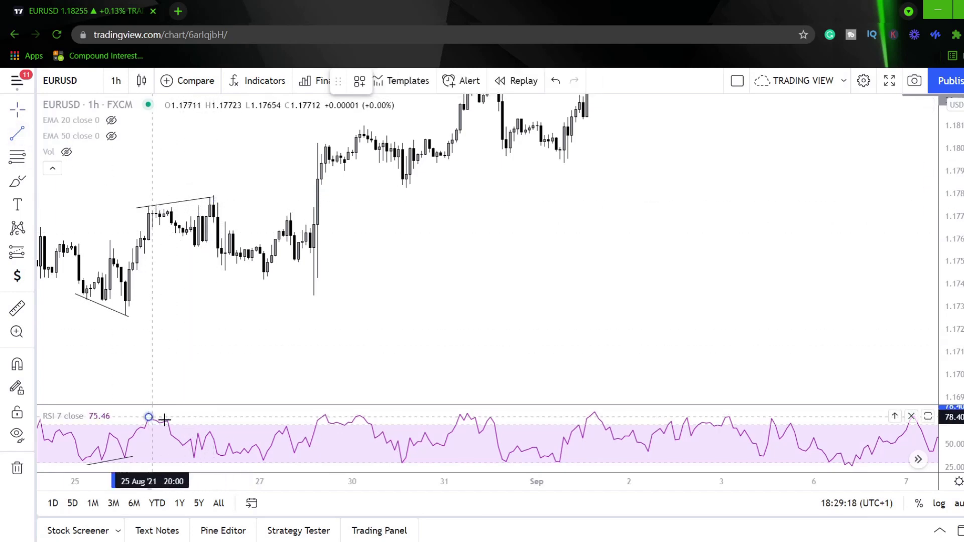
left_click(213, 432)
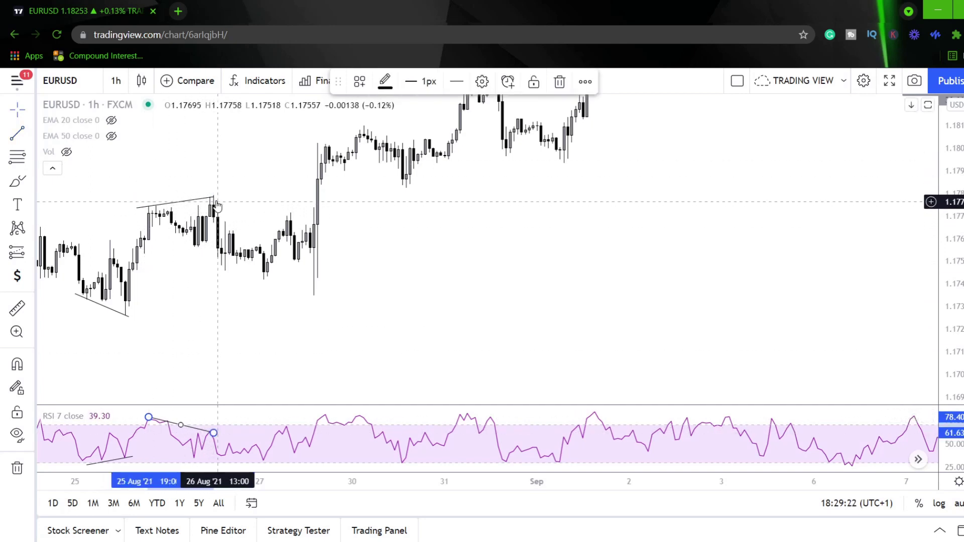
left_click(279, 281)
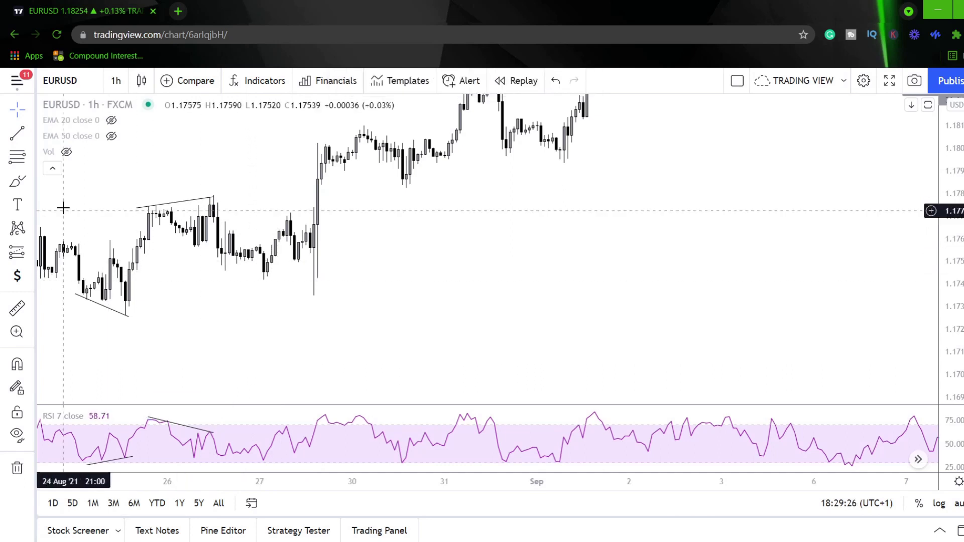
- Draw a falling trend line under the two 27 Aug price lows and a rising one under the matching RSI lows
left_click(17, 133)
left_click(257, 275)
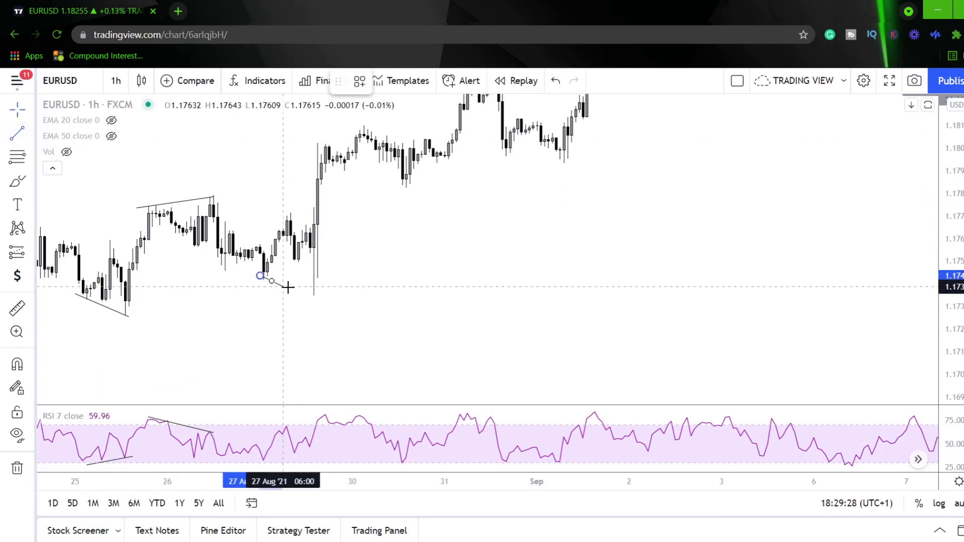
left_click(315, 295)
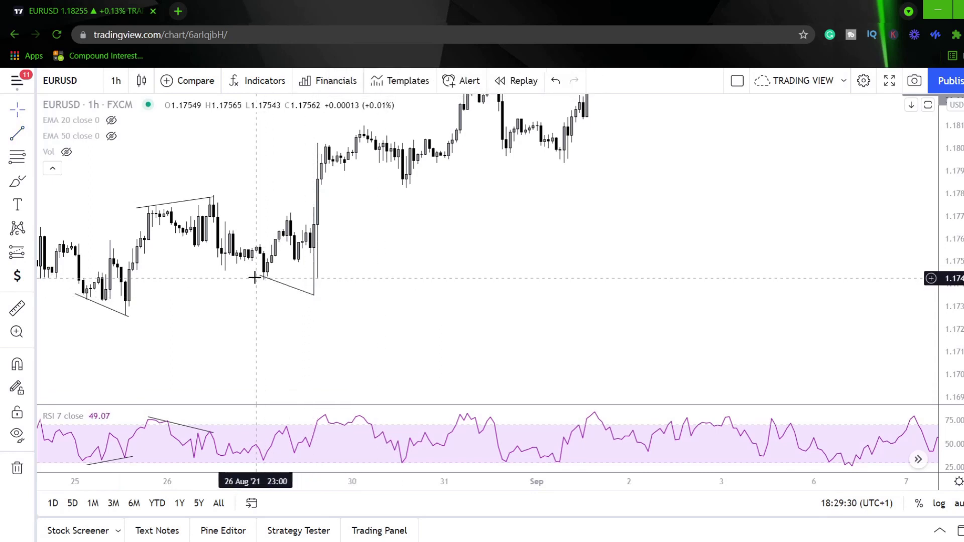
left_click(310, 324)
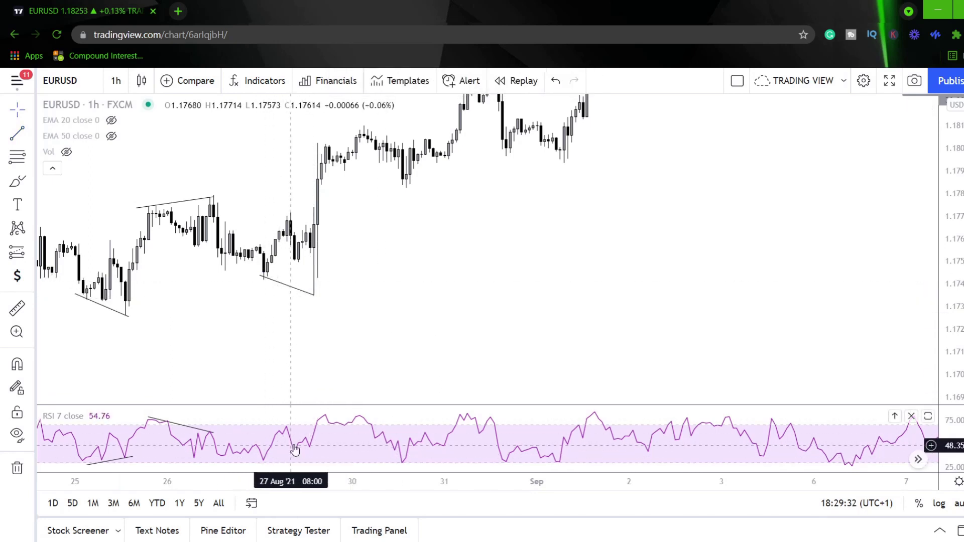
left_click(17, 133)
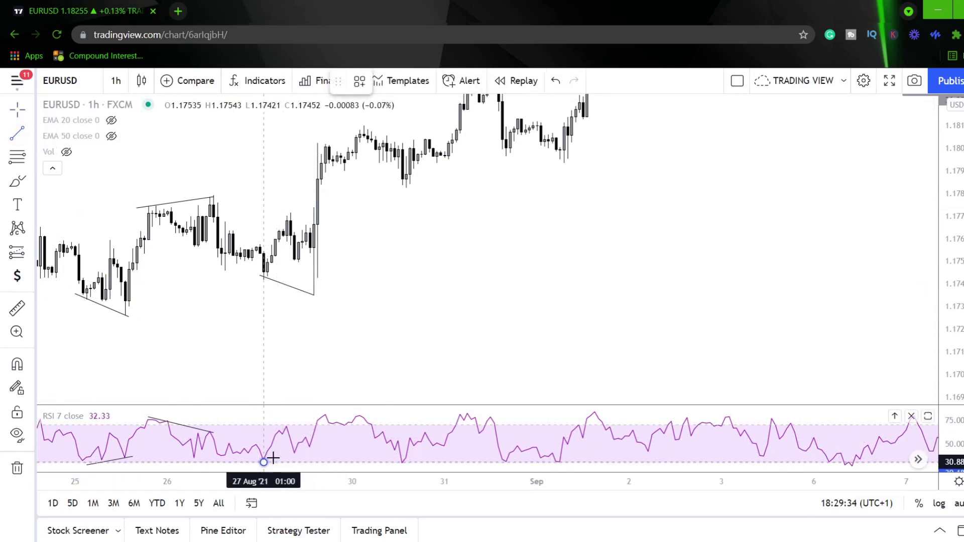
left_click(272, 458)
left_click(317, 448)
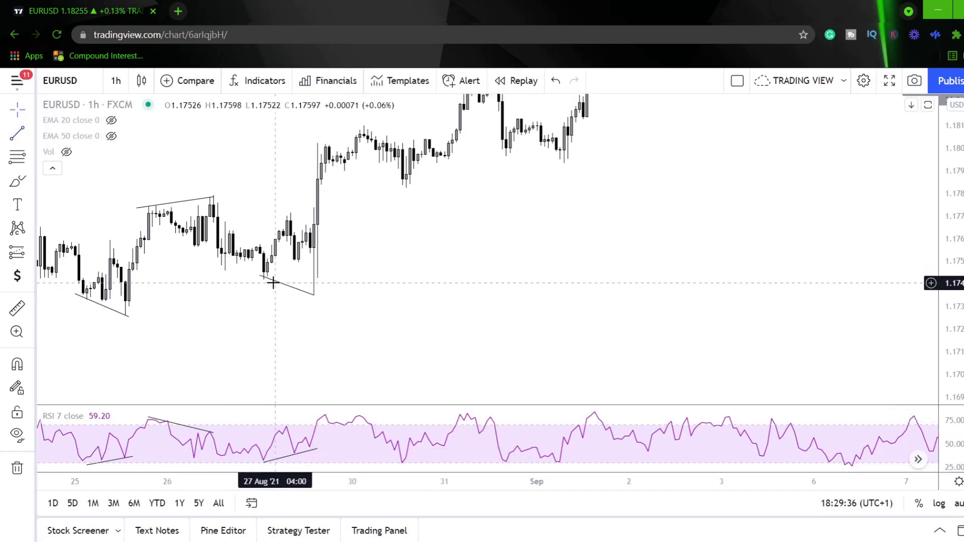
- Draw a rising trend line over the 27 and 30 Aug price highs and a slightly falling one over the matching RSI peaks
left_click_drag(370, 239, 296, 348)
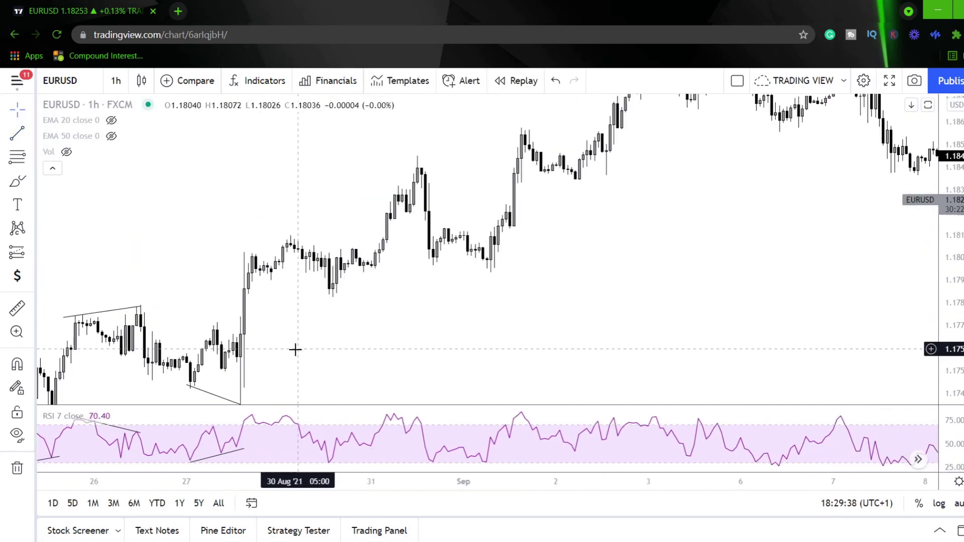
scroll(284, 216, "down", 2)
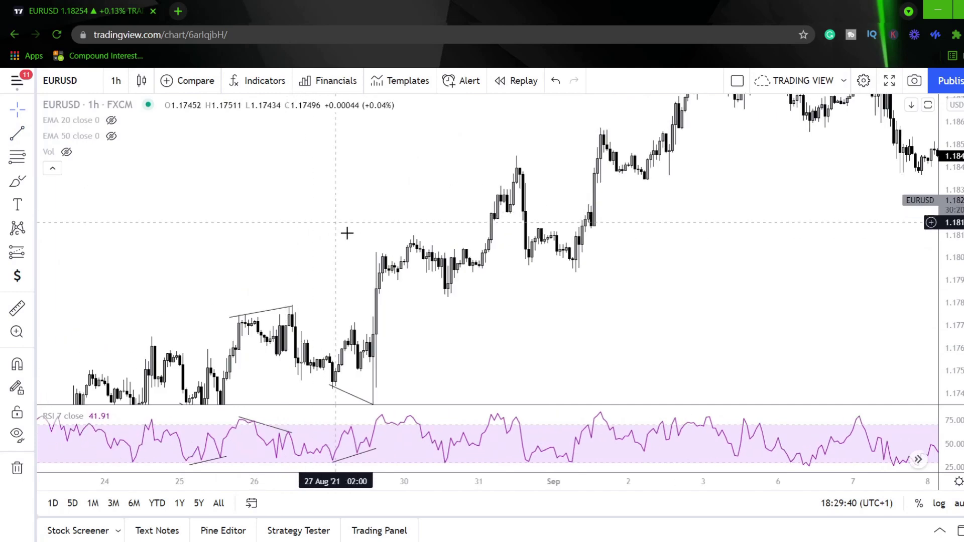
left_click_drag(412, 308, 359, 293)
scroll(368, 297, "up", 2)
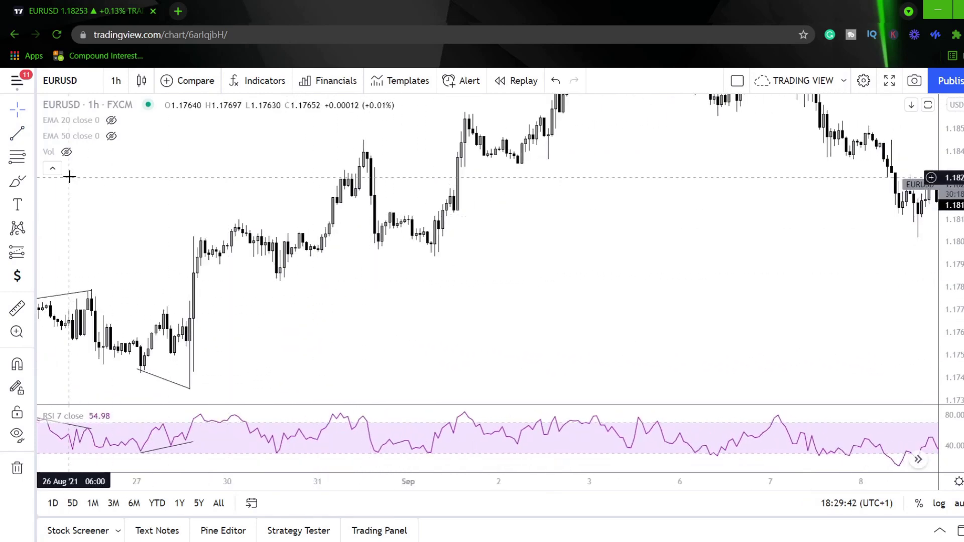
left_click(17, 133)
left_click_drag(182, 244, 245, 216)
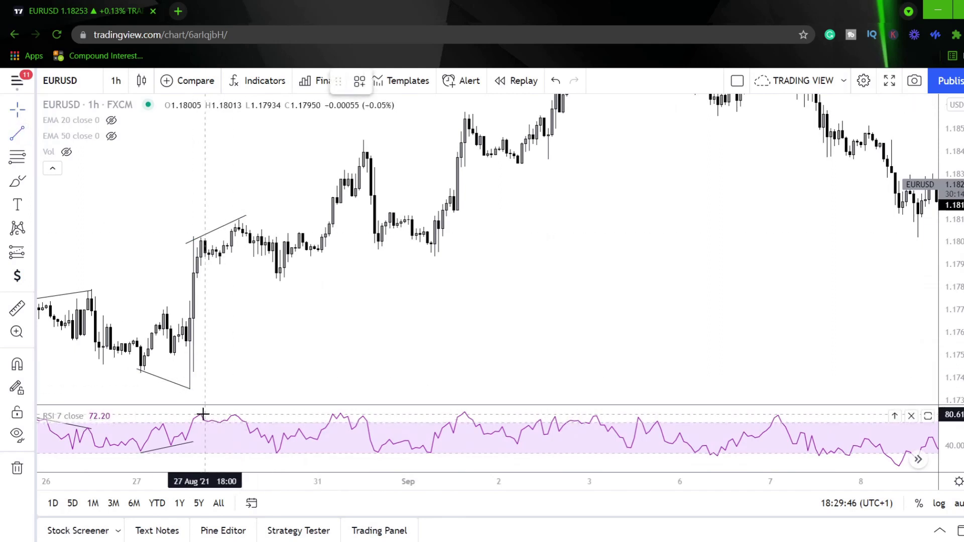
left_click_drag(197, 414, 249, 414)
left_click(243, 416)
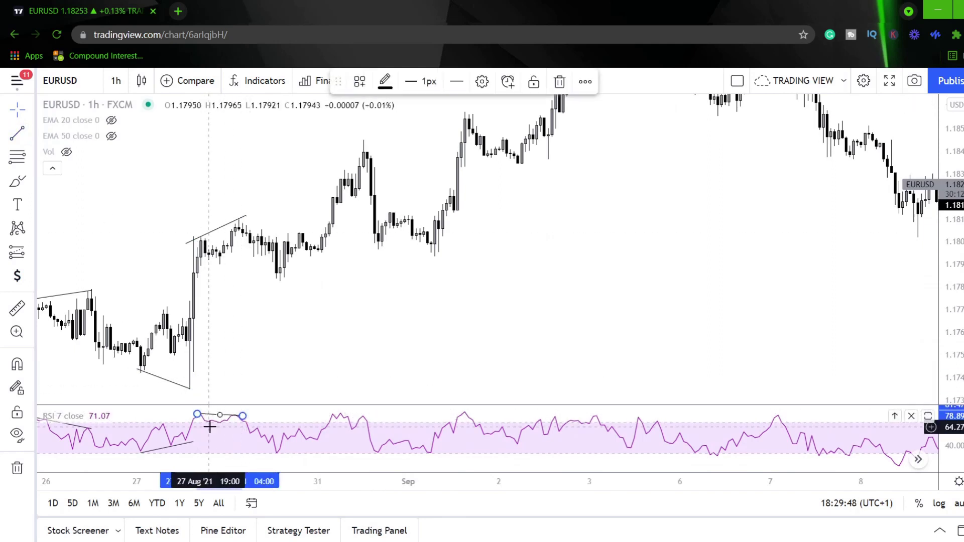
left_click(278, 340)
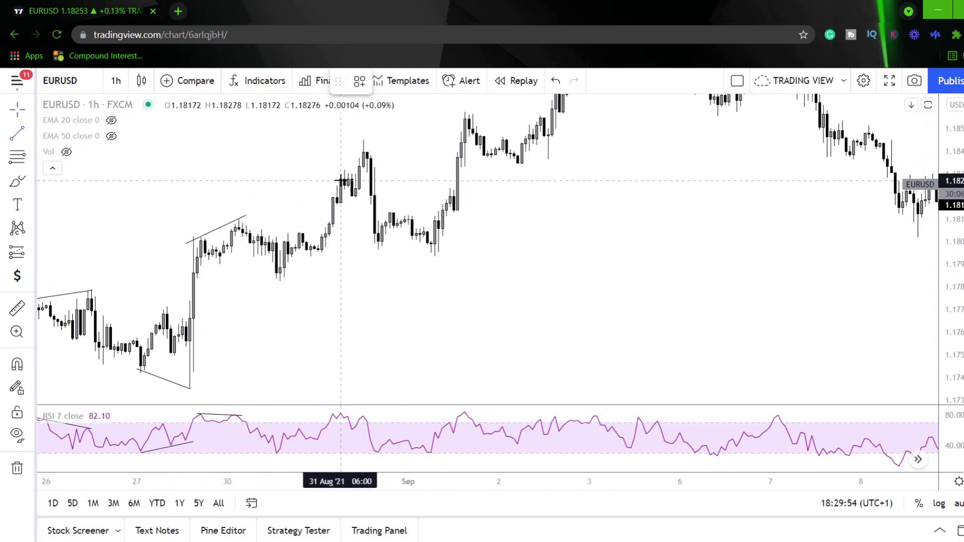
- Draw a rising trend line over the two 31 Aug price highs and a falling one over the matching RSI peaks
left_click_drag(336, 179, 362, 140)
left_click(424, 234)
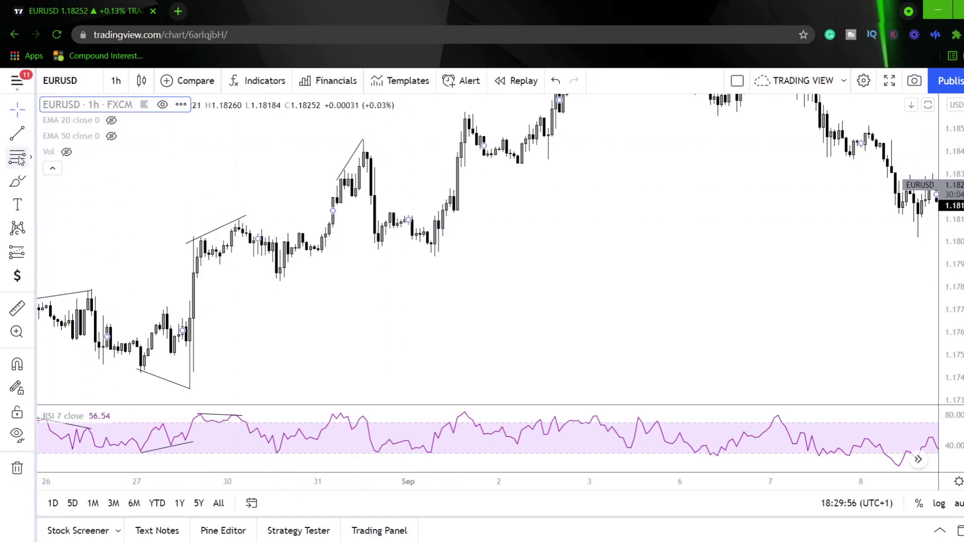
key("alt+t")
mouse_move(332, 412)
left_mouse_down()
mouse_move(378, 420)
mouse_move(367, 419)
left_mouse_up()
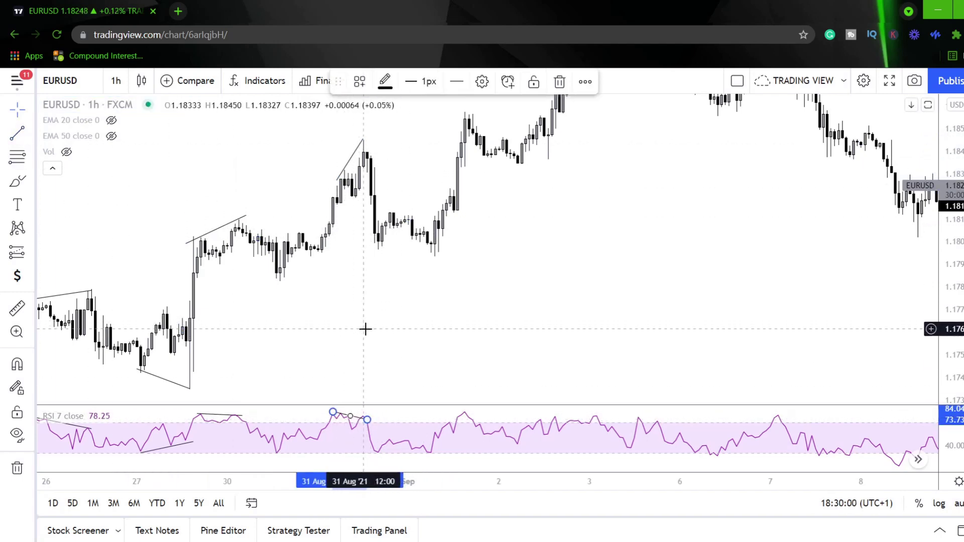
left_click(359, 282)
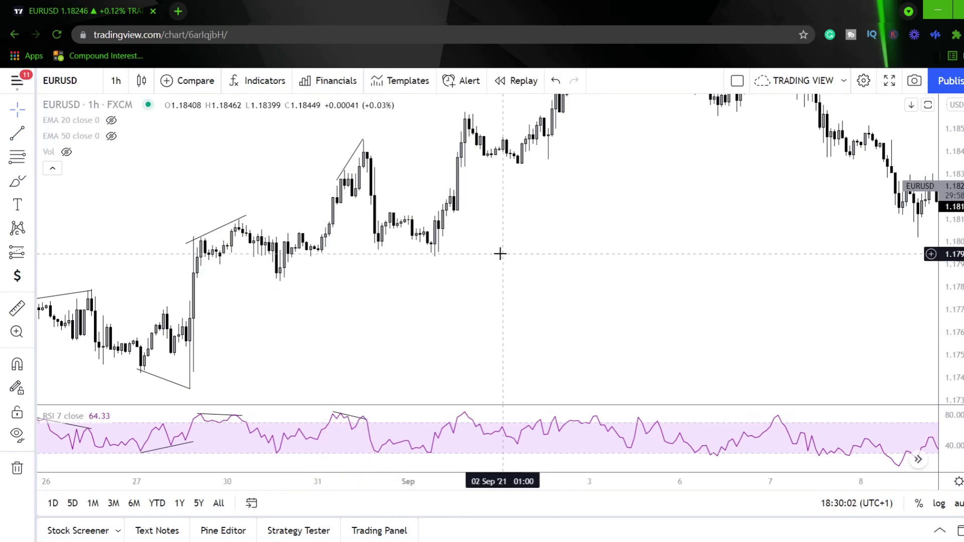
- Draw a falling trend line under the 31 Aug and 1 Sep price lows and a slightly rising one under the matching RSI lows
left_click_drag(434, 289, 406, 306)
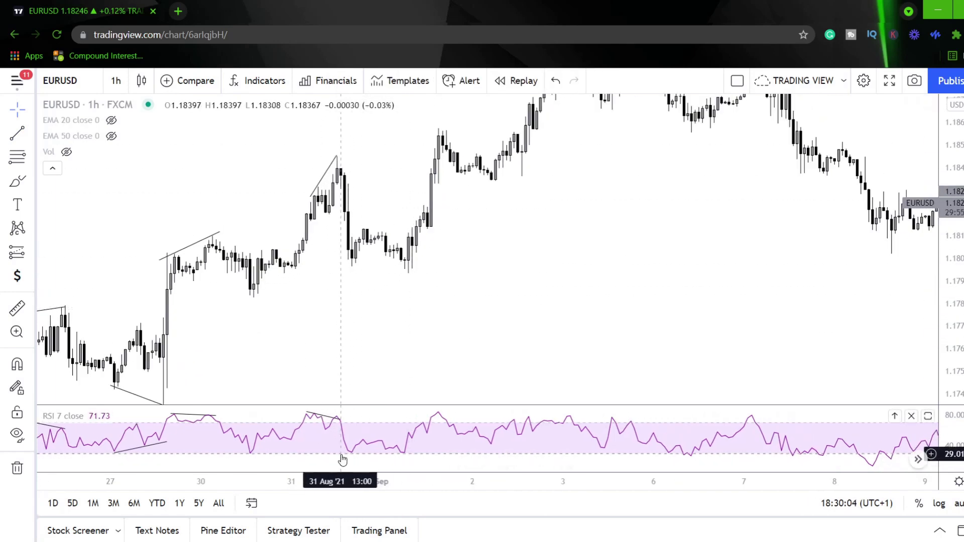
left_click(14, 139)
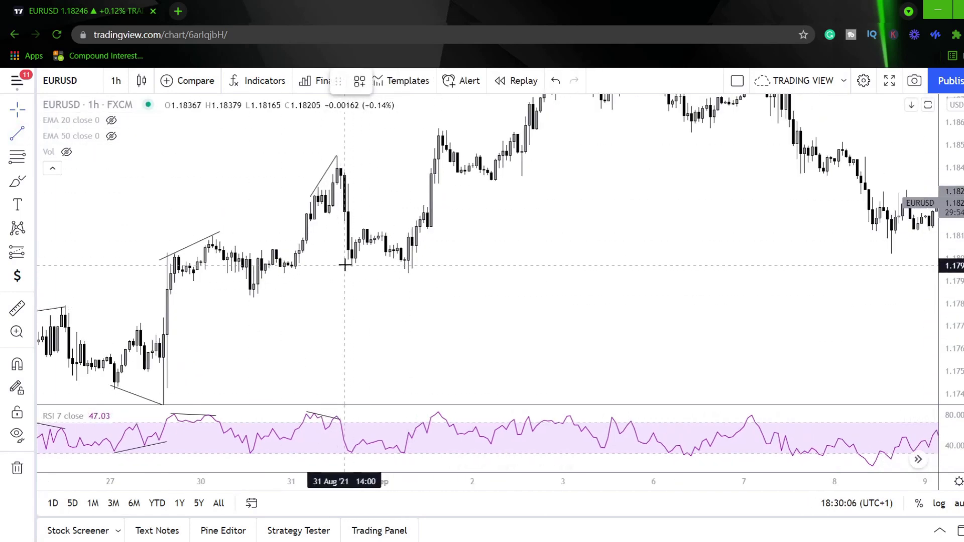
left_click(419, 274)
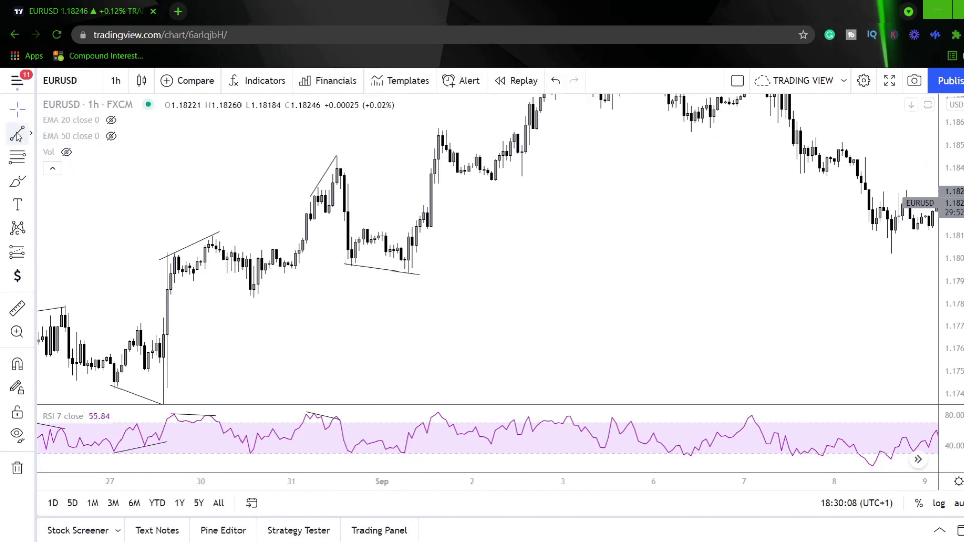
left_click(407, 454)
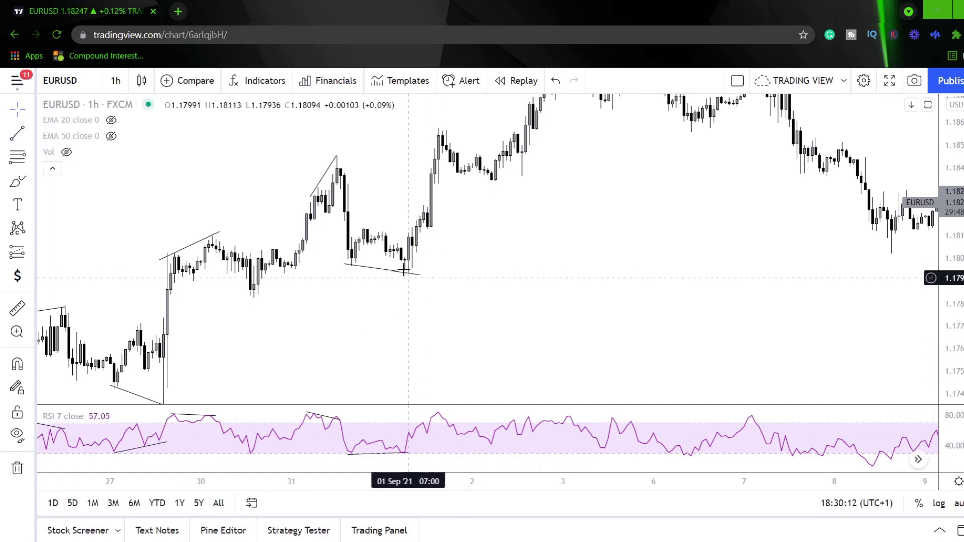
- Try a rising trend line over the 1 and 3 Sep price highs with a falling one over the matching RSI peaks
left_click_drag(491, 241, 411, 314)
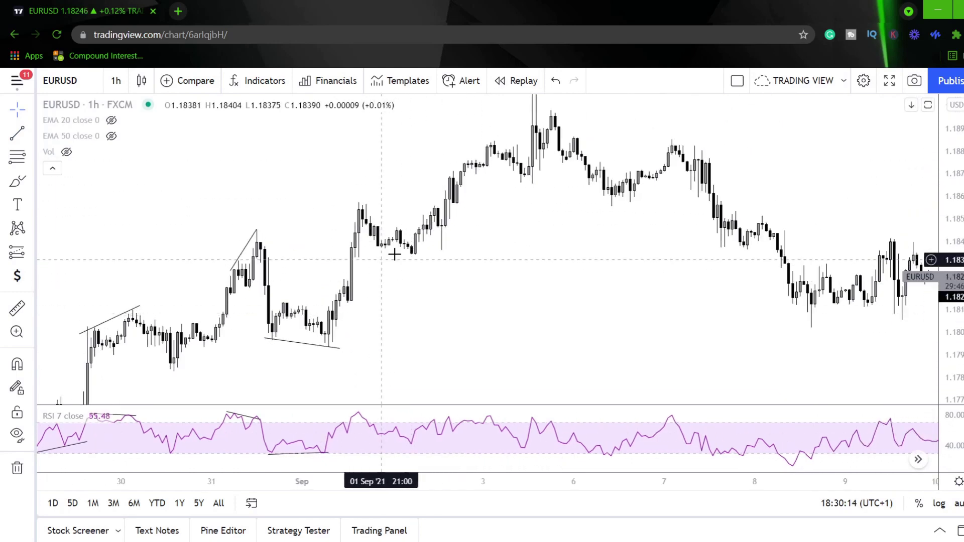
scroll(420, 304, "right", 3)
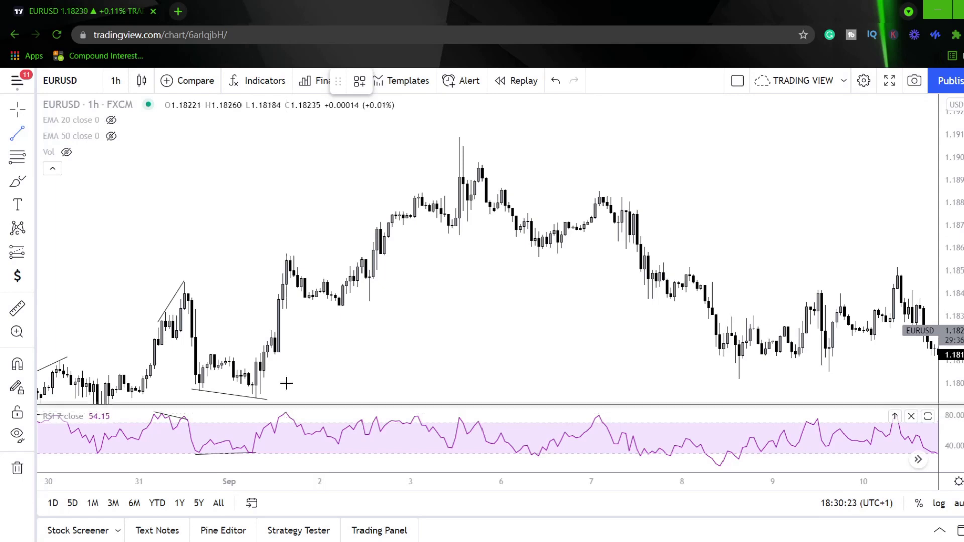
left_click(286, 263)
left_click(420, 195)
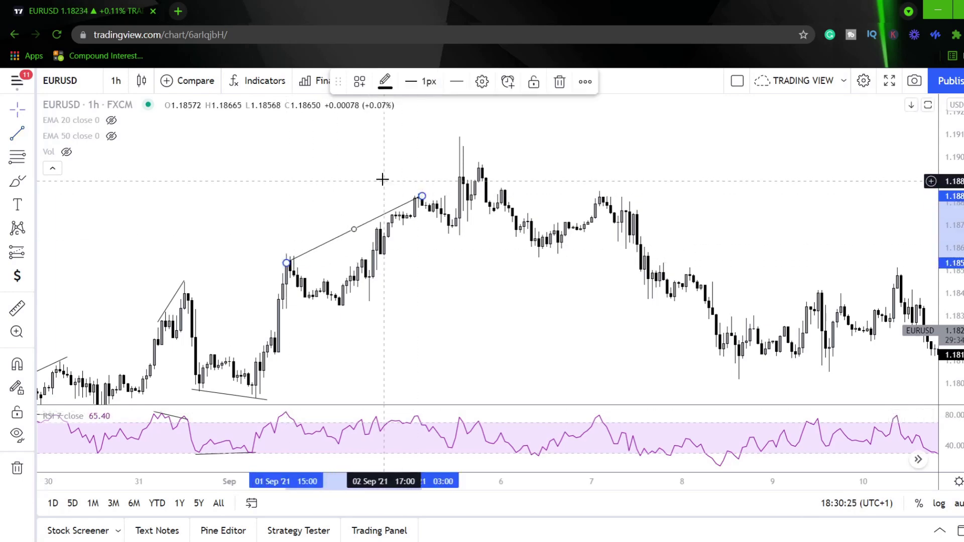
left_click(17, 134)
left_click(285, 409)
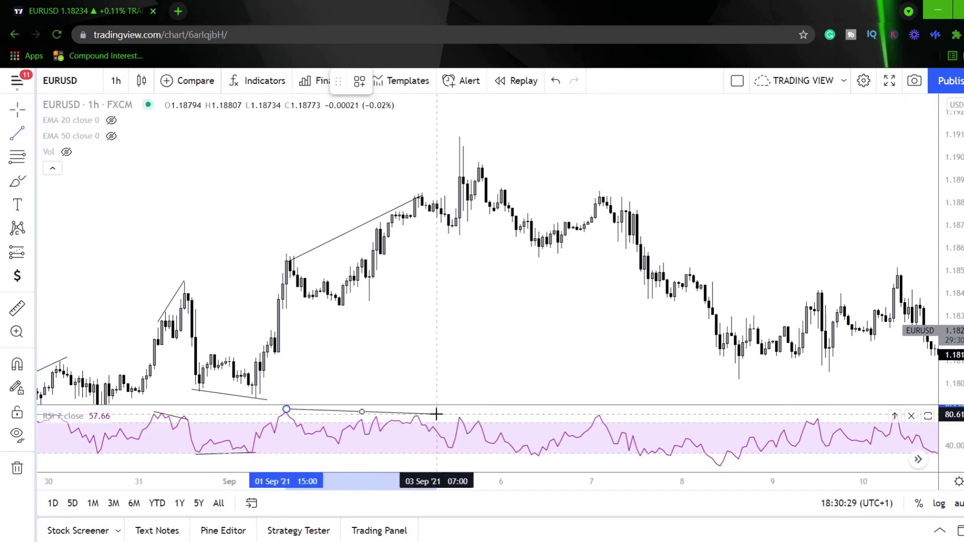
left_click(420, 416)
key("Escape")
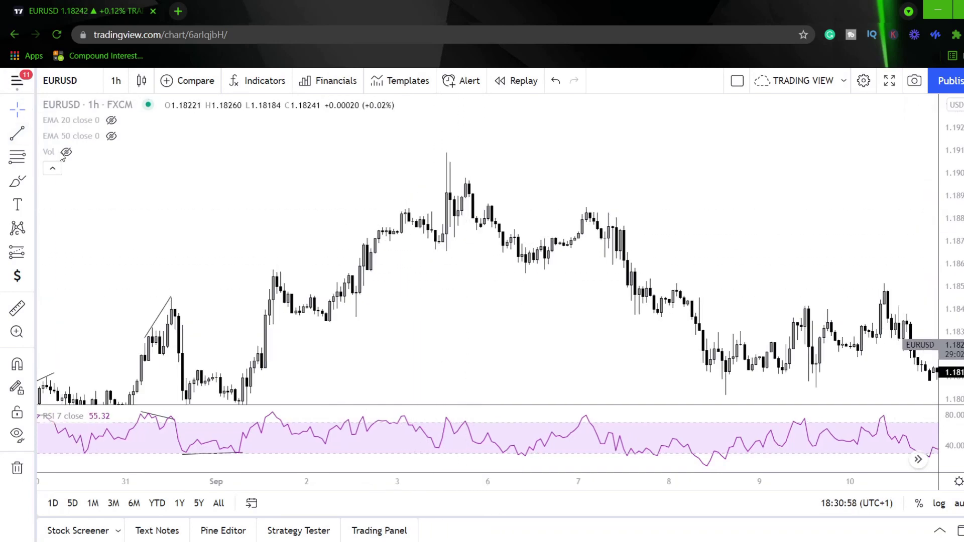
- Draw a rising trend line over the two 3 Sep price highs and a falling one over the matching RSI peaks
key("alt+t")
left_click(401, 214)
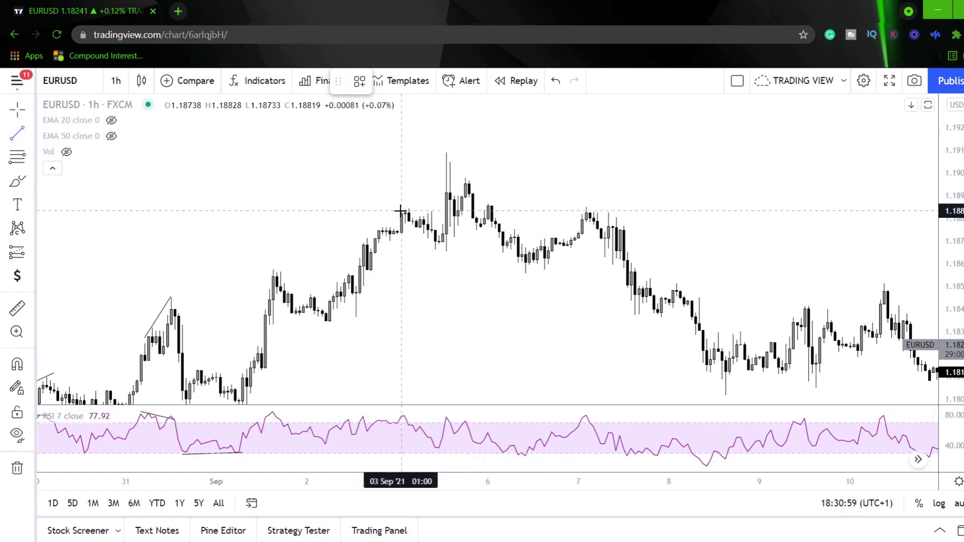
left_click(445, 151)
left_click(127, 119)
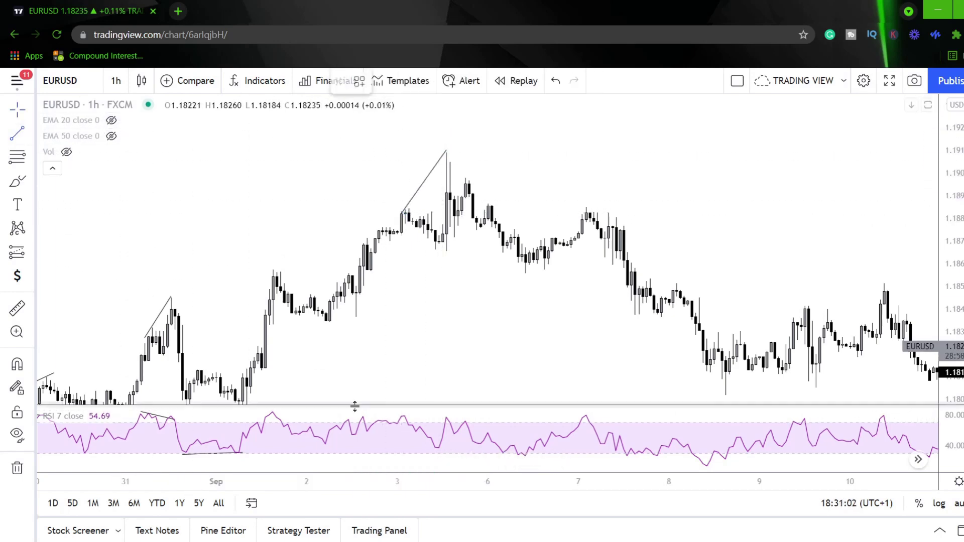
left_click(450, 418)
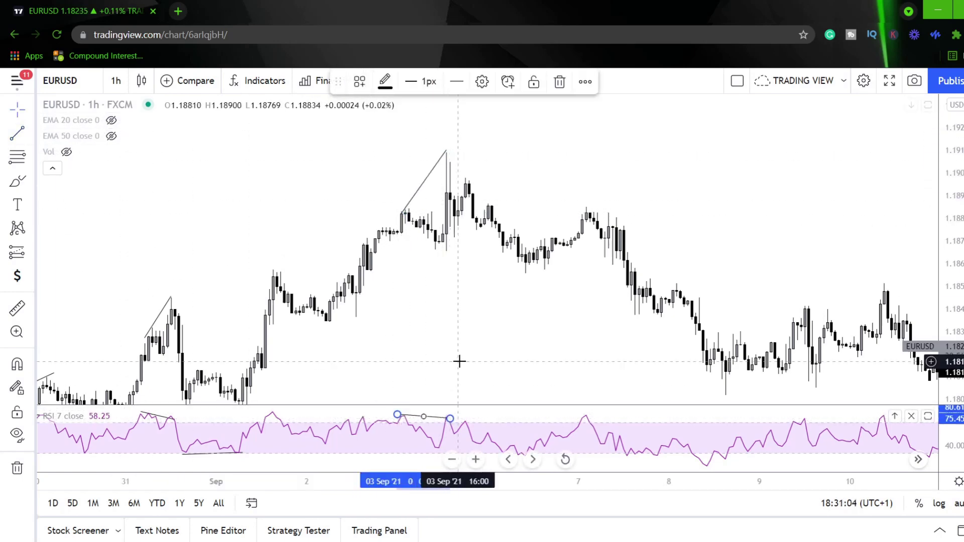
left_click(459, 361)
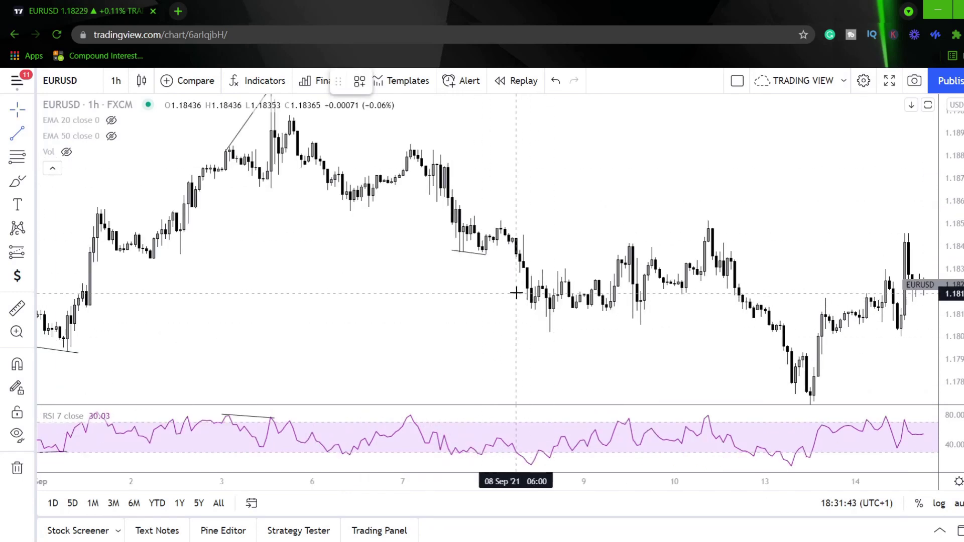
- Draw a falling trend line under the 8 Sep price lows and a rising one under the matching RSI lows
mouse_move(516, 293)
left_mouse_down()
mouse_move(562, 337)
mouse_move(553, 338)
left_mouse_up()
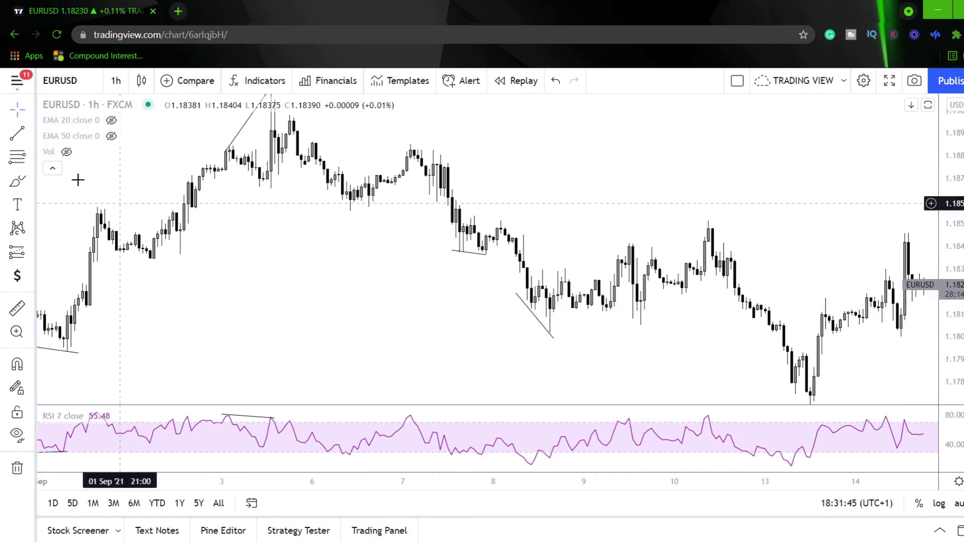
left_click(16, 134)
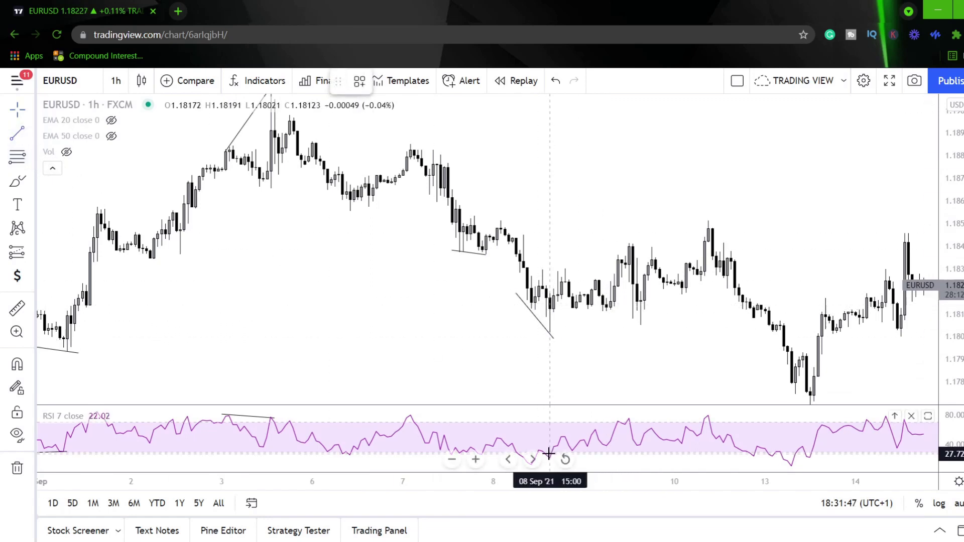
left_click_drag(550, 463, 553, 457)
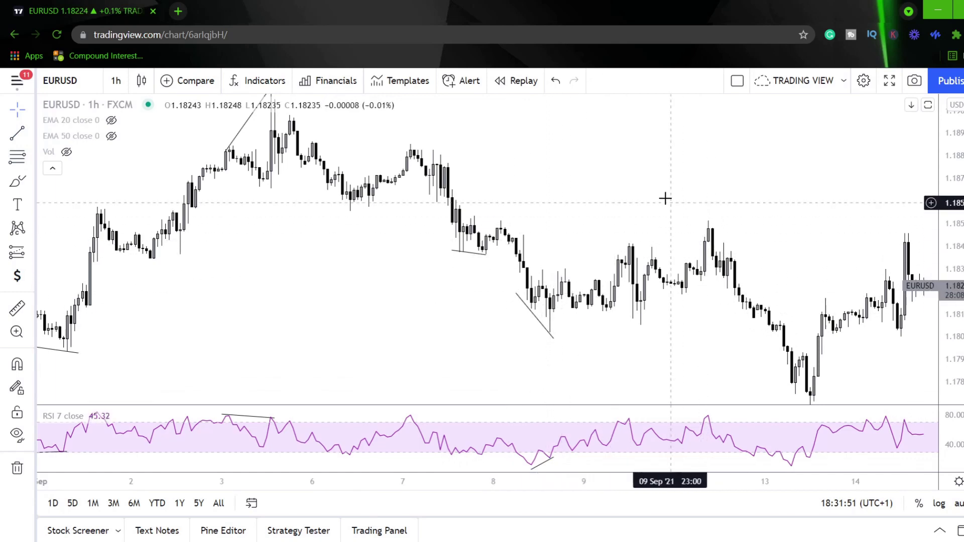
- Draw a falling trend line under the two 13 Sep price lows and a rising one under the matching RSI lows
left_click_drag(665, 198, 535, 259)
left_click_drag(613, 351, 511, 300)
left_click(18, 134)
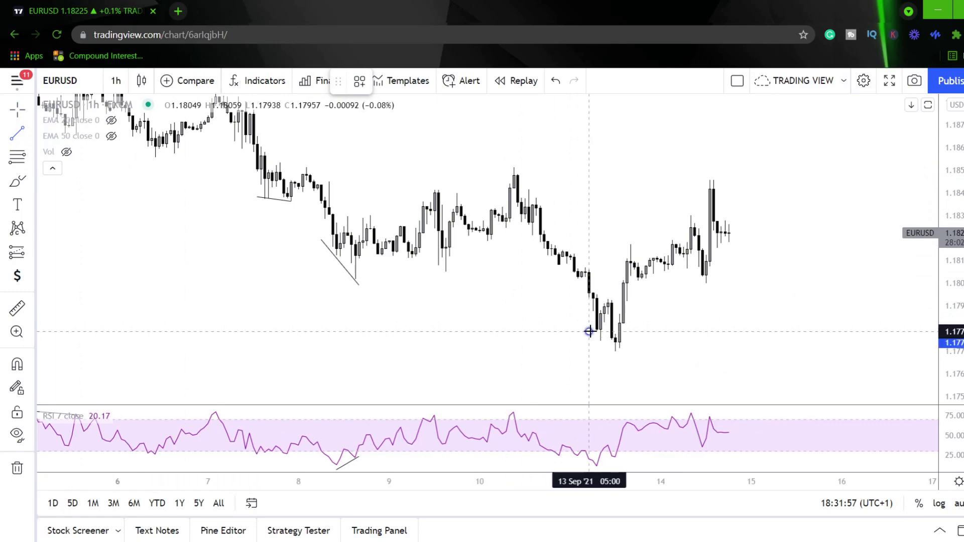
left_click_drag(590, 332, 626, 356)
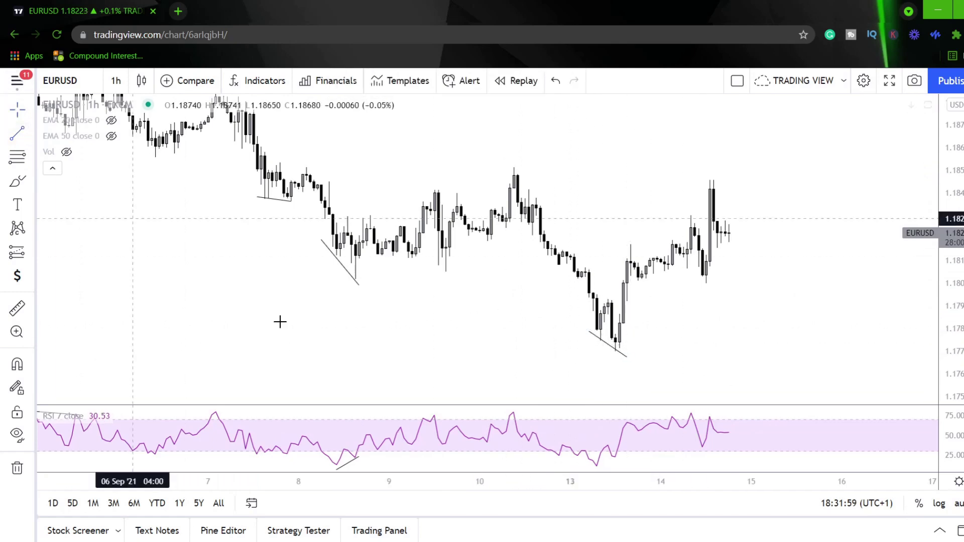
left_click_drag(588, 469, 623, 456)
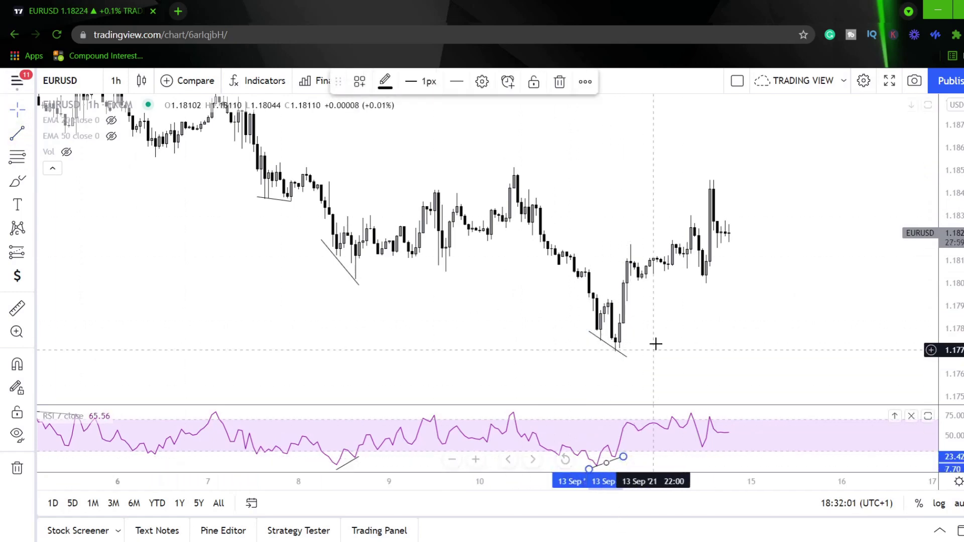
left_click(656, 344)
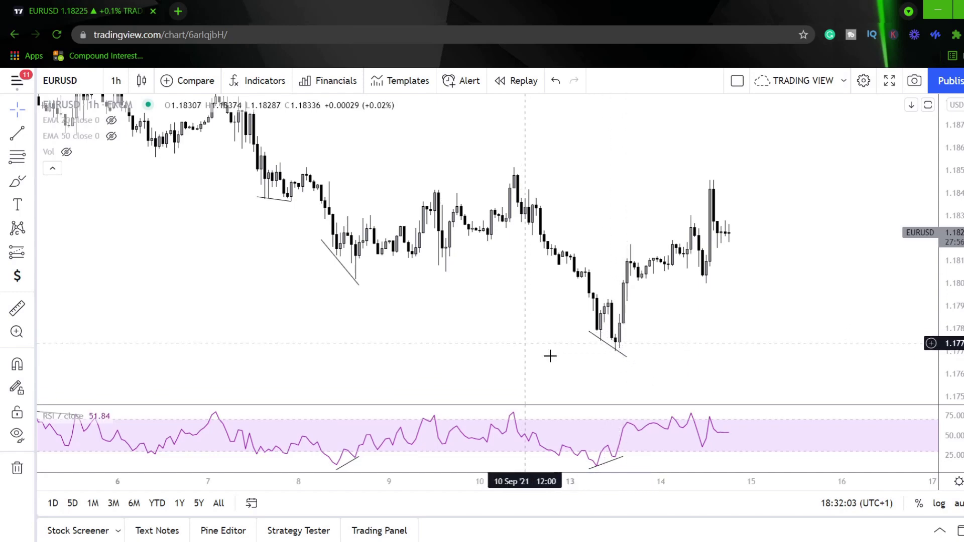
left_click_drag(812, 199, 764, 215)
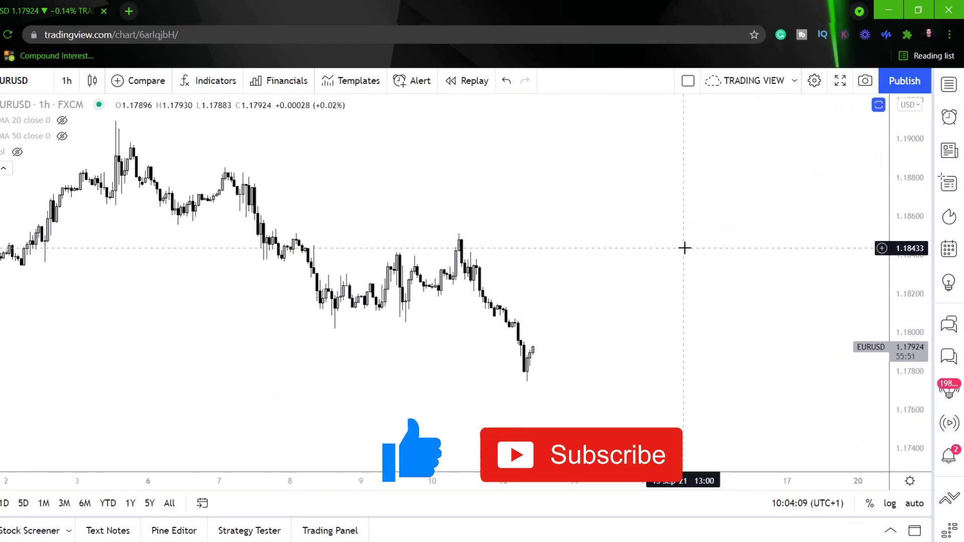
scroll(684, 247, "up", 2)
scroll(681, 246, "up", 1)
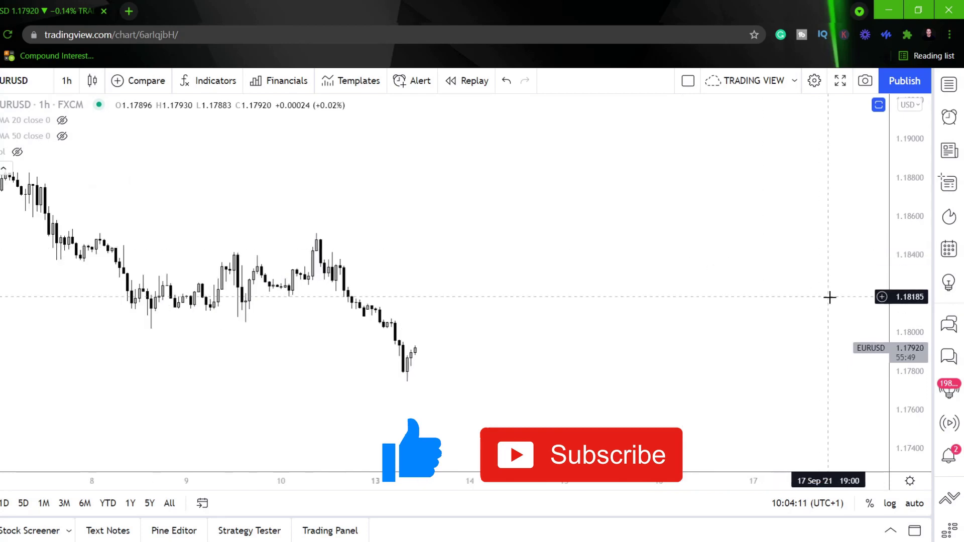
left_click_drag(914, 392, 914, 279)
left_click_drag(688, 284, 795, 240)
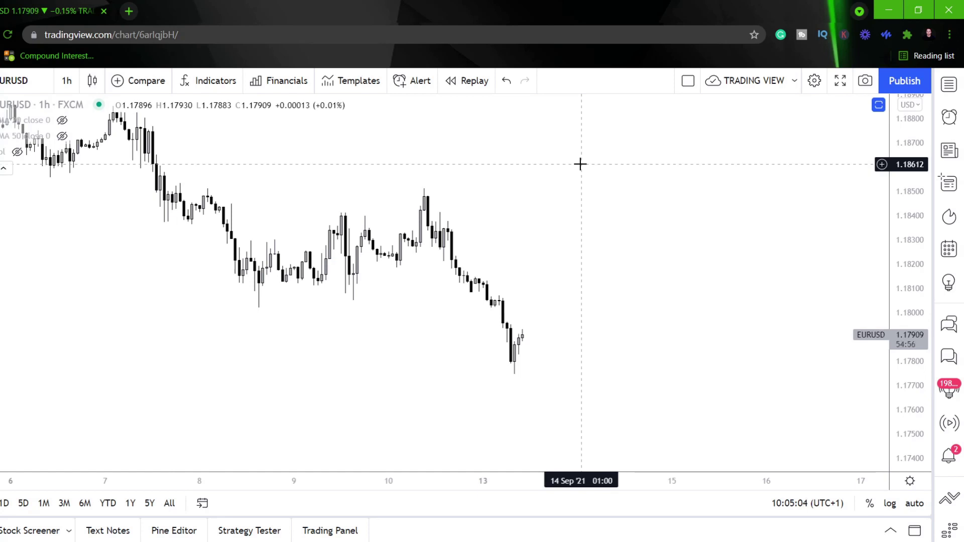
- Sketch a freehand ranging price wave with the Brush in the empty chart space after the 13 Sep candles
scroll(580, 164, "down", 3)
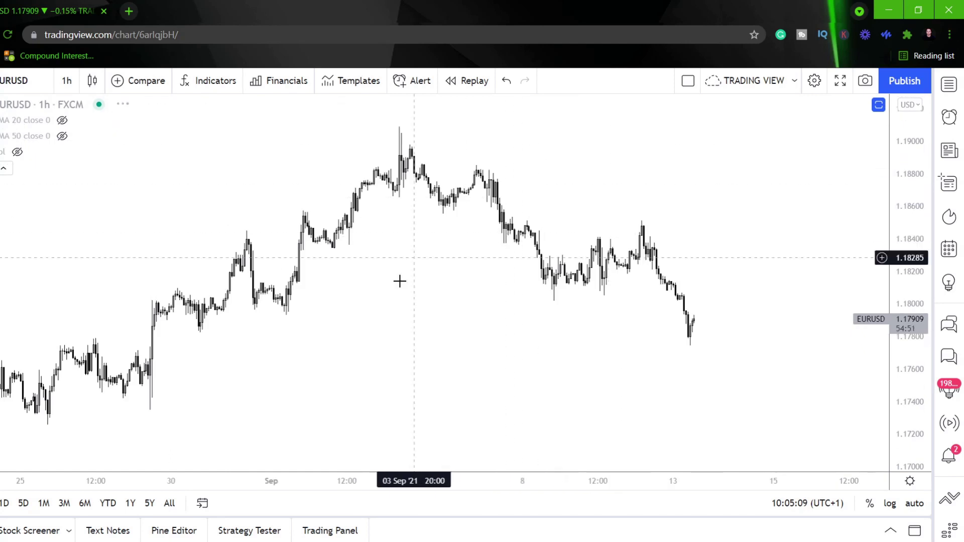
left_click_drag(475, 282, 359, 323)
left_click_drag(636, 236, 583, 236)
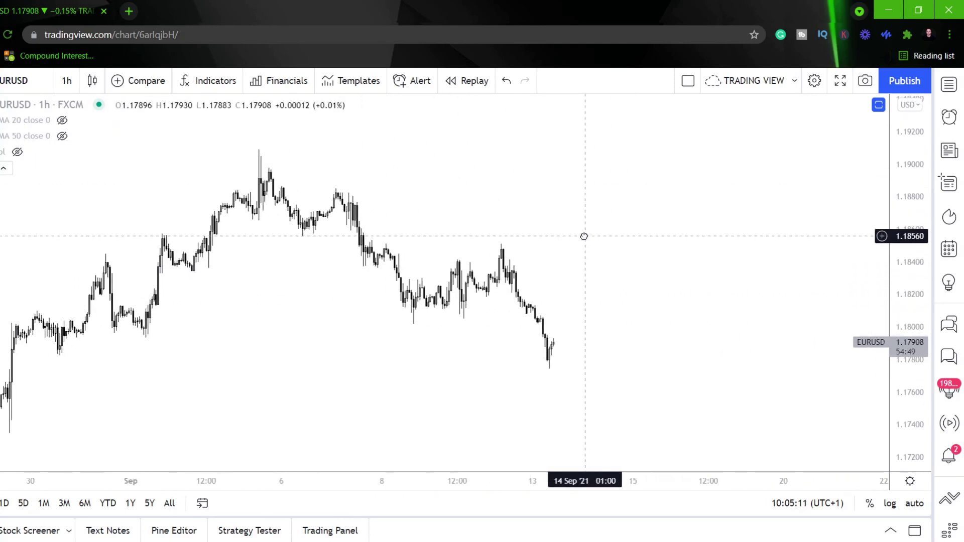
left_click_drag(516, 211, 458, 192)
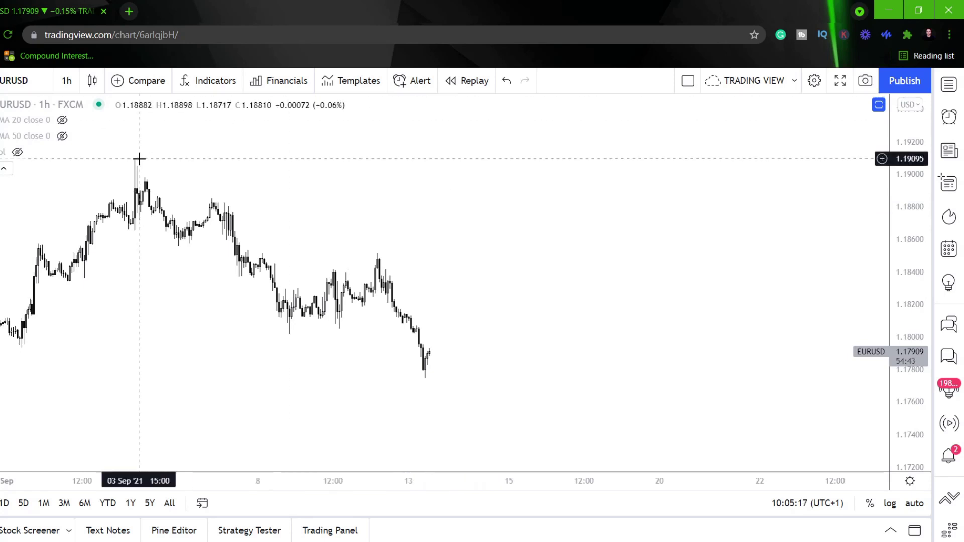
left_click(1, 131)
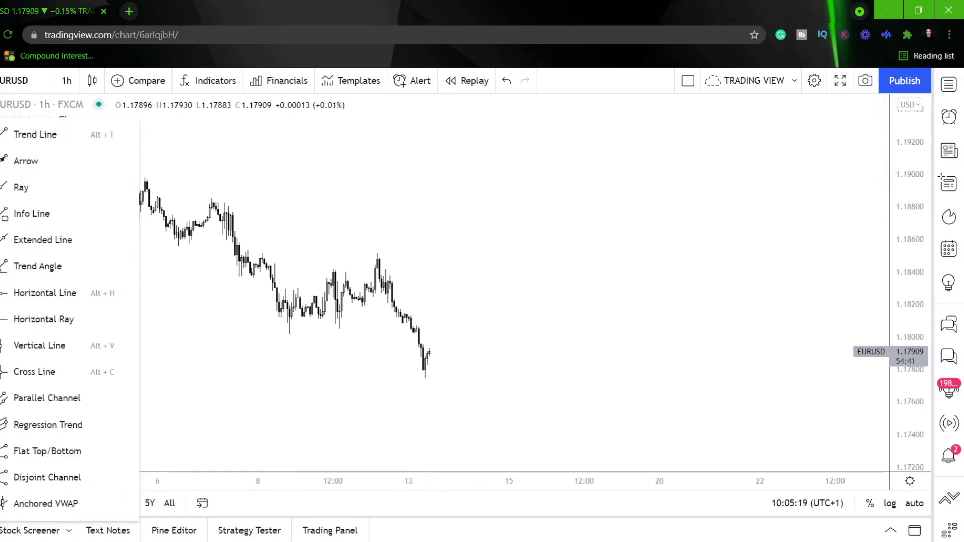
left_click(1, 158)
left_click(3, 177)
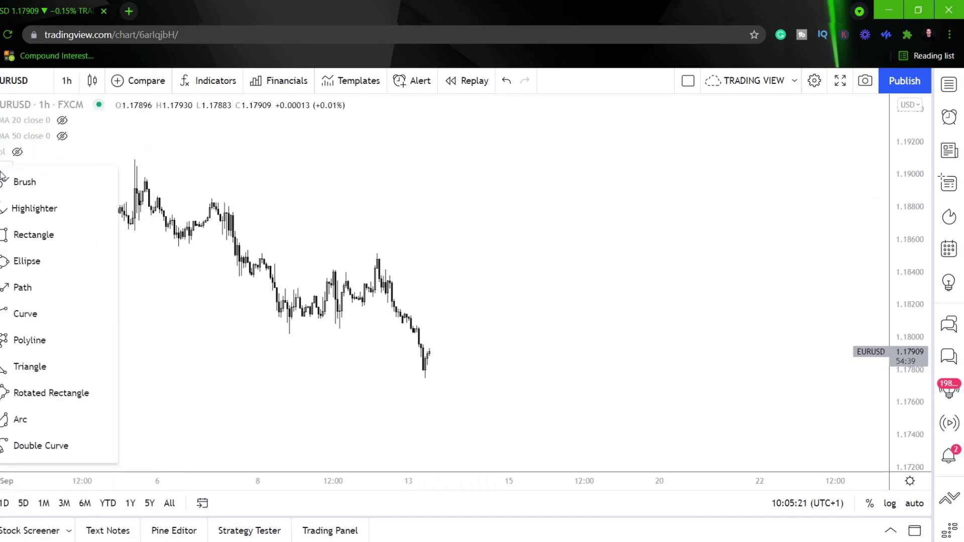
left_click(17, 181)
mouse_move(458, 208)
left_mouse_down()
mouse_move(495, 237)
mouse_move(534, 123)
mouse_move(583, 159)
mouse_move(626, 284)
mouse_move(671, 143)
mouse_move(716, 181)
mouse_move(763, 264)
mouse_move(818, 187)
left_mouse_up()
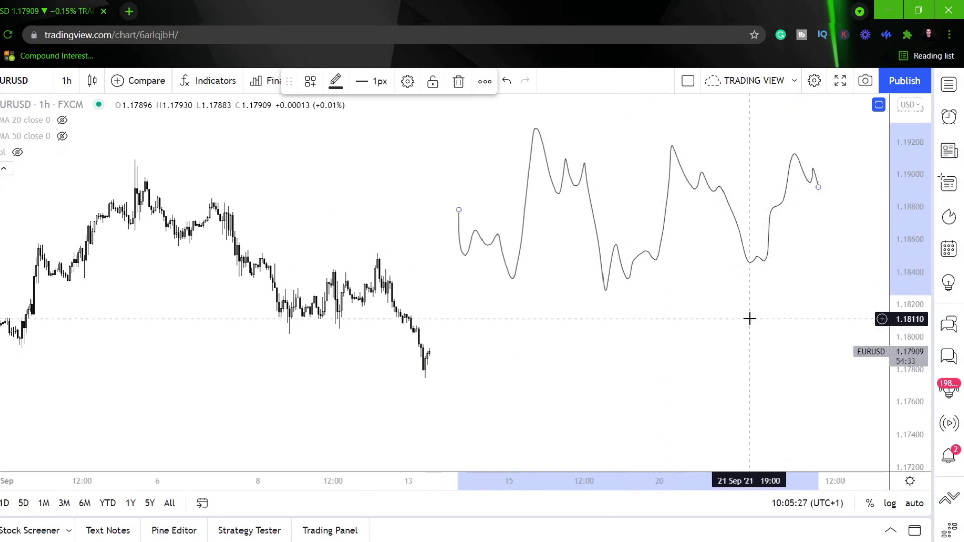
- Try a freehand steadily rising price path with the Brush beyond the ranging wave, and undo it
left_click_drag(748, 318, 478, 368)
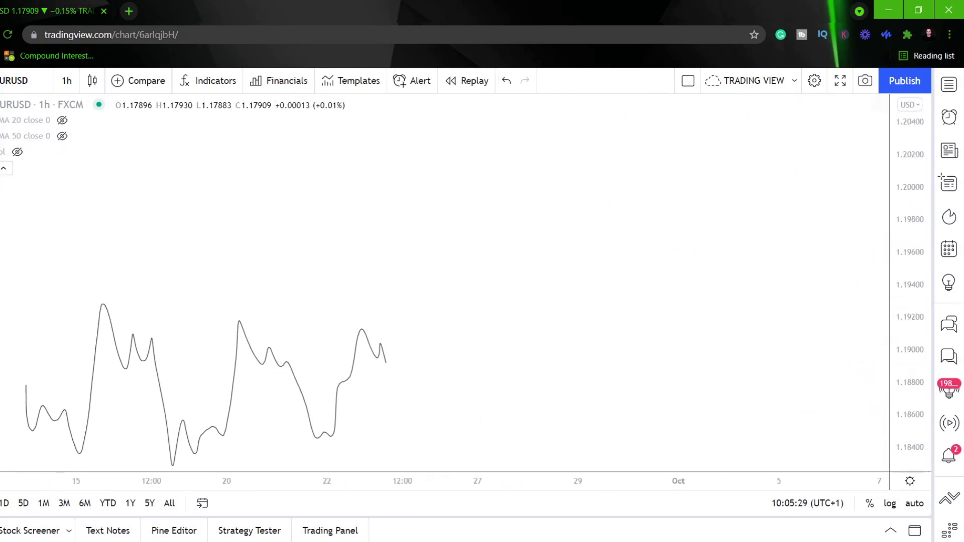
mouse_move(417, 359)
left_mouse_down()
mouse_move(508, 275)
mouse_move(705, 137)
left_mouse_up()
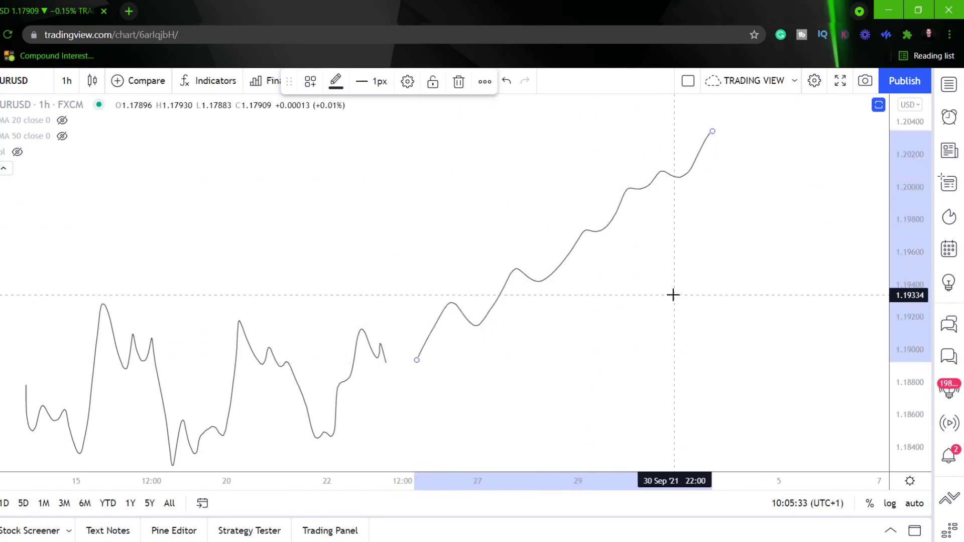
key("ctrl+z")
key("ctrl+z")
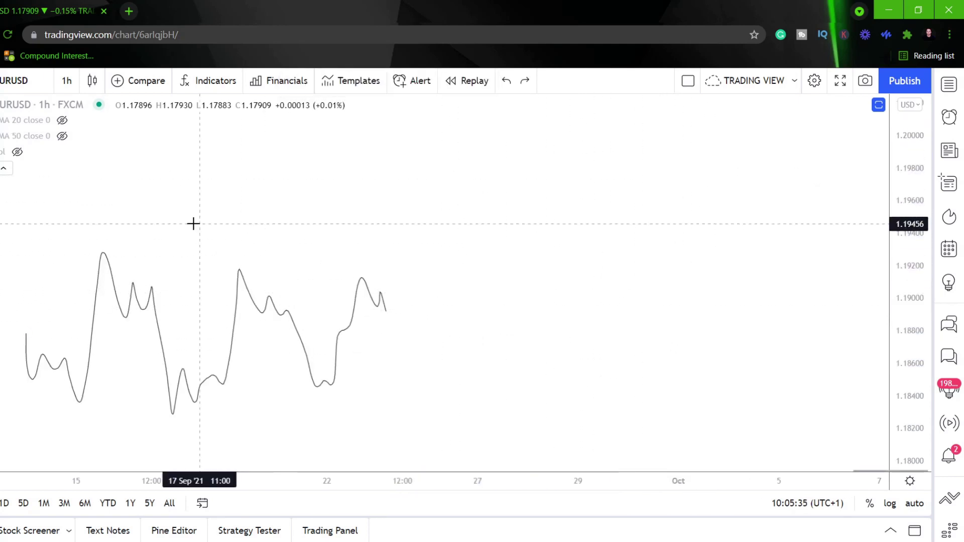
scroll(193, 224, "down", 5)
left_click_drag(506, 229, 573, 108)
key("ctrl+z")
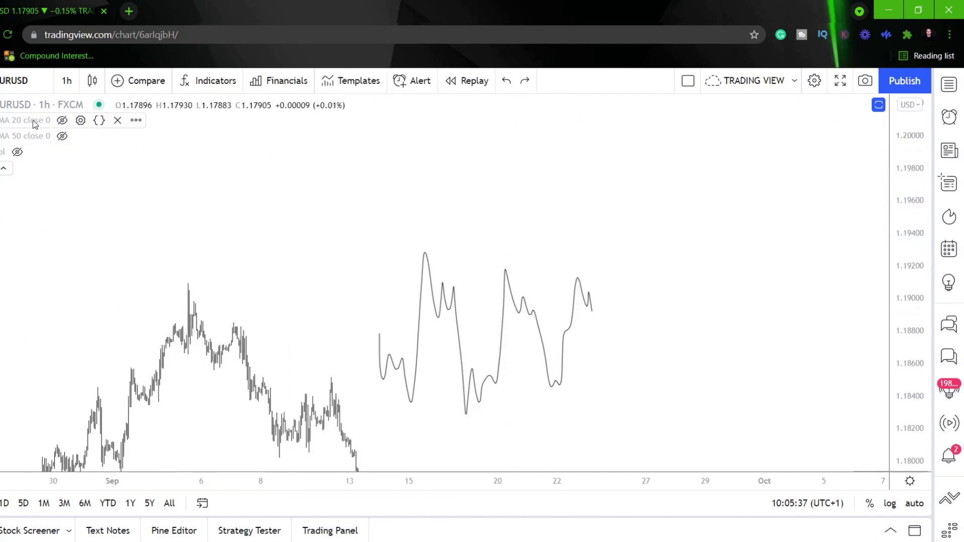
- Examine the highs and lows of the freehand ranging wave alongside the EURUSD candles
left_click_drag(477, 221, 525, 111)
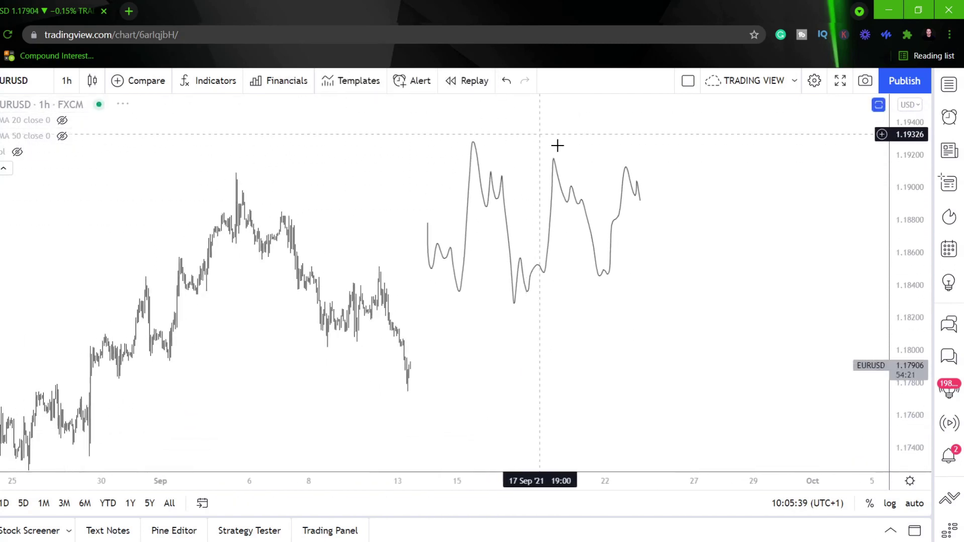
left_click_drag(910, 166, 907, 243)
scroll(765, 274, "up", 4)
left_click_drag(551, 323, 786, 310)
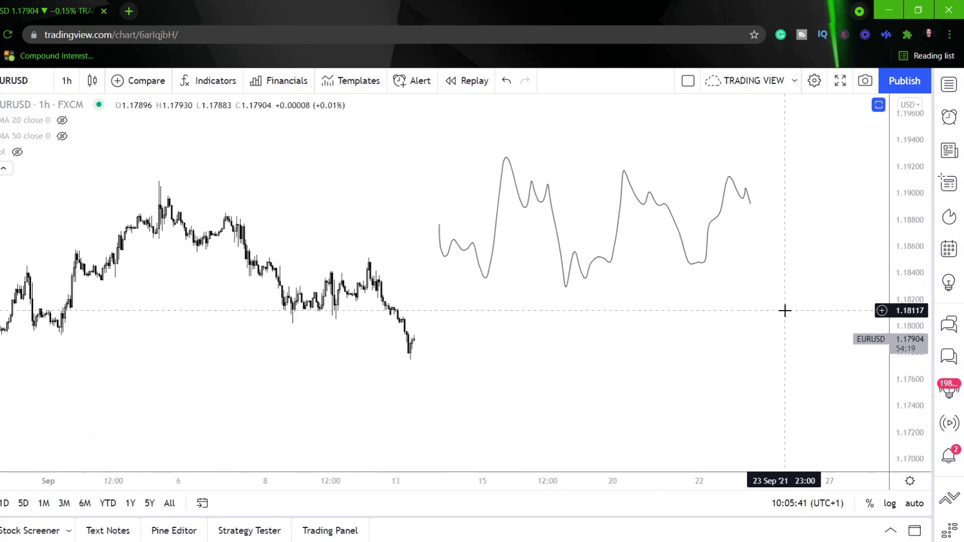
scroll(713, 331, "up", 2)
left_click_drag(465, 332, 688, 372)
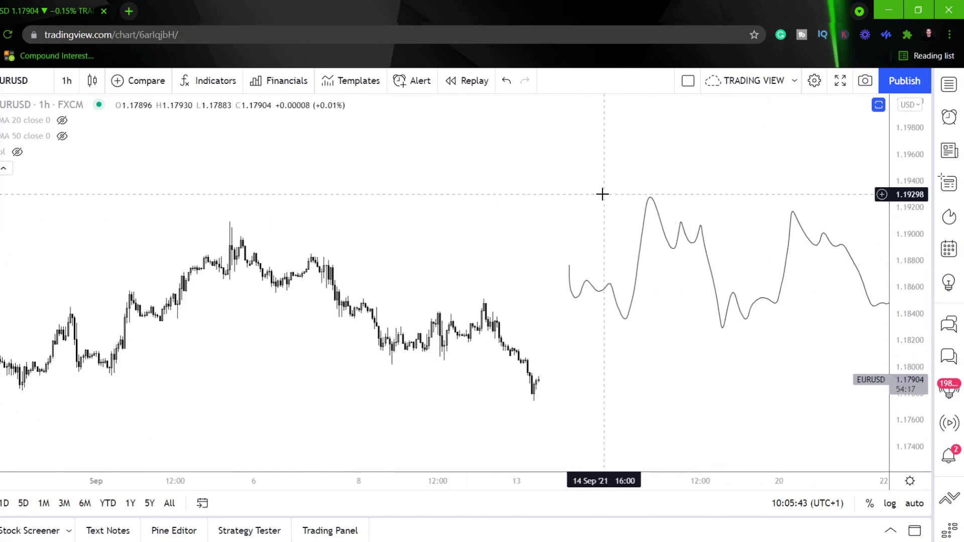
left_click_drag(609, 170, 588, 178)
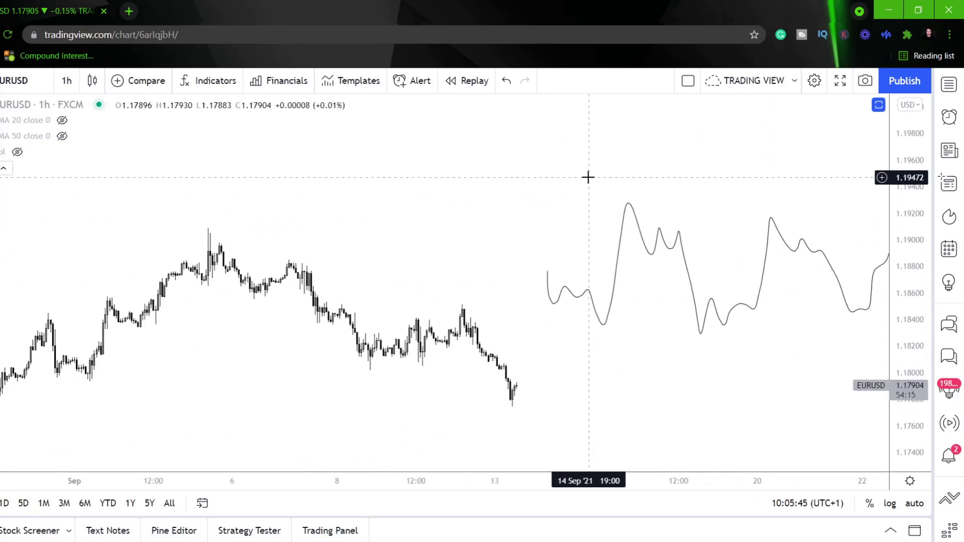
left_click_drag(677, 181, 638, 178)
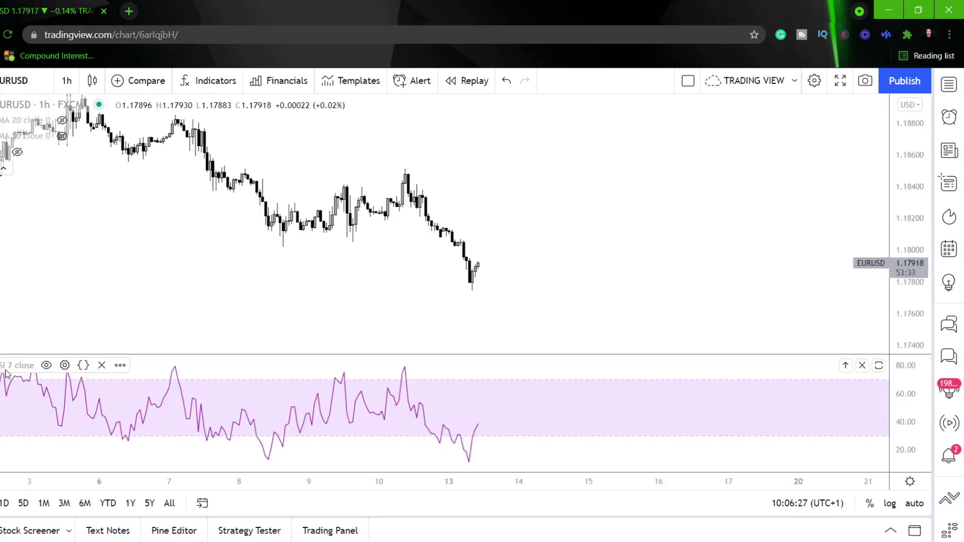
- Review the RSI indicator's style and input settings
left_click(65, 366)
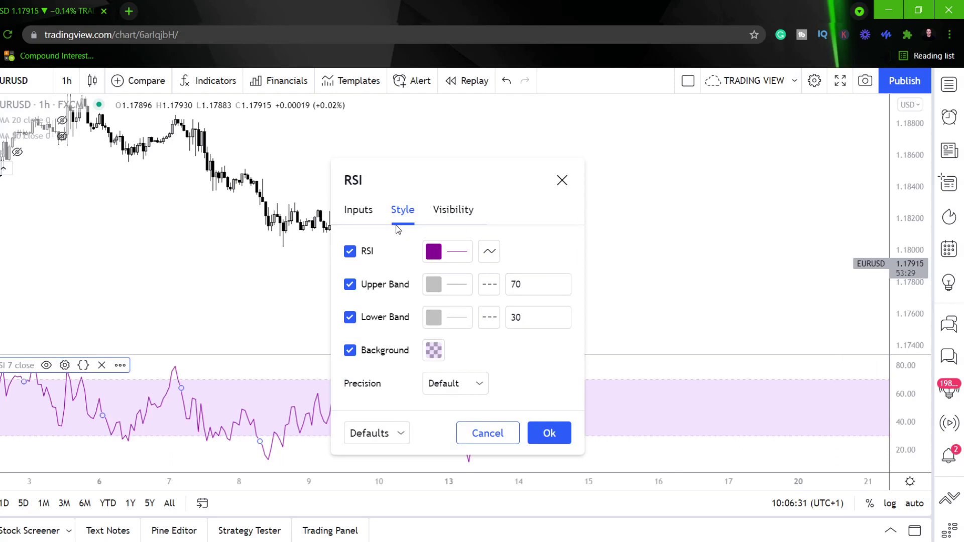
left_click(370, 213)
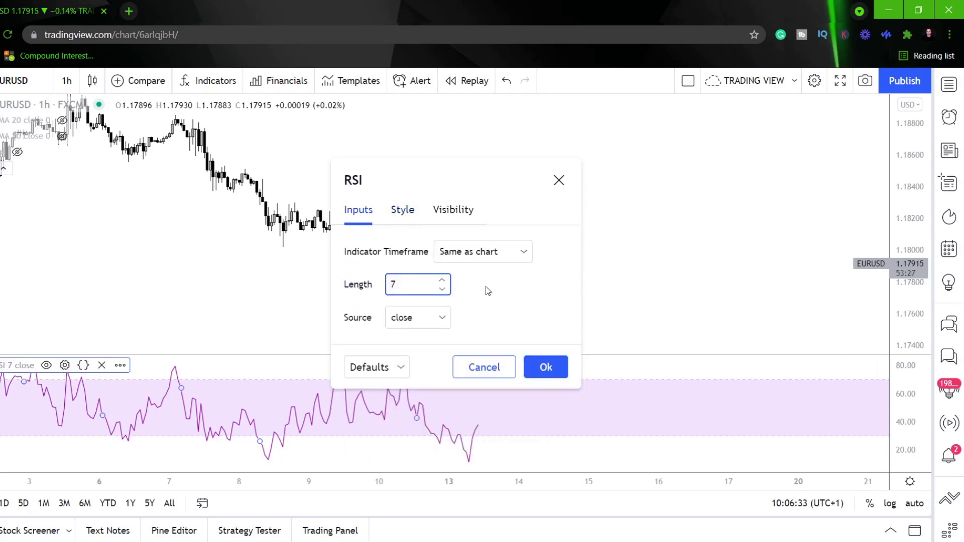
left_click(545, 367)
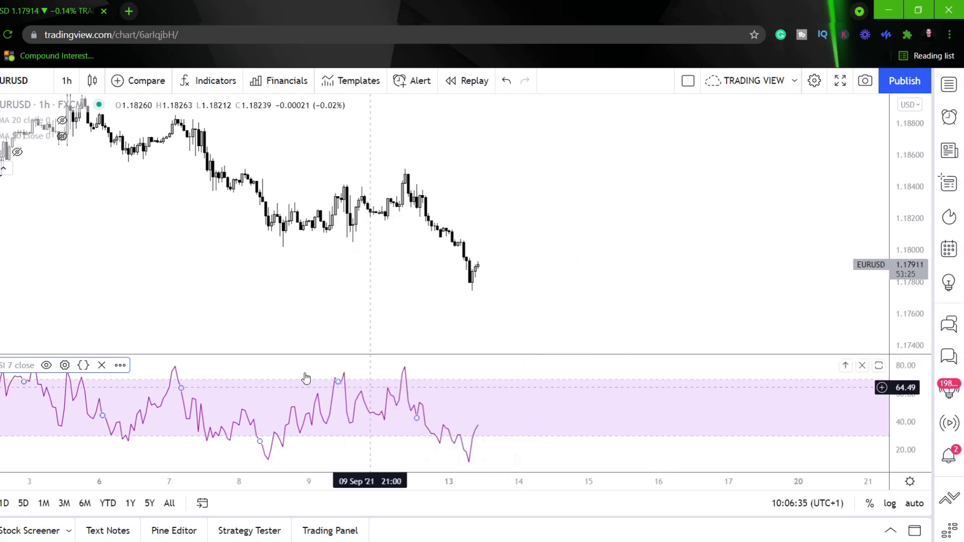
- Switch the EURUSD chart to the 1-minute timeframe and examine its price swings against the RSI
left_click_drag(199, 259, 232, 307)
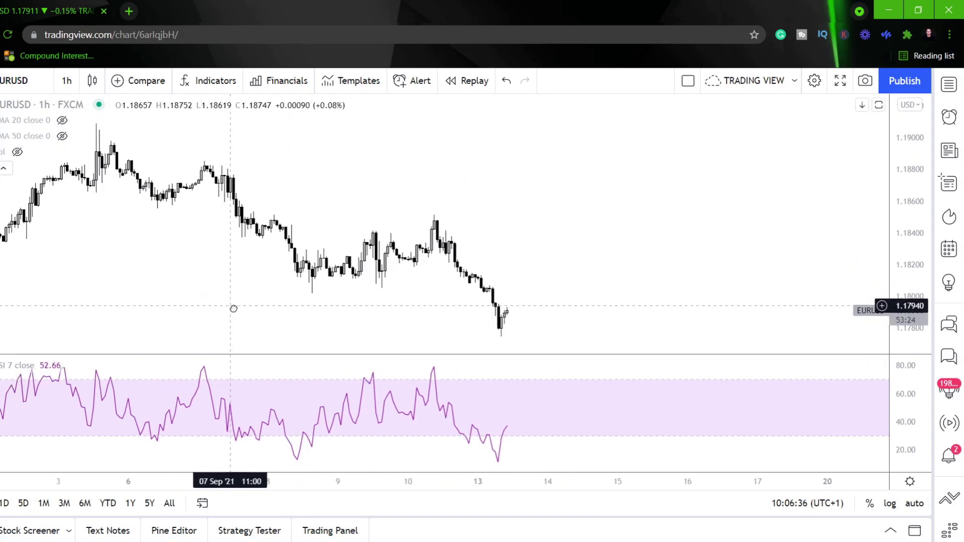
left_click(69, 81)
left_click(102, 215)
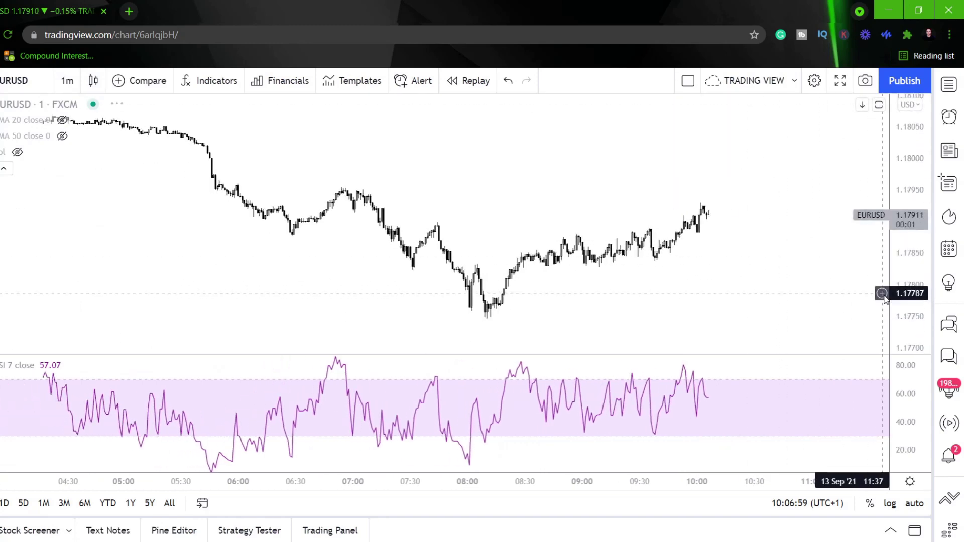
scroll(739, 281, "up", 3)
left_click_drag(501, 315, 555, 212)
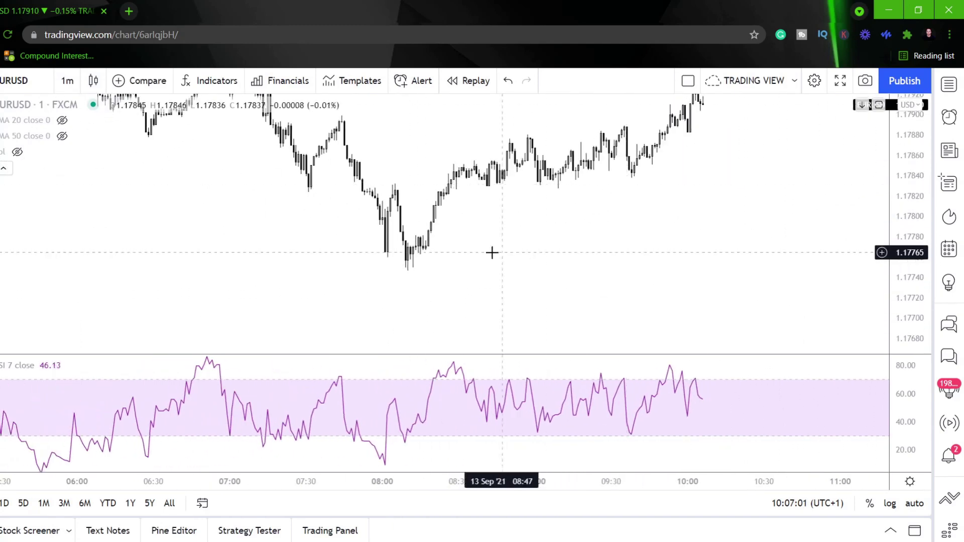
scroll(530, 266, "up", 2)
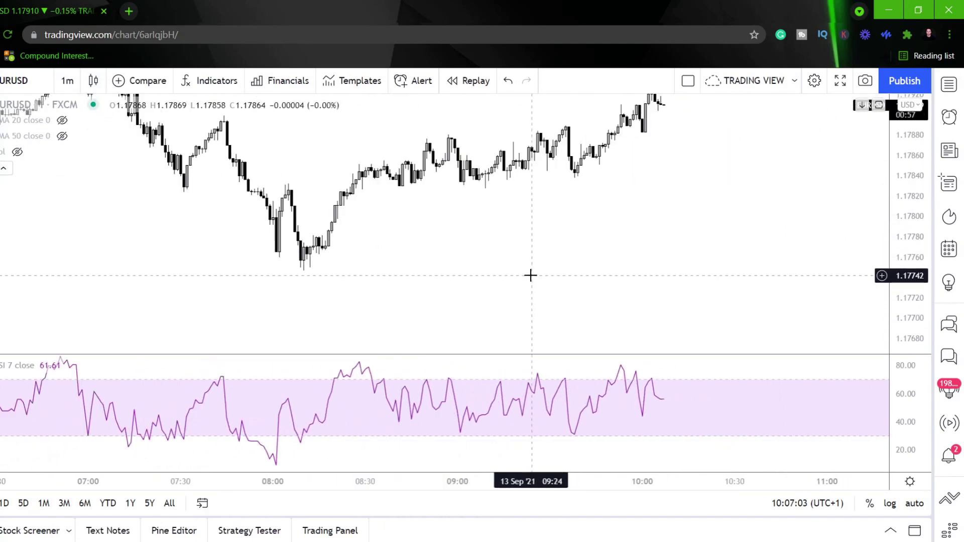
left_click_drag(486, 275, 589, 321)
scroll(570, 316, "up", 1)
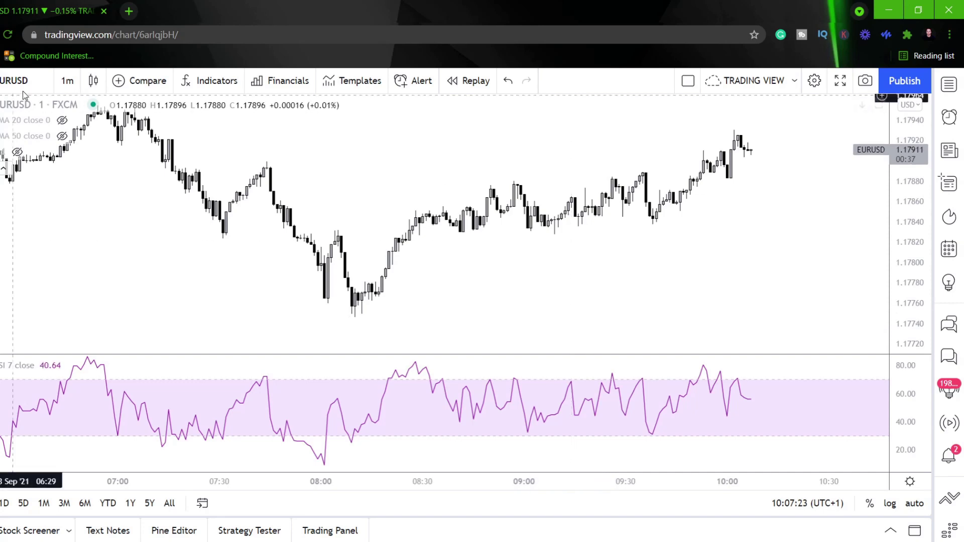
- Return the EURUSD chart to the 1-hour timeframe and bring the empty space after 13 Sep into view
left_click(68, 80)
left_click(95, 363)
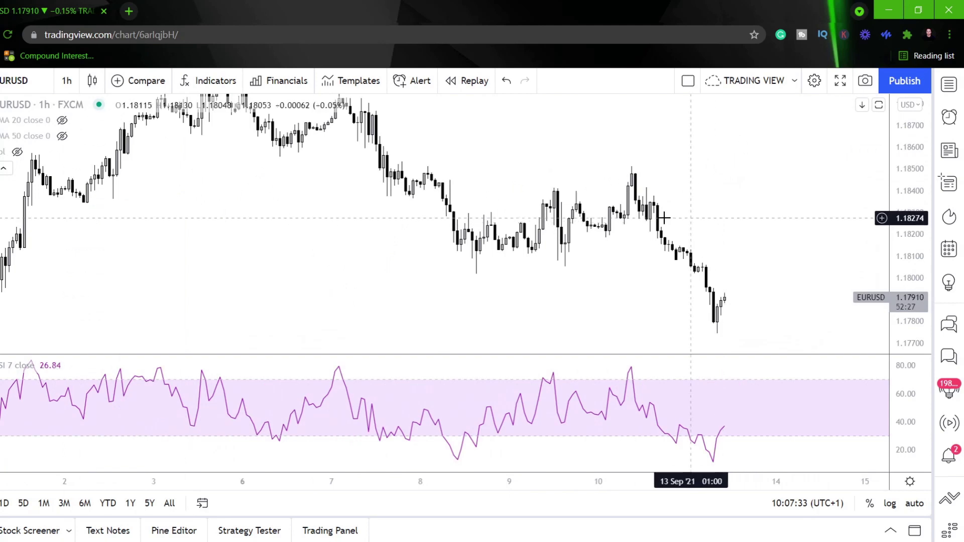
left_click_drag(583, 166, 591, 231)
left_click_drag(495, 186, 301, 131)
left_click_drag(687, 232, 395, 175)
left_click_drag(594, 226, 400, 194)
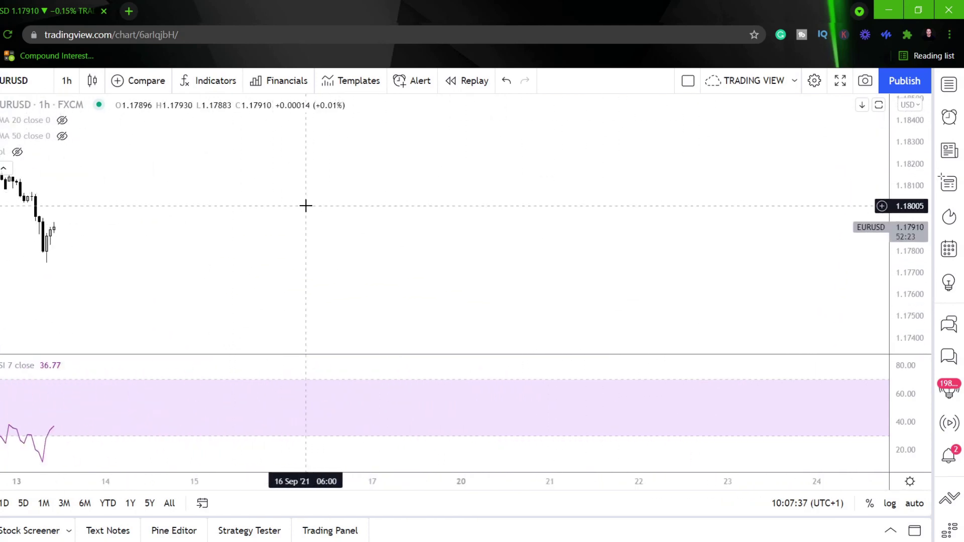
- Sketch a freehand falling price wave in the empty space after 16 Sep, from about 1.1822 down to about 1.1776
left_click_drag(306, 206, 109, 196)
left_click(1, 166)
mouse_move(262, 153)
left_mouse_down()
mouse_move(273, 179)
mouse_move(290, 170)
mouse_move(305, 201)
mouse_move(323, 187)
mouse_move(340, 224)
mouse_move(376, 254)
left_mouse_up()
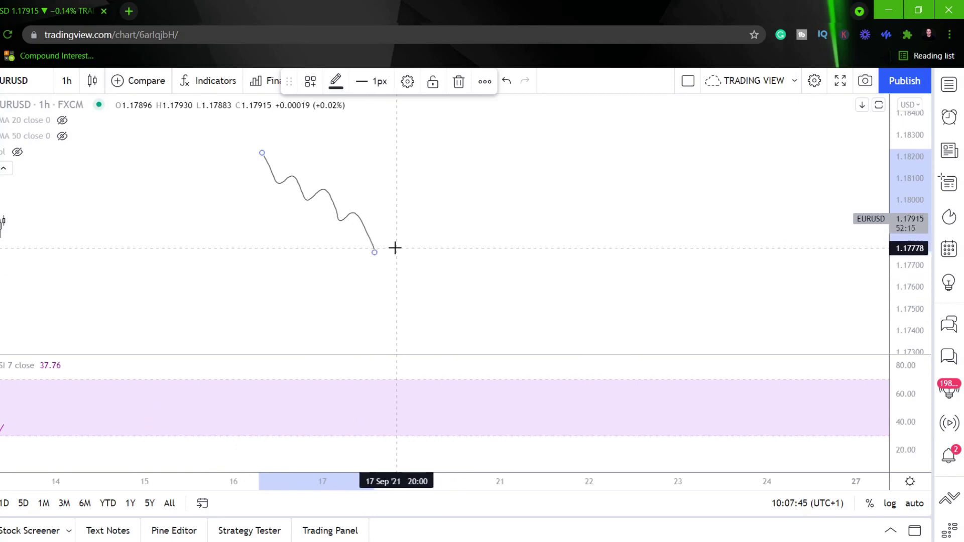
- Circle the falling wave's final low and sketch a straight rebound from it, removing both strokes again
mouse_move(387, 242)
left_mouse_down()
mouse_move(361, 232)
mouse_move(357, 265)
mouse_move(407, 251)
mouse_move(378, 235)
left_mouse_up()
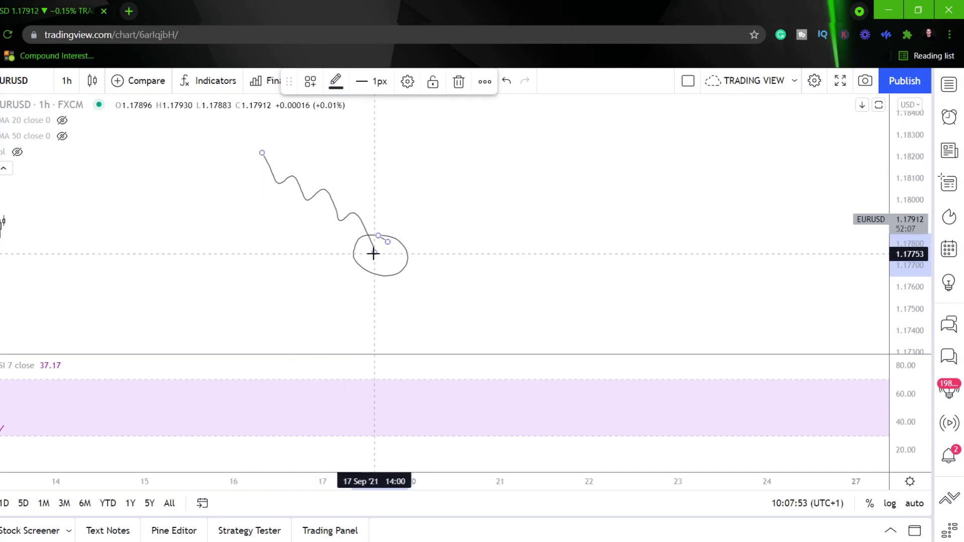
left_click_drag(376, 251, 429, 156)
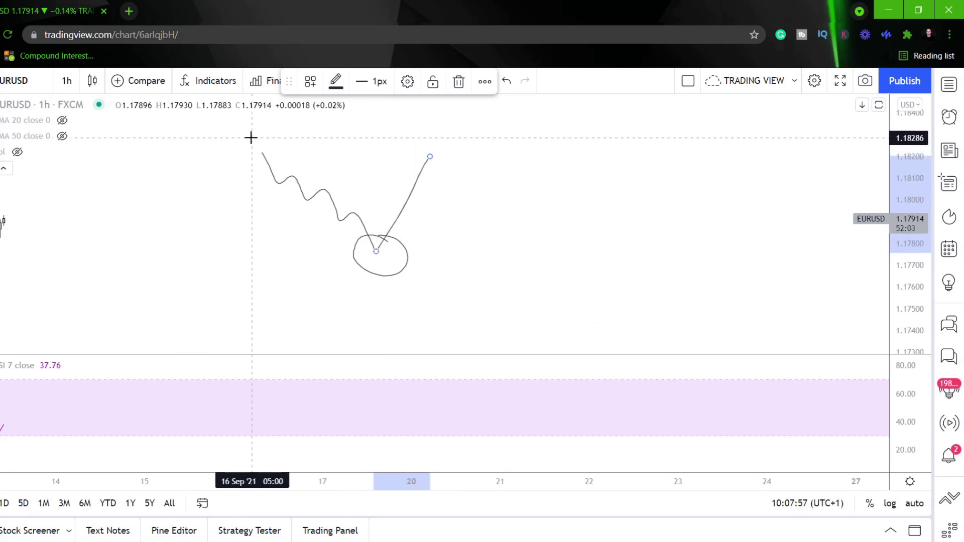
key("ctrl+z")
key("ctrl+z")
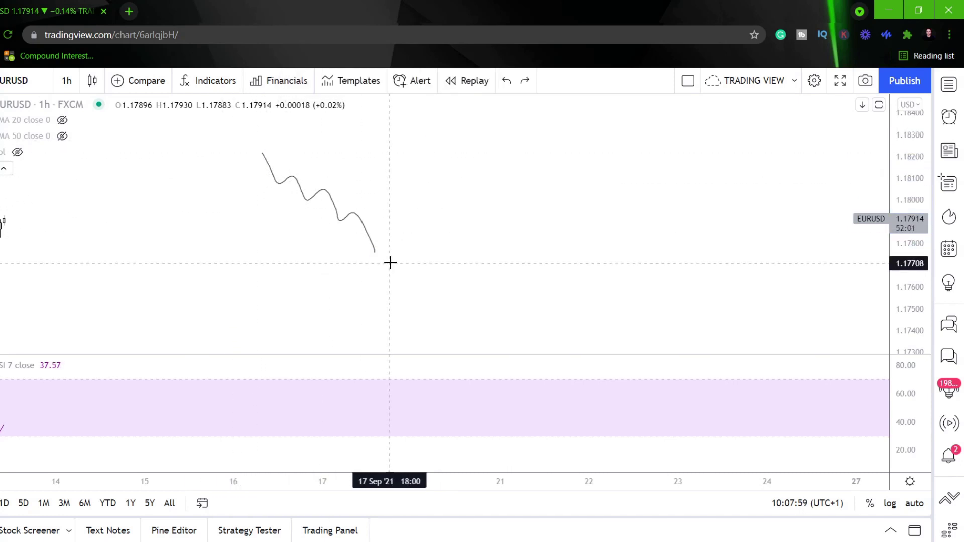
- Extend the falling wave to a lower low and sketch an RSI wave with a higher low, underlining the lows
left_click_drag(374, 255, 423, 278)
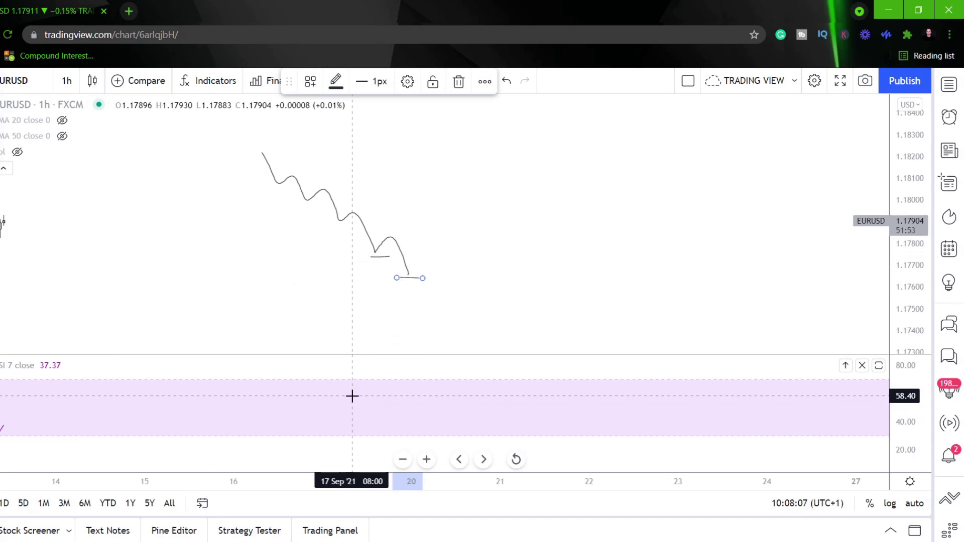
mouse_move(305, 374)
left_mouse_down()
mouse_move(323, 403)
mouse_move(355, 413)
mouse_move(378, 446)
left_mouse_up()
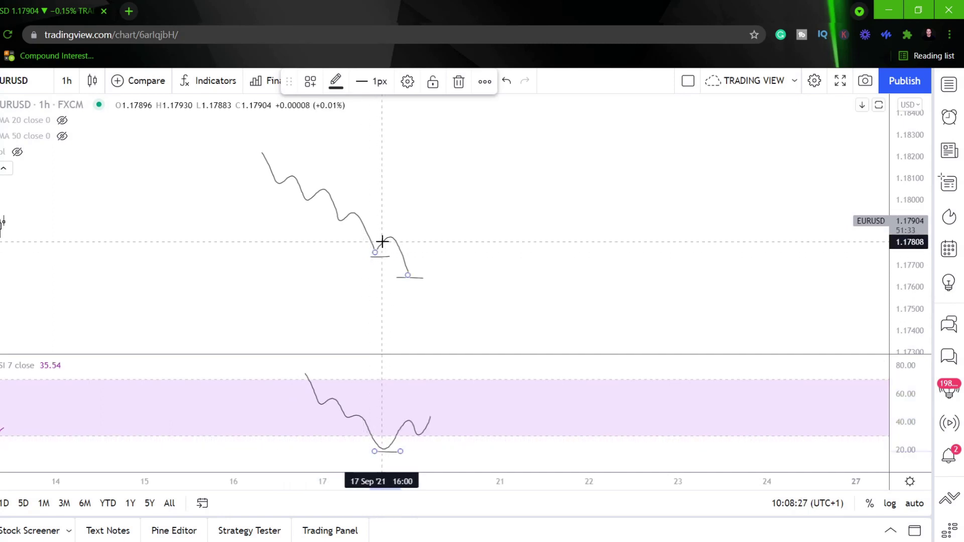
- Circle the two latest lows on the sketched price wave and the two corresponding lows on the RSI wave
mouse_move(378, 238)
left_mouse_down()
mouse_move(360, 250)
mouse_move(385, 261)
mouse_move(377, 236)
left_mouse_up()
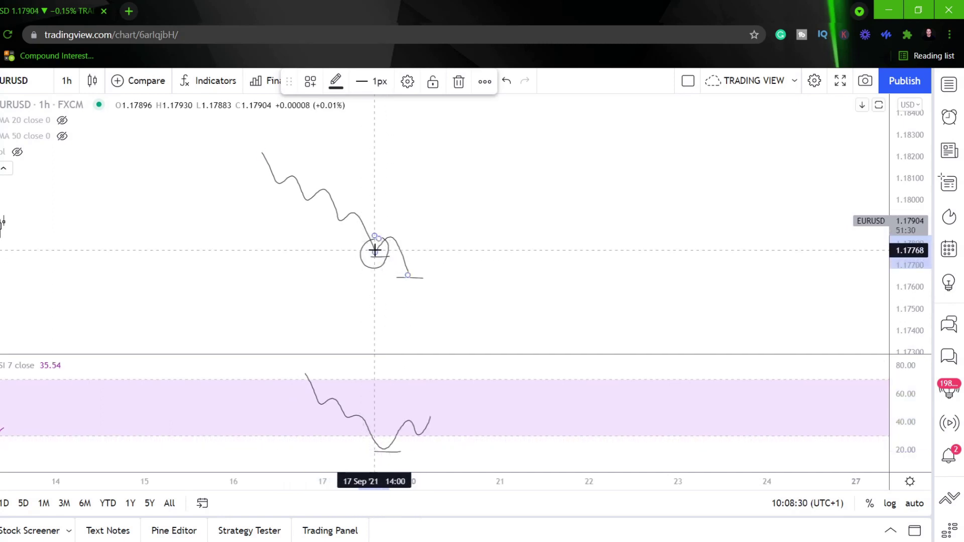
mouse_move(391, 431)
left_mouse_down()
mouse_move(370, 445)
mouse_move(383, 452)
mouse_move(392, 431)
left_mouse_up()
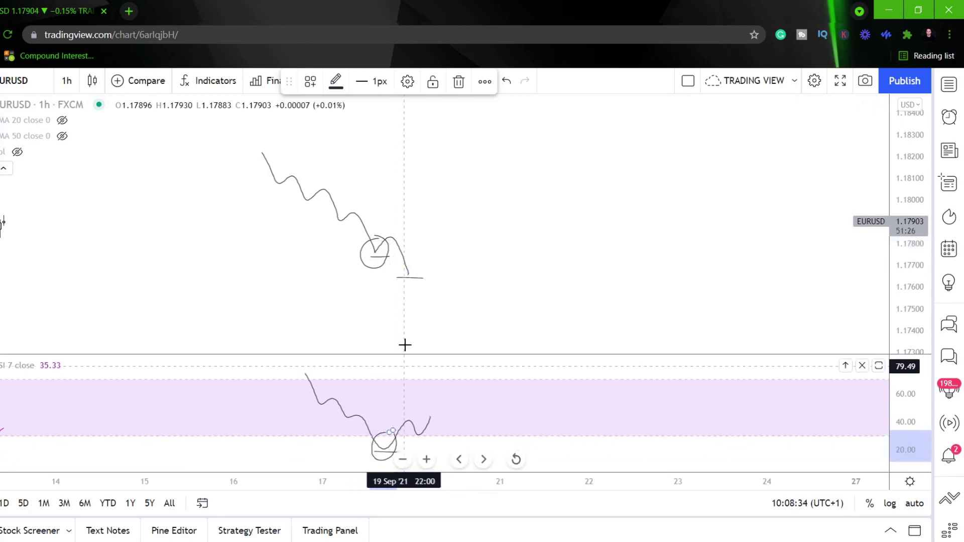
mouse_move(411, 263)
left_mouse_down()
mouse_move(392, 282)
mouse_move(422, 280)
mouse_move(411, 261)
left_mouse_up()
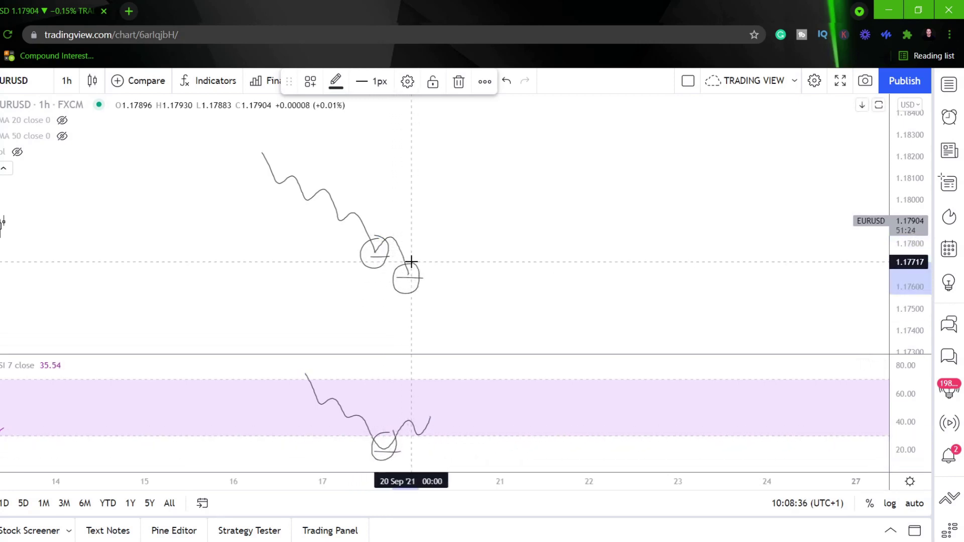
mouse_move(420, 424)
left_mouse_down()
mouse_move(410, 441)
mouse_move(418, 435)
left_mouse_up()
- Draw a falling trend line and align it just beneath the two circled lows of the price wave
key("alt+t")
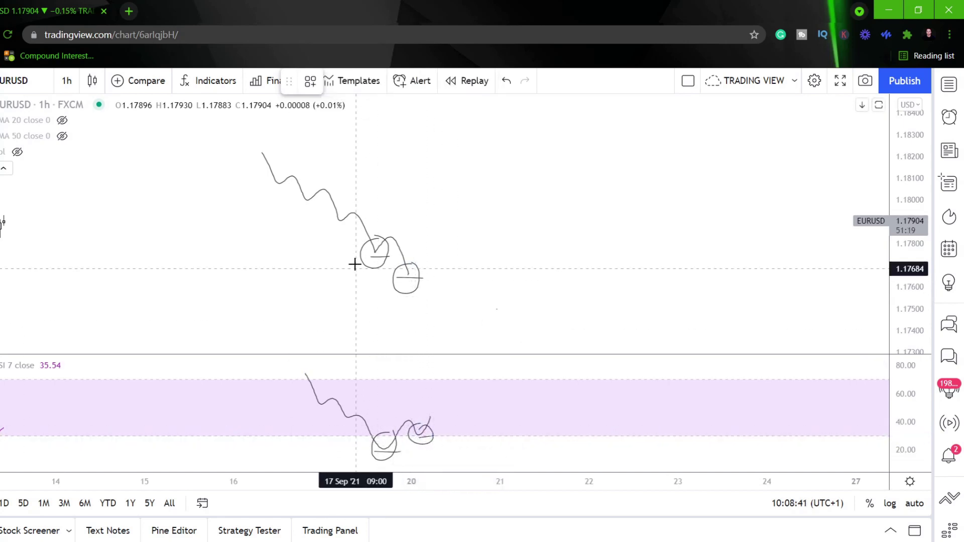
left_click(349, 248)
left_click(423, 314)
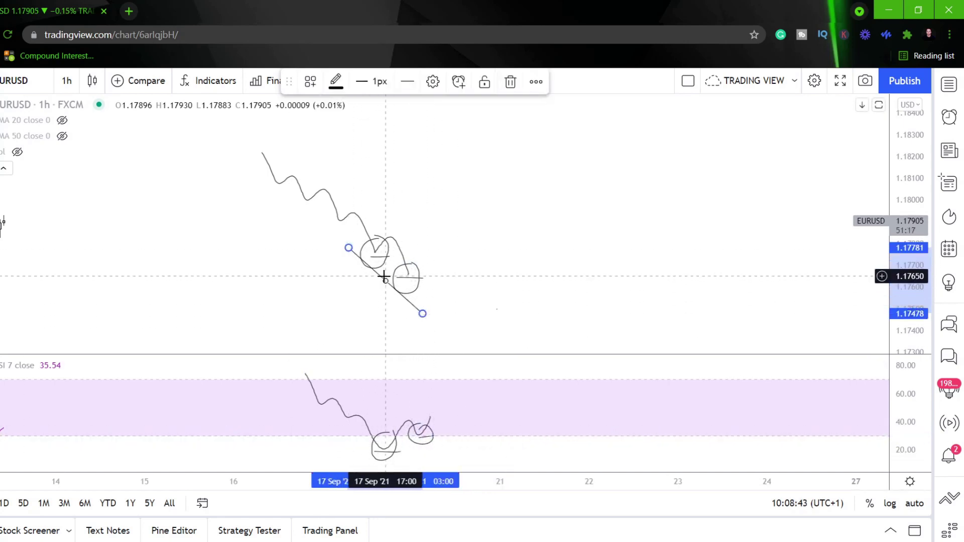
mouse_move(385, 278)
left_mouse_down()
mouse_move(374, 281)
mouse_move(381, 281)
left_mouse_up()
left_click(503, 282)
left_click(413, 319)
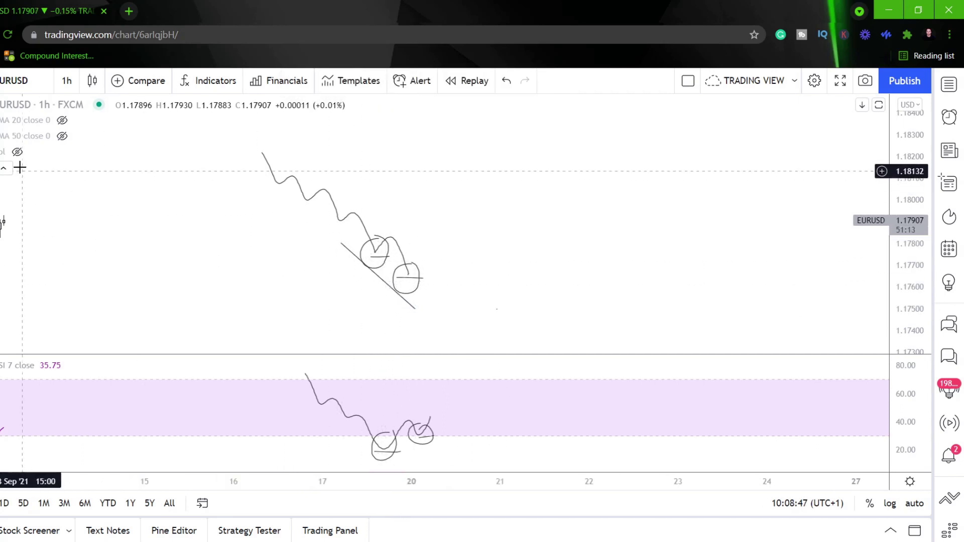
- Draw a rising trend line in the RSI pane and align it beneath the two circled RSI lows
left_click(360, 437)
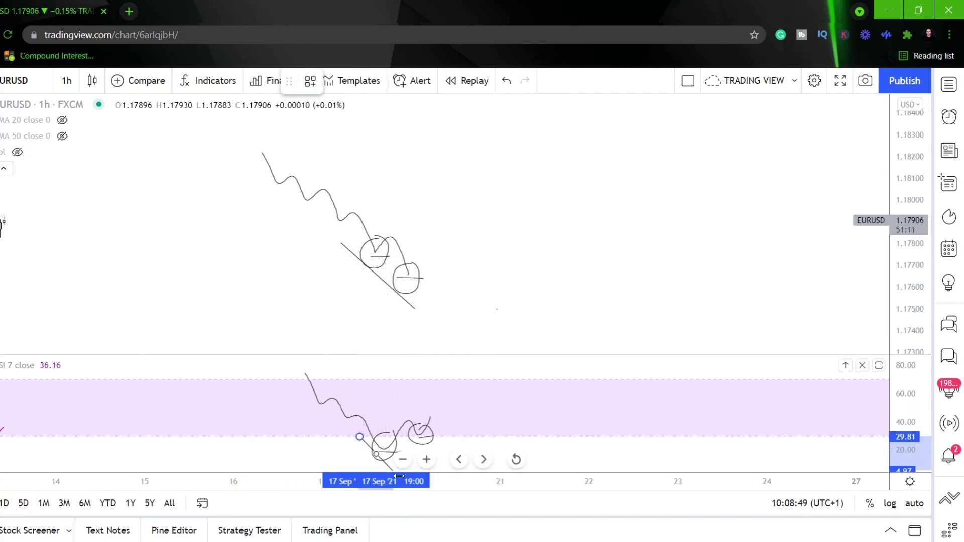
left_click(426, 397)
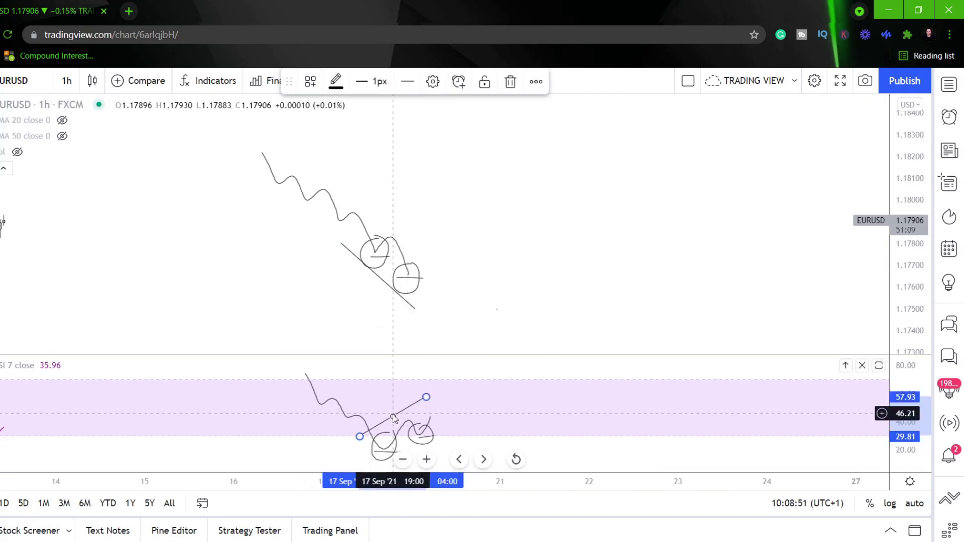
left_click_drag(394, 419, 416, 450)
left_click(454, 348)
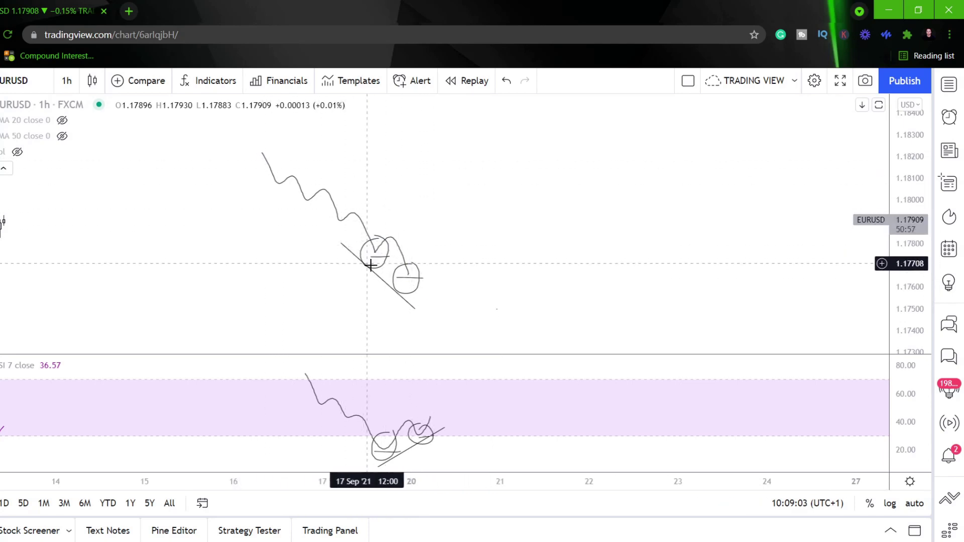
- Place a long position at the second low with target 1.18286 and stop 1.17523, and sketch price rising past the target
left_click(430, 292)
left_click_drag(430, 258, 437, 138)
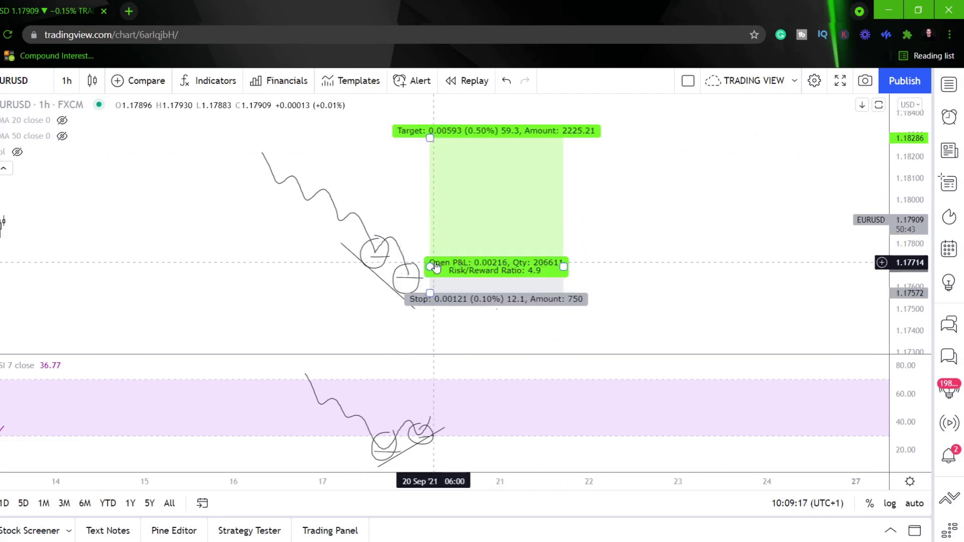
left_click_drag(437, 273, 418, 304)
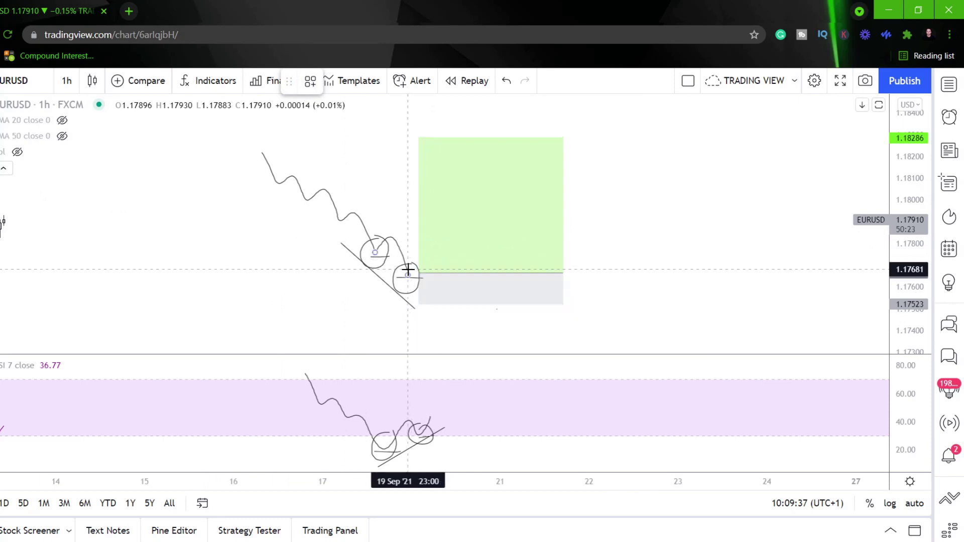
mouse_move(411, 271)
left_mouse_down()
mouse_move(462, 243)
mouse_move(585, 114)
left_mouse_up()
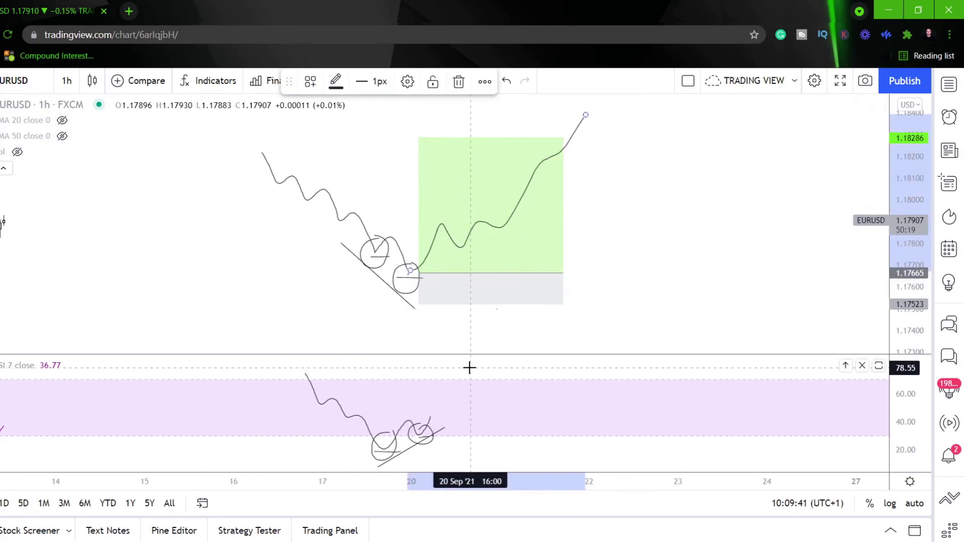
- Undo the whole bullish divergence illustration, clearing both the price and RSI panes
key("ctrl+z")
key("ctrl+z")
key("ctrl+z")
key("ctrl+z")
key("ctrl+z")
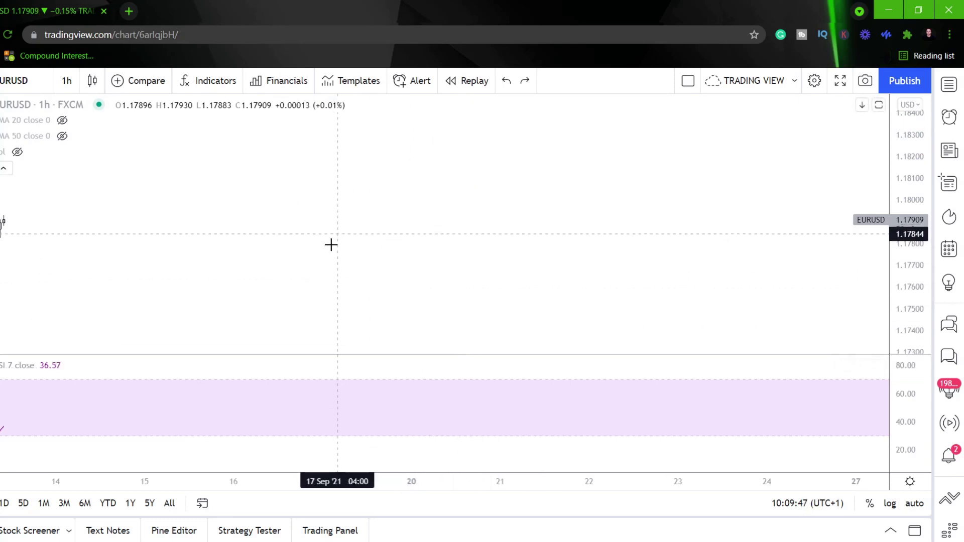
- Sketch a rising price wave with a higher high and an RSI wave with a lower high, marking the highs with short lines
mouse_move(262, 317)
left_mouse_down()
mouse_move(300, 274)
mouse_move(389, 225)
mouse_move(417, 174)
mouse_move(435, 197)
mouse_move(466, 152)
left_mouse_up()
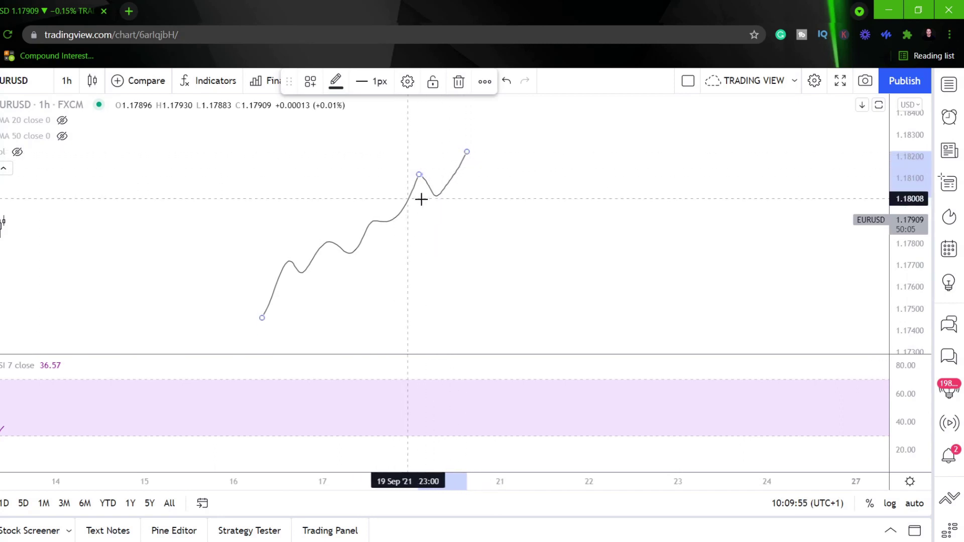
mouse_move(339, 453)
left_mouse_down()
mouse_move(370, 398)
mouse_move(419, 363)
mouse_move(446, 380)
mouse_move(460, 376)
mouse_move(430, 363)
left_mouse_up()
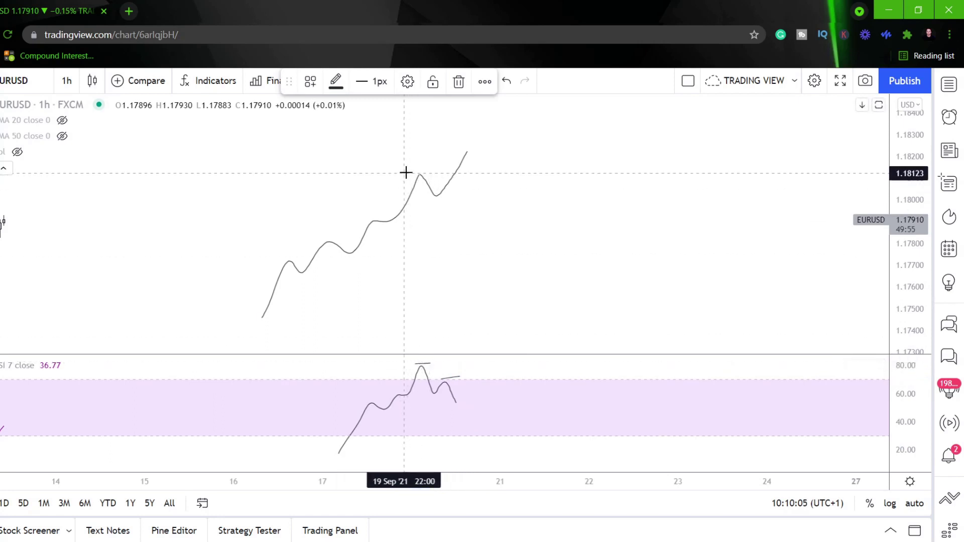
left_click_drag(470, 147, 478, 147)
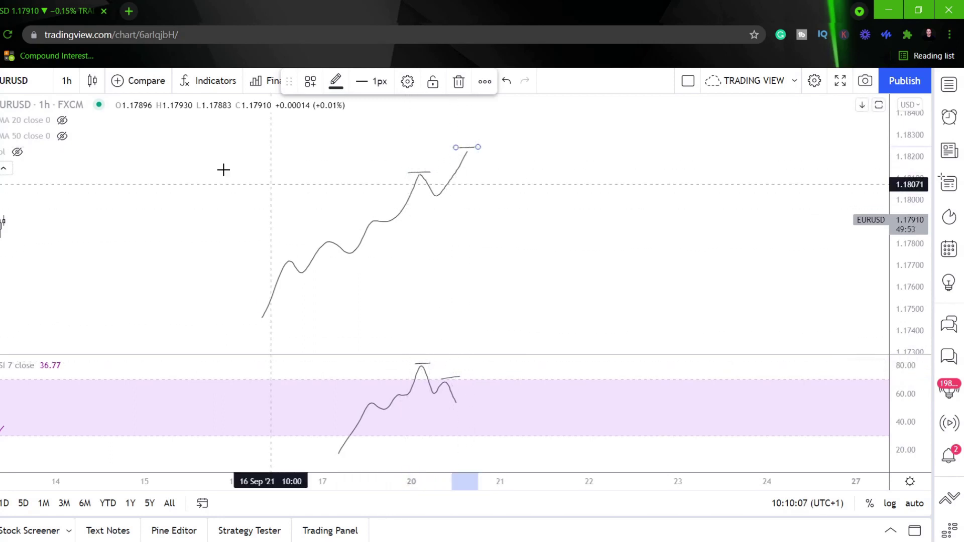
- Connect the two RSI highs and the two price highs with trend lines, and circle the higher price high
left_click(317, 307)
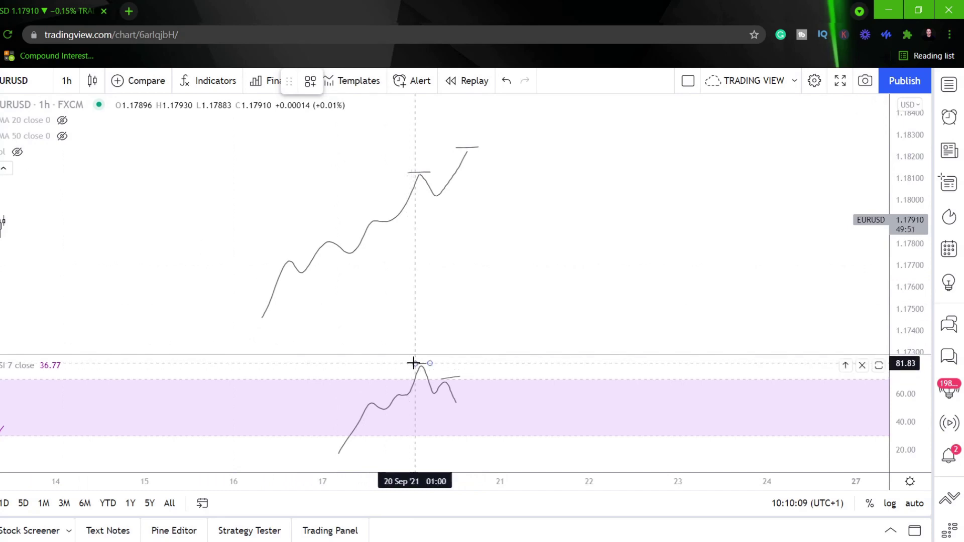
left_click(459, 383)
left_click(529, 290)
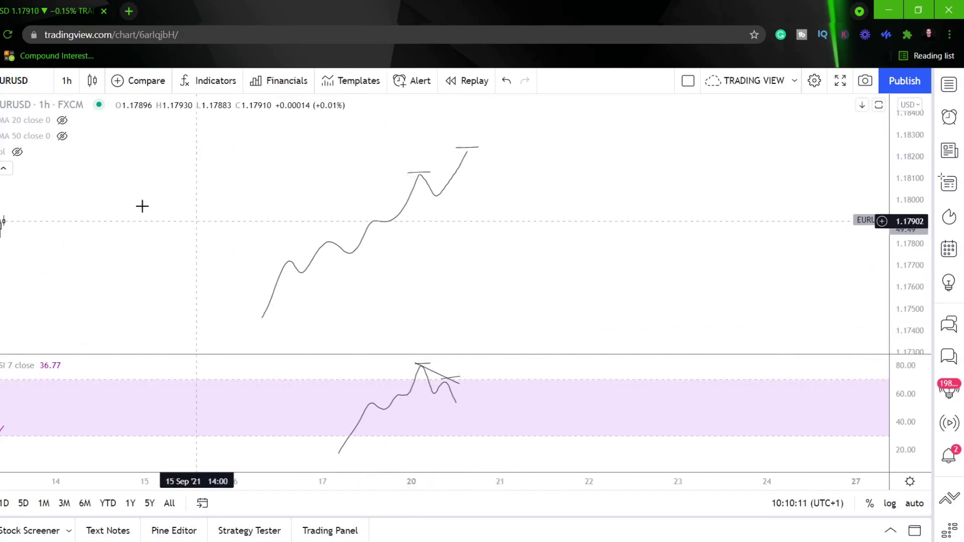
left_click(405, 176)
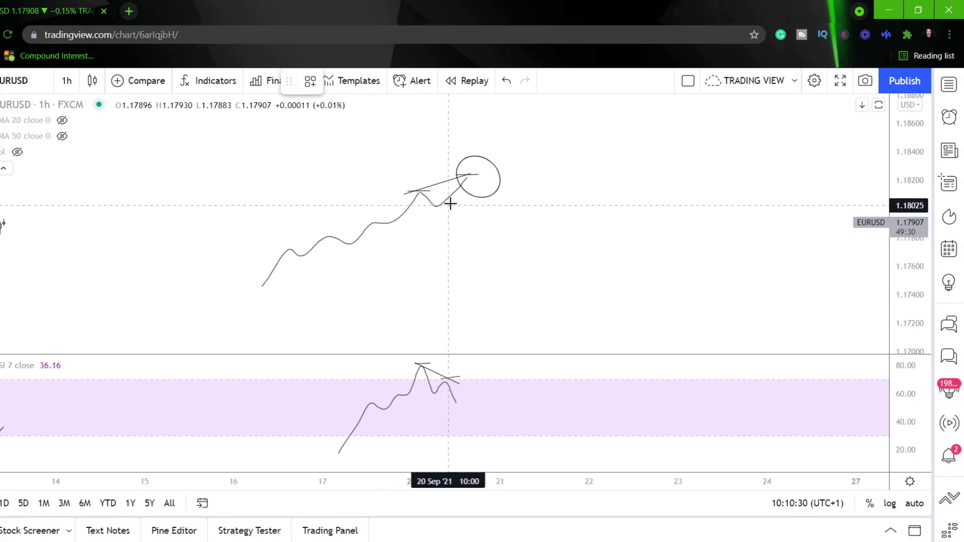
- Draw a short trend line falling from the circled price high at 1.18195 to about 1.1790
left_click(467, 181)
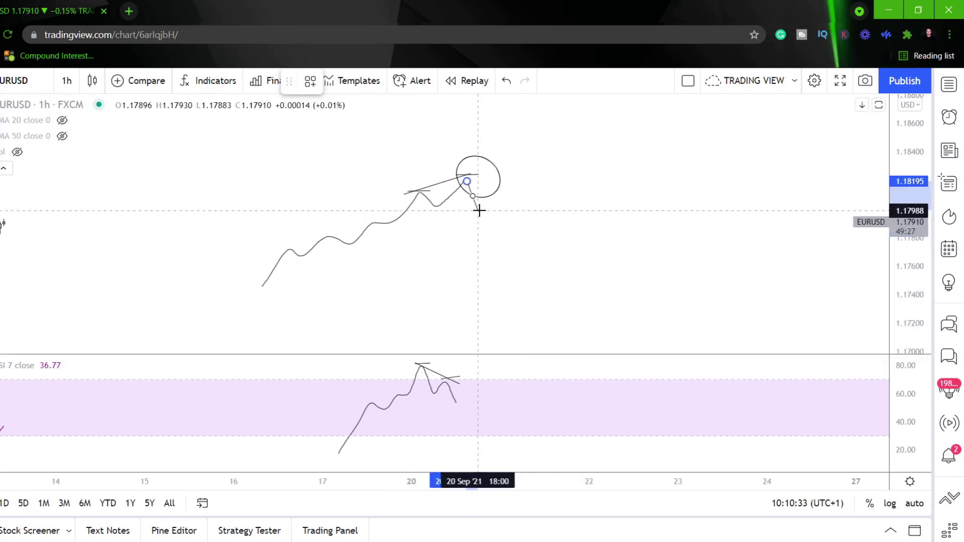
left_click(488, 223)
left_click(551, 179)
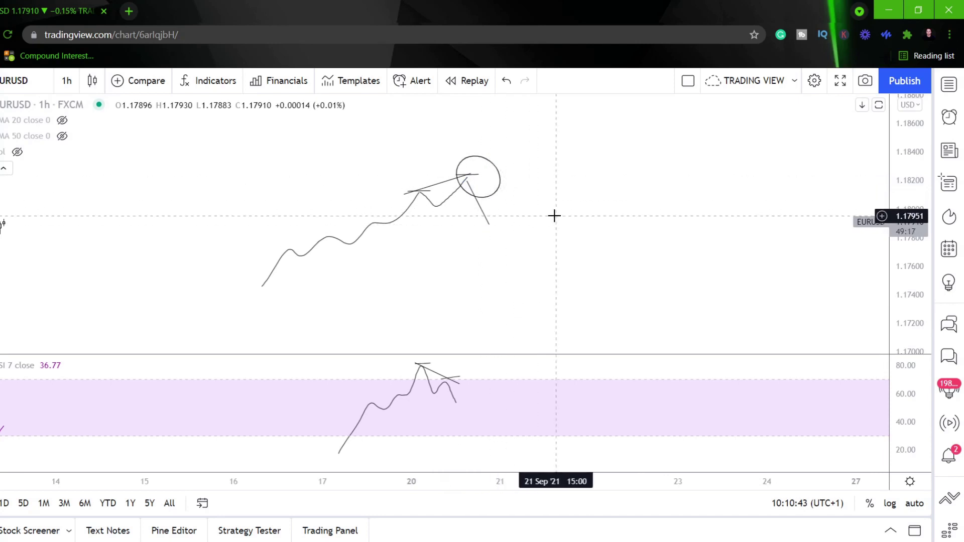
- Delete all bearish divergence drawings from the price pane and the RSI pane
left_click(460, 177)
key("Delete")
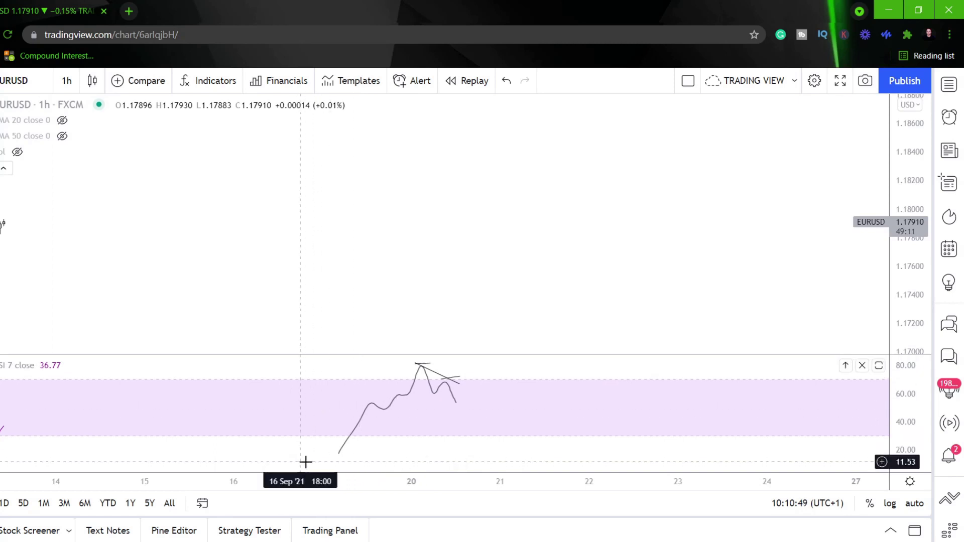
left_click_drag(305, 461, 482, 338)
key("Delete")
- Examine EURUSD's early-to-mid September price swings against the RSI for divergence examples
left_click_drag(424, 222, 571, 257)
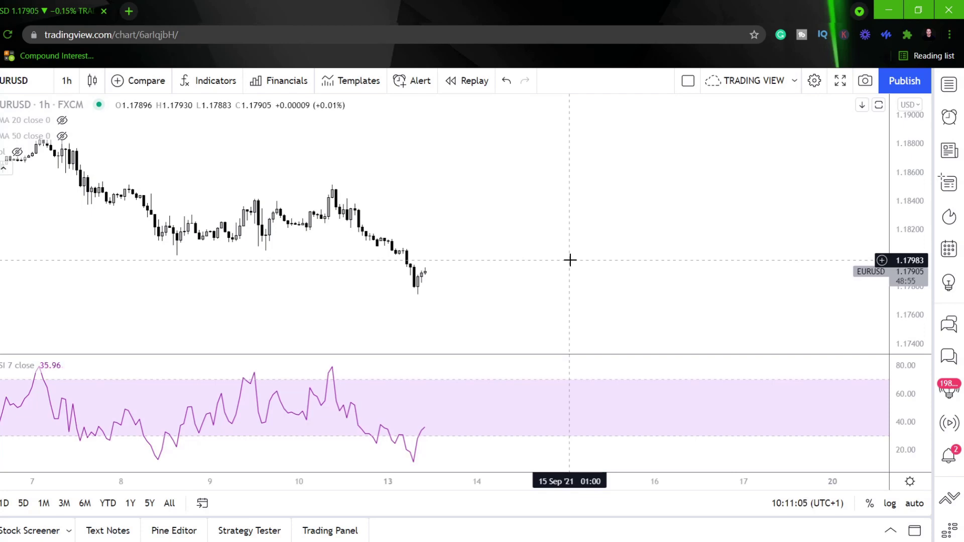
left_click_drag(924, 262, 835, 140)
left_click_drag(703, 213, 824, 221)
scroll(840, 237, "up", 2)
left_click_drag(893, 122, 883, 246)
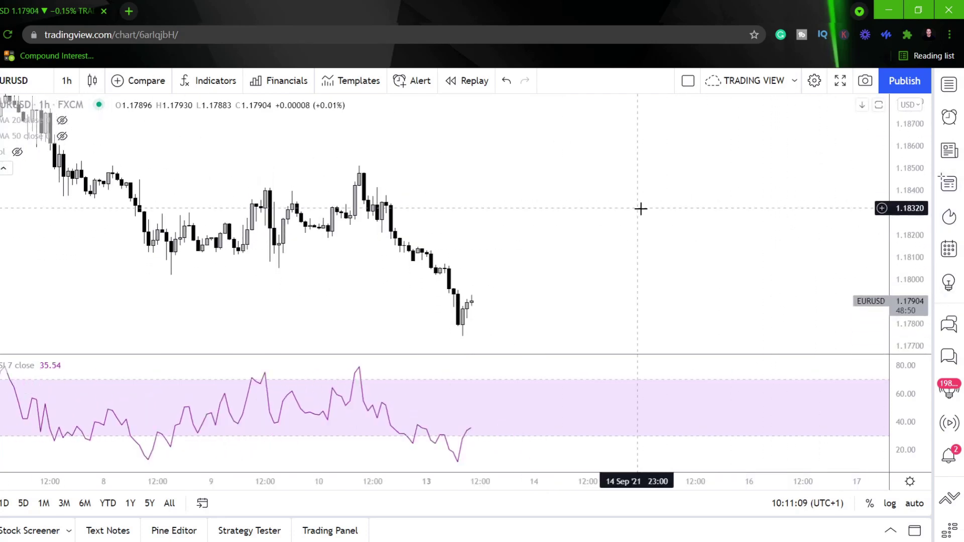
left_click_drag(643, 209, 766, 220)
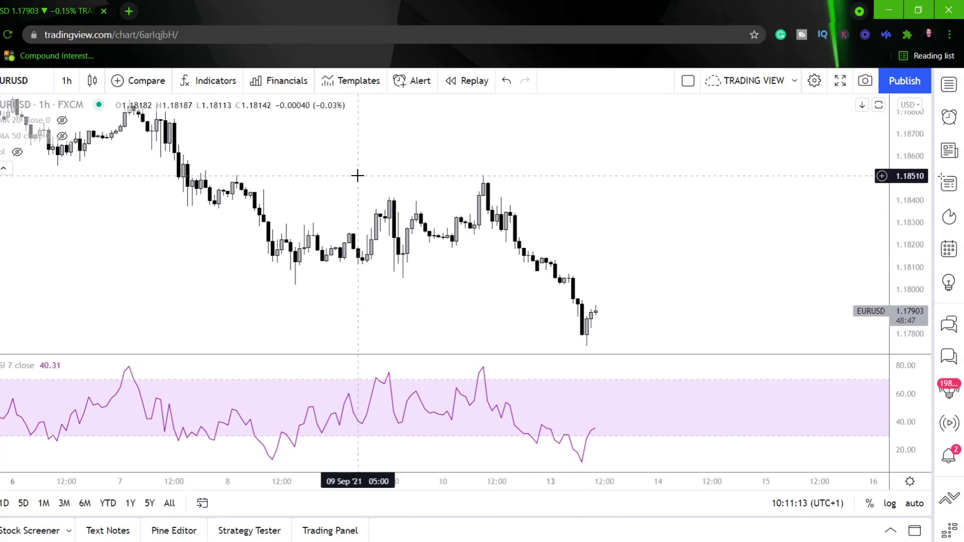
scroll(497, 189, "left", 5)
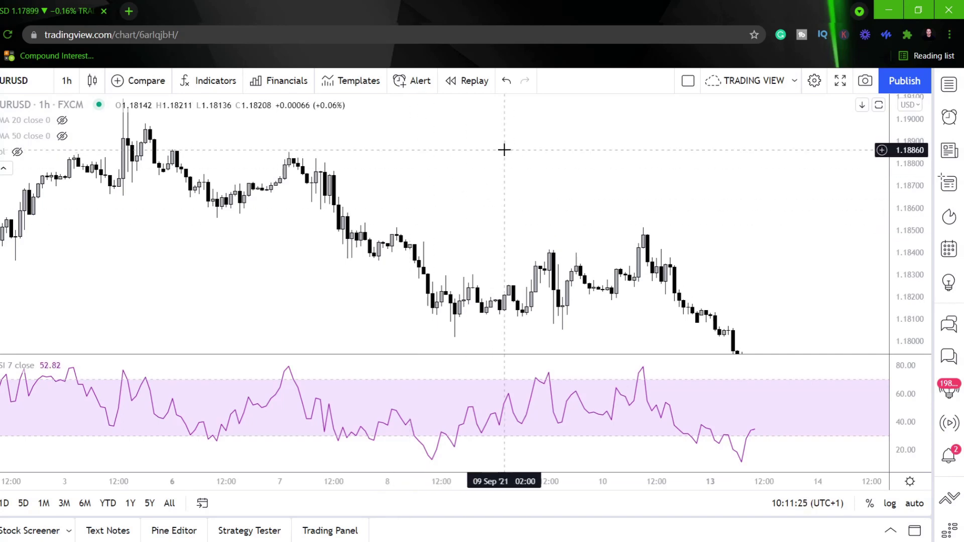
left_click_drag(509, 194, 372, 127)
left_click_drag(680, 195, 606, 193)
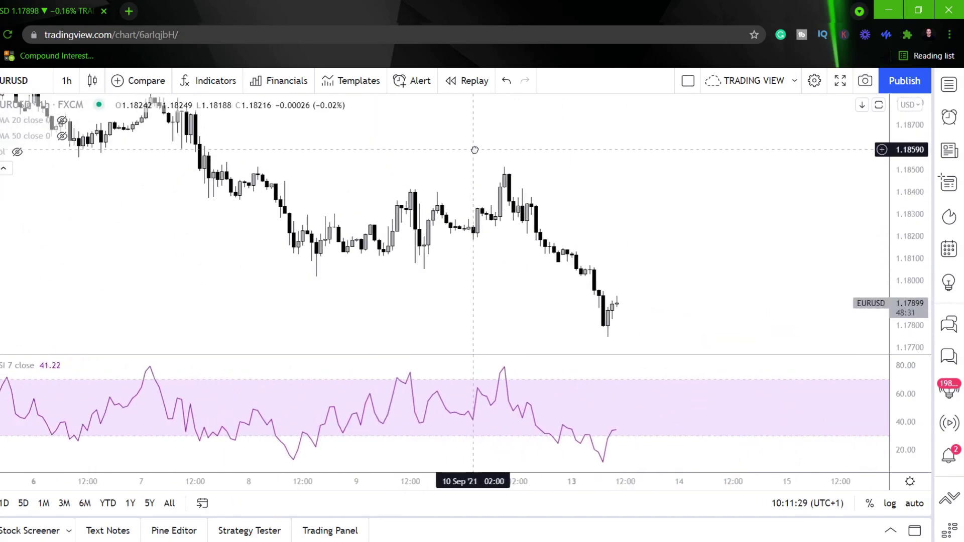
scroll(472, 150, "left", 3)
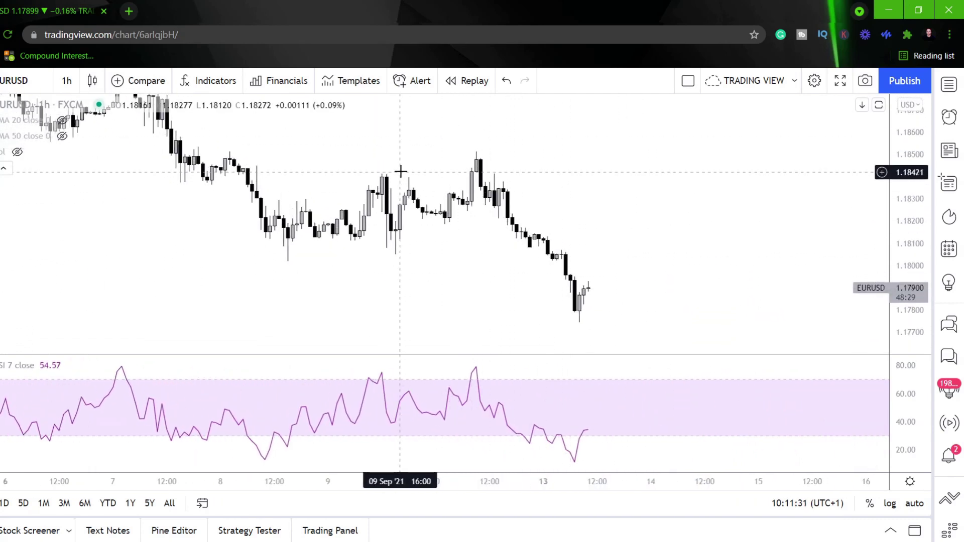
scroll(401, 167, "left", 10)
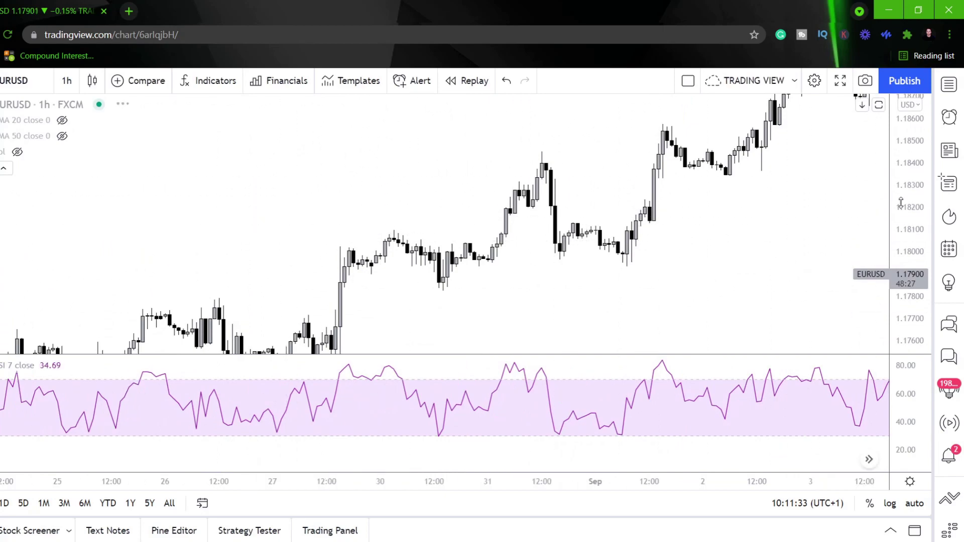
- Search the August price history and RSI for a clear divergence example
scroll(796, 261, "down", 5)
scroll(505, 192, "down", 2)
left_click_drag(562, 170, 540, 112)
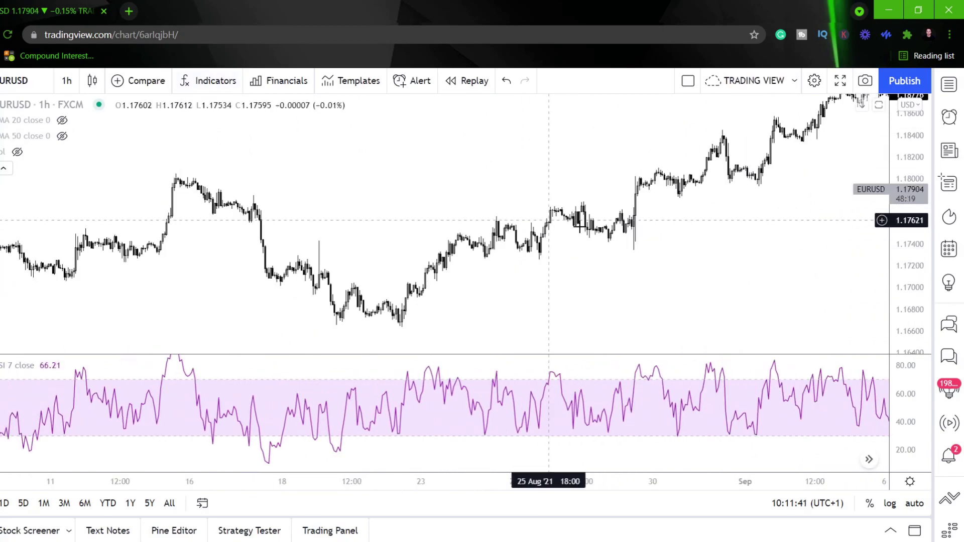
scroll(869, 264, "up", 8)
scroll(807, 227, "down", 4)
scroll(807, 227, "down", 6)
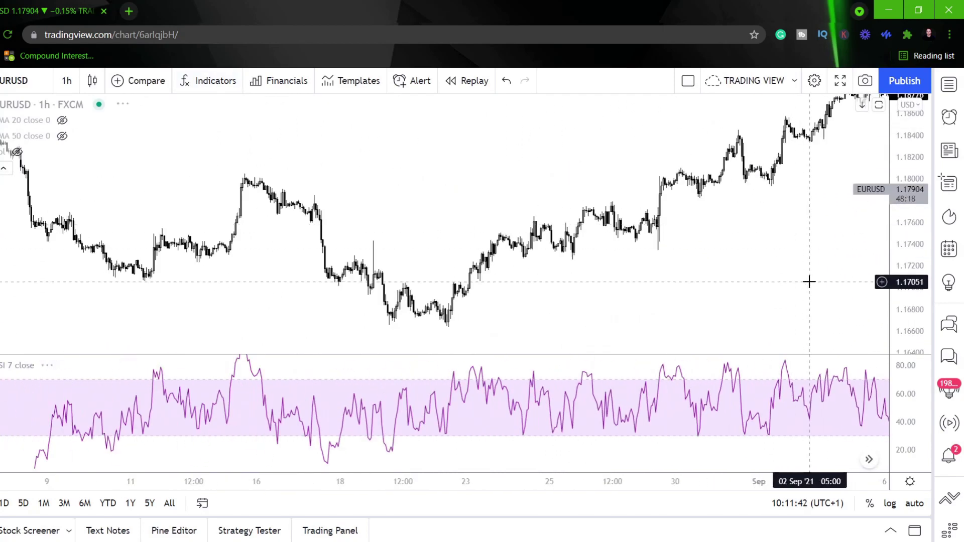
left_click_drag(808, 281, 713, 175)
left_click_drag(311, 276, 452, 313)
scroll(472, 303, "up", 4)
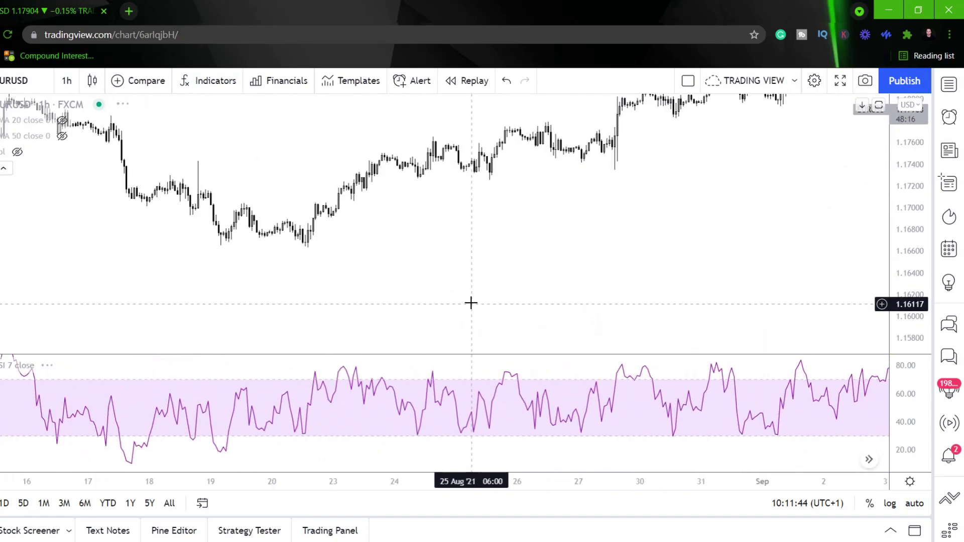
- Draw a nearly horizontal trend line from the 19 August price low at about 1.1666 past the 20 August low
left_click_drag(899, 236, 878, 75)
scroll(467, 261, "up", 4)
left_click_drag(292, 247, 611, 259)
scroll(461, 284, "up", 2)
left_click_drag(317, 266, 497, 262)
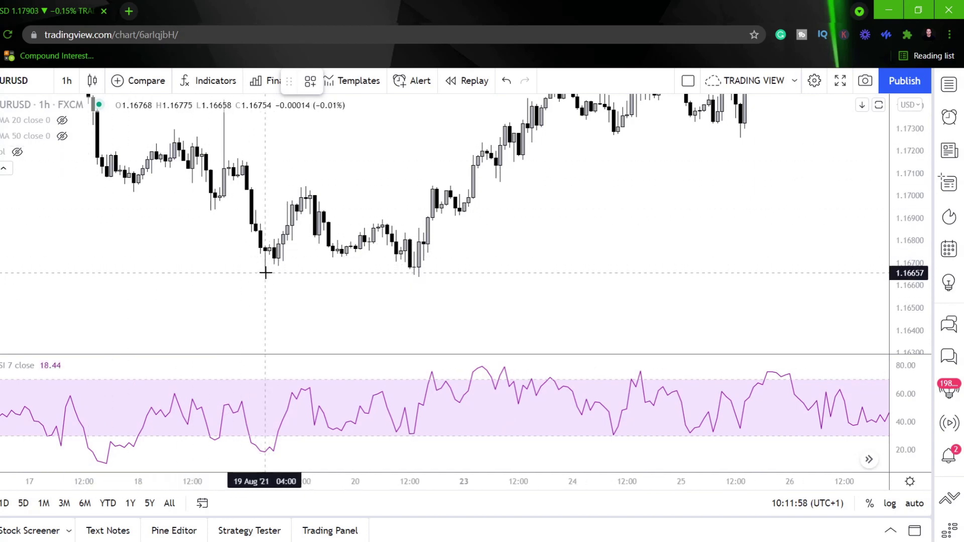
left_click(508, 274)
left_click(495, 260)
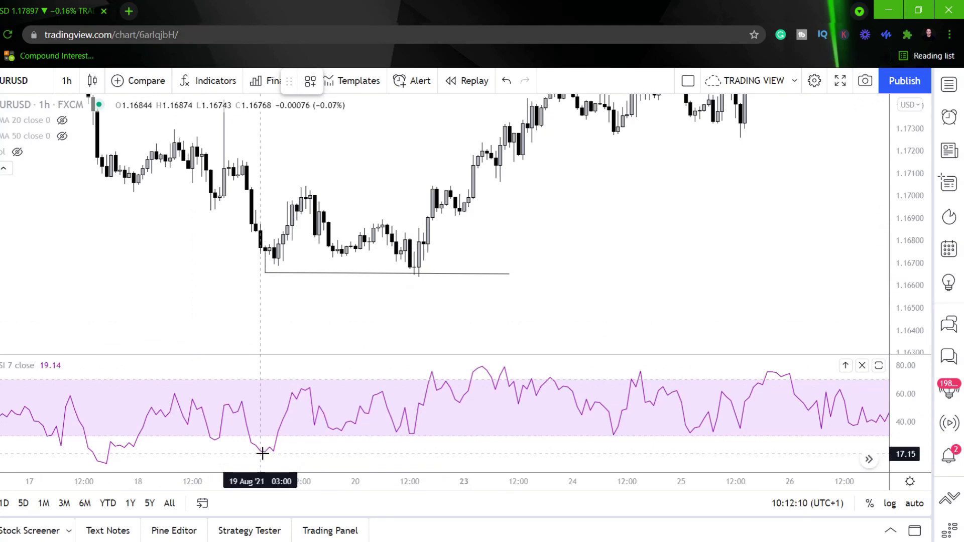
- Connect the RSI lows of 19 and 20 August with a rising trend line from about 17 to 31
left_click_drag(261, 454, 418, 437)
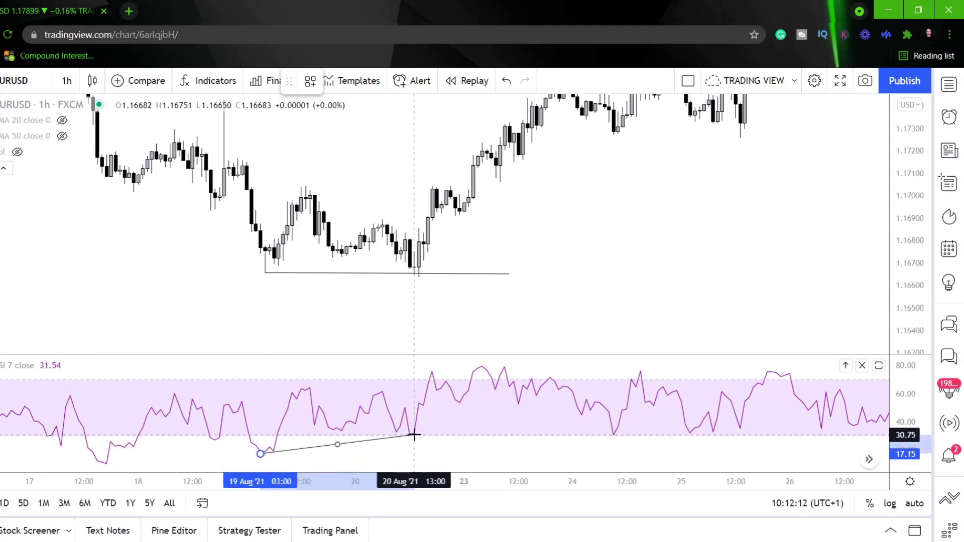
left_click(414, 434)
left_click(380, 303)
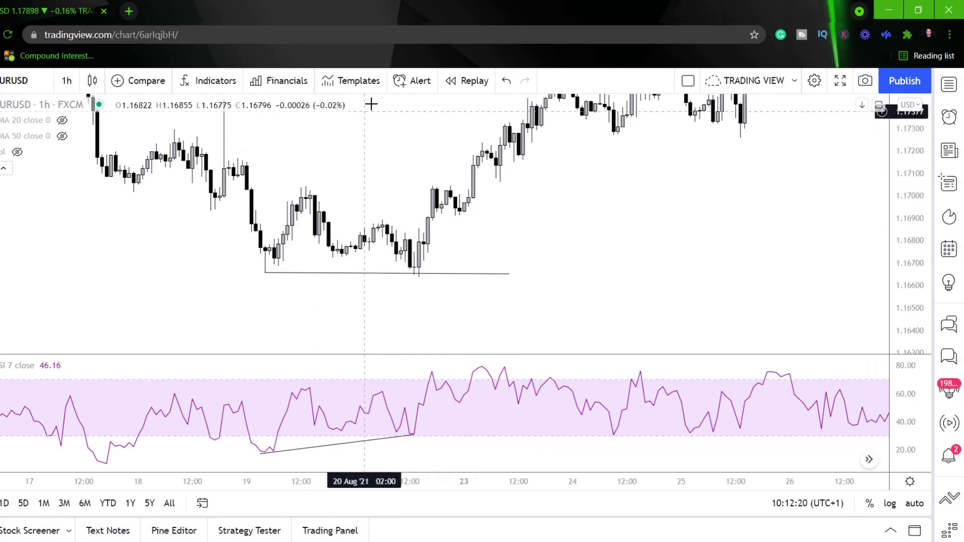
- Start bar replay with the chart cut off at the 20 August 13:00 candle
left_click(467, 81)
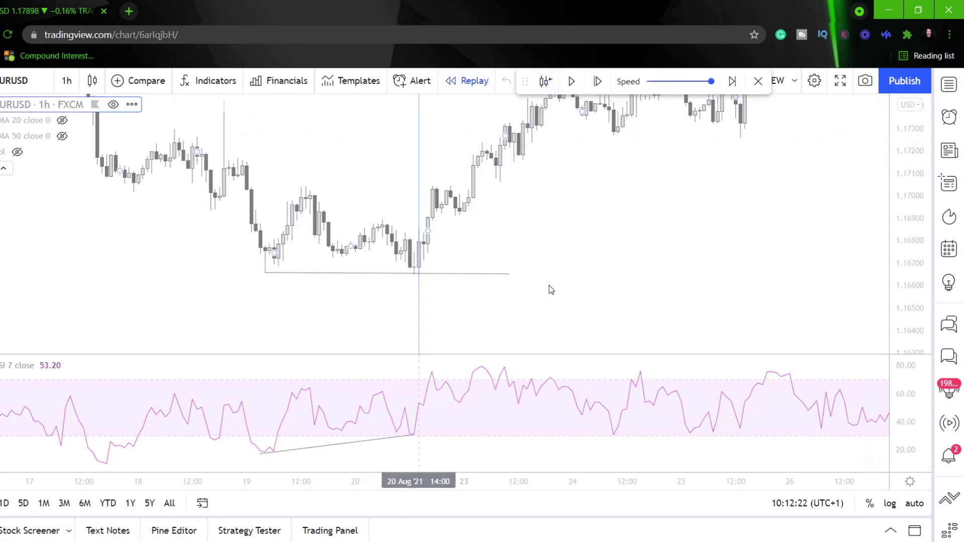
left_click(674, 285)
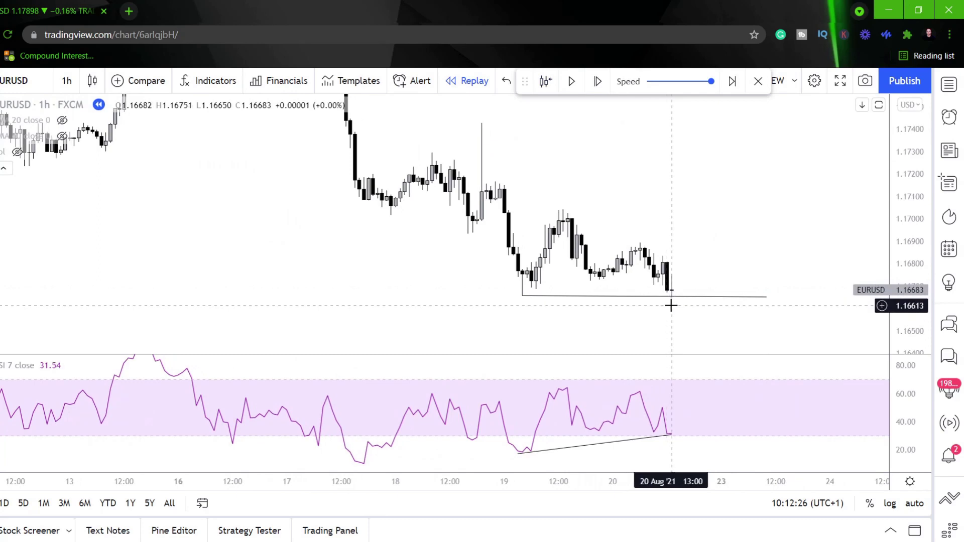
left_click_drag(898, 325, 898, 282)
left_click_drag(762, 229, 651, 168)
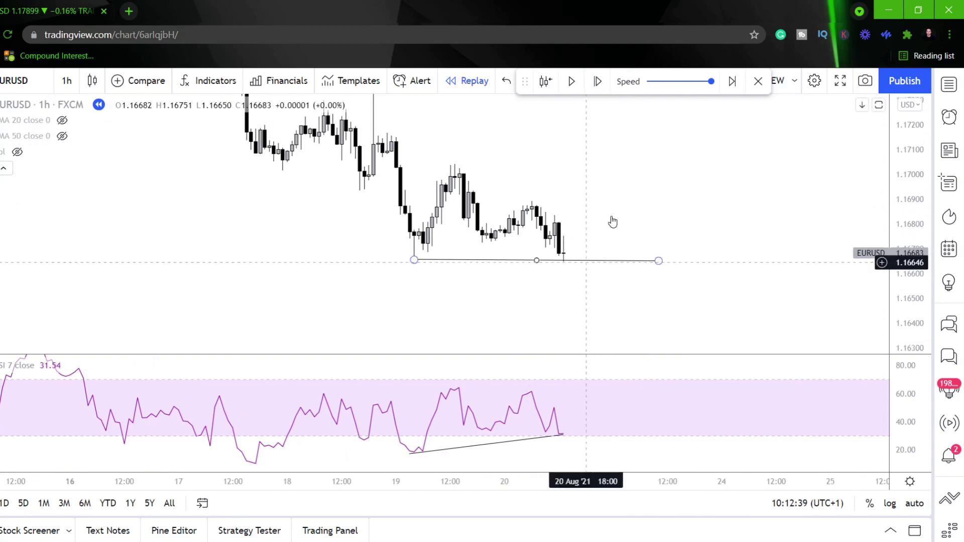
left_click_drag(611, 219, 567, 189)
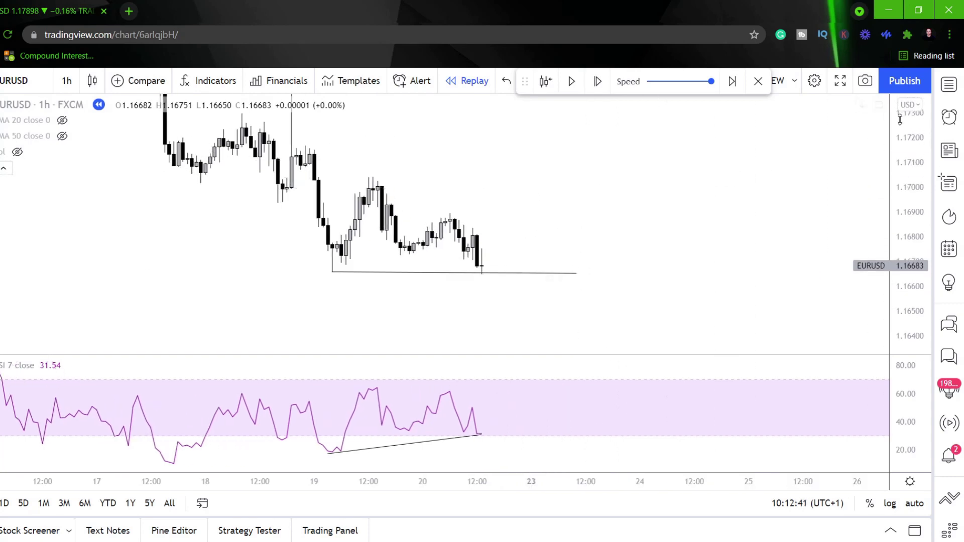
- Examine the price lows and RSI lows leading up to the 20 August replay point
scroll(781, 263, "down", 5)
left_click_drag(748, 203, 574, 203)
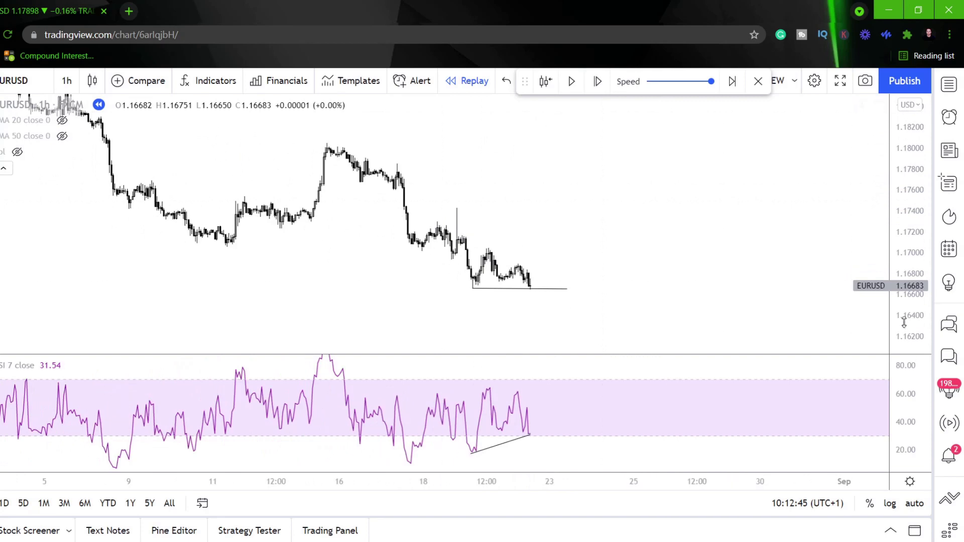
left_click_drag(904, 323, 903, 176)
left_click_drag(754, 256, 739, 171)
scroll(628, 235, "up", 5)
mouse_move(357, 210)
left_mouse_down()
mouse_move(447, 209)
mouse_move(595, 182)
left_mouse_up()
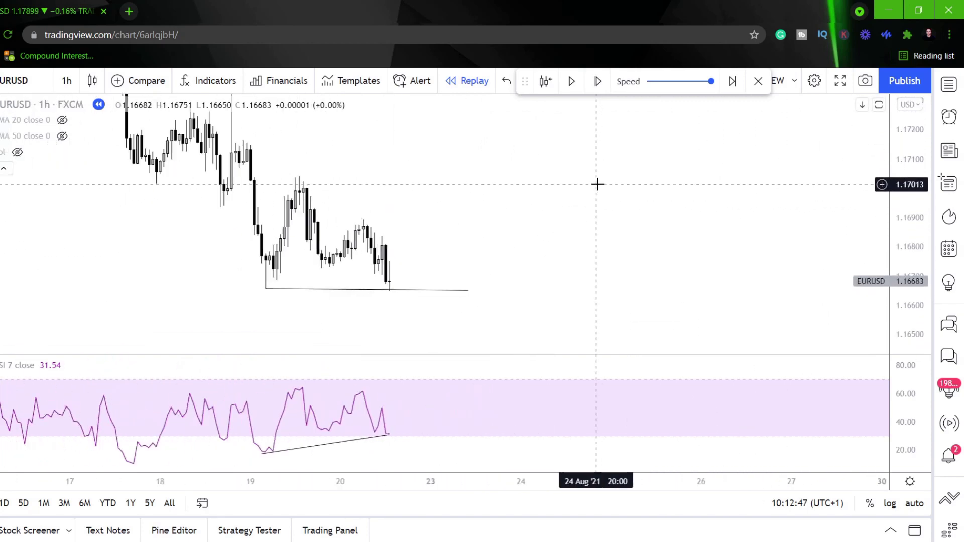
left_click_drag(489, 196, 636, 198)
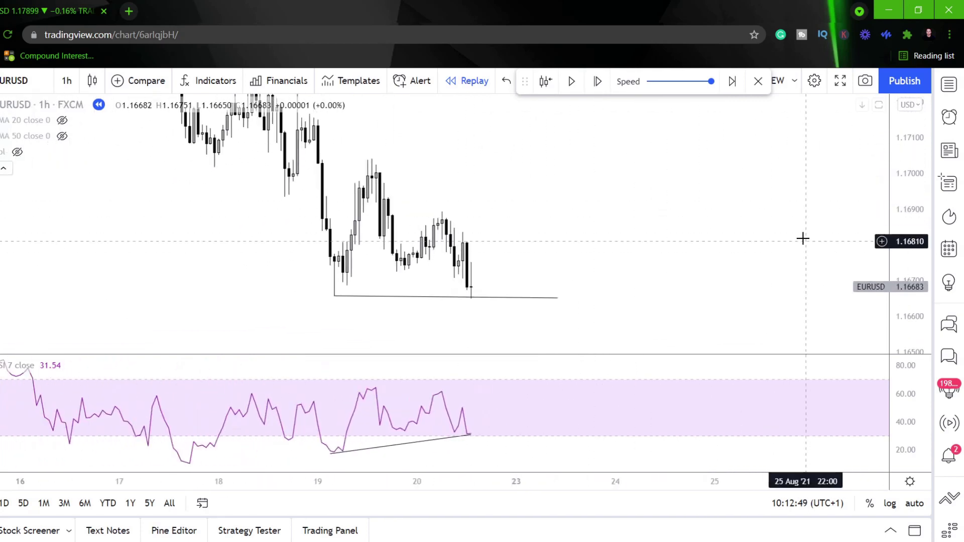
scroll(536, 245, "up", 1)
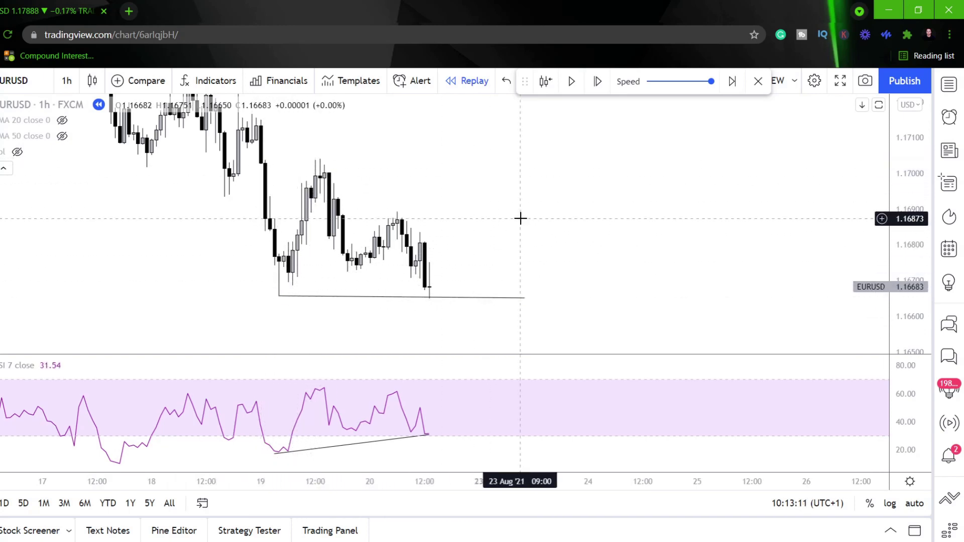
left_click_drag(520, 218, 529, 216)
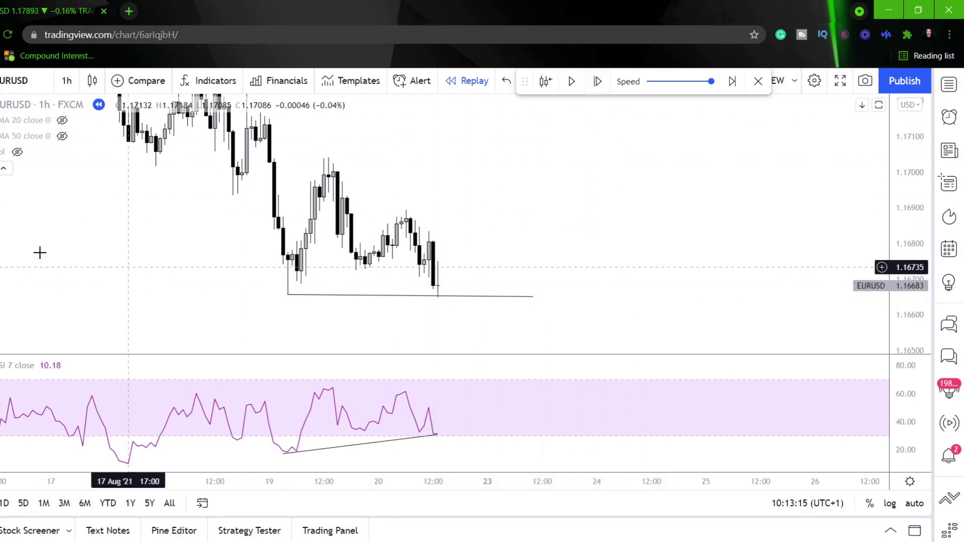
left_click_drag(546, 235, 506, 222)
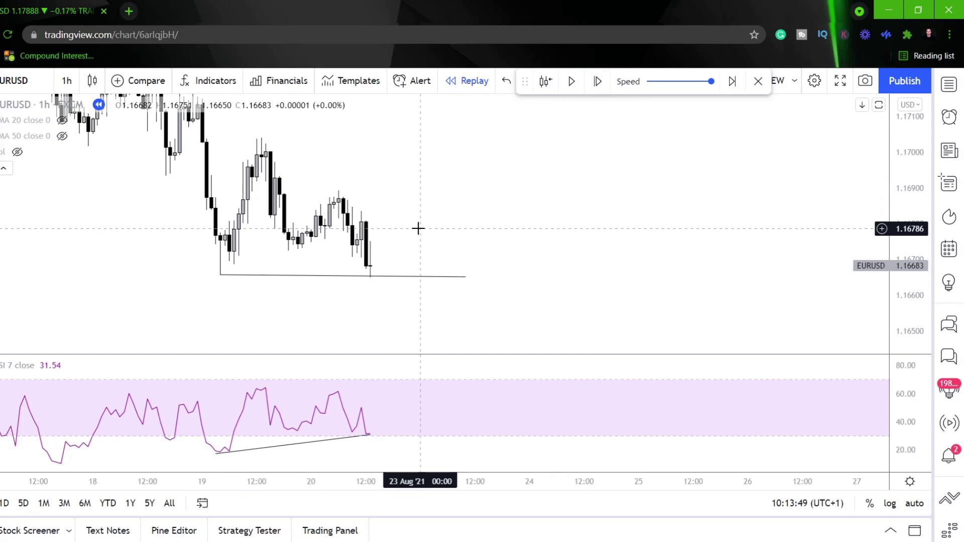
- Mark the 17 August bullish divergence with a falling line under price from about 1.1710 to 1.1701 and a rising line under the RSI lows
left_click_drag(381, 179, 491, 254)
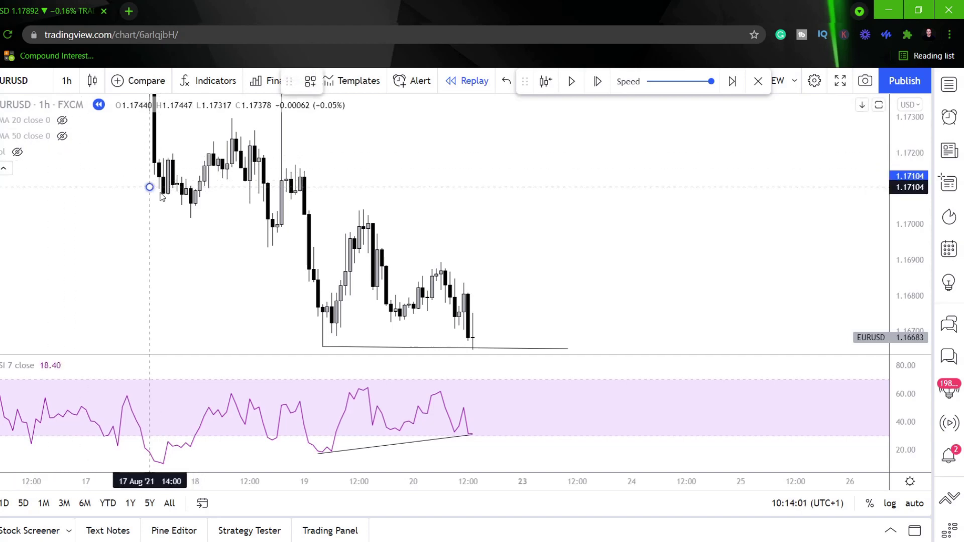
left_click(190, 221)
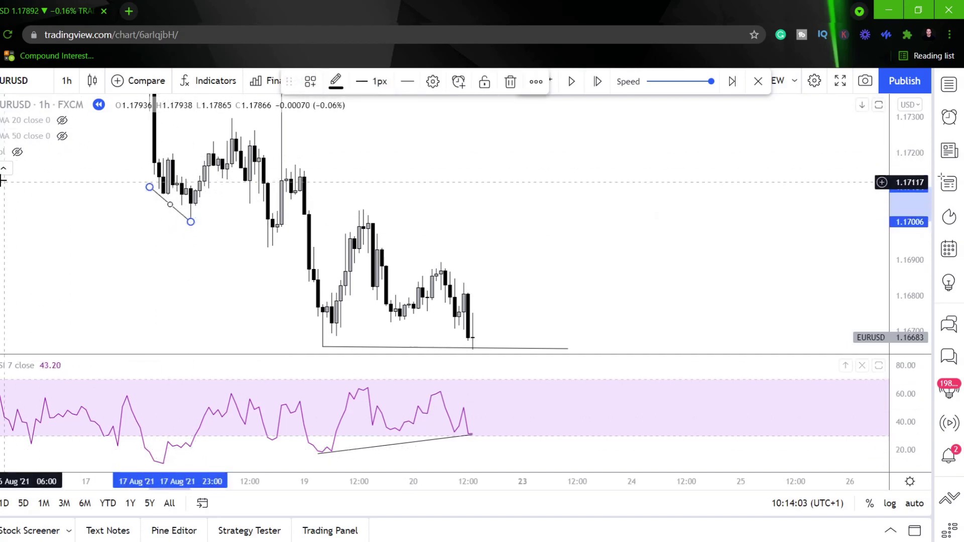
left_click(159, 466)
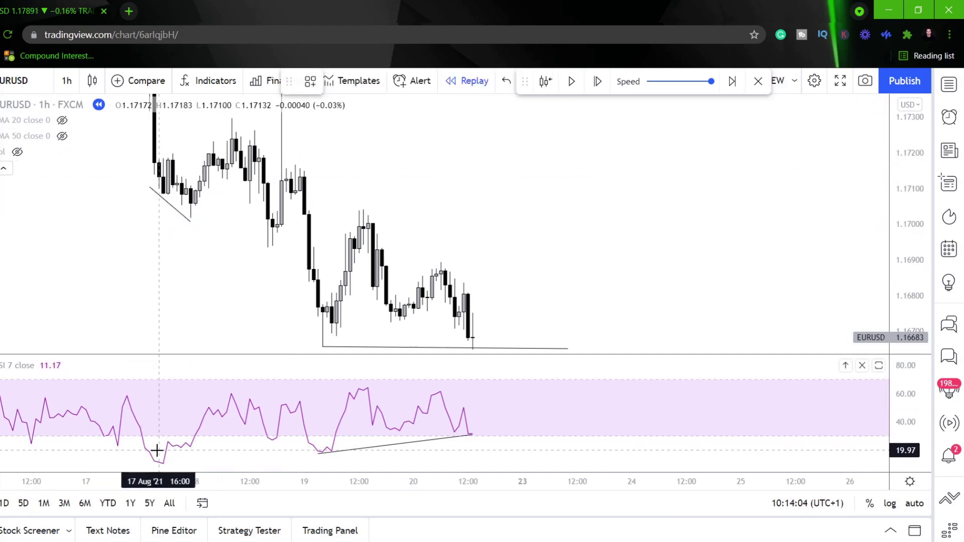
left_click(199, 442)
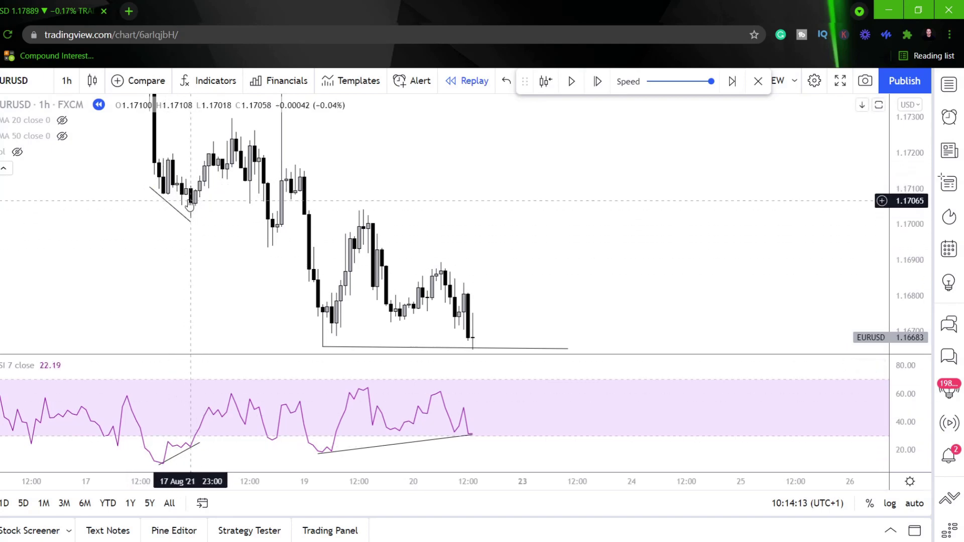
left_click(192, 222)
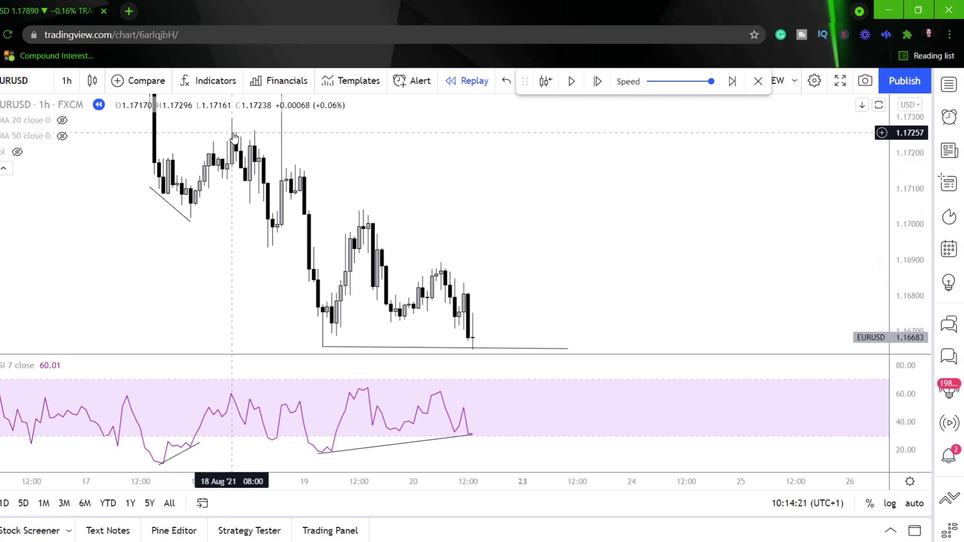
- Draw a rising trend line on price from the 18 August high at about 1.1729 to the tip of the long upper wick
left_click_drag(233, 221, 195, 286)
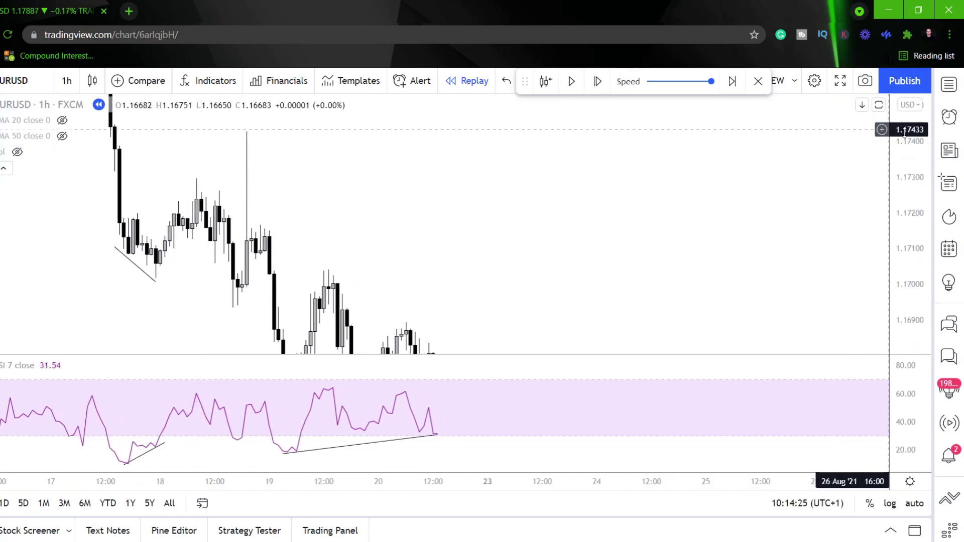
left_click_drag(898, 145, 865, 207)
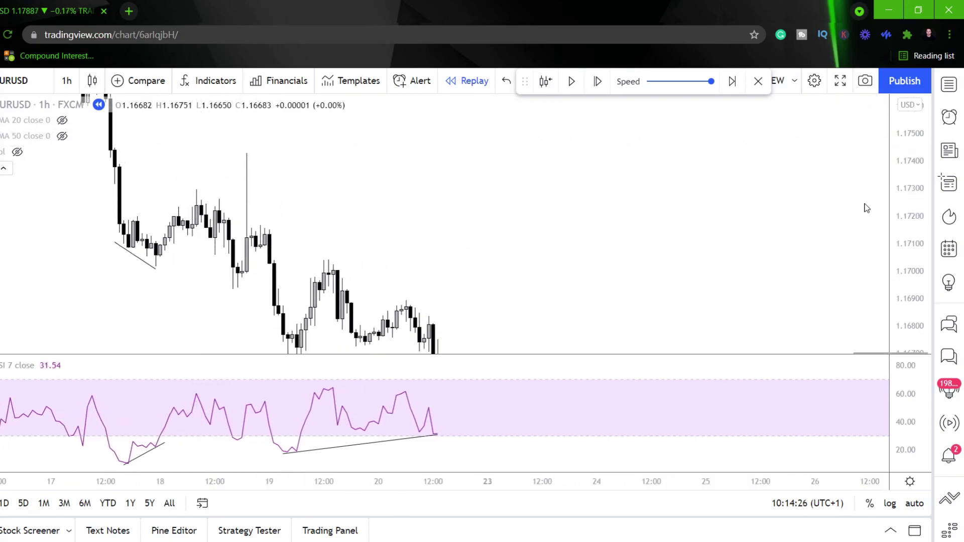
left_click(192, 193)
left_click(242, 194)
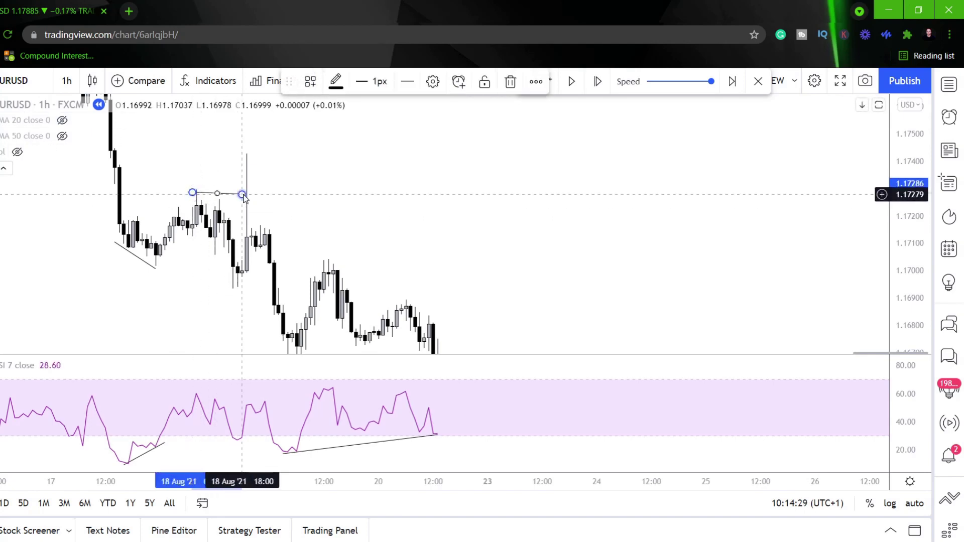
left_click_drag(242, 194, 247, 152)
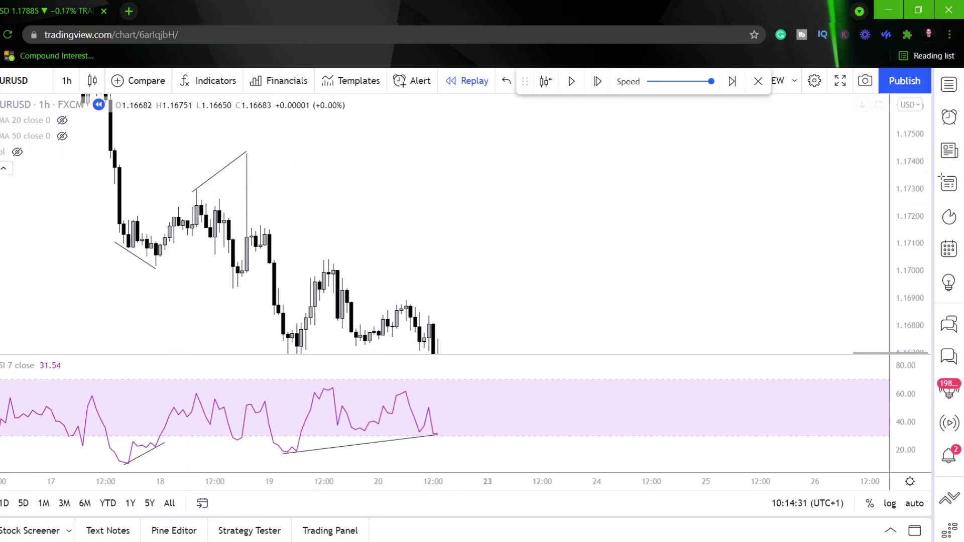
- Connect the 18 August RSI highs with a falling trend line starting at about 60
left_click(197, 393)
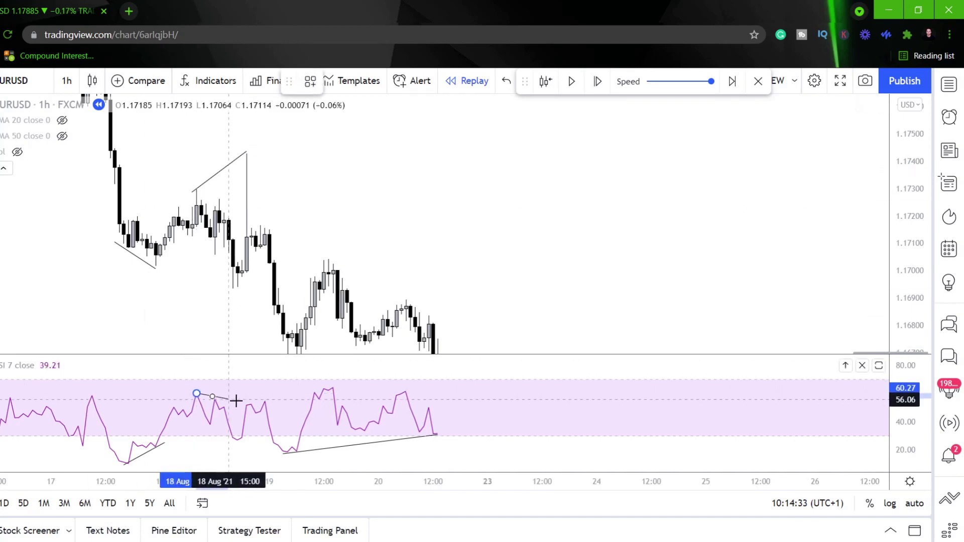
left_click(269, 404)
left_click(232, 308)
left_click_drag(232, 314, 201, 240)
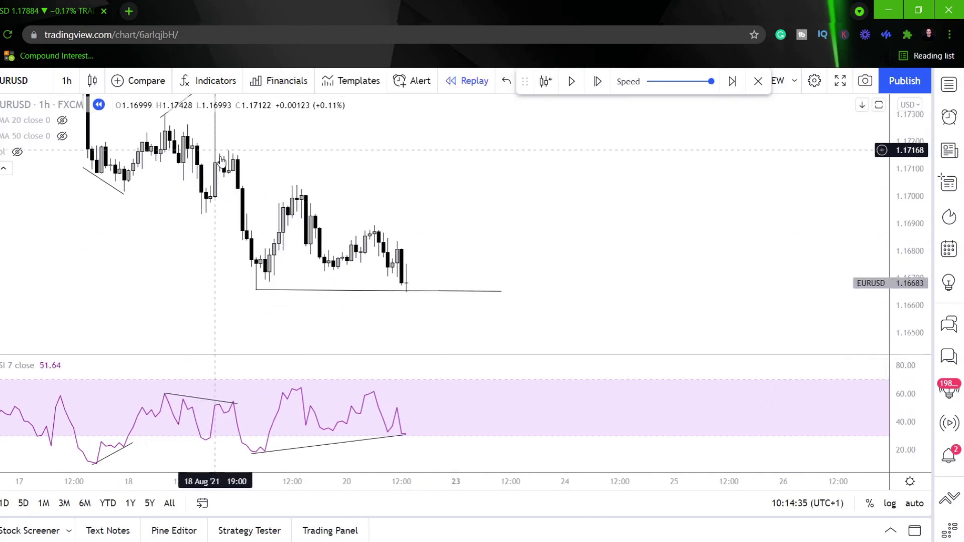
- Delete the rising 18 August trend line and the falling 17 August trend line from the price chart
left_click_drag(405, 175, 439, 200)
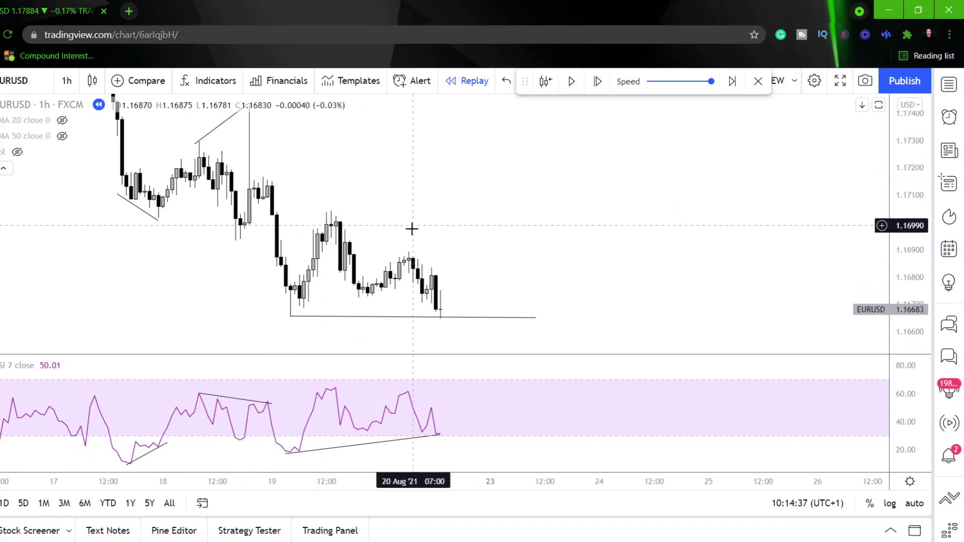
scroll(491, 206, "left", 1)
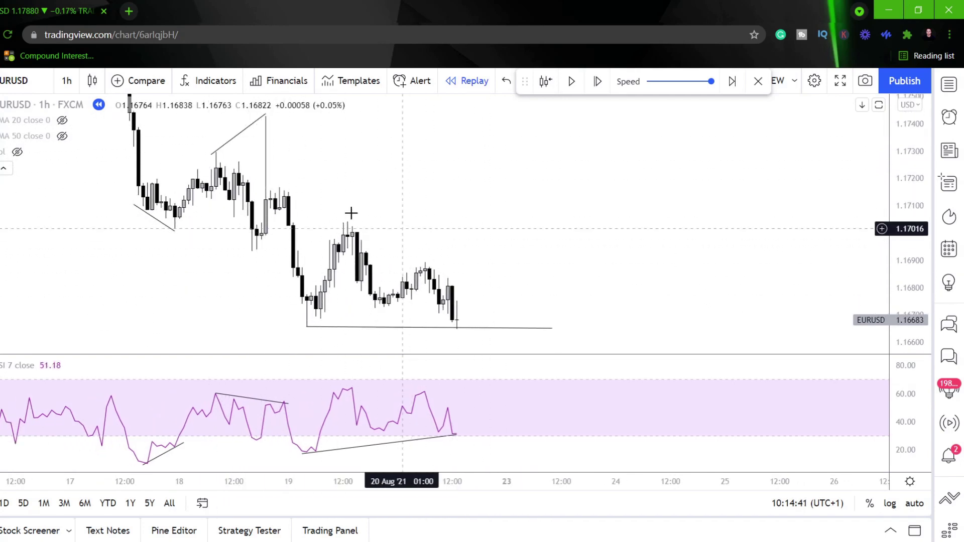
scroll(411, 167, "left", 3)
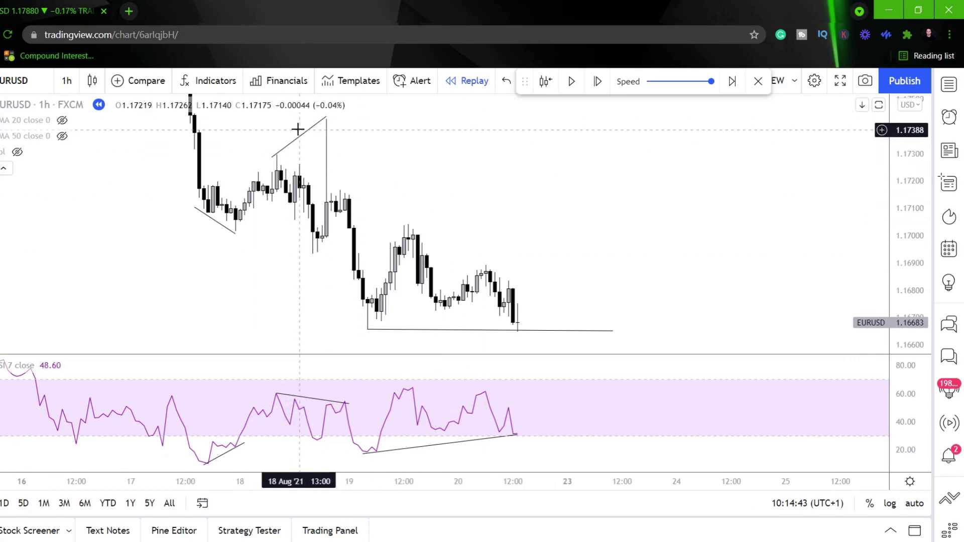
left_click(300, 137)
key("Delete")
left_click(221, 224)
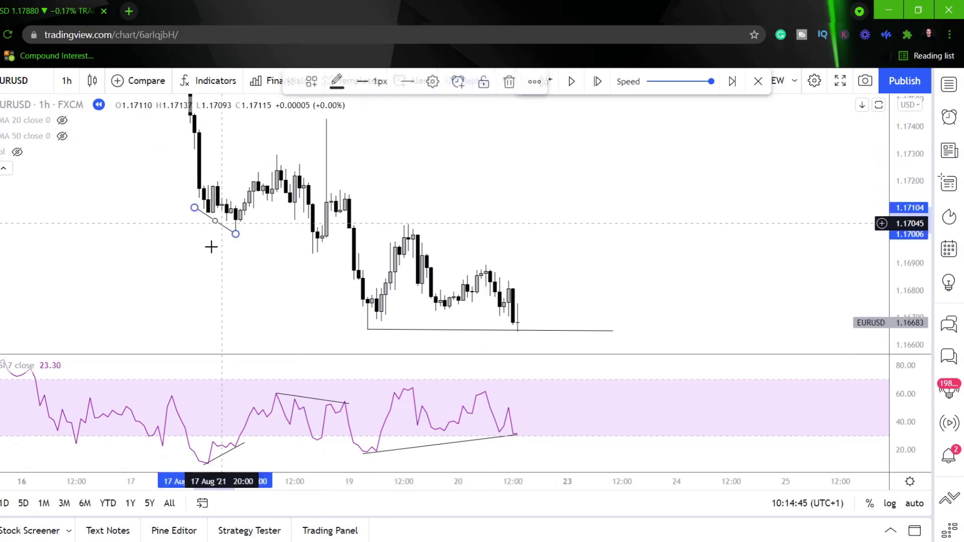
key("Delete")
- Advance the replay to the bullish candle that follows the 20 August 13:00 bar
left_click_drag(214, 289, 153, 243)
left_click_drag(563, 233, 449, 235)
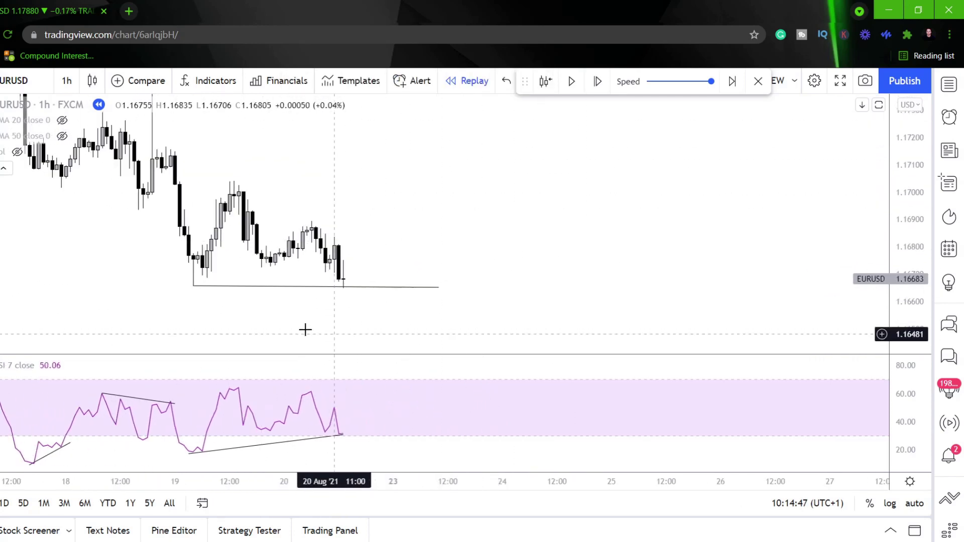
left_click(597, 82)
left_click(597, 82)
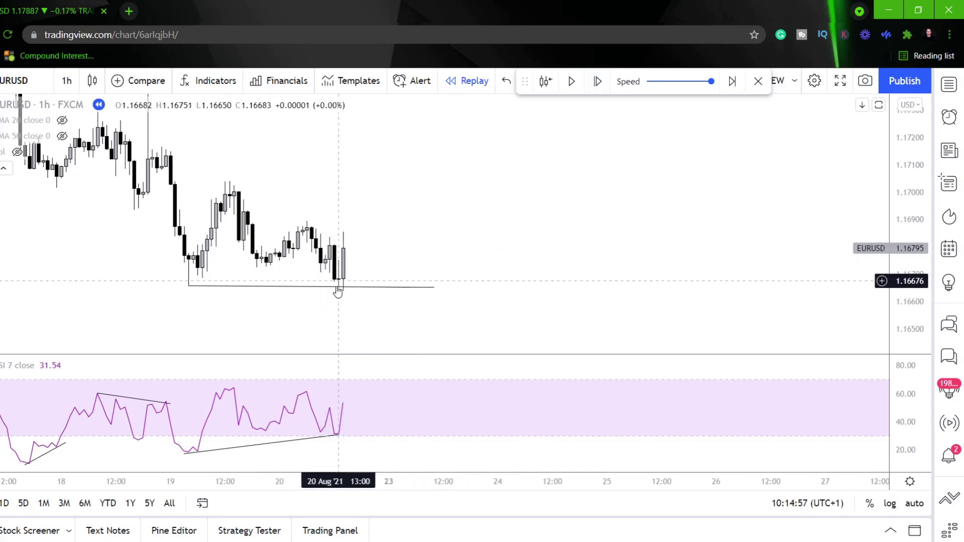
- Place a long position at 1.16794 on the bullish candle, with the stop at 1.16601 and the target at 1.17200
left_click(346, 248)
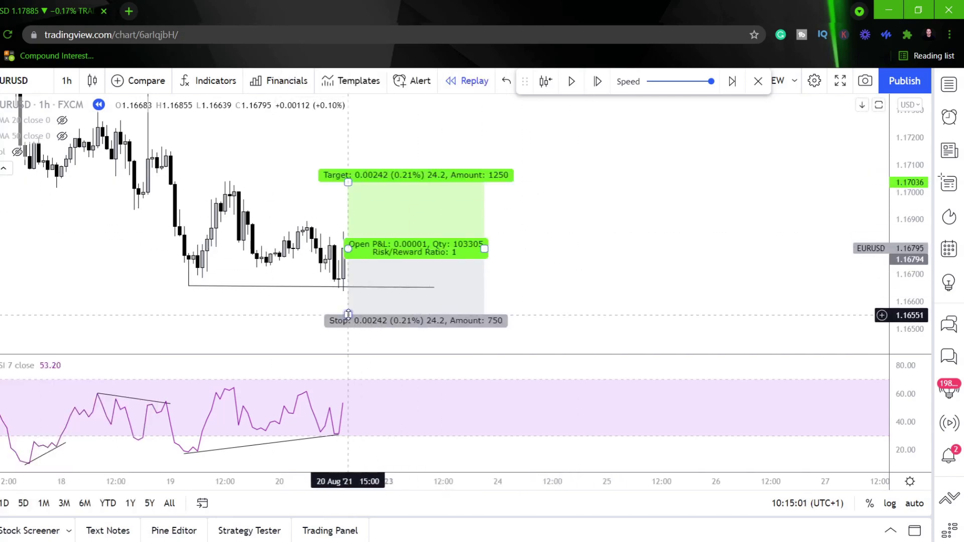
left_click_drag(349, 307, 349, 301)
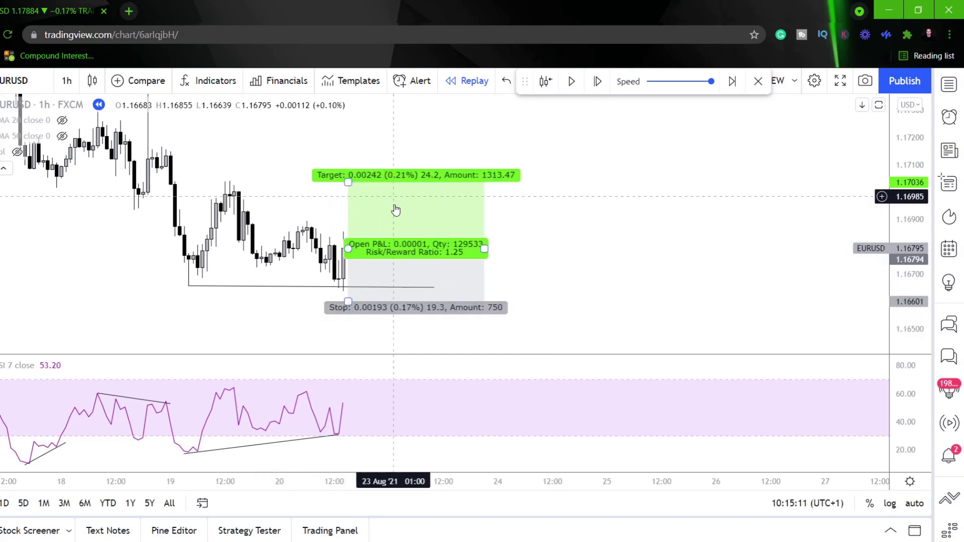
left_click_drag(618, 227, 691, 248)
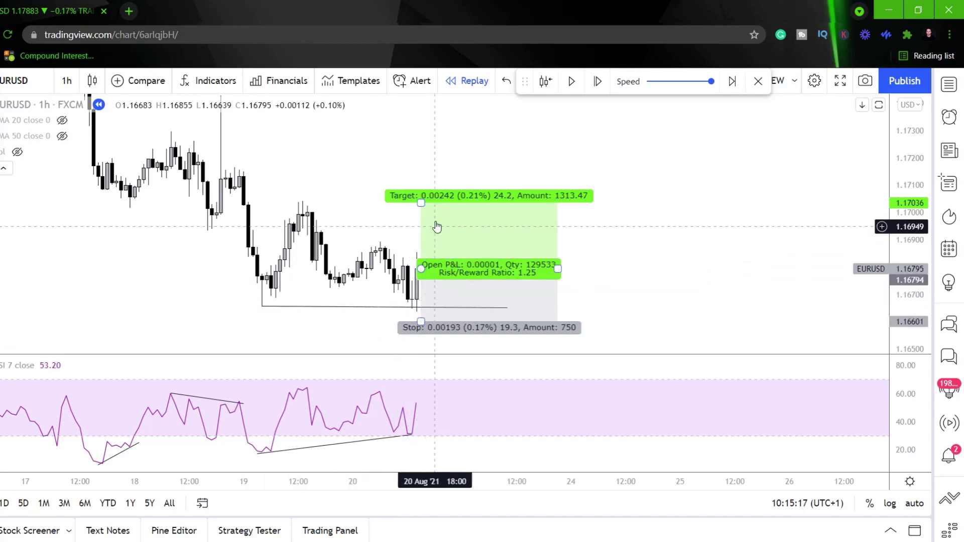
left_click_drag(430, 202, 430, 157)
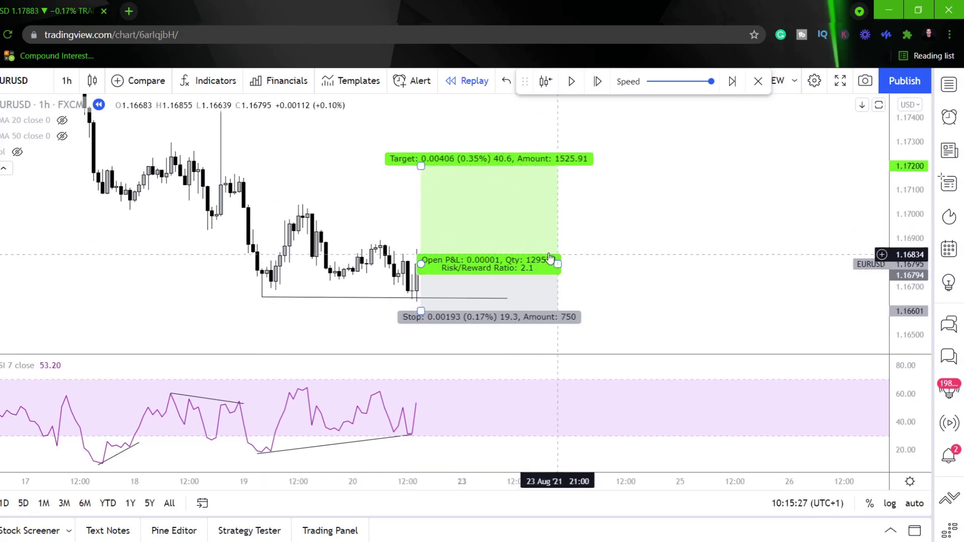
left_click(606, 243)
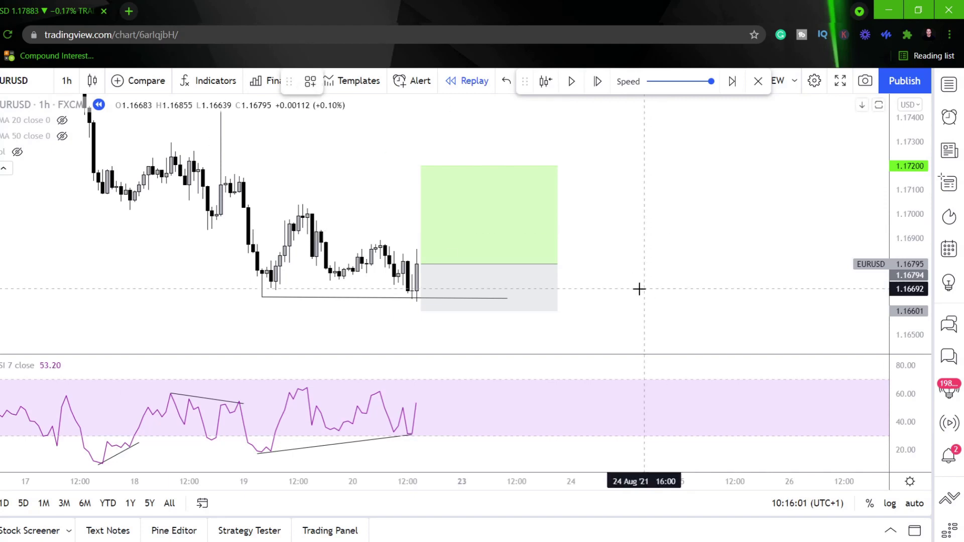
- Sketch freehand a double-bottom price path with an entry candle and rally beside the trade, plus a rising-low curve in the RSI pane
mouse_move(619, 207)
left_mouse_down()
mouse_move(635, 228)
mouse_move(638, 219)
mouse_move(654, 234)
mouse_move(662, 226)
left_mouse_up()
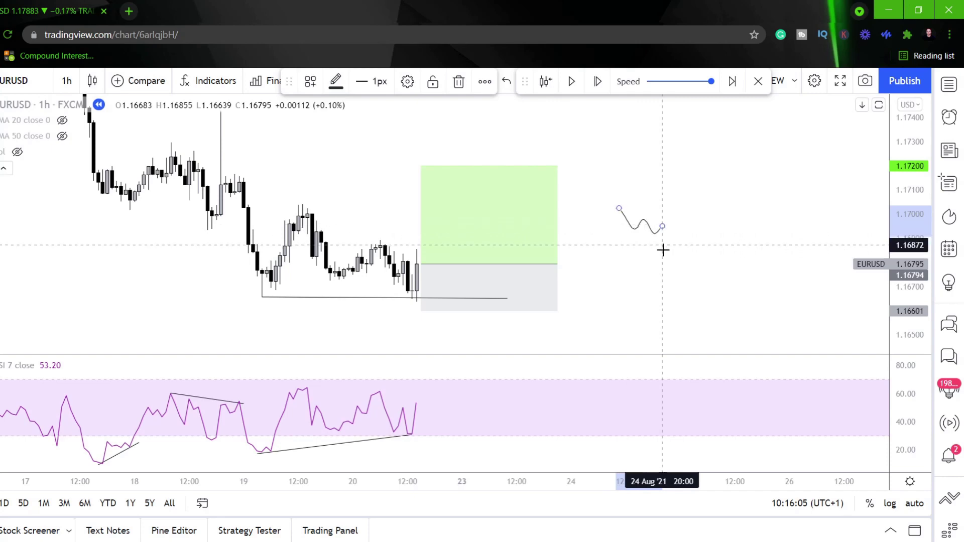
mouse_move(618, 398)
left_mouse_down()
mouse_move(629, 439)
mouse_move(653, 420)
left_mouse_up()
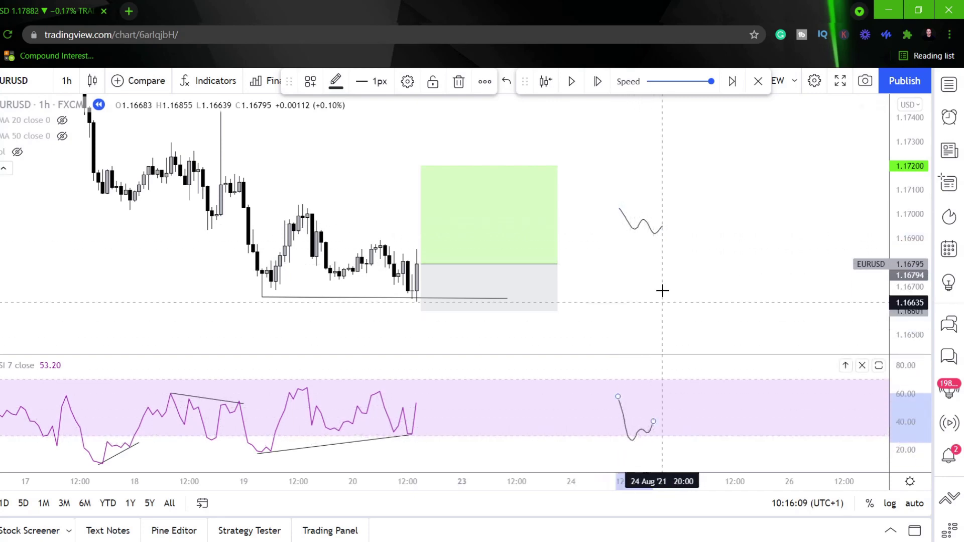
left_click_drag(666, 221, 666, 245)
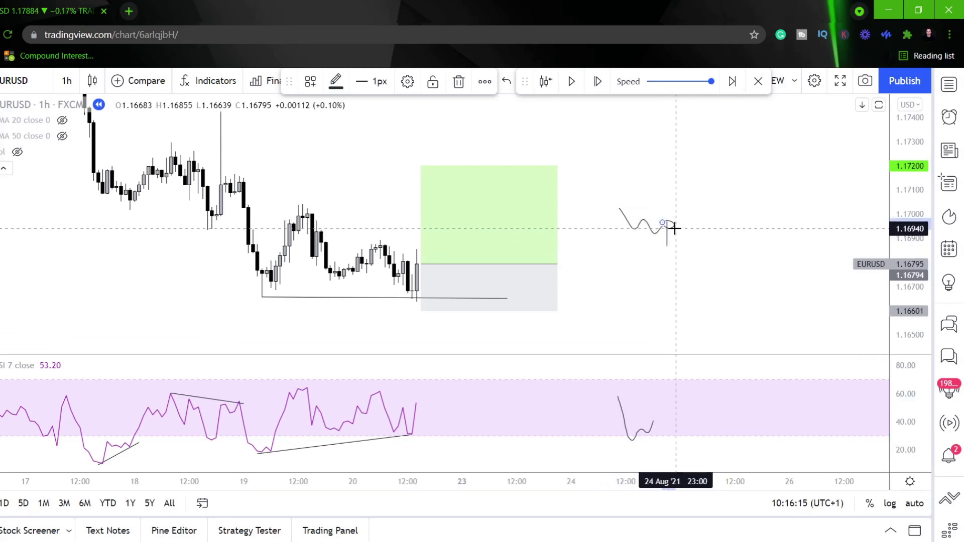
mouse_move(670, 227)
left_mouse_down()
mouse_move(690, 180)
mouse_move(698, 197)
left_mouse_up()
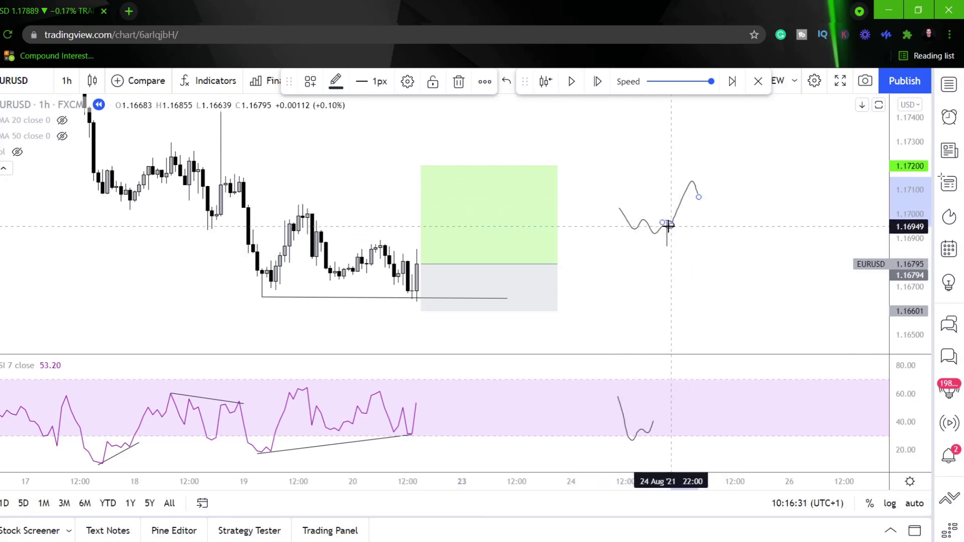
left_click_drag(666, 234, 752, 105)
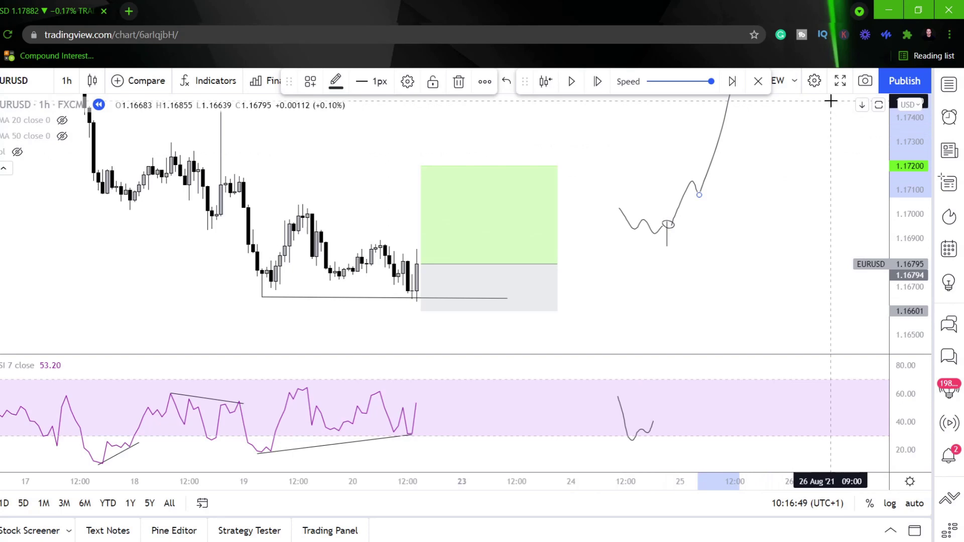
- Remove the freehand example sketches from the price and RSI panes
key("Delete")
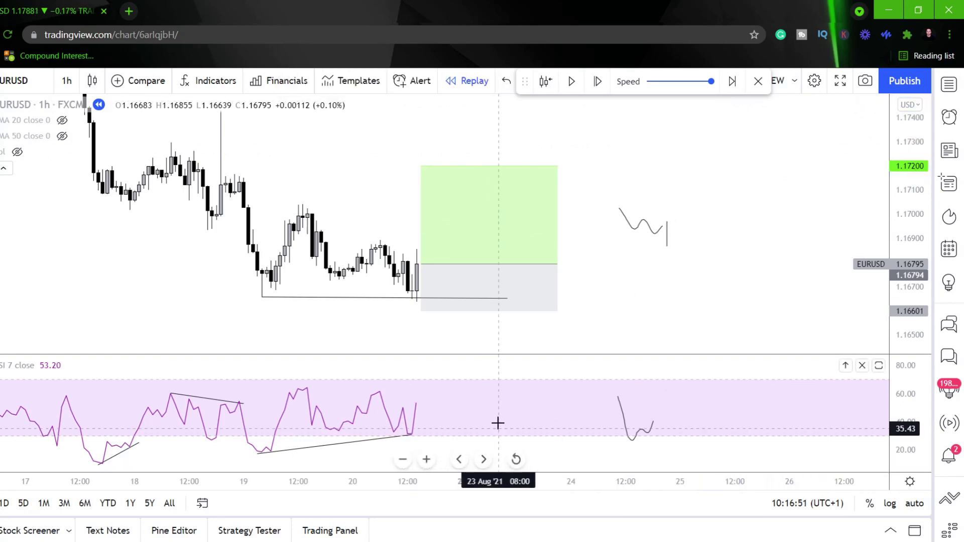
key("ctrl+z")
key("ctrl+z")
key("ctrl+z")
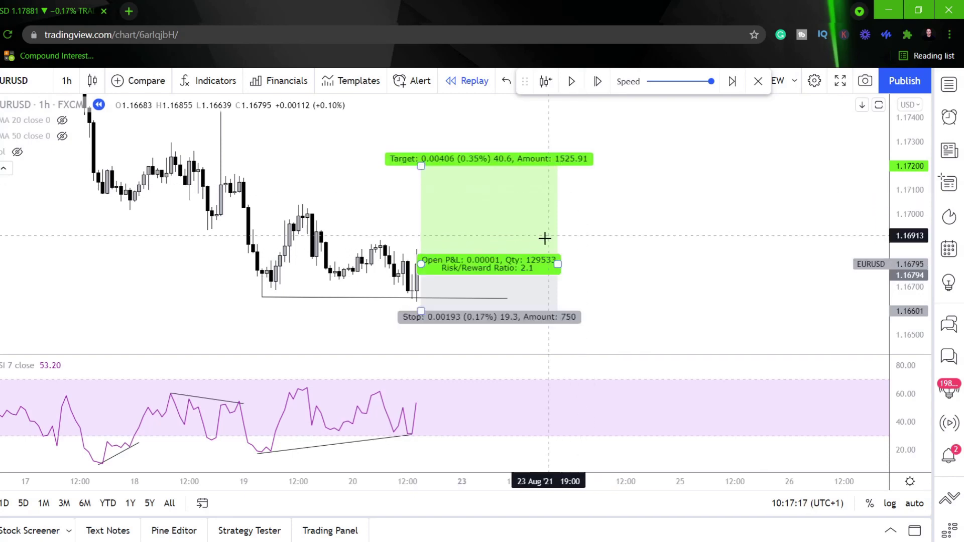
- Advance the replay into 23 August until price passes the long position's 1.17200 target
left_click(597, 82)
left_click(597, 81)
left_click(598, 82)
left_click(597, 83)
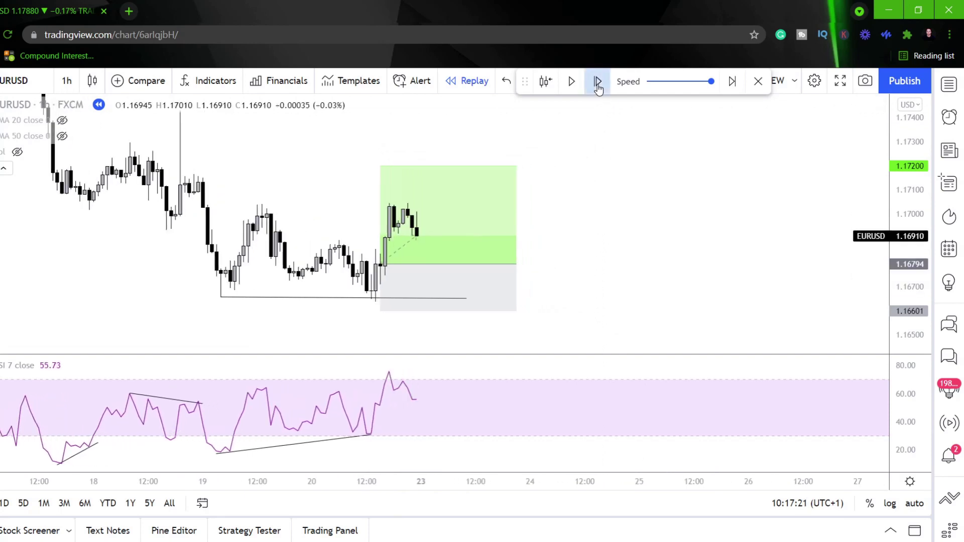
left_click(596, 84)
left_click(595, 85)
left_click(572, 82)
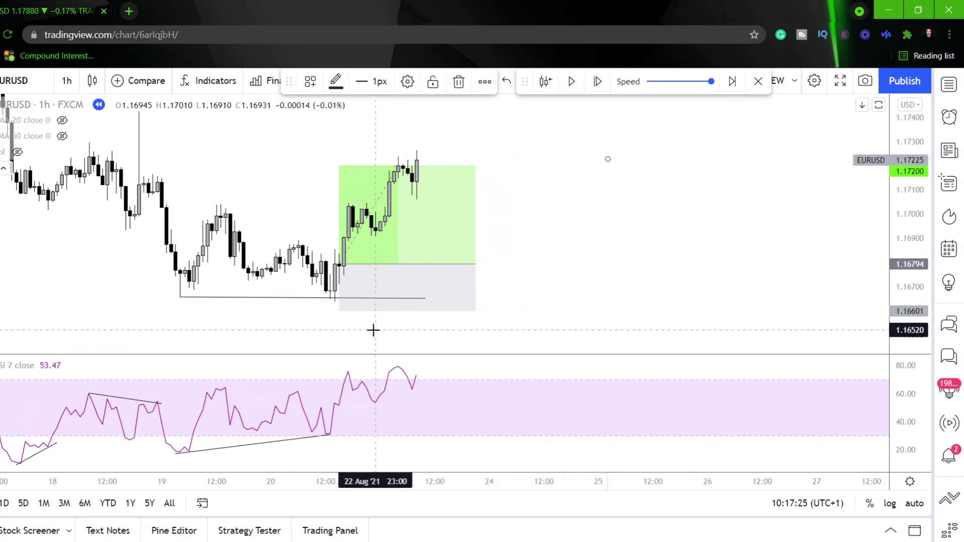
left_click(517, 235)
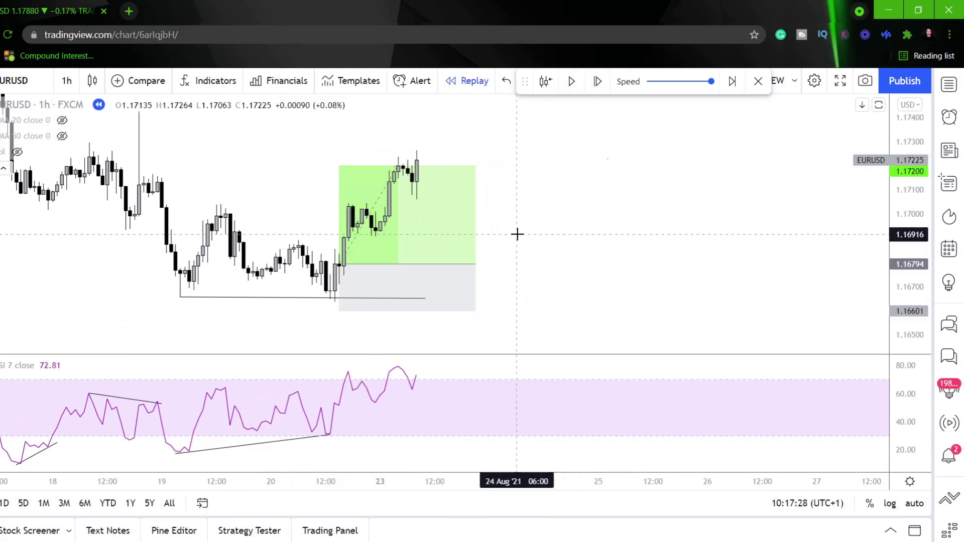
- Delete the long position and all remaining divergence lines from the price and RSI panes
left_click(469, 257)
key("Delete")
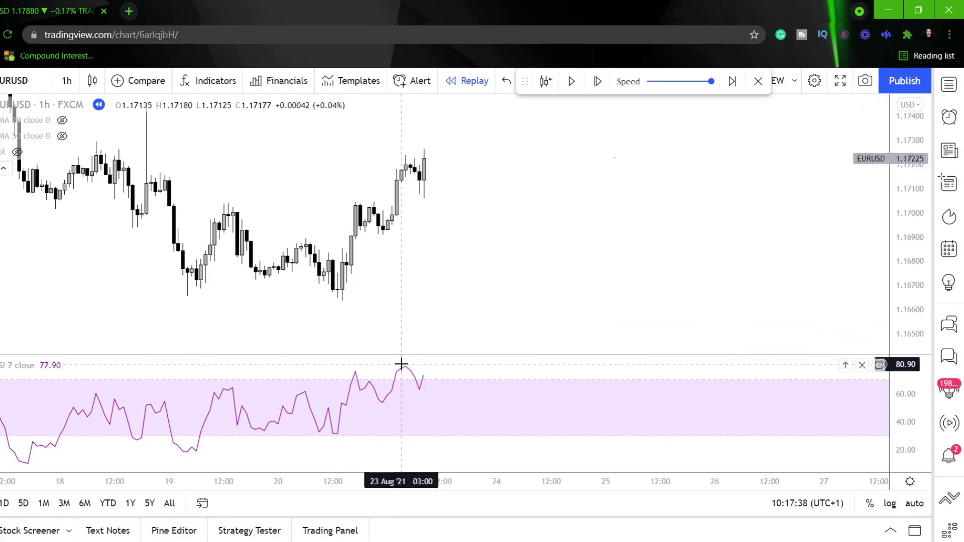
mouse_move(35, 135)
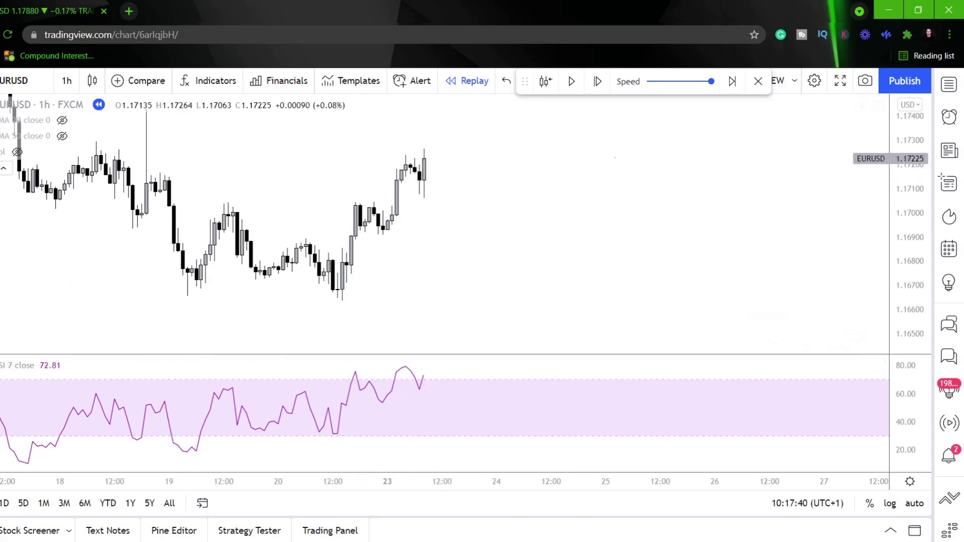
left_click(338, 296)
left_click(427, 160)
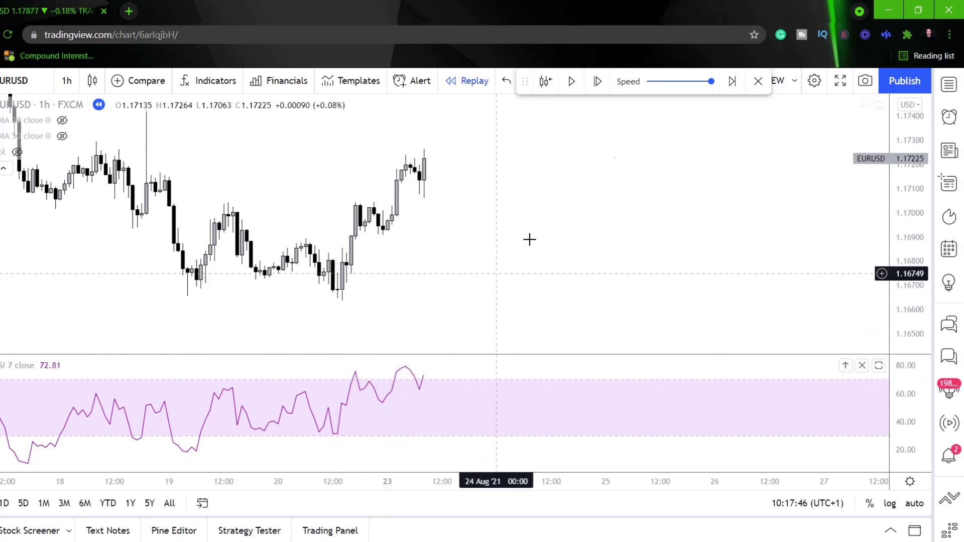
- Advance the replay to the 23 August 10:00 candle
left_click(598, 82)
left_click(598, 82)
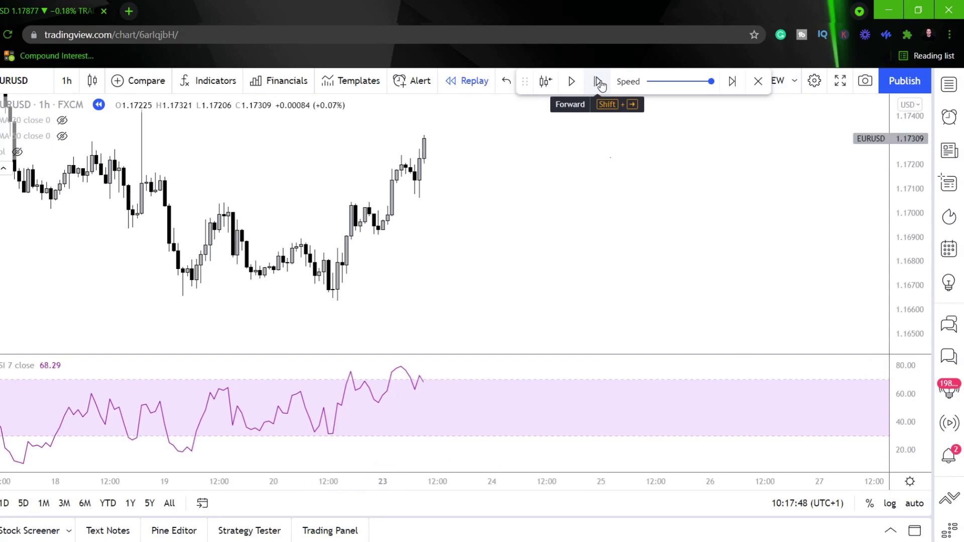
left_click(600, 82)
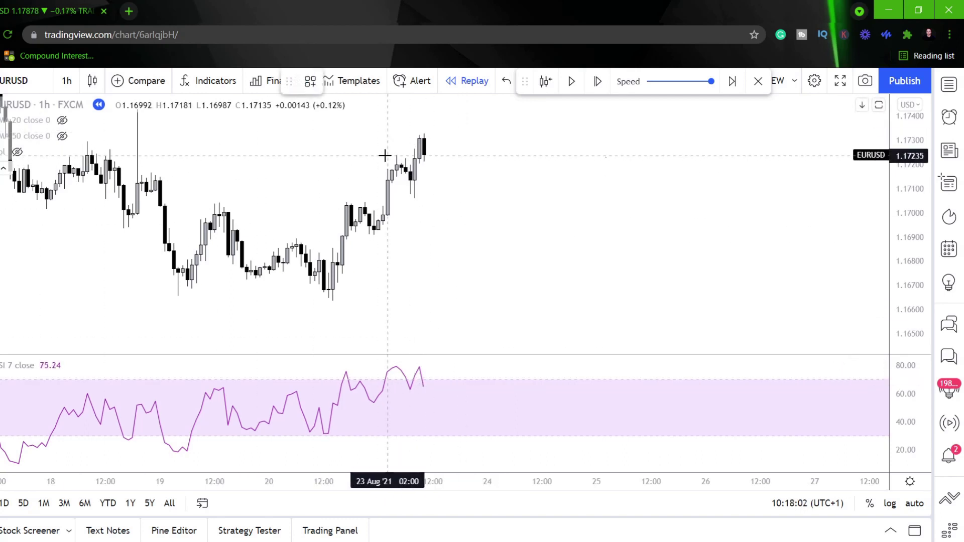
- Mark the 23 August bearish divergence with a rising price line from about 1.1722 to 1.1733 and a falling line over the RSI highs
left_click_drag(397, 159, 424, 133)
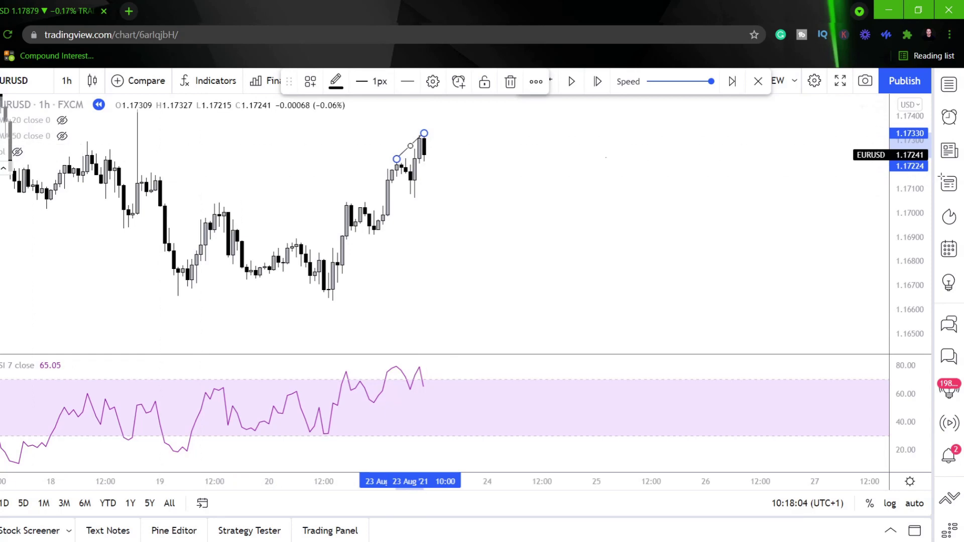
left_click_drag(392, 364, 428, 366)
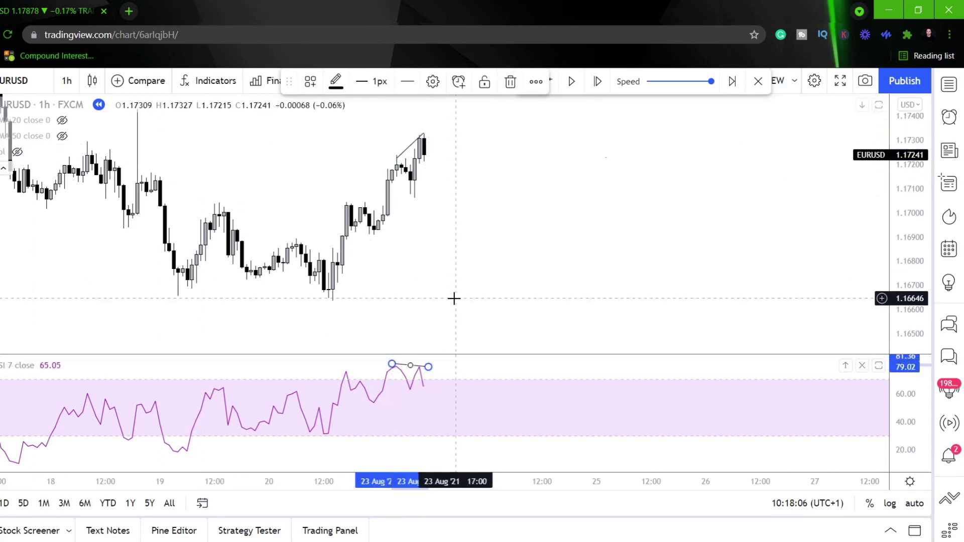
left_click(454, 299)
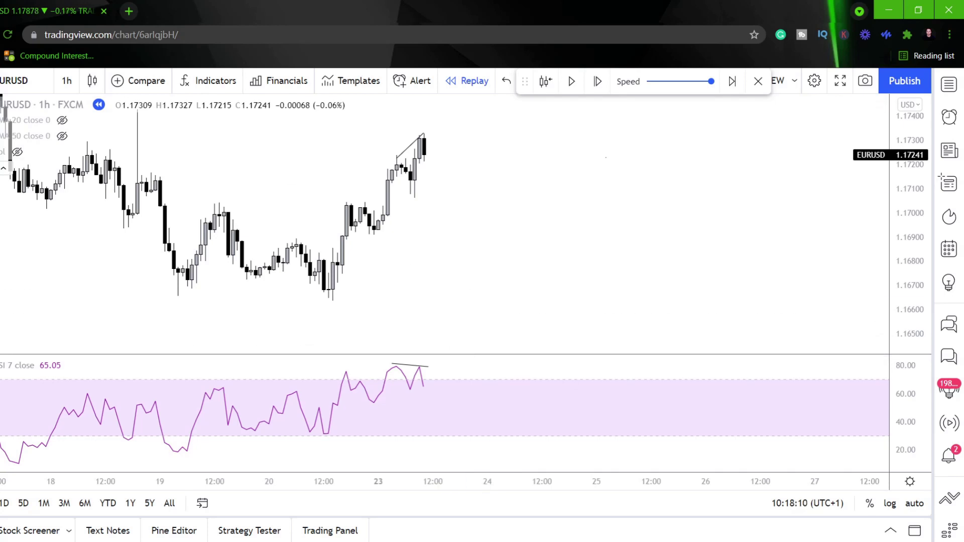
- Sketch a projected fall from the latest candle to about 1.1653, and delete the sketch
key("alt+t")
left_click(425, 156)
left_click(496, 326)
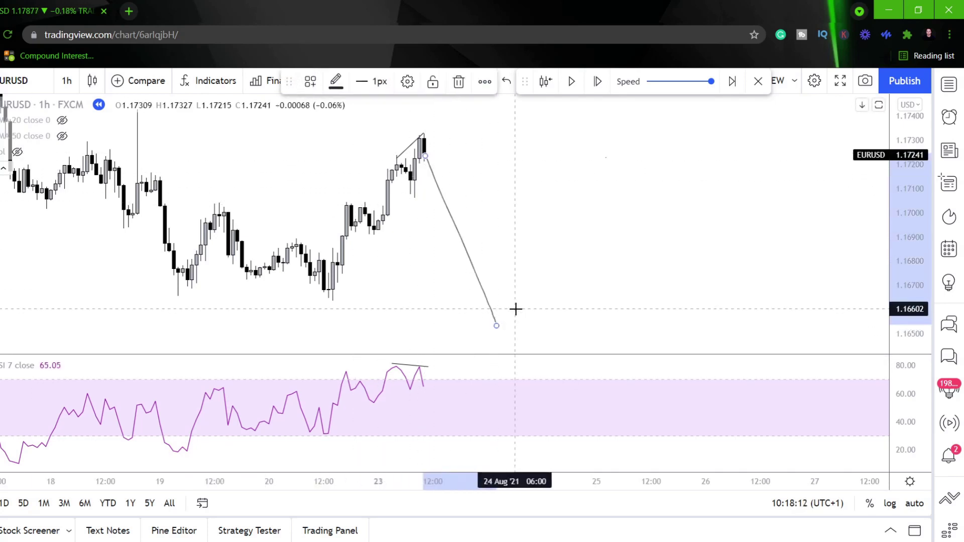
key("Delete")
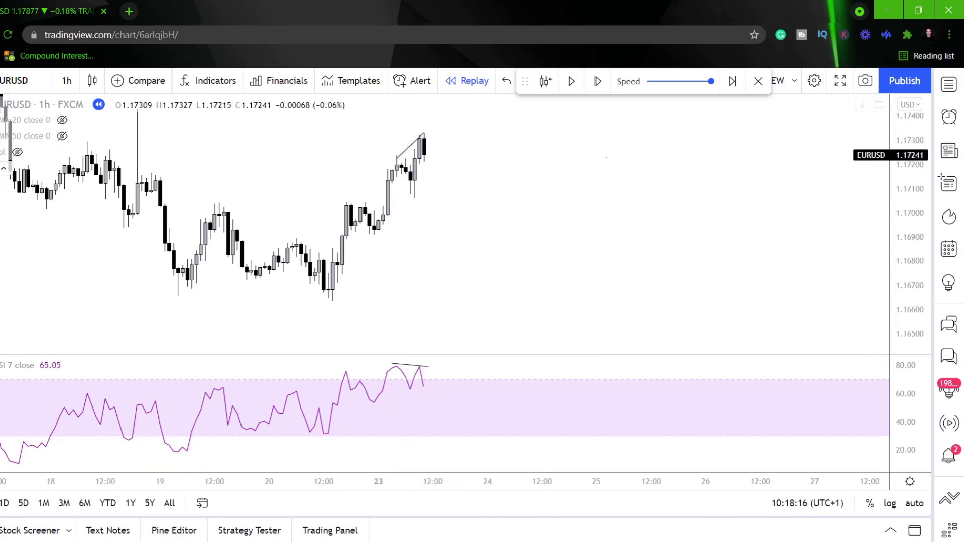
- Place a short position at about 1.1724 on the latest candle, with the stop at 1.17352 and the target at 1.17013
left_click(2, 253)
left_click(11, 279)
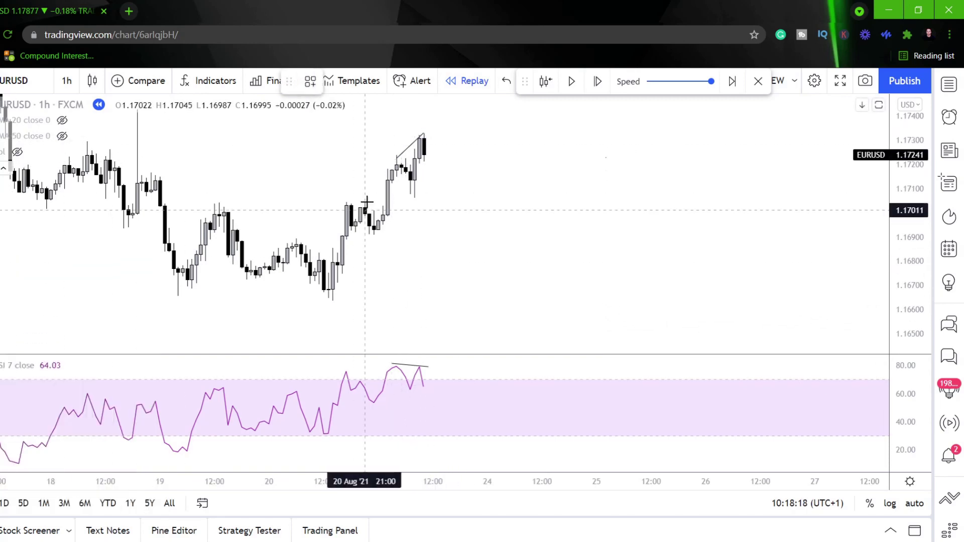
left_click(427, 156)
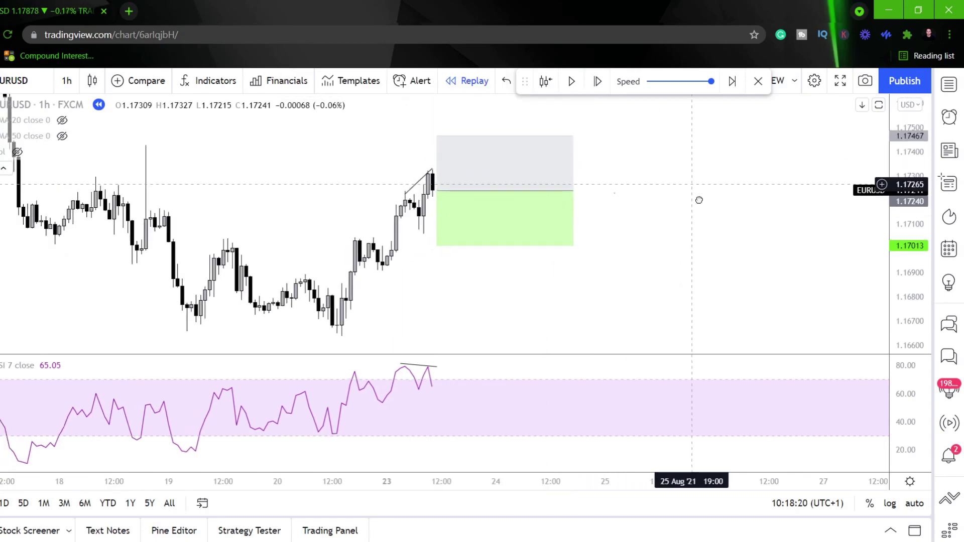
left_click(331, 206)
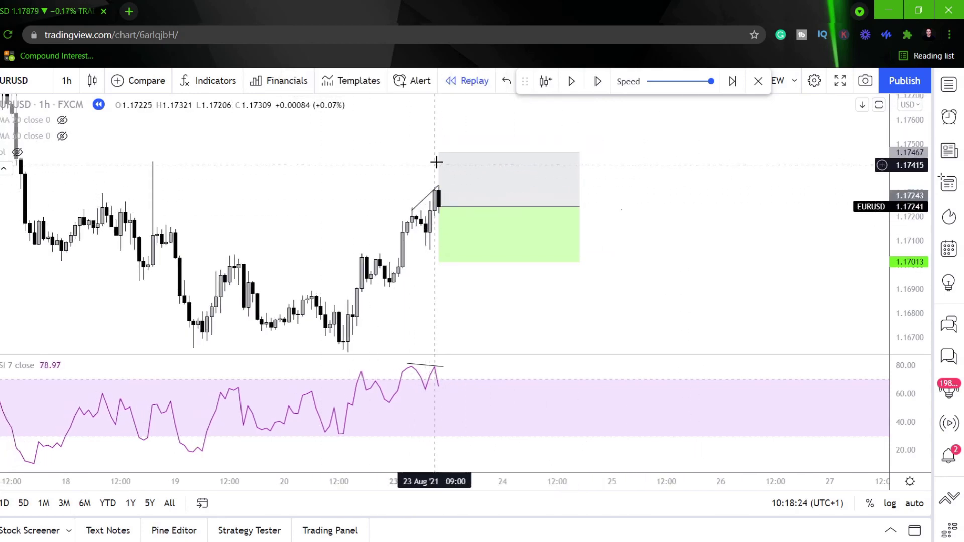
left_click_drag(439, 152, 443, 179)
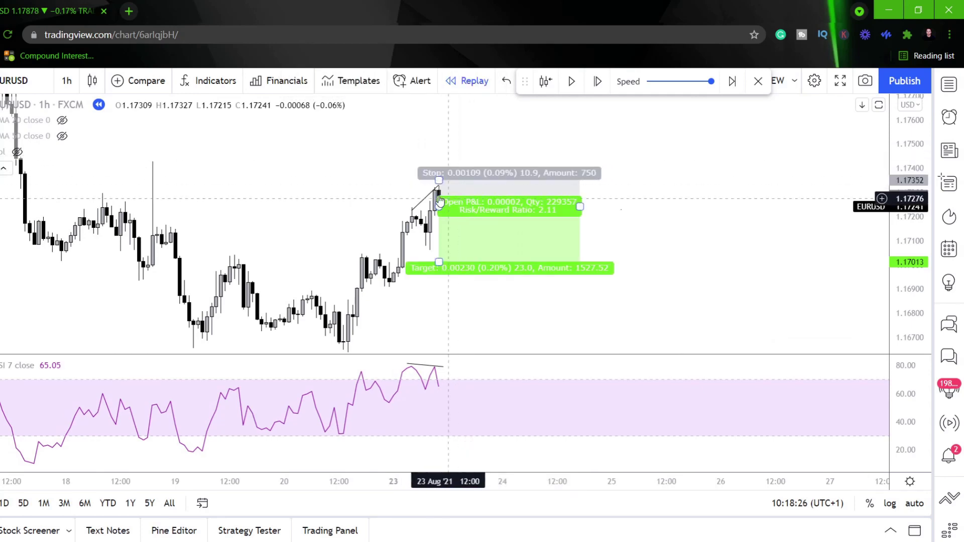
left_click(663, 173)
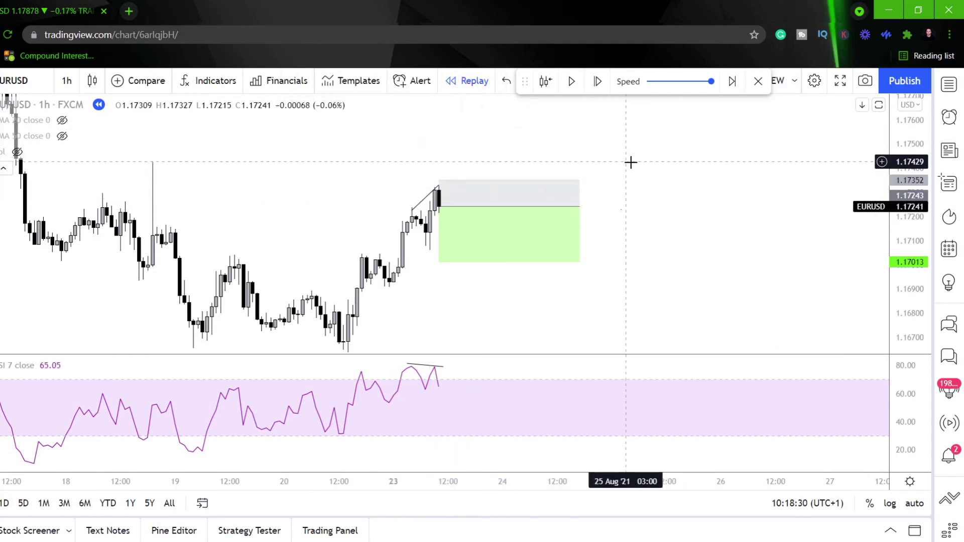
left_click_drag(664, 162, 555, 158)
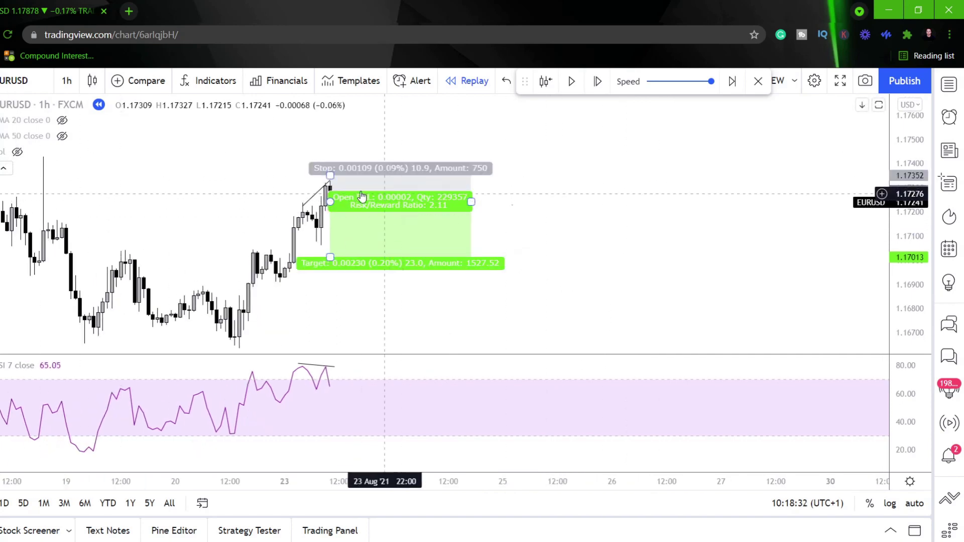
left_click_drag(616, 197, 525, 211)
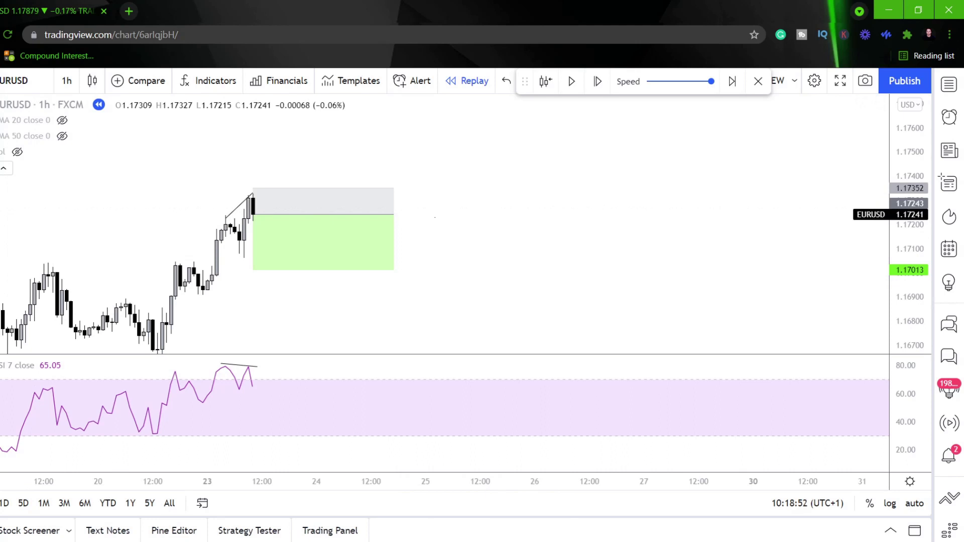
left_click(548, 147)
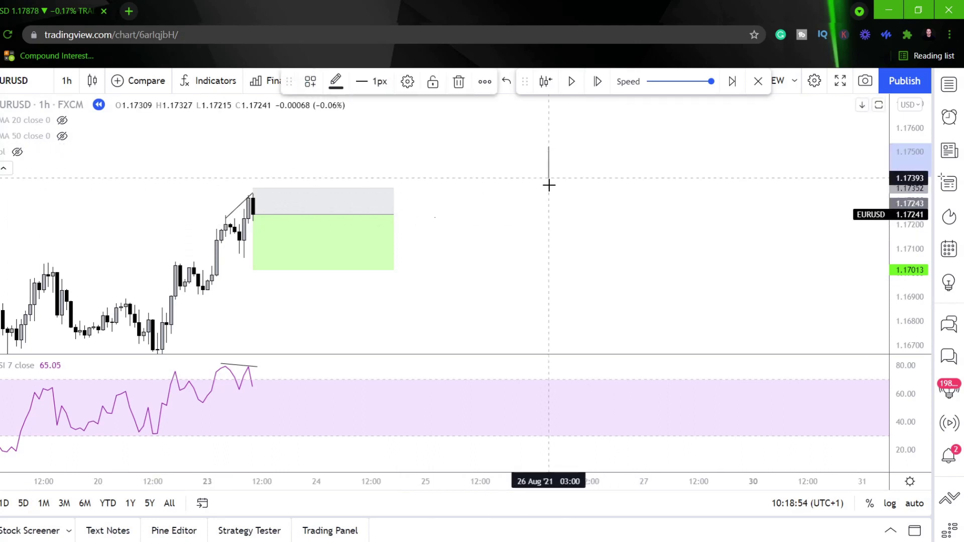
mouse_move(549, 230)
left_mouse_down()
mouse_move(552, 238)
mouse_move(565, 210)
mouse_move(551, 237)
left_mouse_up()
key("ctrl+z")
key("ctrl+z")
key("ctrl+z")
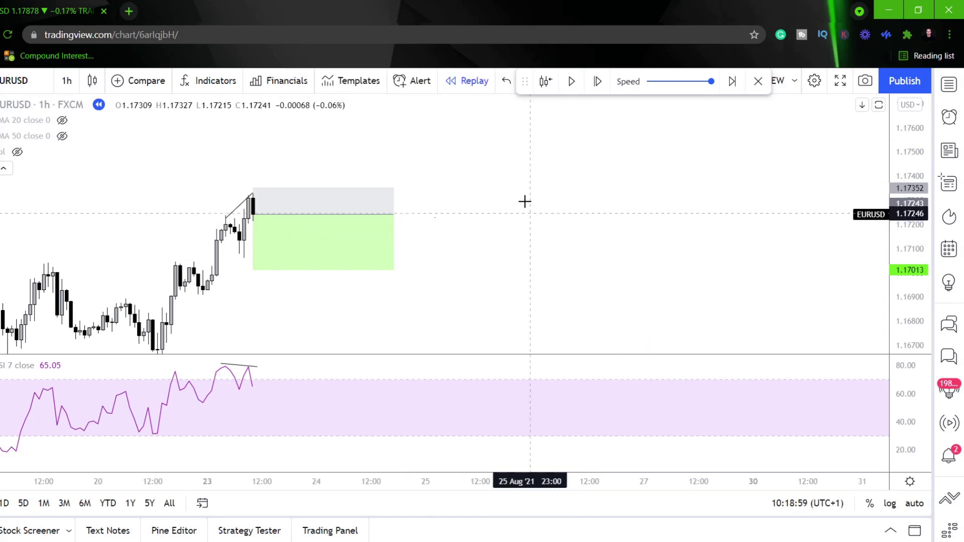
- Draw an example candle on 25 August with a wick from 1.17532 to 1.17082 and a rectangular body from about 1.1722 to 1.1709
scroll(331, 178, "left", 3)
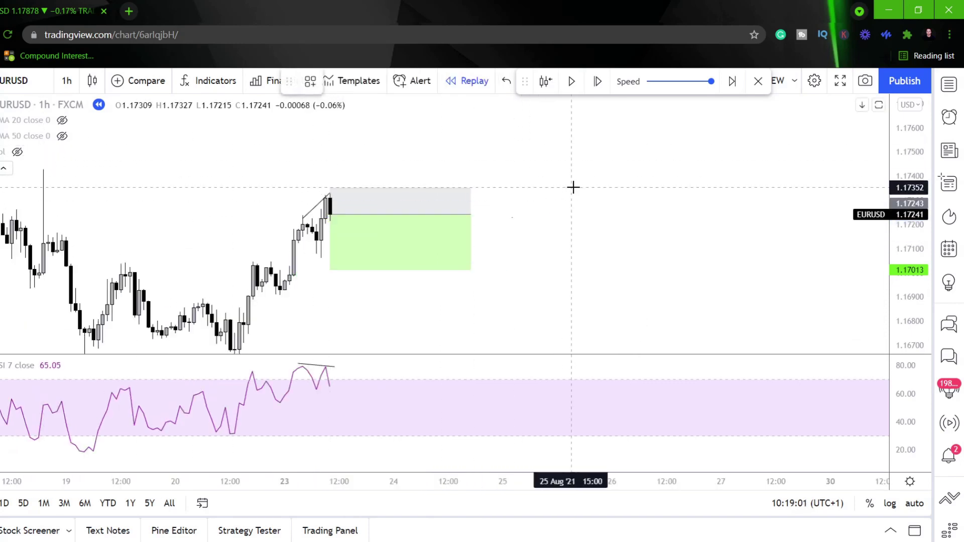
key("alt+t")
left_click(562, 144)
left_click(558, 252)
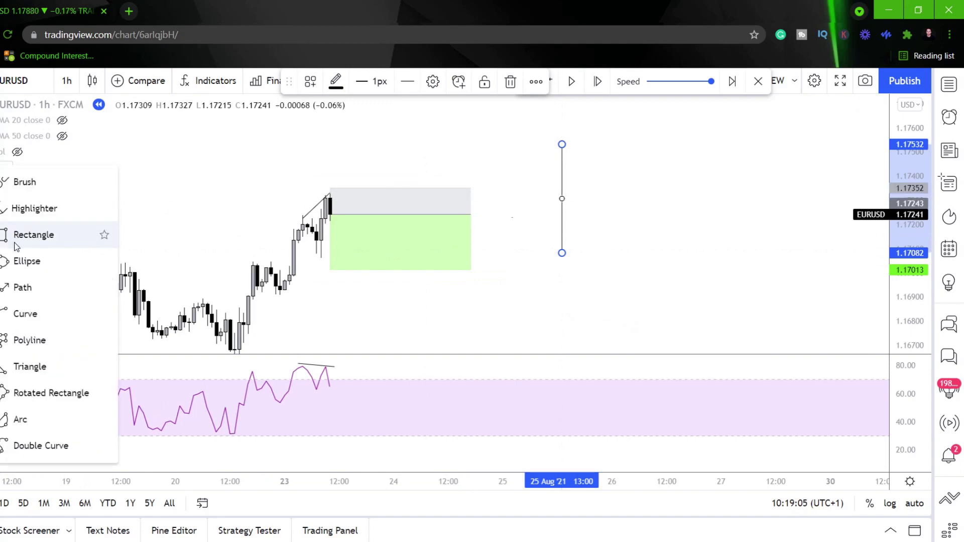
left_click(17, 232)
left_click(546, 219)
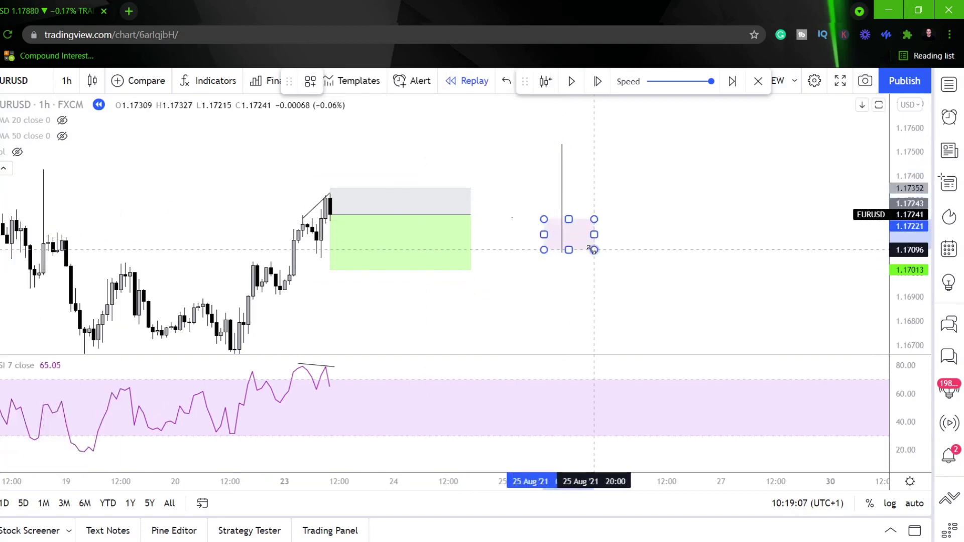
left_click(581, 252)
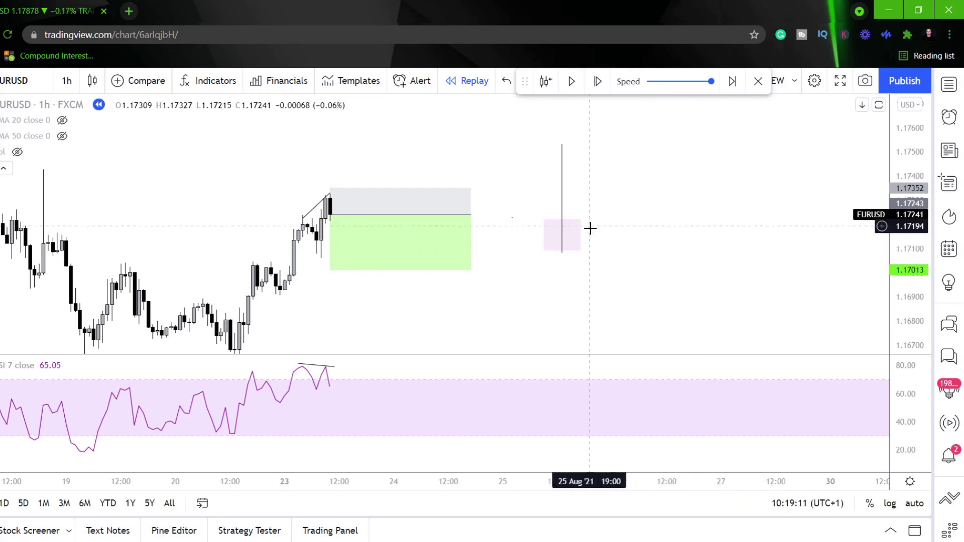
- Bracket the example candle with near-horizontal lines at about 1.1706 below its low and about 1.1759 above its high
left_click(561, 257)
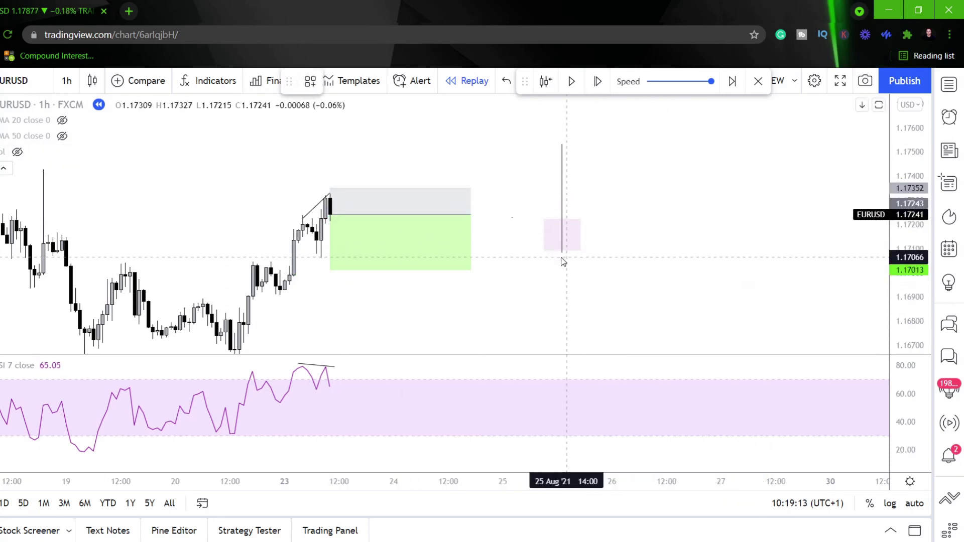
left_click(539, 258)
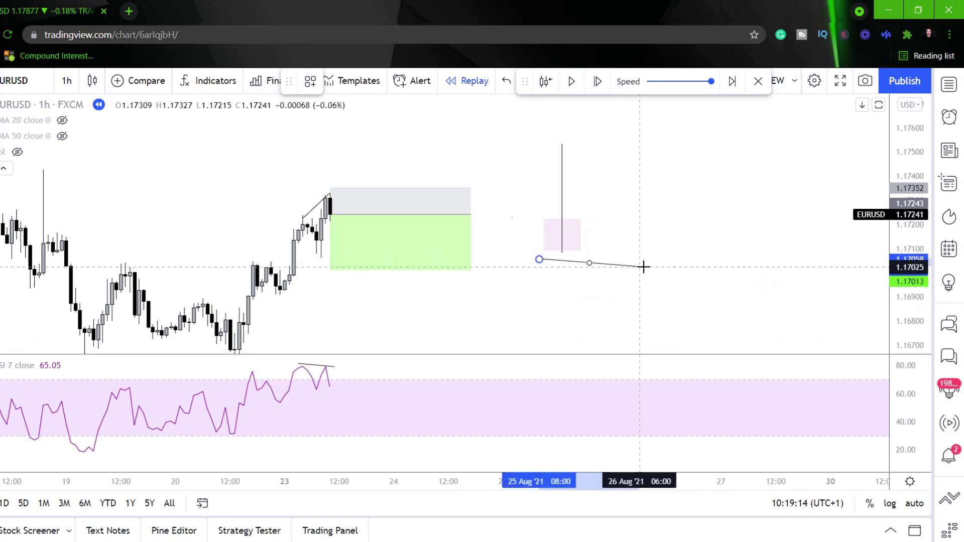
left_click(670, 260)
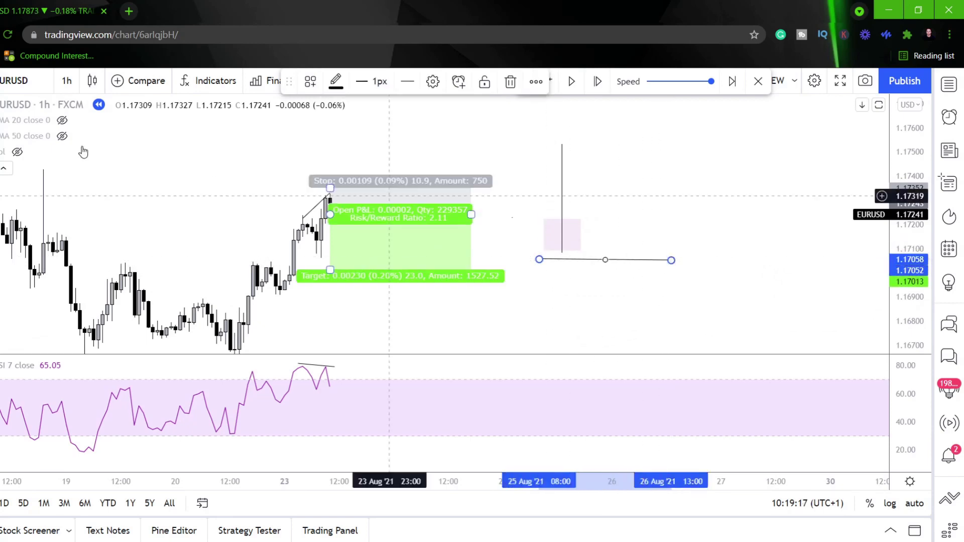
left_click(530, 138)
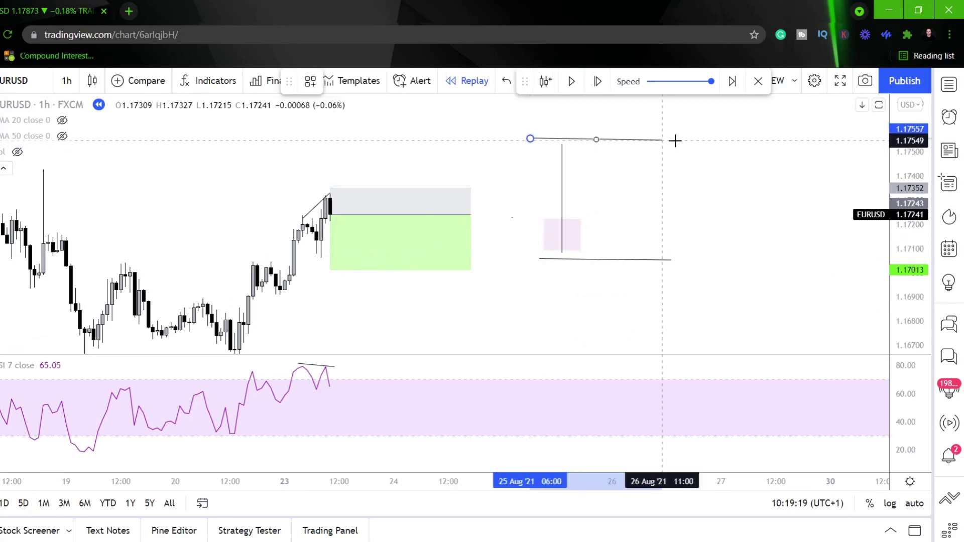
left_click(699, 137)
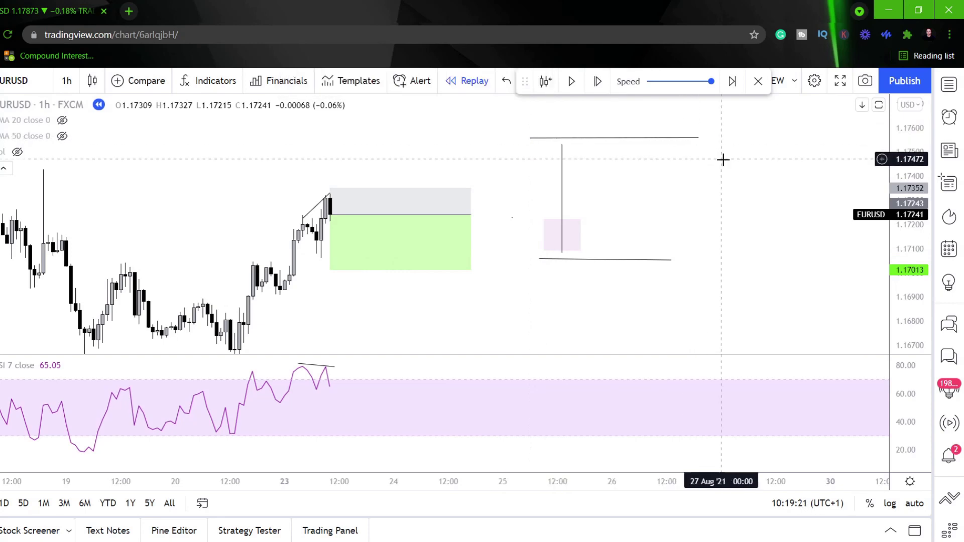
left_click_drag(617, 139, 621, 130)
left_click(684, 170)
left_click_drag(866, 217, 787, 215)
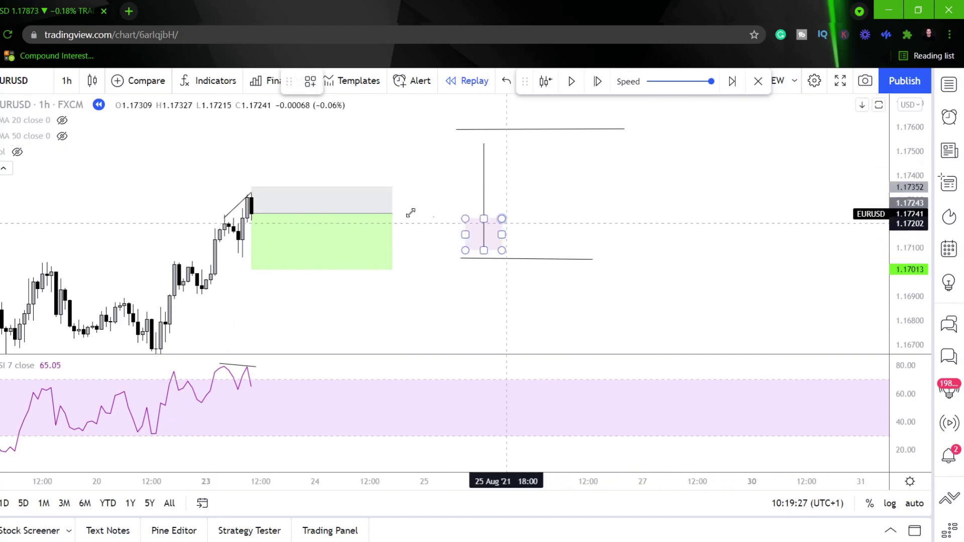
- Sketch a freehand rise from the example candle's body past the upper line to 27 August, and delete the sketch
left_click(1, 132)
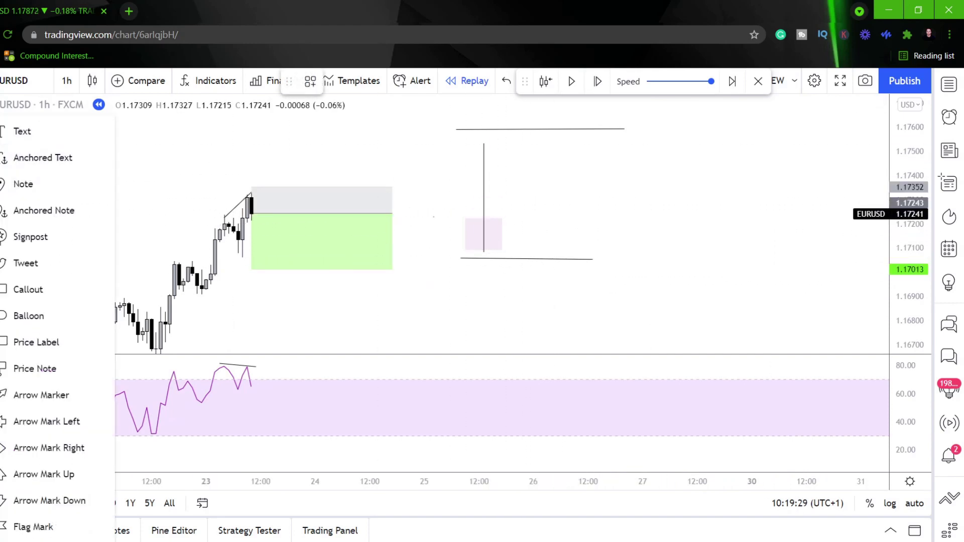
left_click(1, 134)
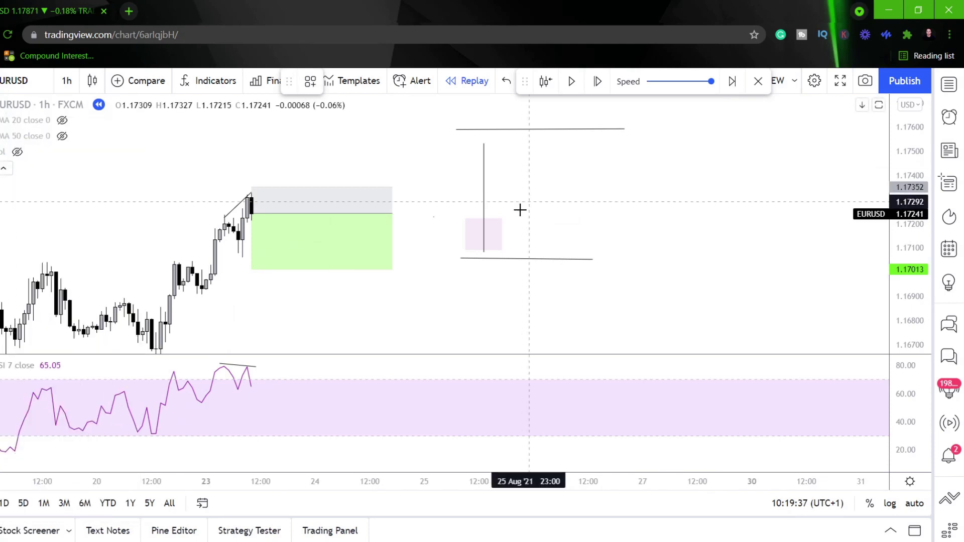
left_click(502, 219)
mouse_move(504, 219)
left_mouse_down()
mouse_move(537, 226)
mouse_move(657, 103)
left_mouse_up()
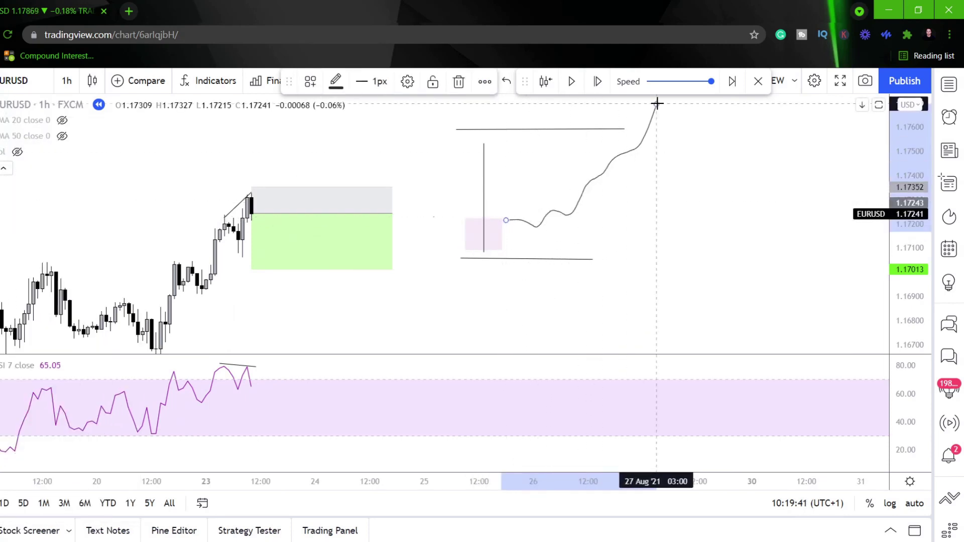
key("Delete")
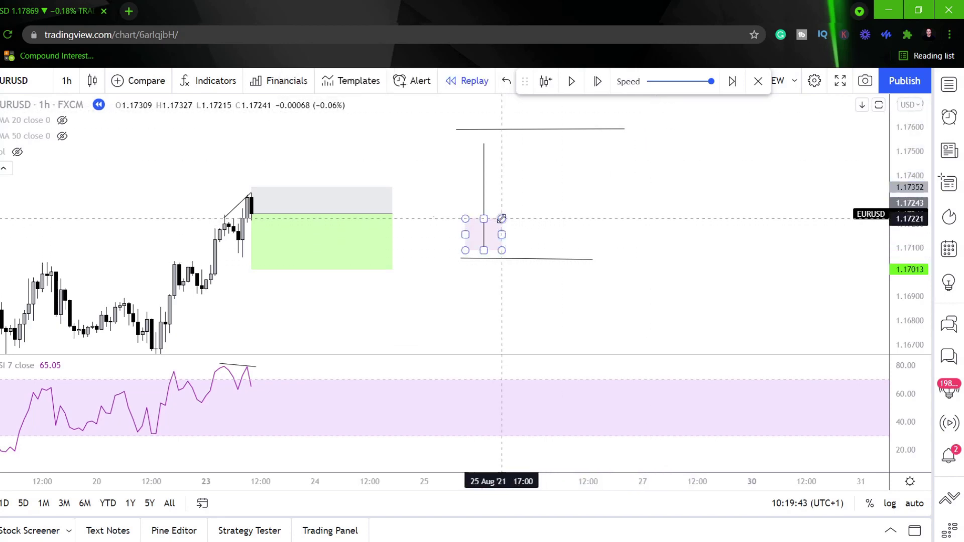
- Sketch a freehand fall from about 1.1722 through the lower line to about 1.1680, and clear it with the example candle and lines
left_click_drag(516, 219, 523, 240)
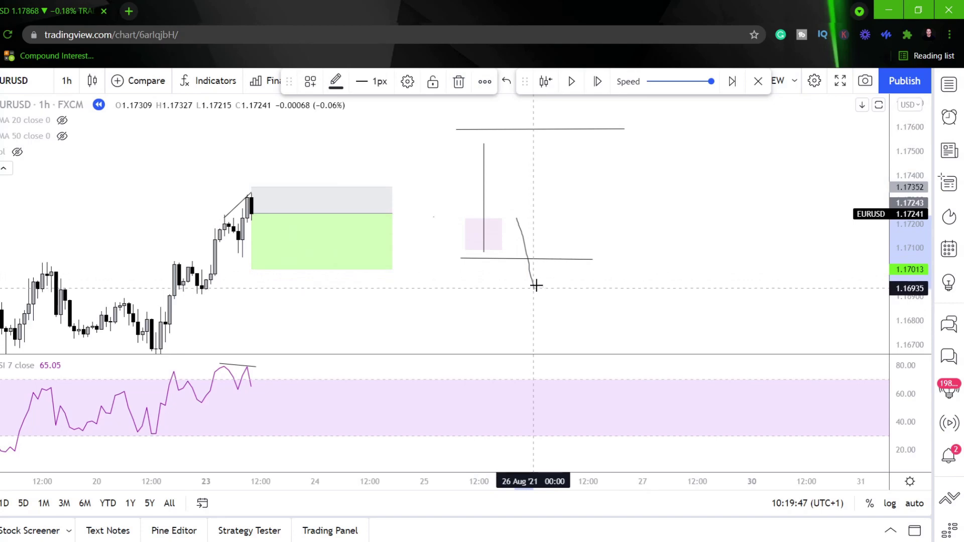
left_click_drag(558, 261, 570, 320)
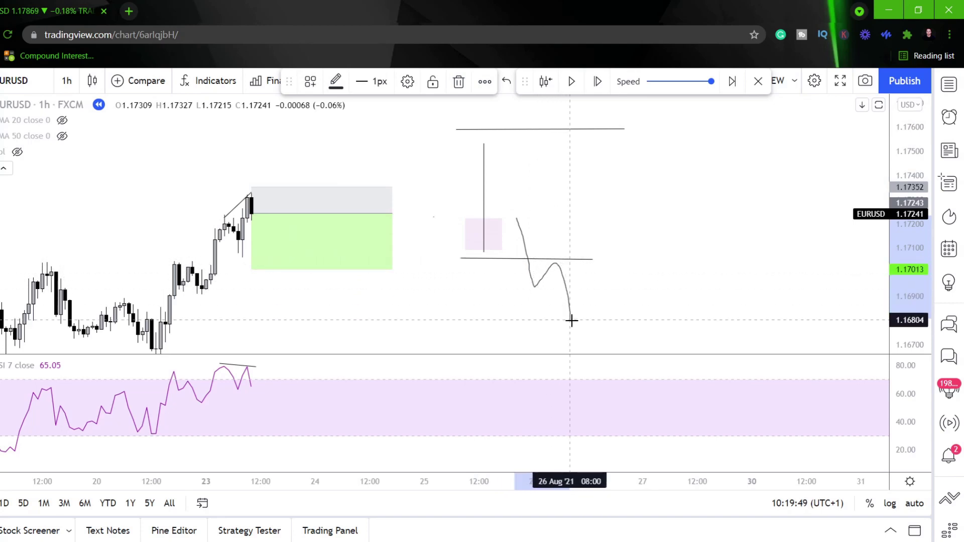
key("ctrl+z")
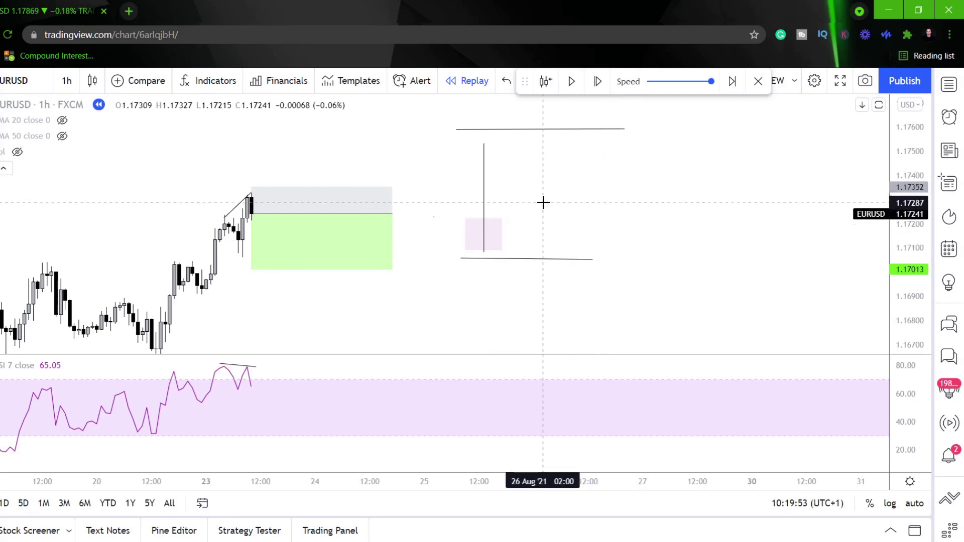
scroll(543, 203, "left", 2)
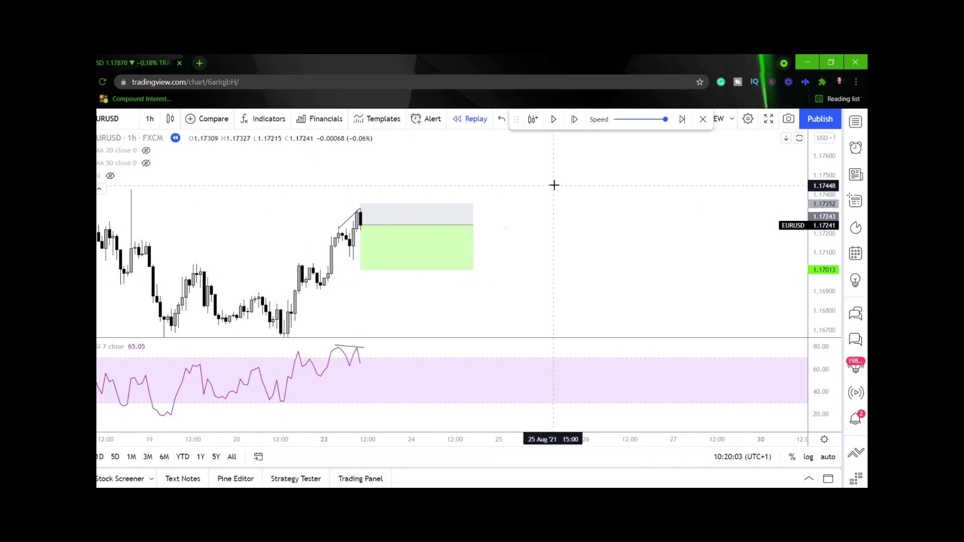
- Draw a tall rectangle as a candle body on 25 August, from 1.16869 to 1.17396
left_click(97, 180)
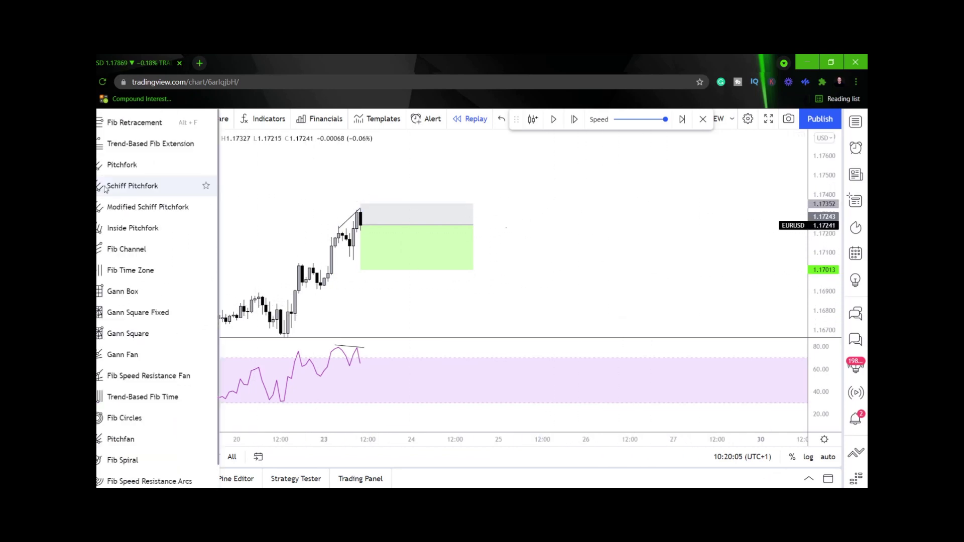
left_click(97, 201)
left_click(109, 245)
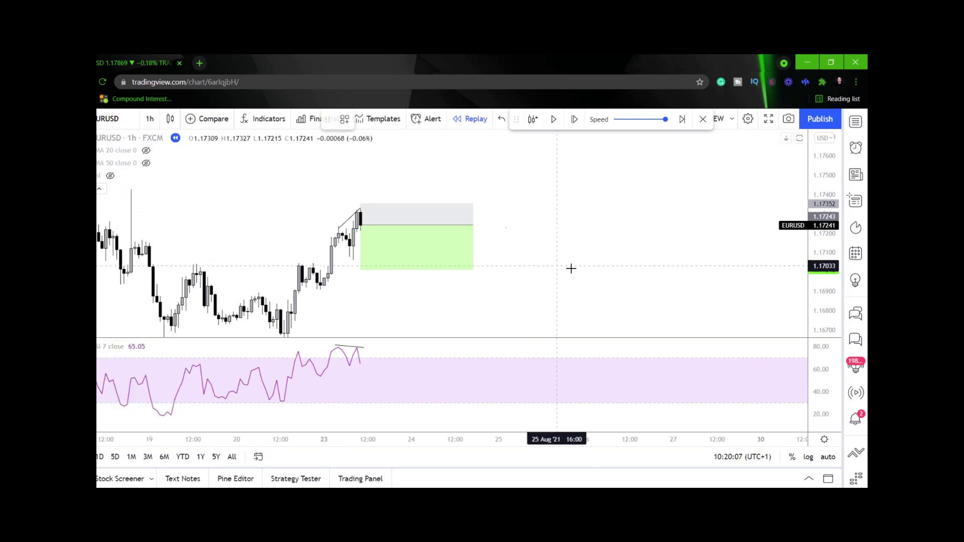
mouse_move(531, 297)
left_mouse_down()
mouse_move(555, 200)
mouse_move(583, 196)
left_mouse_up()
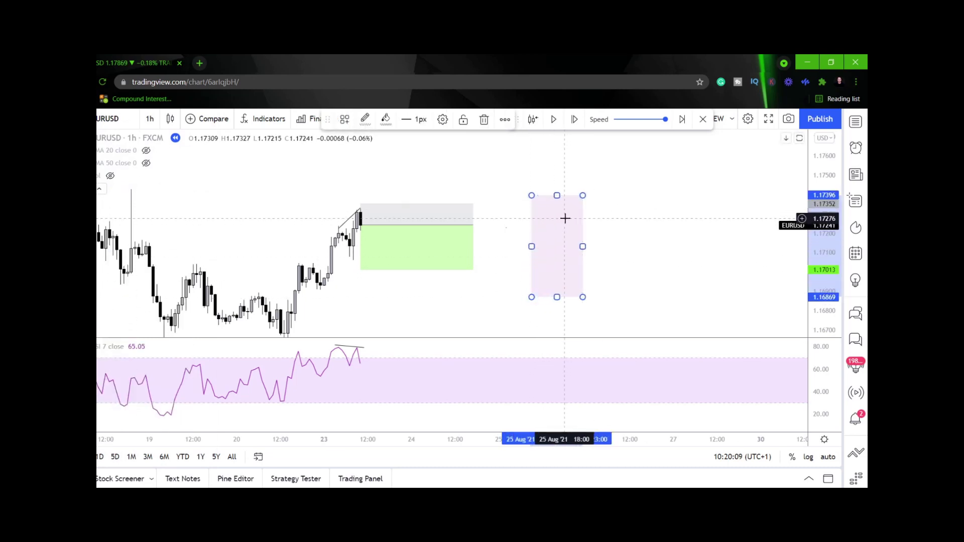
left_click(572, 195)
left_click(570, 199)
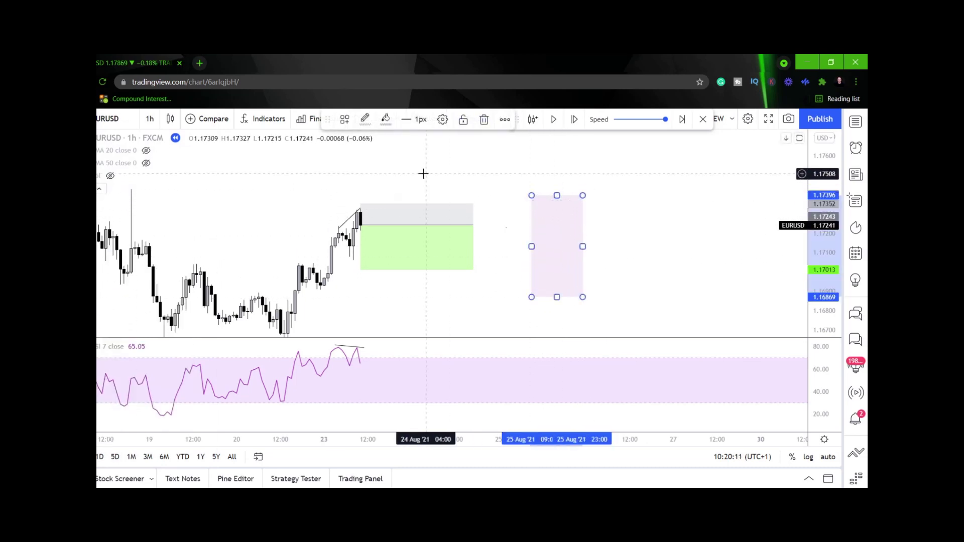
- Increase the candle rectangle's fill opacity and narrow it to end at about 25 August 15:00
left_click(385, 120)
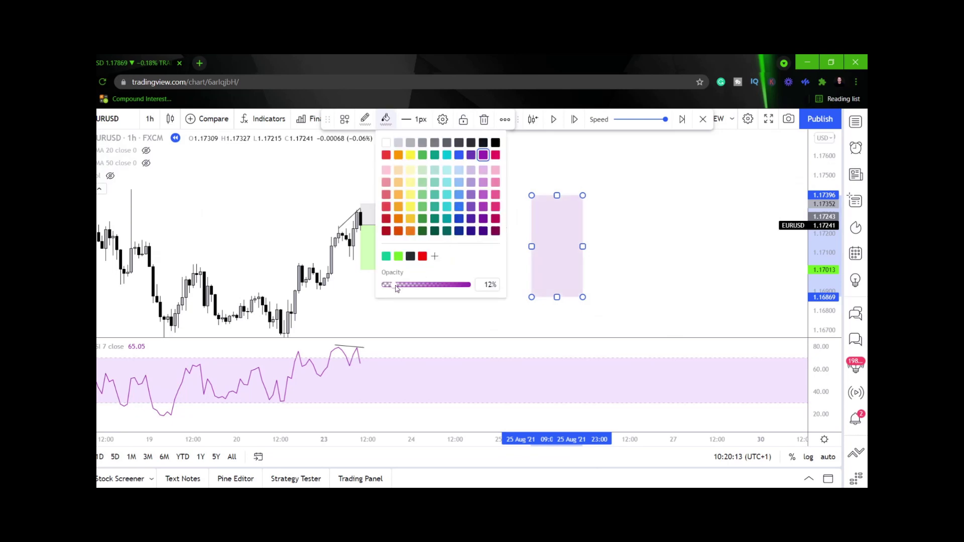
left_click(641, 213)
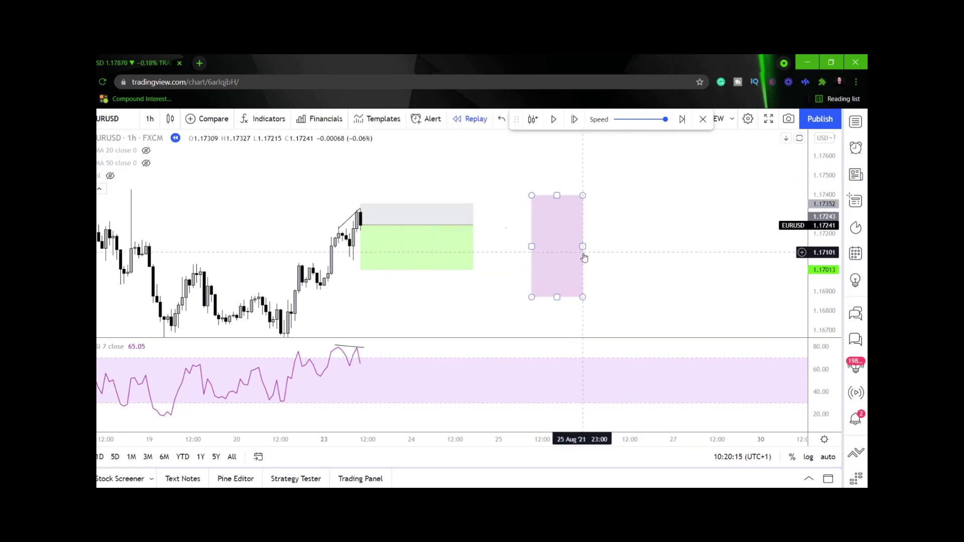
left_click(578, 248)
left_click_drag(575, 247, 554, 246)
- Draw a small-bodied second candle beside it, with a body from about 1.1743 to 1.1737 and a wick from about 1.1755 to 1.1726
left_click(104, 205)
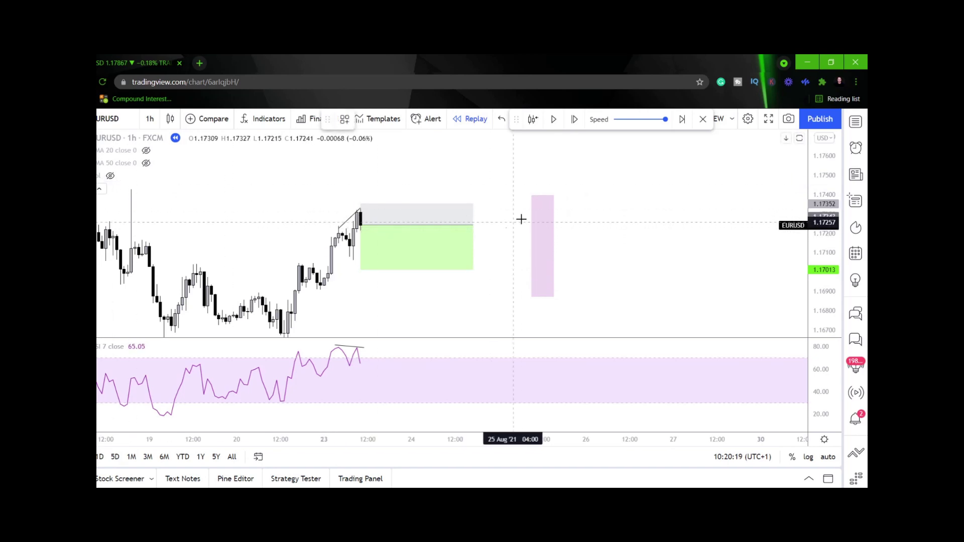
left_click(580, 200)
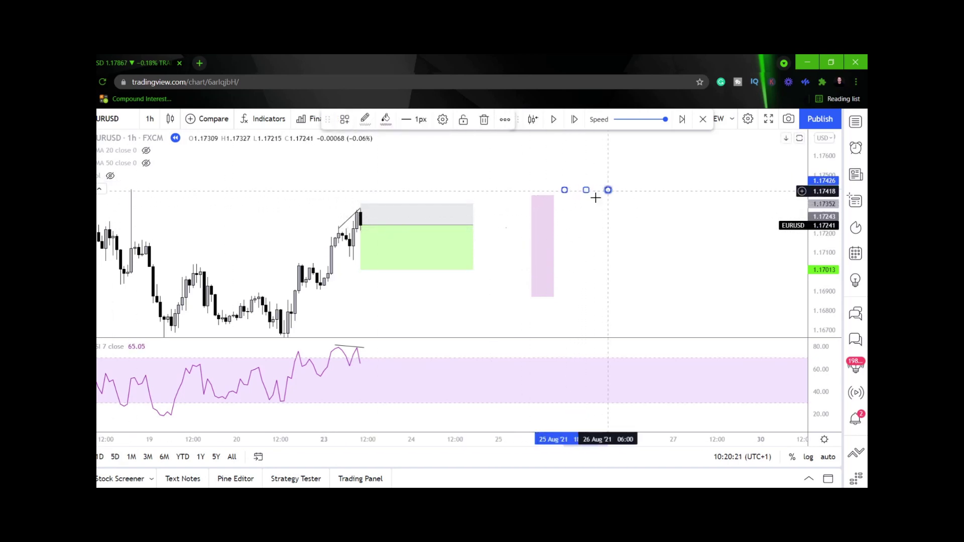
left_click_drag(586, 192, 585, 200)
left_click(592, 207)
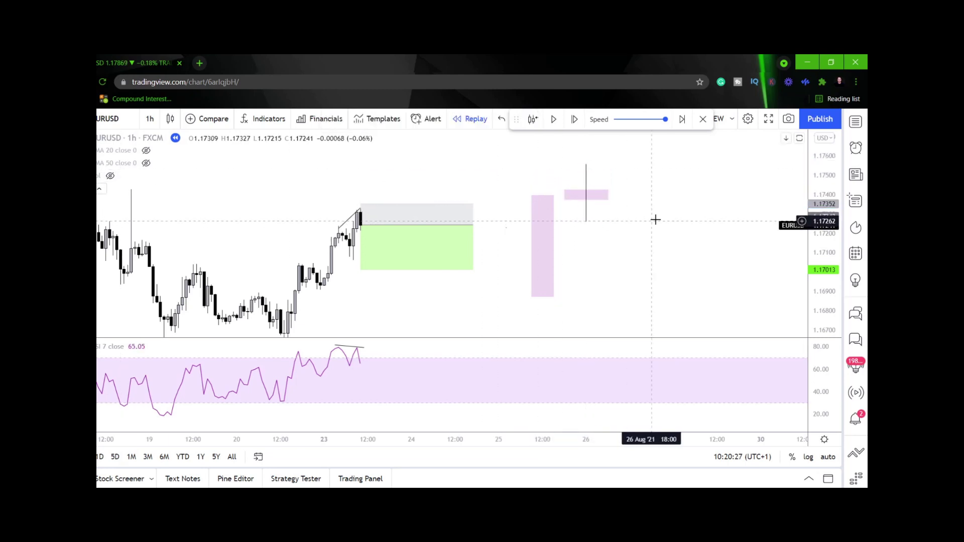
- Draw a third candle body after the small-bodied candle on 26 August, from 1.17453 down to about 1.1716
left_click_drag(655, 219, 619, 217)
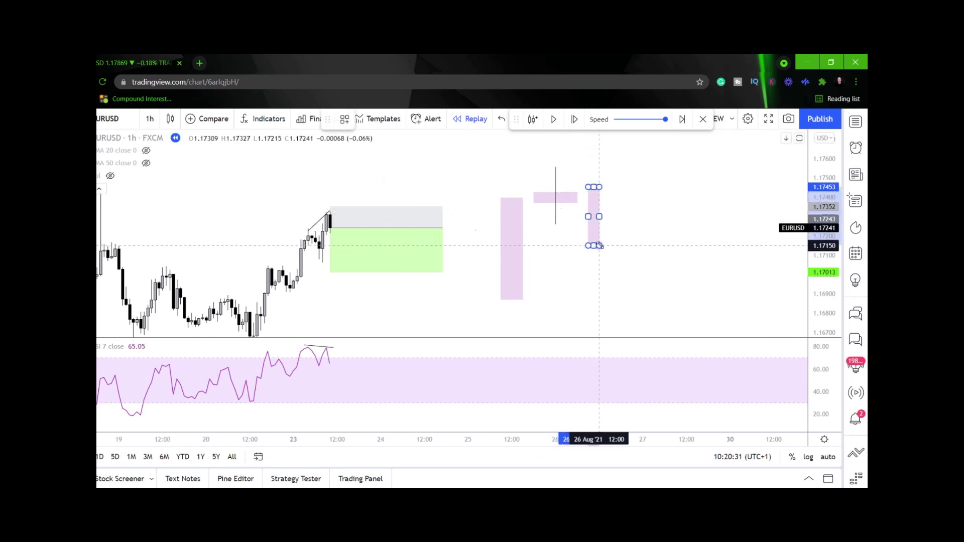
left_click_drag(599, 245, 603, 243)
left_click(620, 222)
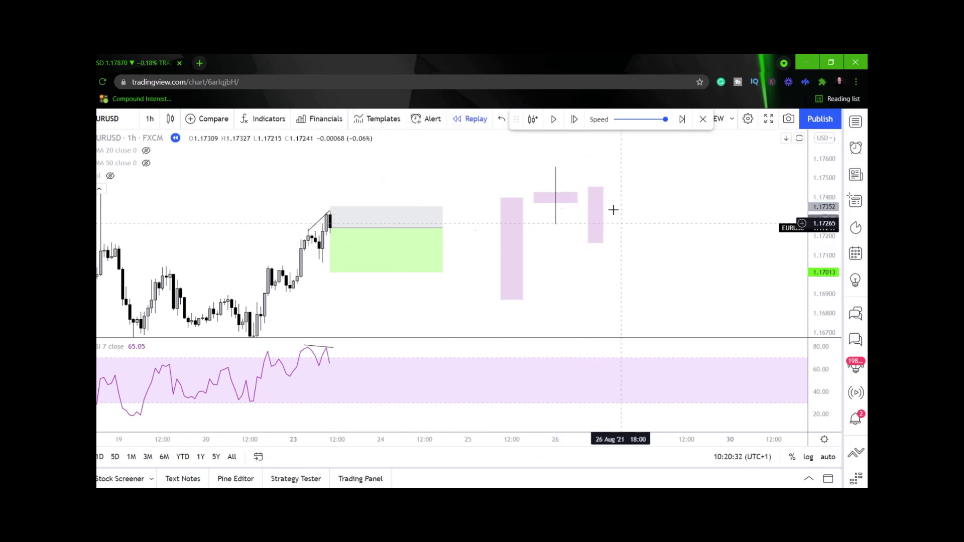
left_click(267, 210)
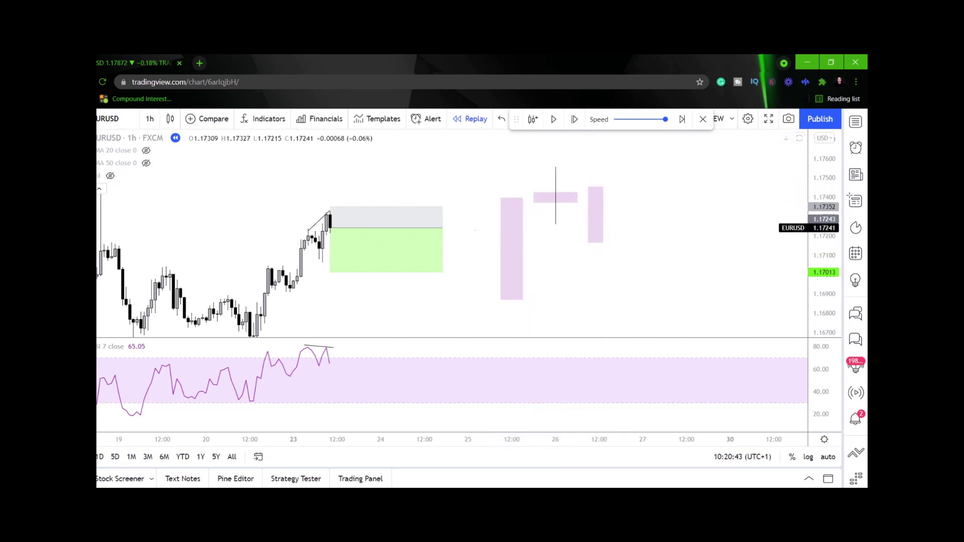
- Place a short position beside the third sketched candle, with entry at 1.17167 and stop at 1.17603
left_click(133, 278)
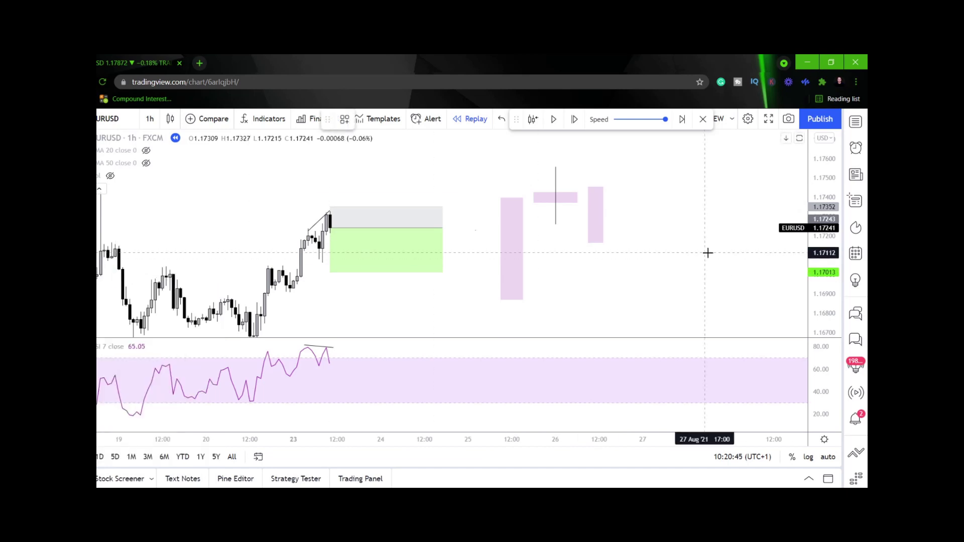
left_click(606, 243)
left_click_drag(606, 212, 607, 162)
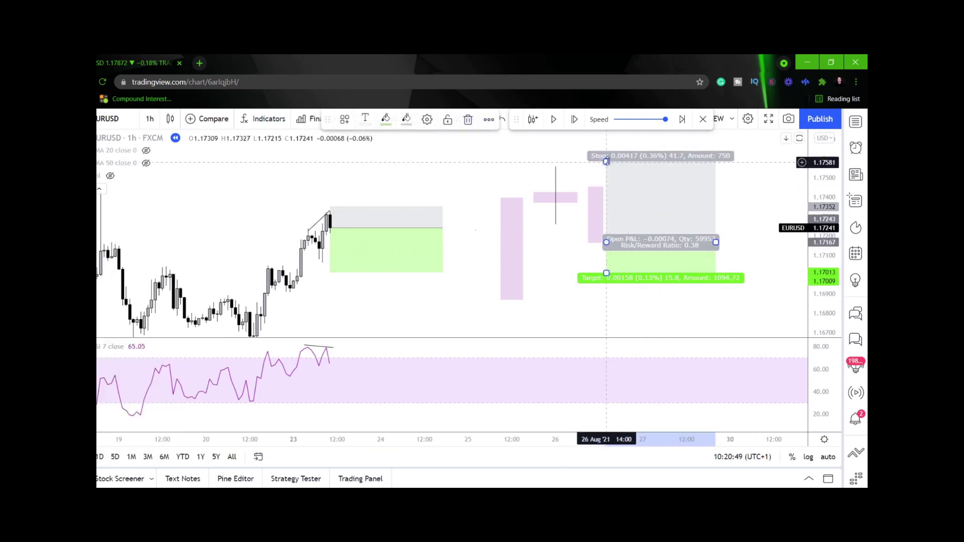
left_click_drag(607, 273, 611, 339)
left_click(742, 246)
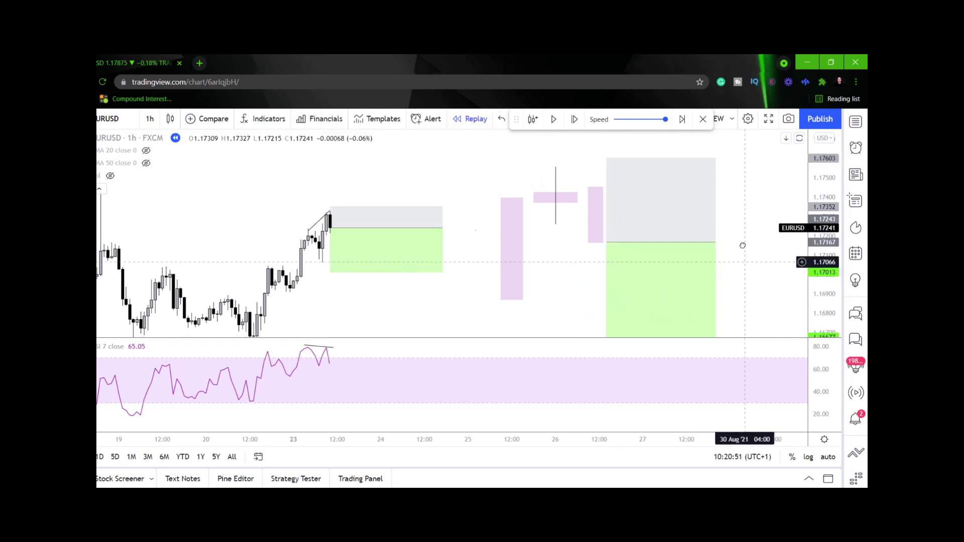
- Extend the sketched short position's target to 1.16347 and shift the whole position up slightly to an entry of 1.17176
left_click_drag(743, 245, 719, 189)
left_click_drag(816, 166, 799, 249)
scroll(771, 228, "down", 1)
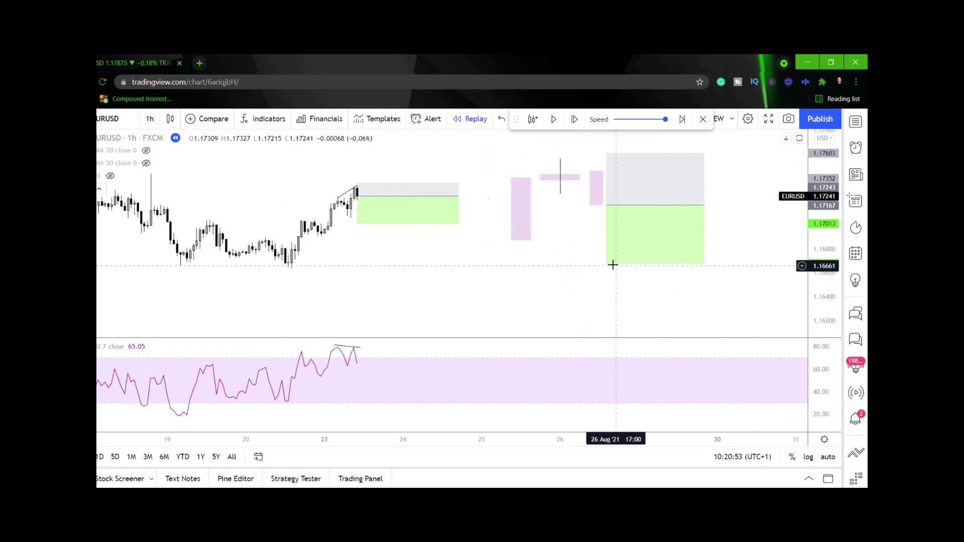
left_click_drag(612, 264, 609, 302)
left_click(757, 246)
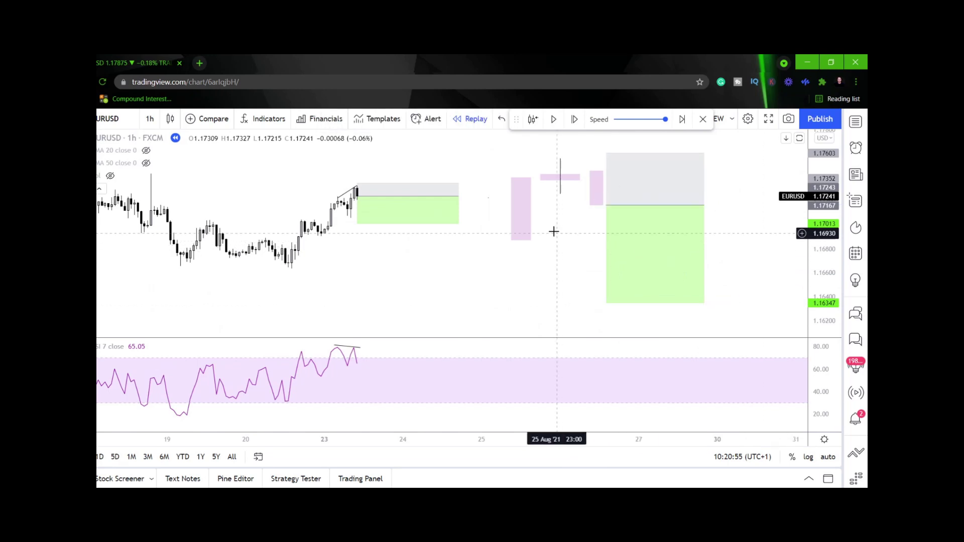
mouse_move(613, 232)
left_mouse_down()
mouse_move(626, 293)
mouse_move(623, 273)
left_mouse_up()
left_click(583, 283)
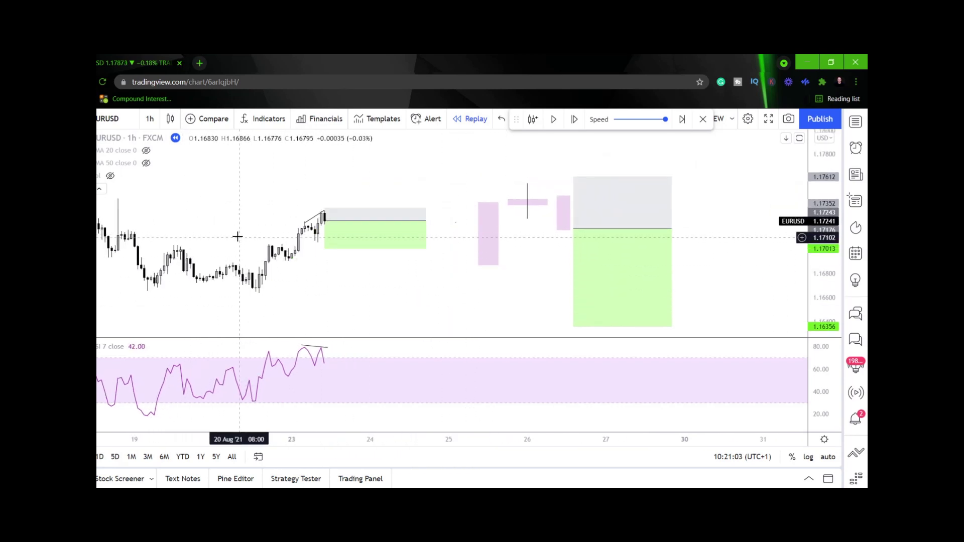
- Draw a short horizontal trend line under the second sketched candle at about 1.1724, and delete it
scroll(318, 224, "down", 3)
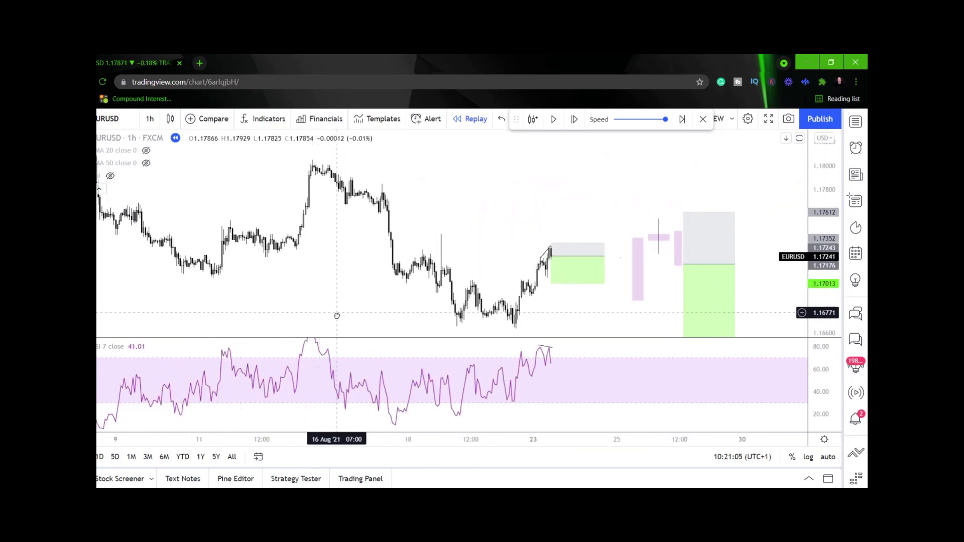
scroll(326, 251, "up", 3)
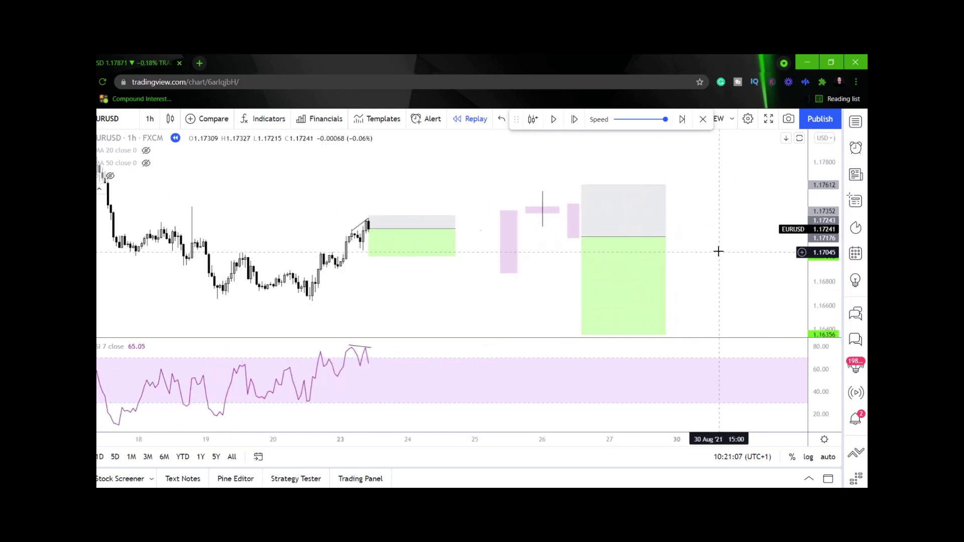
scroll(717, 256, "up", 4)
left_click_drag(741, 314, 740, 316)
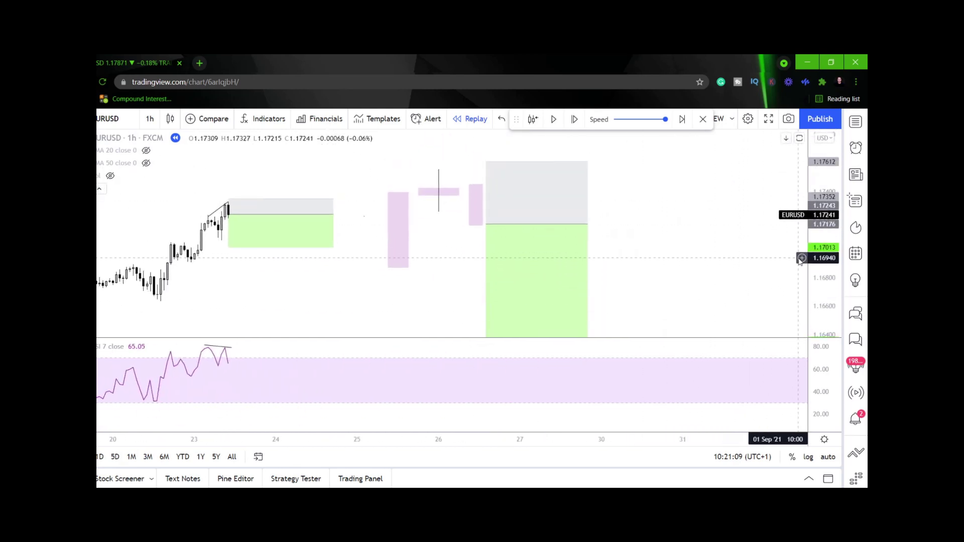
mouse_move(826, 196)
left_mouse_down()
mouse_move(829, 160)
mouse_move(826, 213)
left_mouse_up()
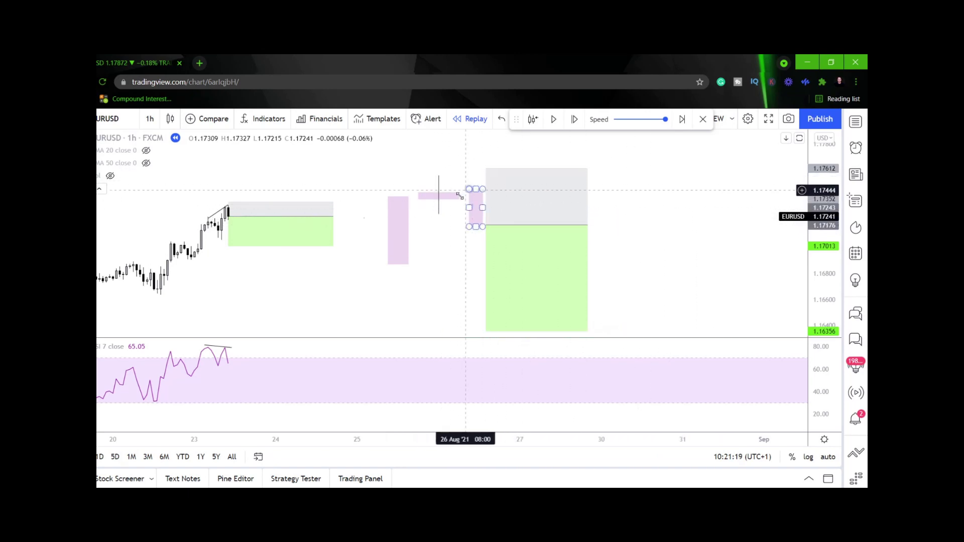
left_click(429, 216)
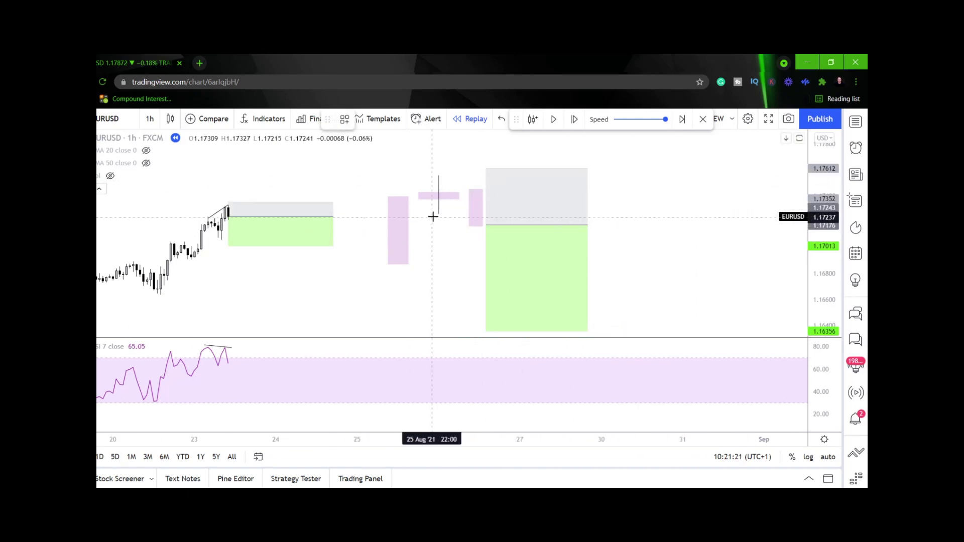
left_click(466, 216)
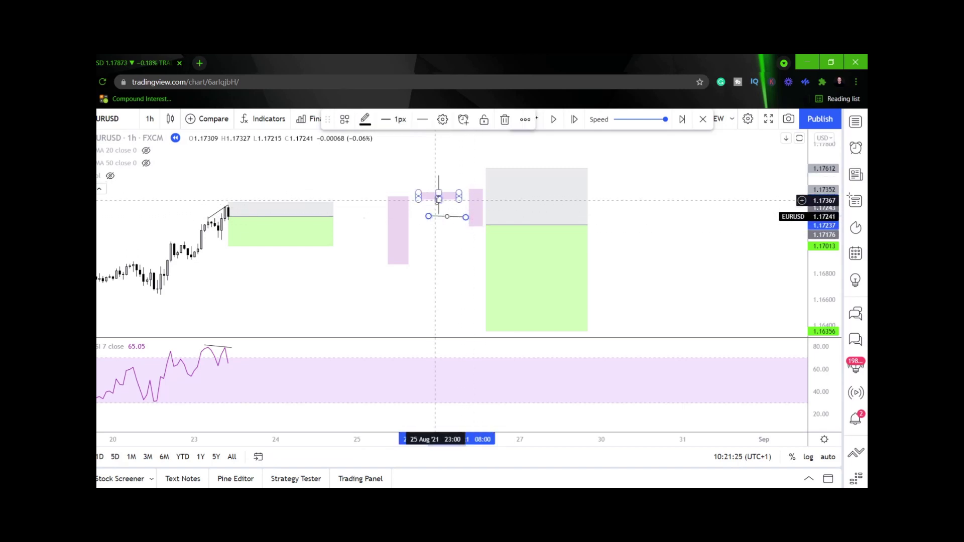
key("Delete")
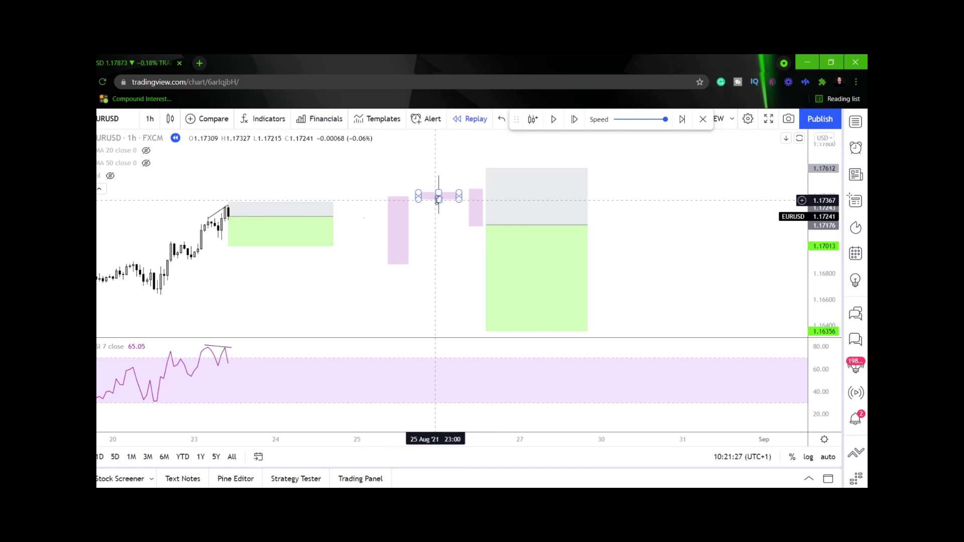
- Delete the three sketched candles and the short position beside them, keeping the 23 August position
left_click_drag(370, 159, 482, 285)
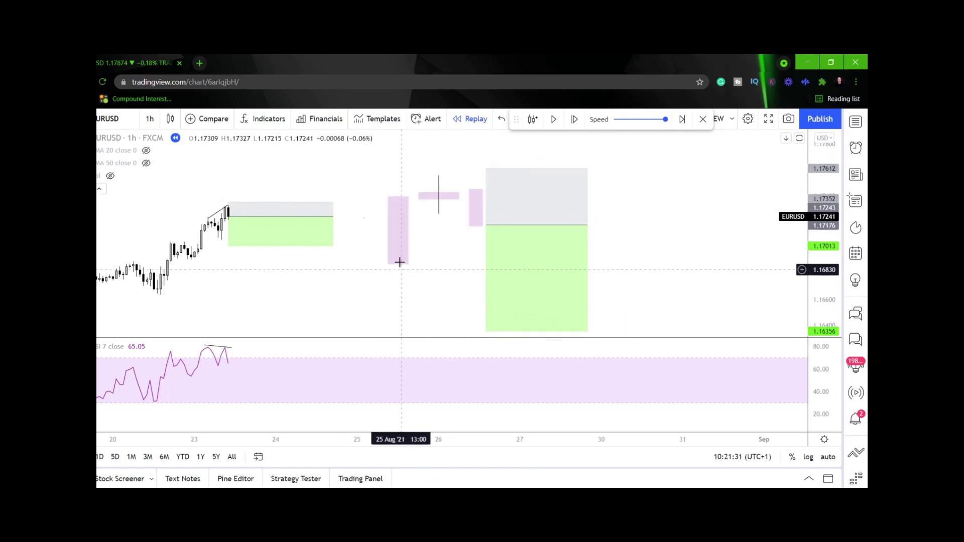
left_click_drag(360, 159, 662, 338)
key("Delete")
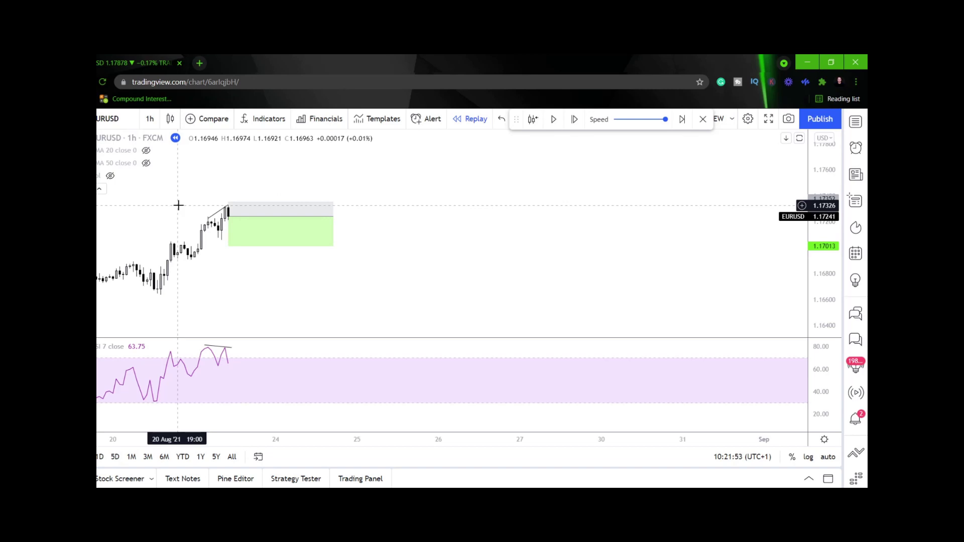
- Draw two tall candle rectangles side by side on 25 August, each from about 1.1741 down to about 1.1695
left_click_drag(824, 316, 824, 251)
scroll(450, 241, "up", 2)
left_click_drag(427, 238, 691, 281)
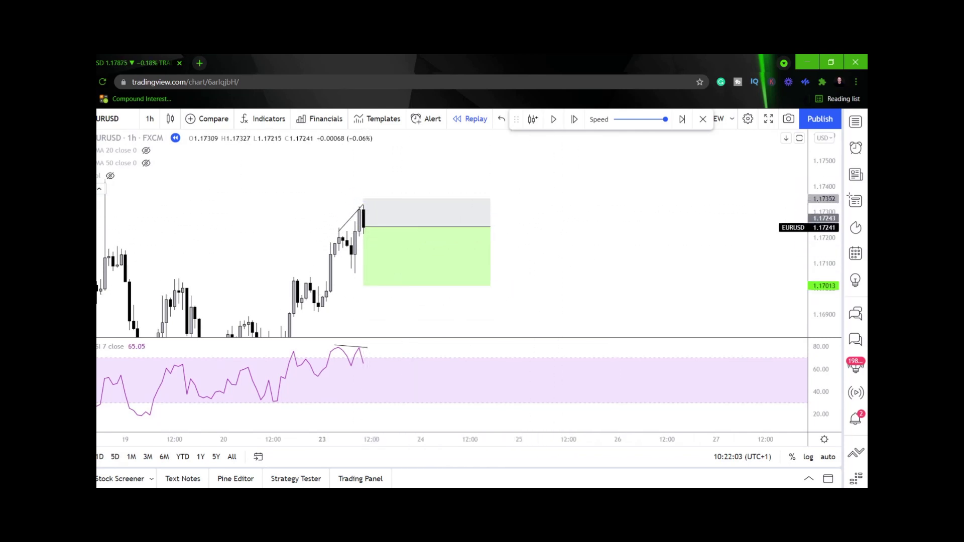
left_click_drag(551, 301, 577, 184)
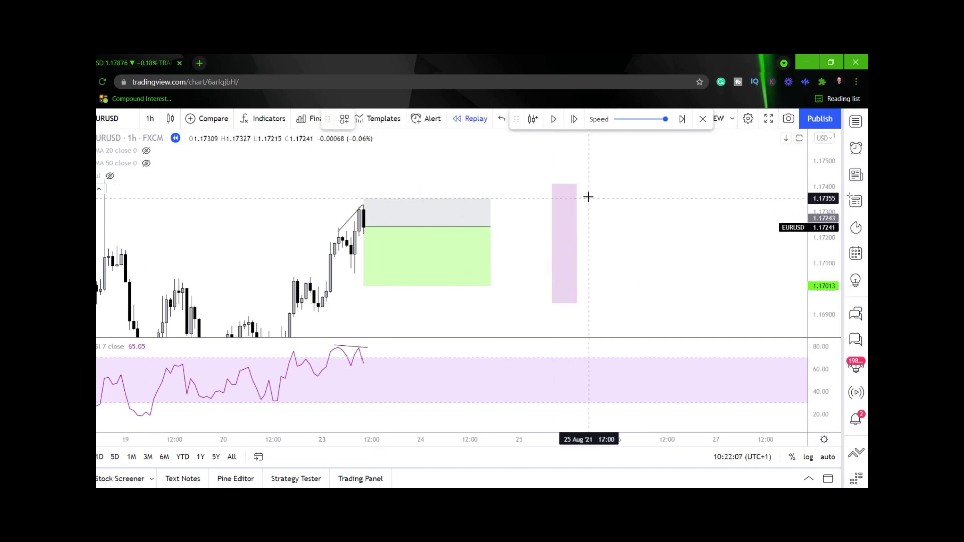
left_click_drag(592, 183, 617, 301)
left_click(650, 282)
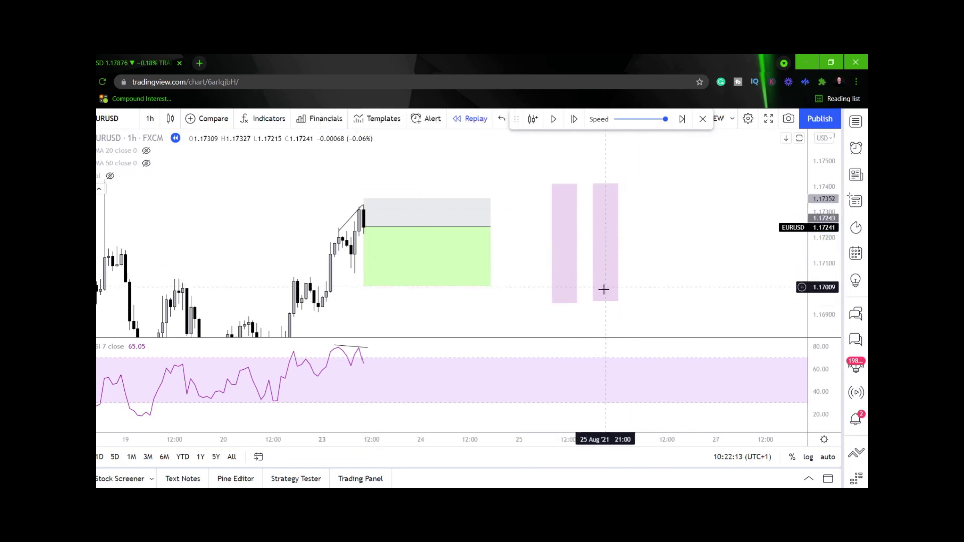
- Extend the second candle rectangle's lower edge to 1.16875 and shorten it back to 1.16955
left_click_drag(606, 302, 612, 321)
left_click(610, 224)
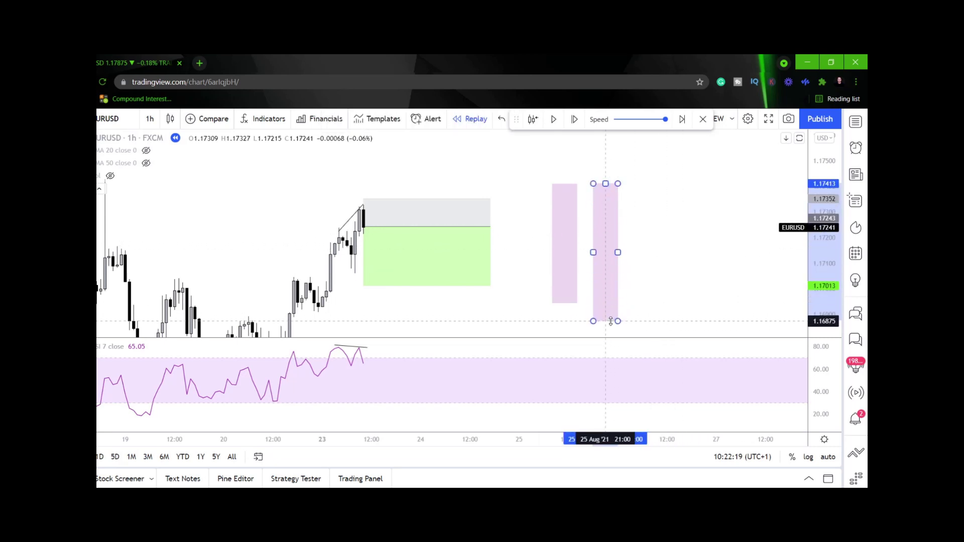
left_click_drag(674, 305, 671, 292)
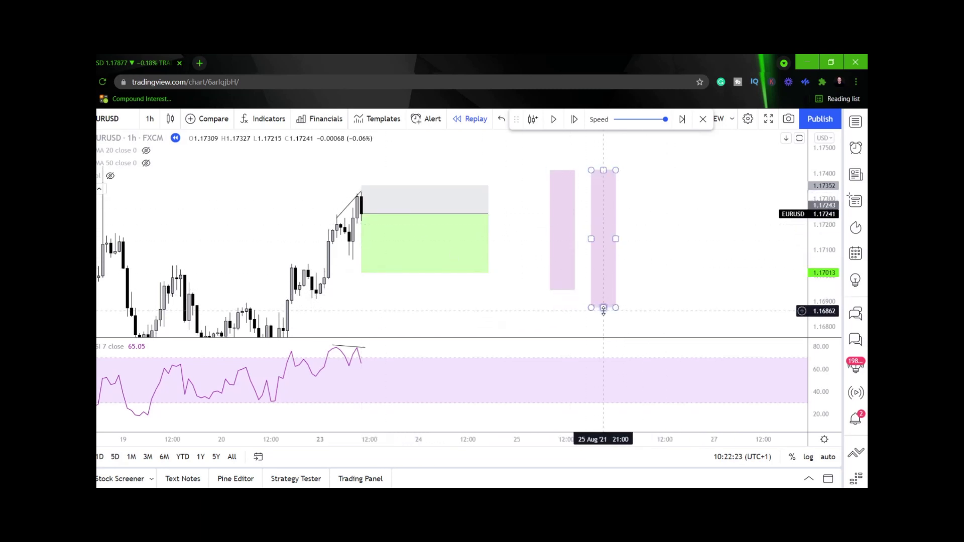
left_click_drag(603, 308, 603, 288)
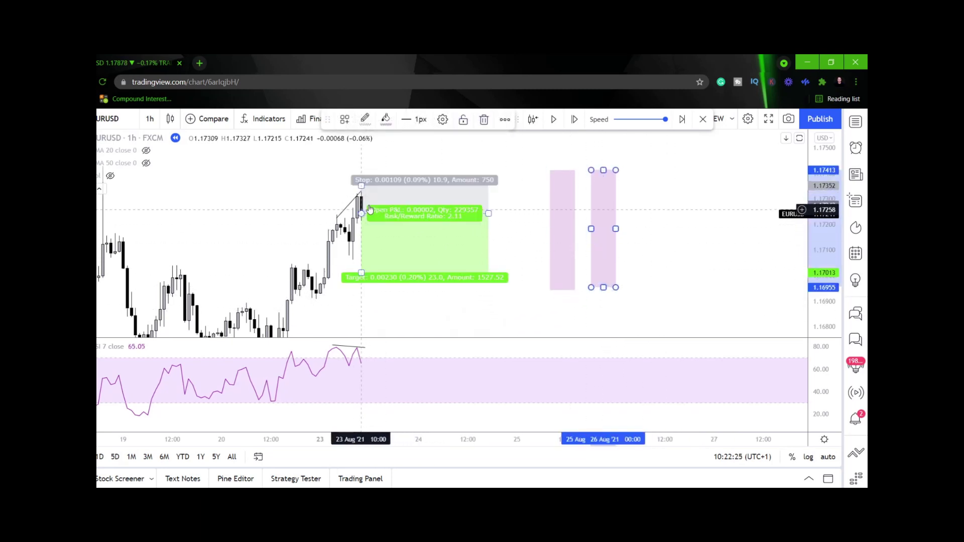
left_click(652, 221)
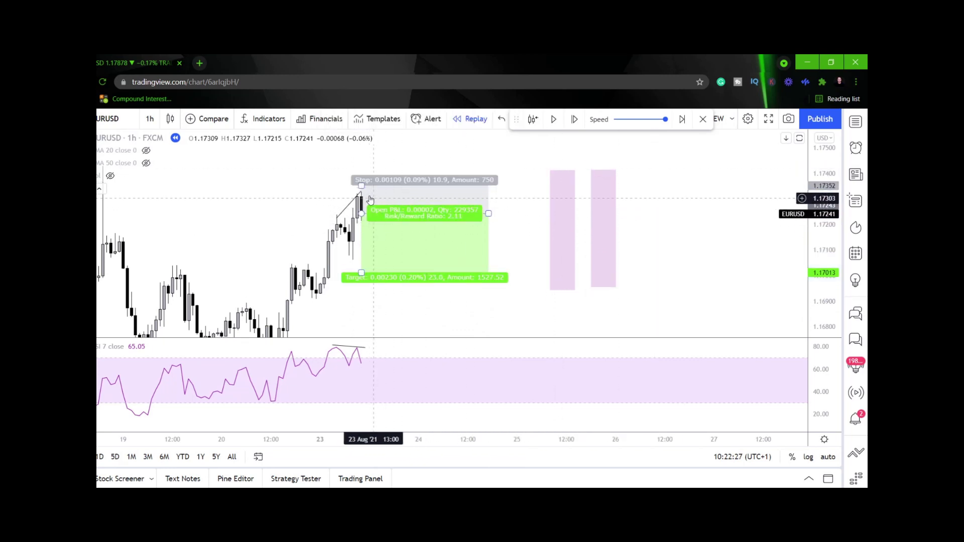
- Shorten the second candle rectangle to a low of 1.17293, and extend its lower edge to 1.16895
left_click_drag(602, 287, 602, 219)
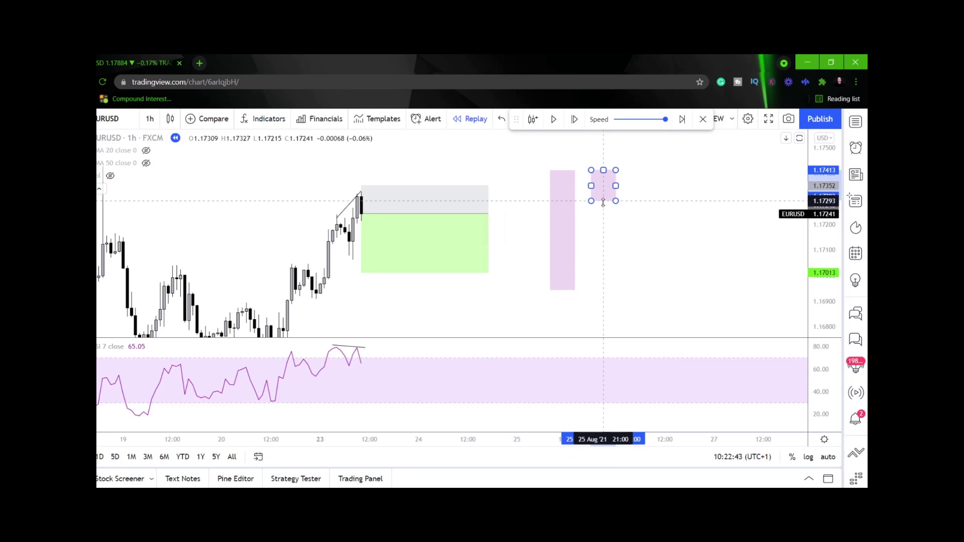
left_click_drag(603, 202, 603, 302)
left_click(652, 287)
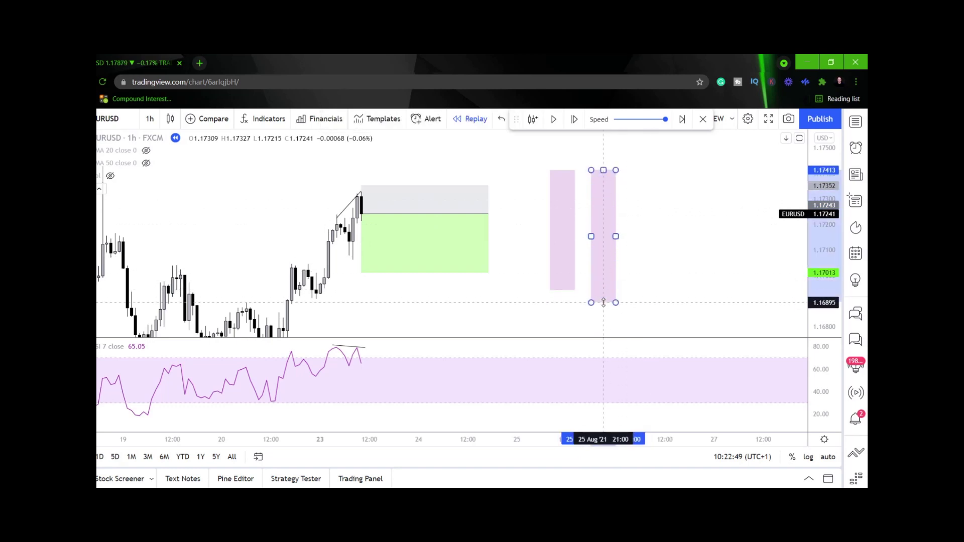
- Delete both sketched candle rectangles on 25 August
left_click(550, 299)
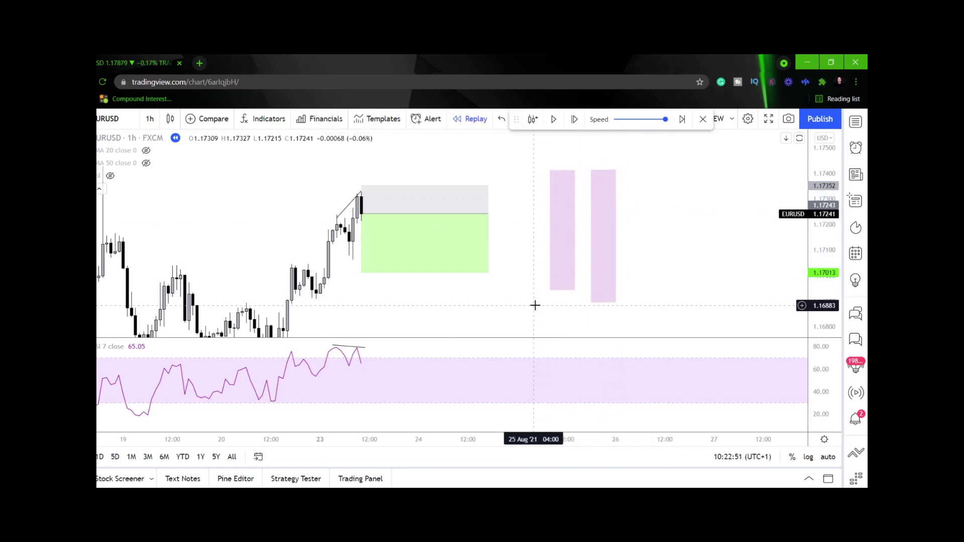
left_click(365, 197)
left_click(362, 201)
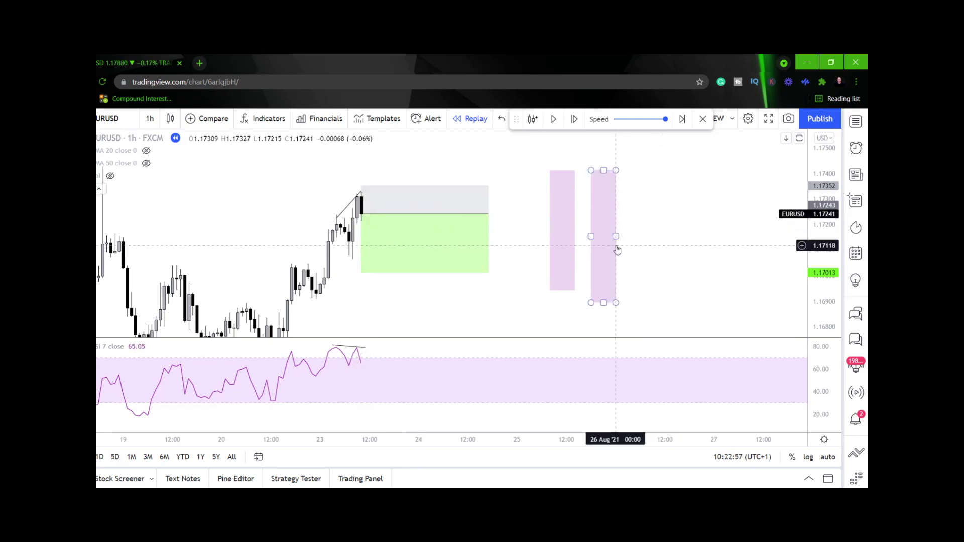
key("Delete")
key("Delete")
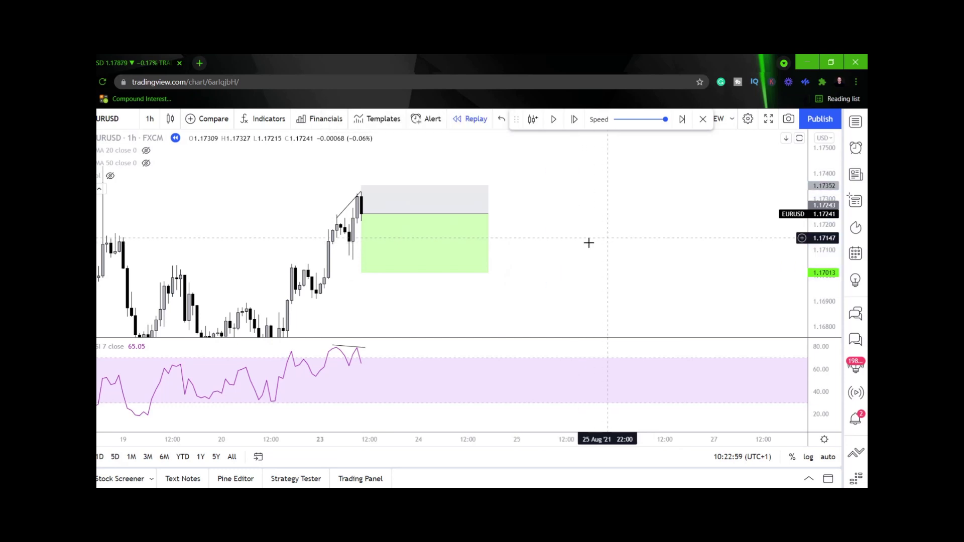
- Advance the replay about four candles beyond the short position's entry on 23 August
left_click(360, 227)
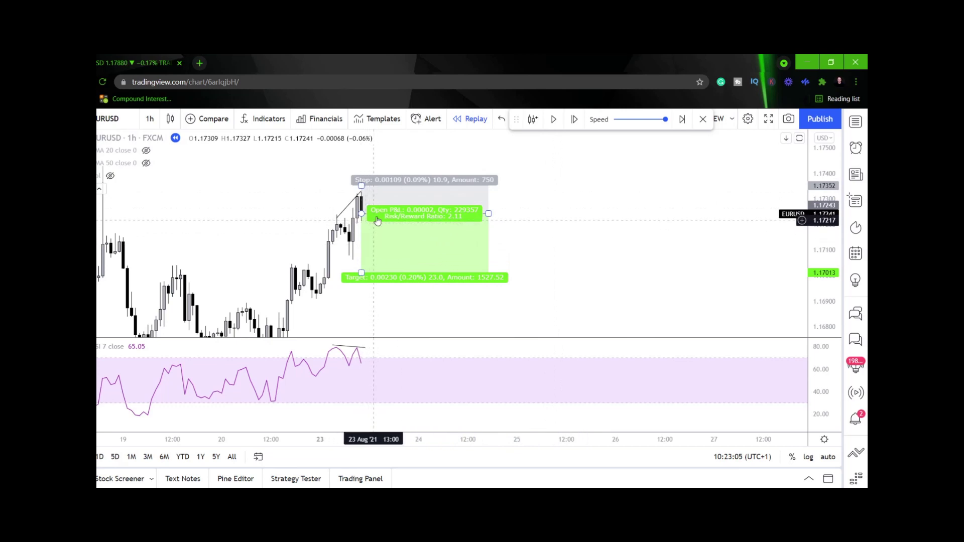
left_click(441, 144)
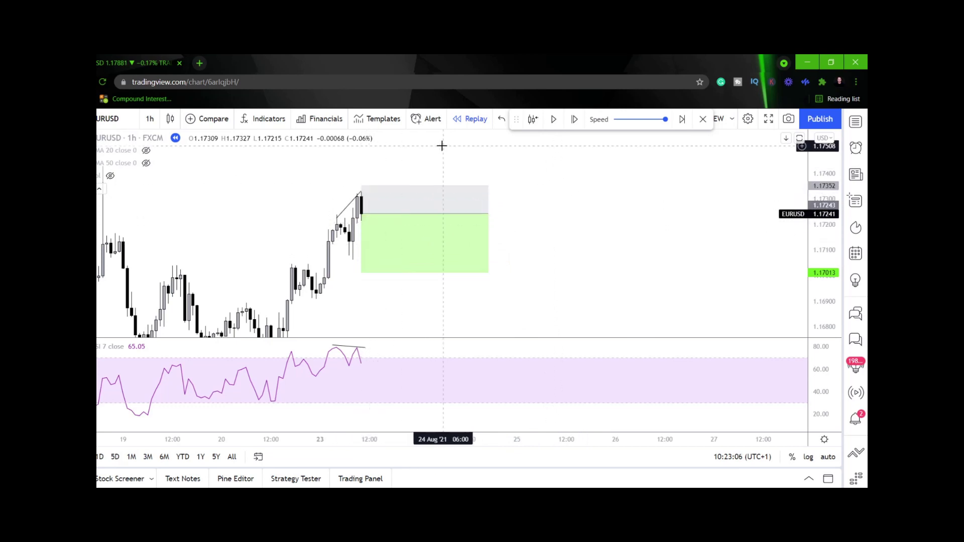
left_click(574, 120)
left_click(574, 120)
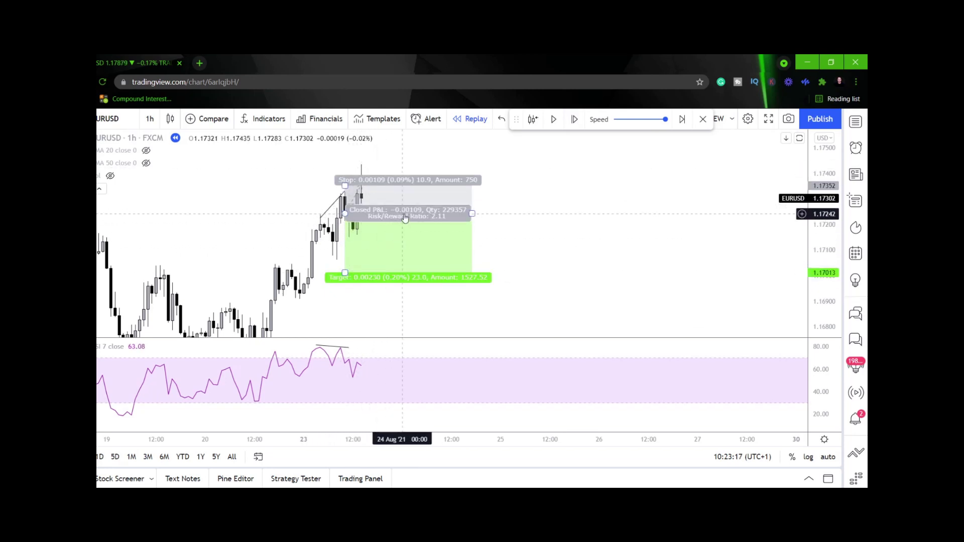
- Delete the 23 August short position and re-anchor the price trend line from about 1.1731 to the new high at 1.17435
key("Delete")
left_click_drag(345, 192, 361, 165)
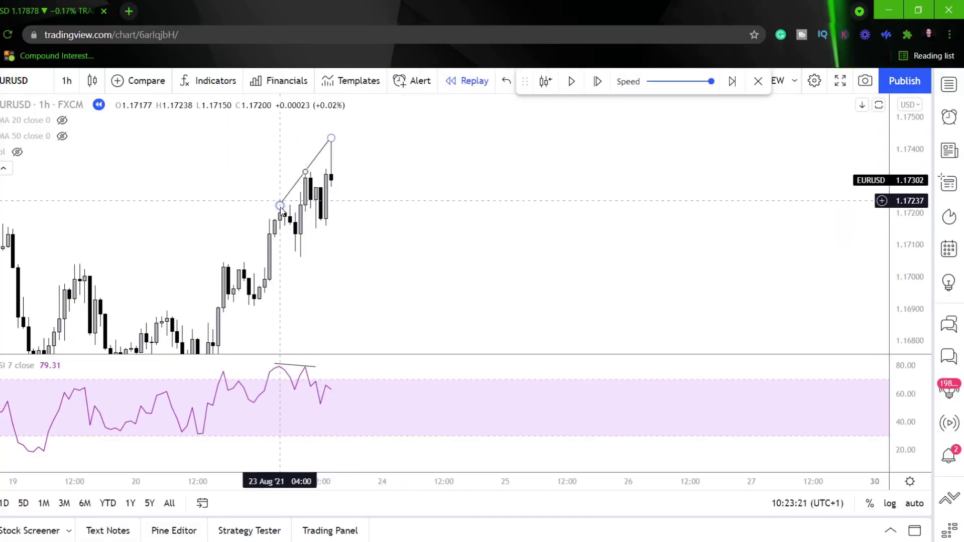
left_click_drag(280, 206, 306, 176)
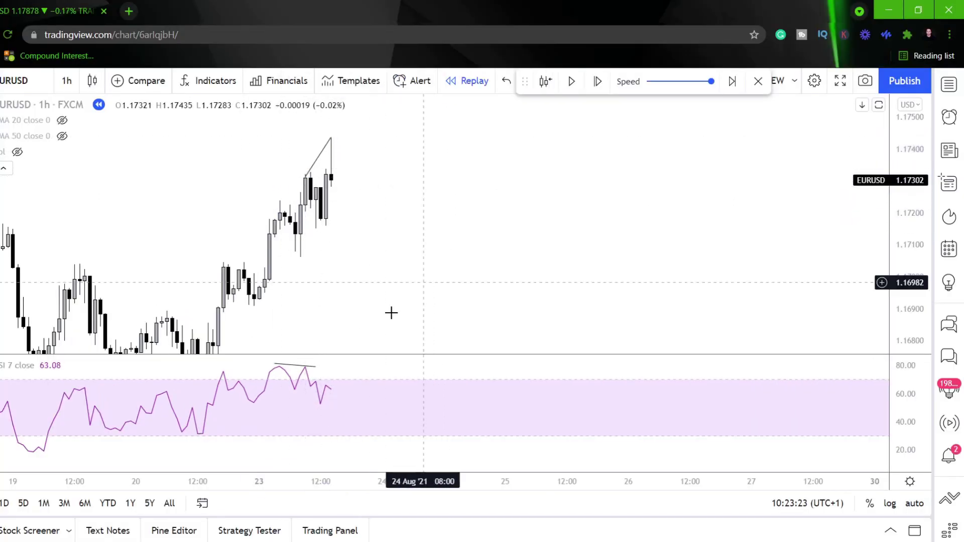
- Replace the RSI trend line with a descending one from about 82.30 at 08:00 on 23 August to the latest RSI high
left_click(285, 366)
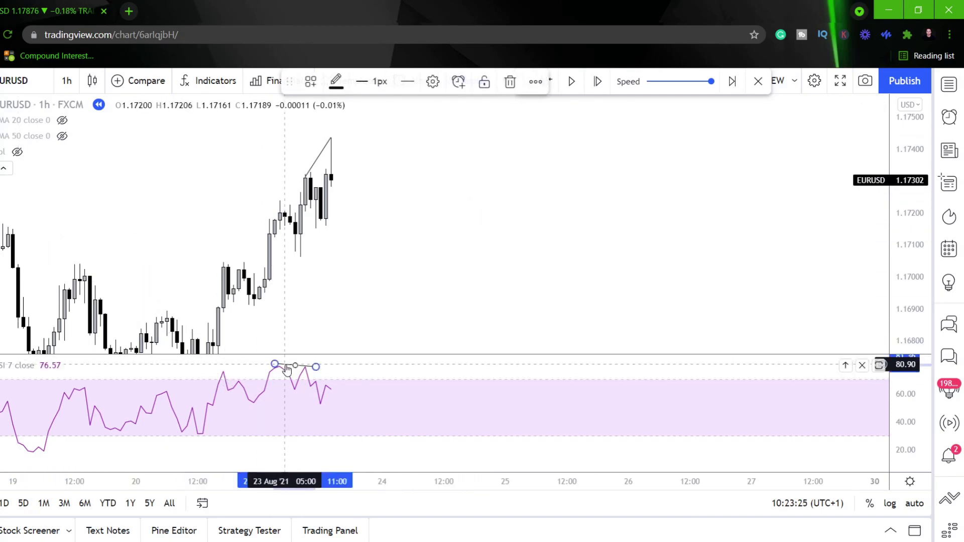
key("Delete")
key("alt+t")
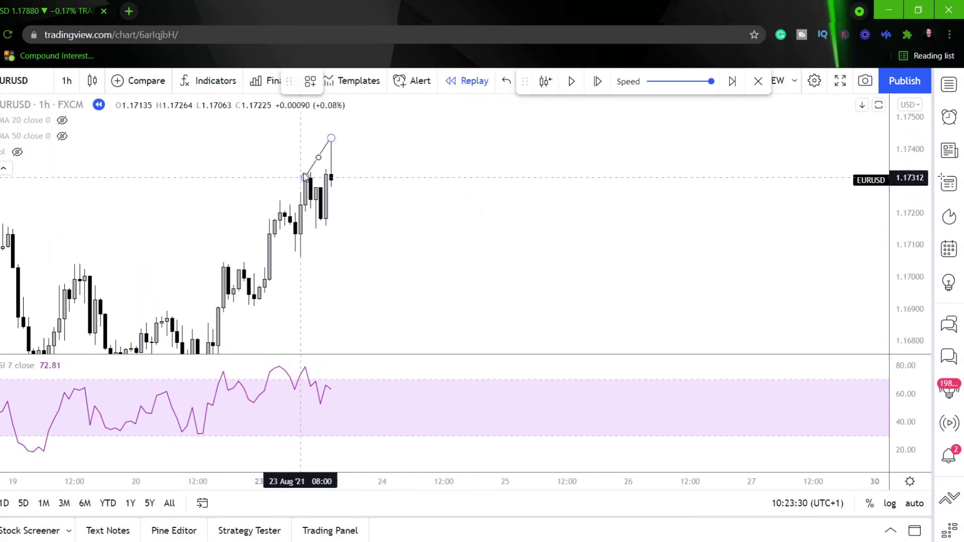
left_click(300, 362)
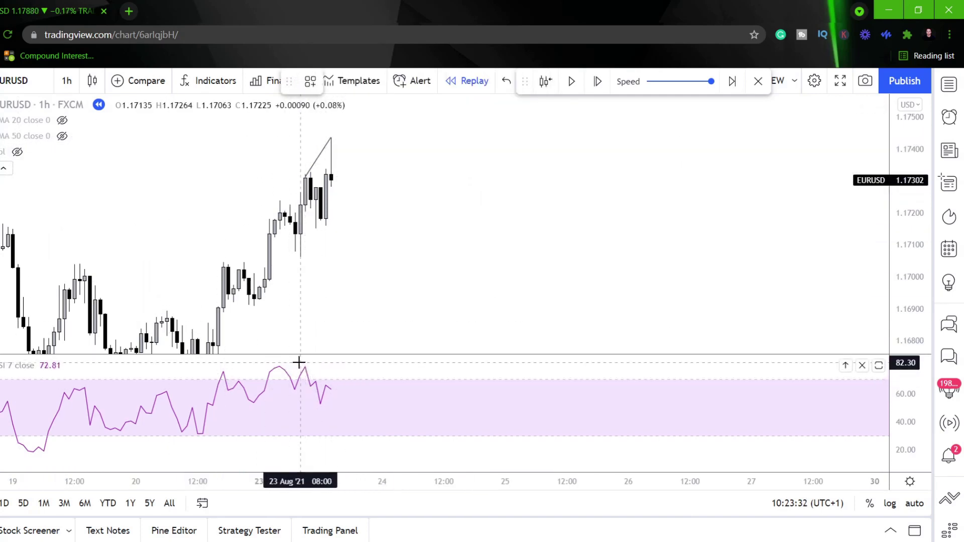
left_click(335, 392)
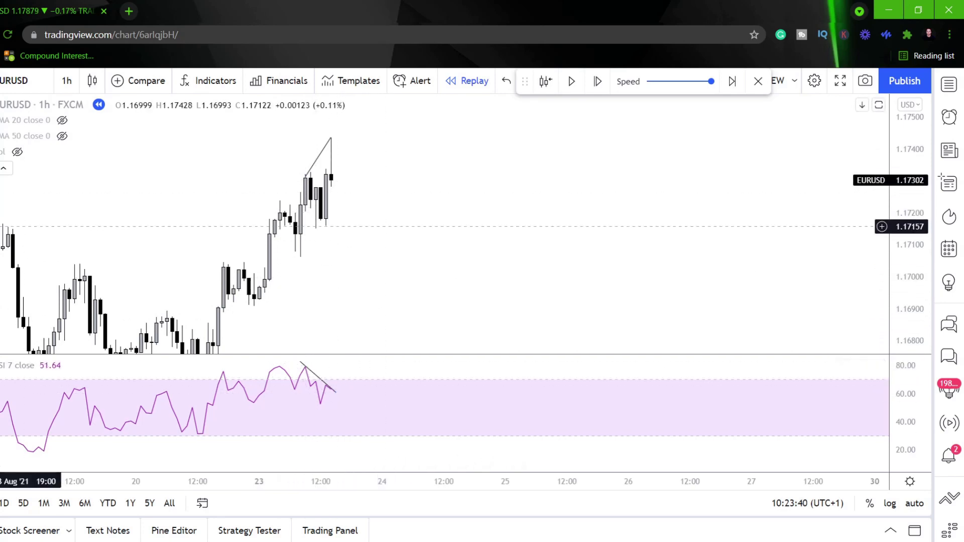
- Place a short position at 15:00 on 23 August with entry 1.17270, stop 1.17460 above the new high and target 1.16877
left_click(1, 249)
left_click(14, 280)
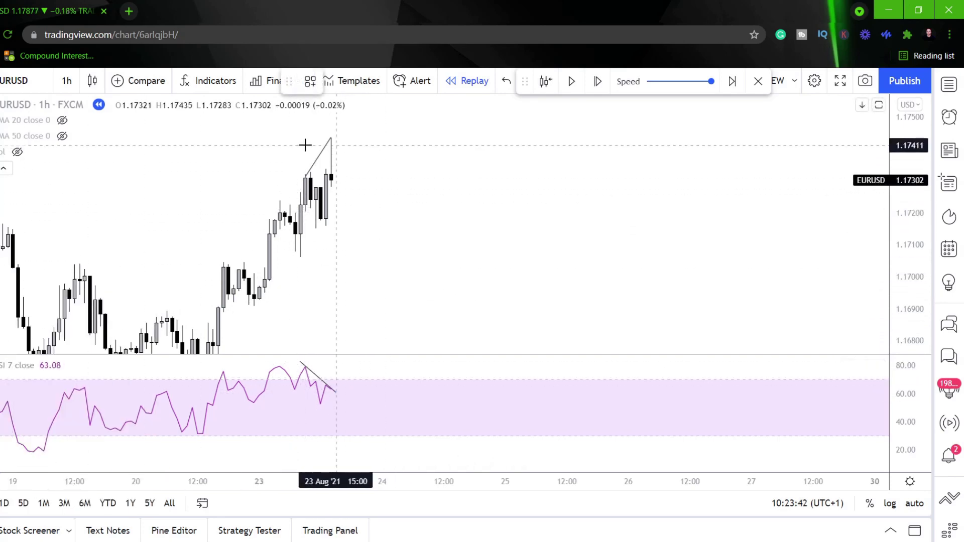
left_click(337, 190)
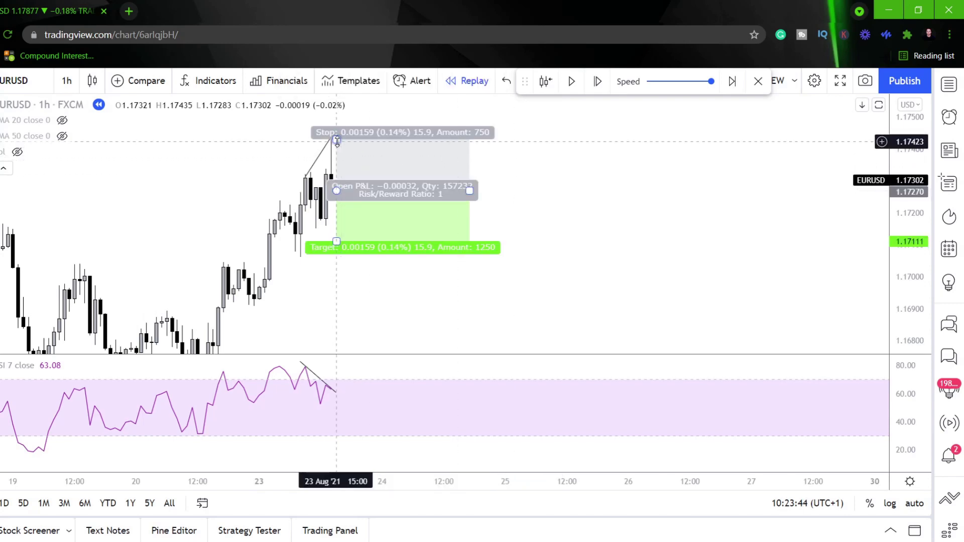
left_click_drag(619, 178, 666, 141)
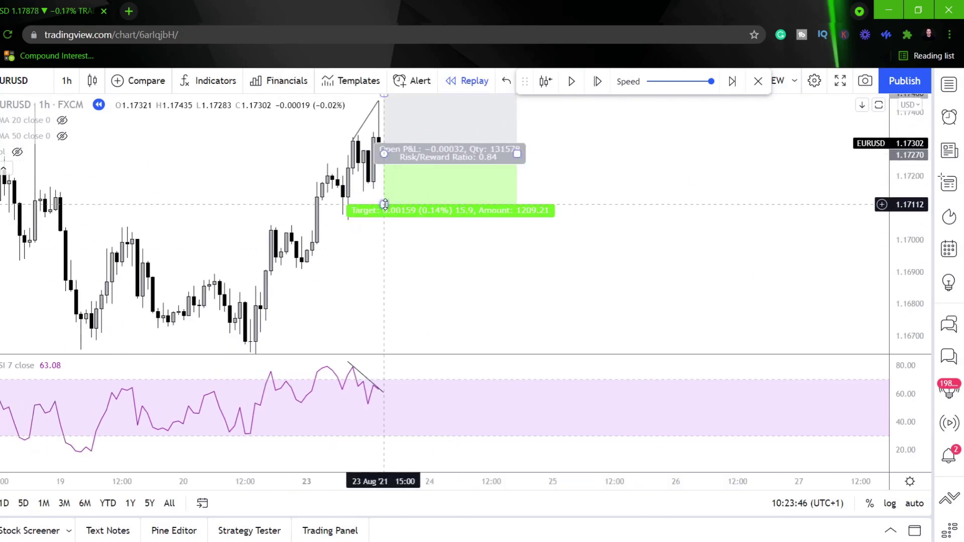
left_click_drag(385, 205, 379, 279)
left_click(731, 220)
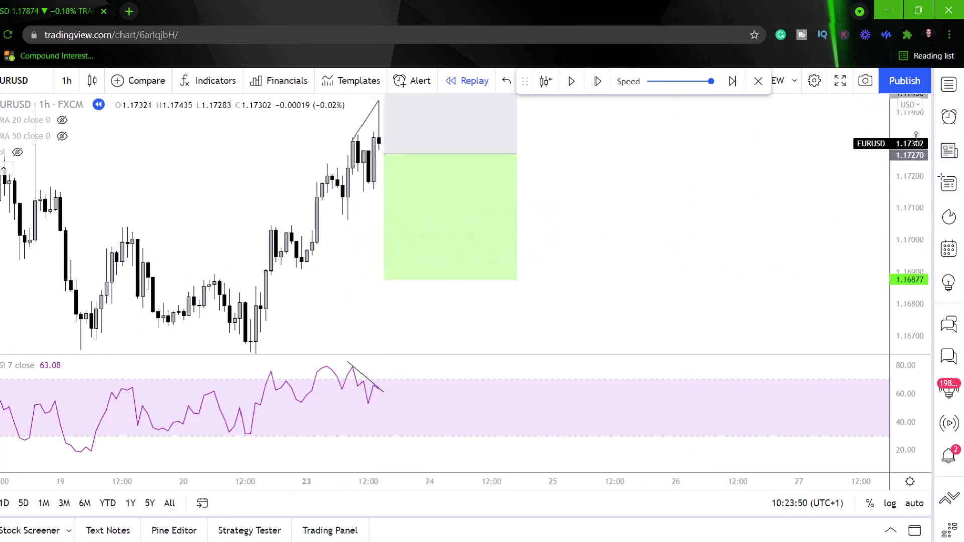
left_click_drag(910, 191, 909, 276)
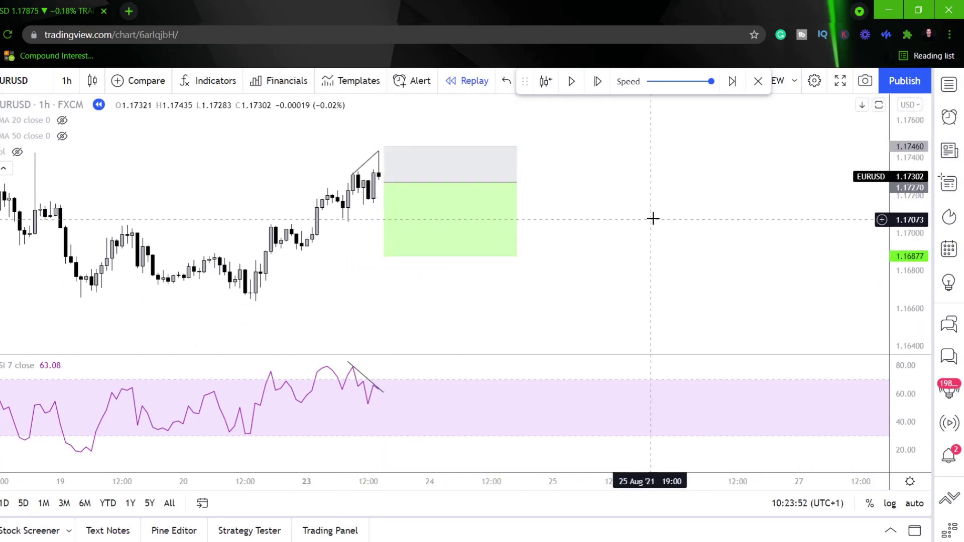
scroll(651, 217, "down", 2)
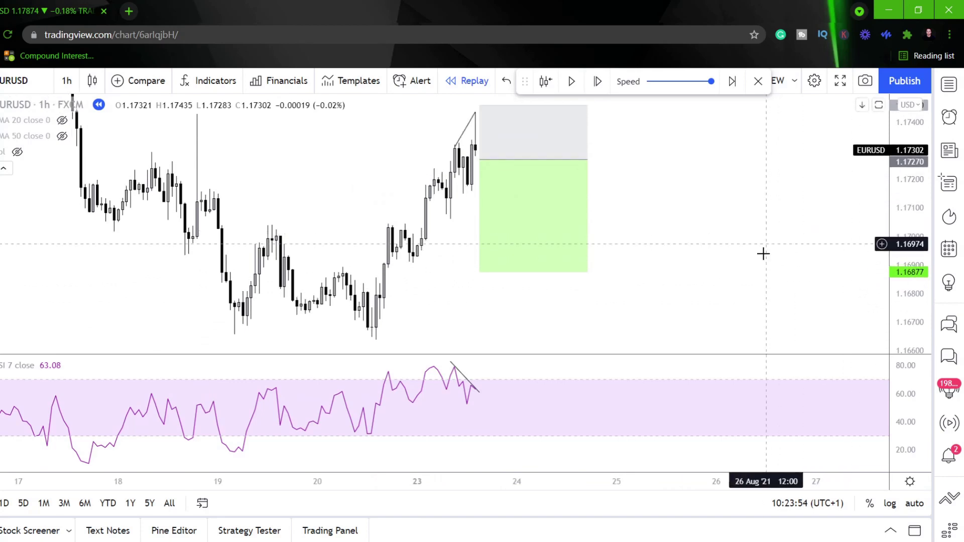
scroll(723, 221, "up", 1)
left_click_drag(688, 188, 690, 201)
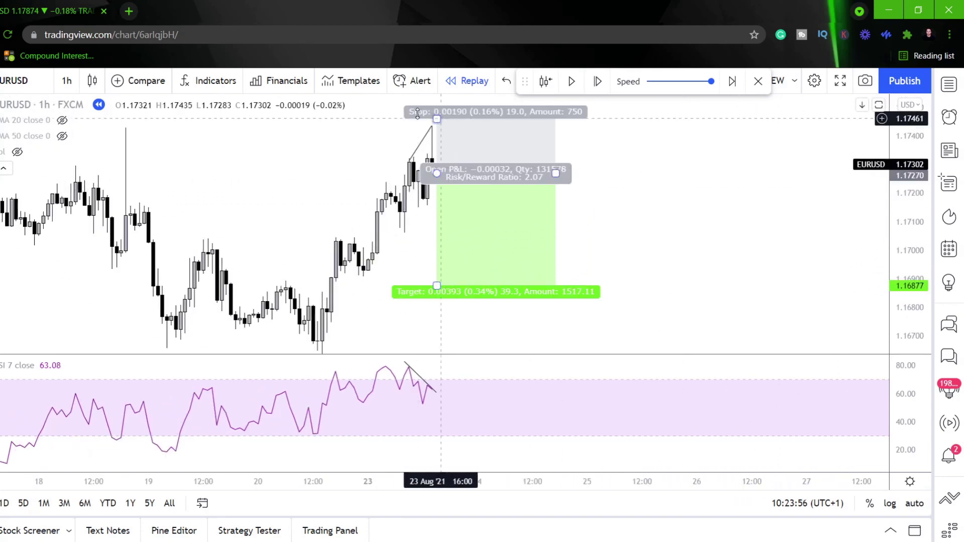
- Advance the EURUSD bar replay through the open short trade until price passes its stop level
key("shift+Right")
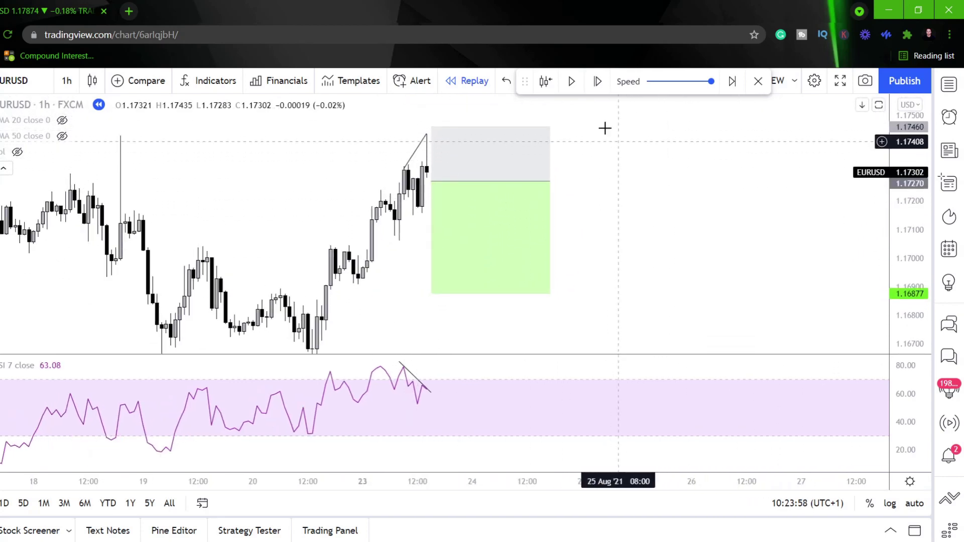
left_click(598, 83)
left_click(598, 83)
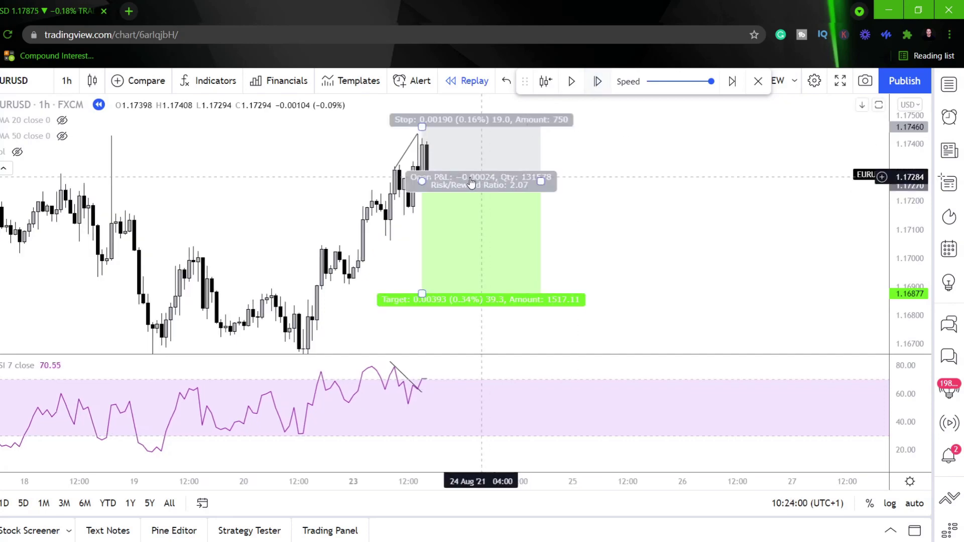
left_click(571, 81)
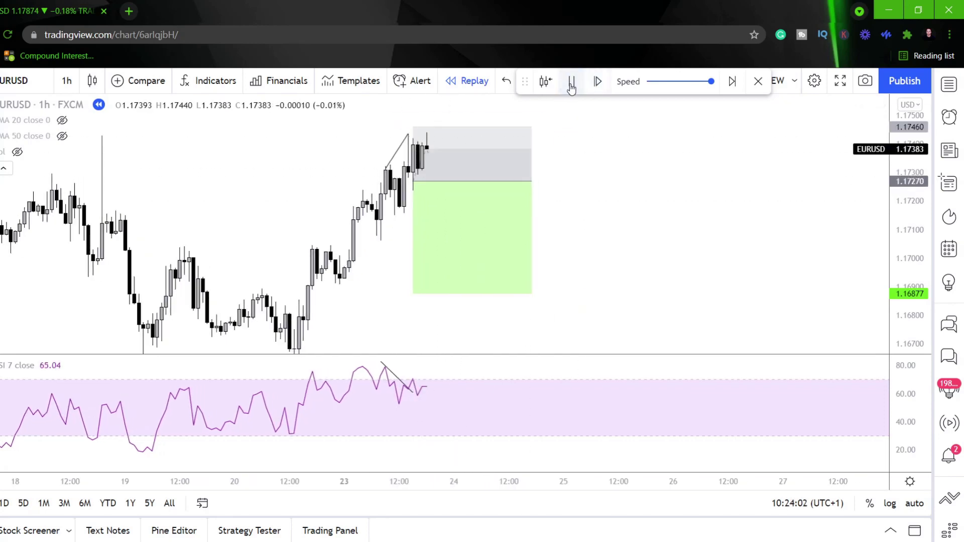
left_click(571, 82)
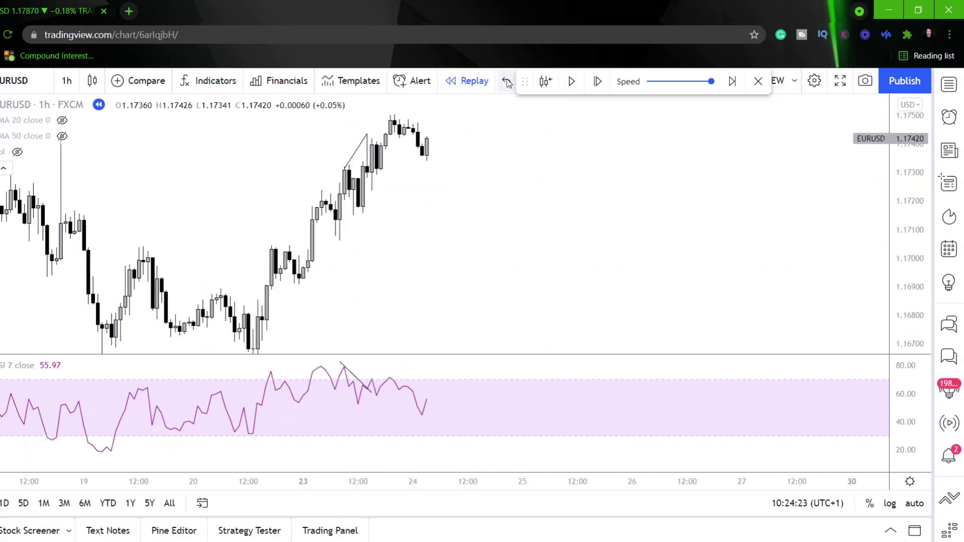
- Undo the last drawing changes and extend the RSI and price divergence lines to the latest swing highs on 23 Aug
left_click(506, 81)
left_click(506, 81)
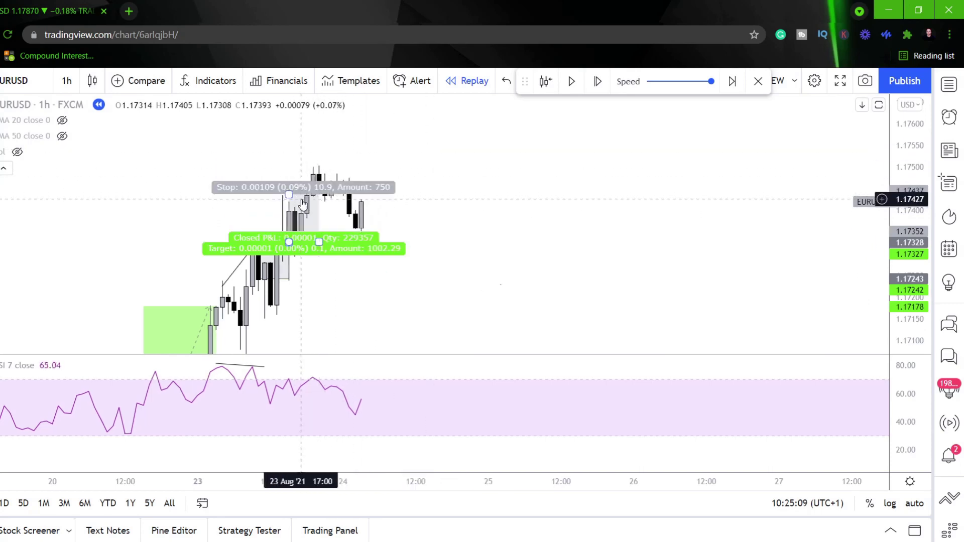
left_click_drag(264, 367, 329, 381)
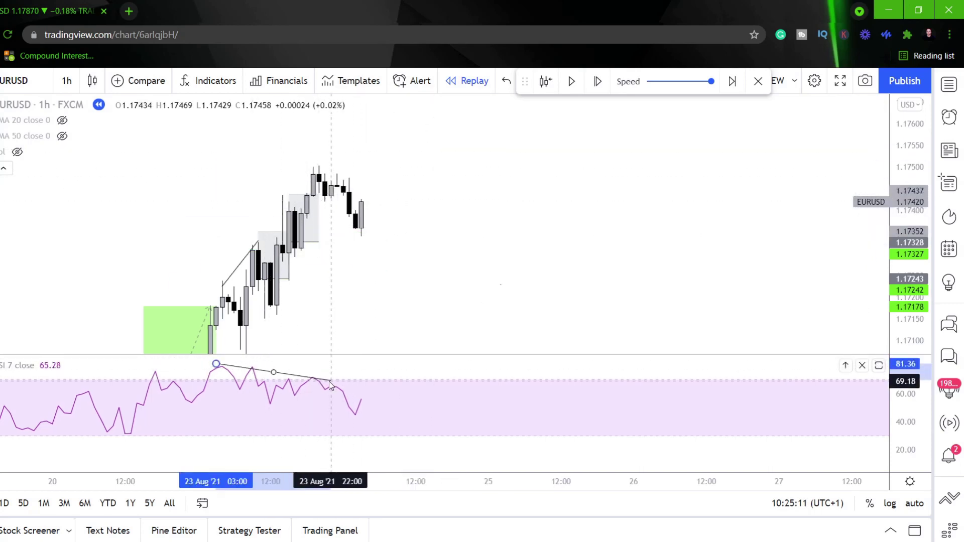
left_click_drag(258, 241, 312, 159)
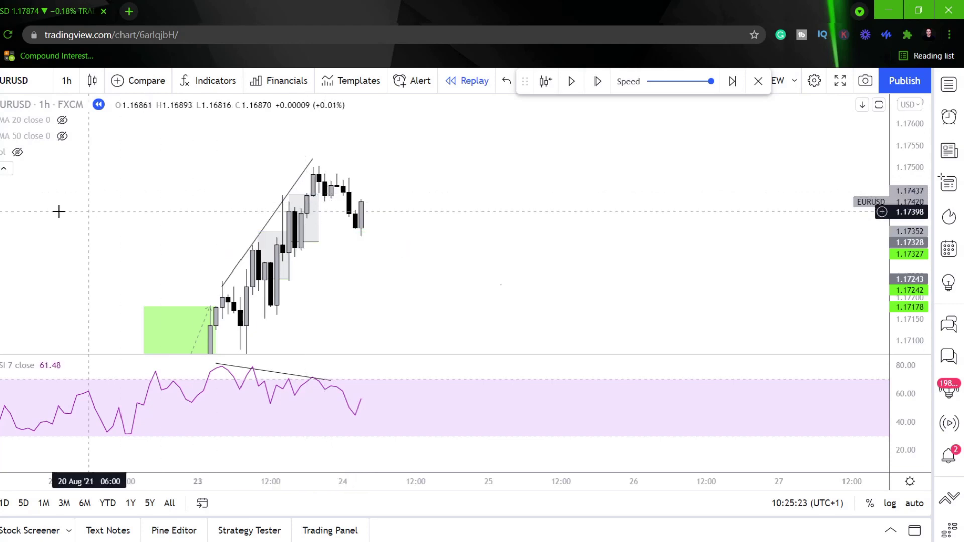
- Place a short position at 1.17434 on 23 Aug 21:00, with the stop at 1.17515 and the target at about 1.1727
left_click(70, 279)
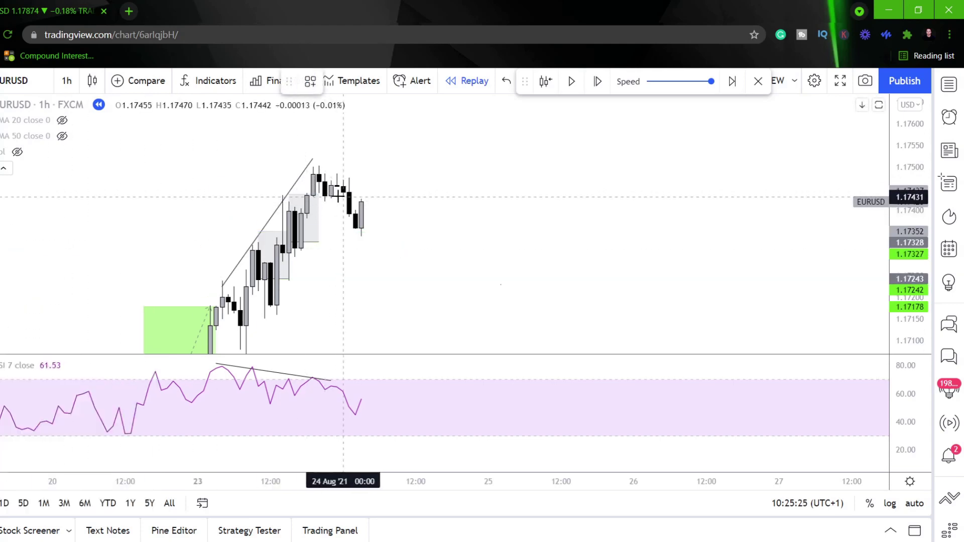
left_click(325, 196)
left_click_drag(326, 113, 330, 160)
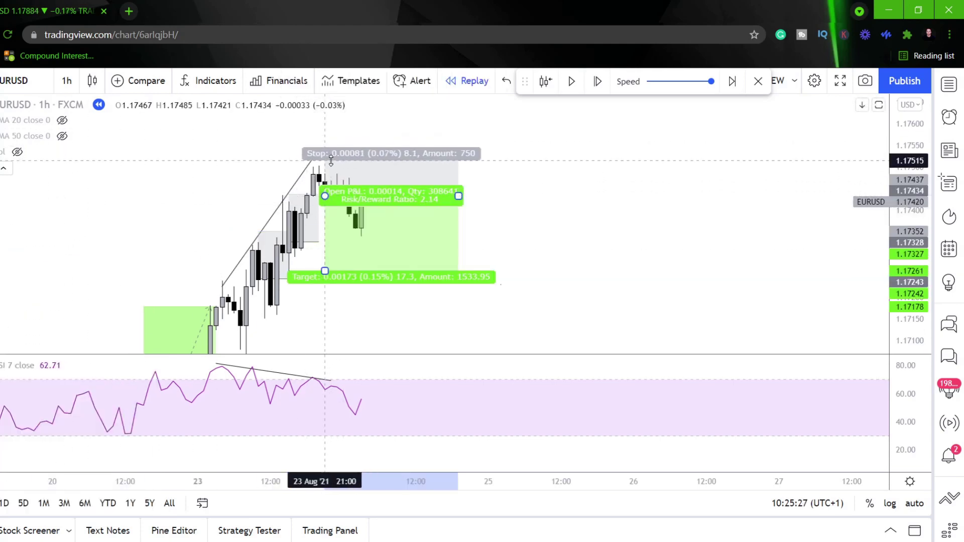
left_click_drag(325, 271, 327, 266)
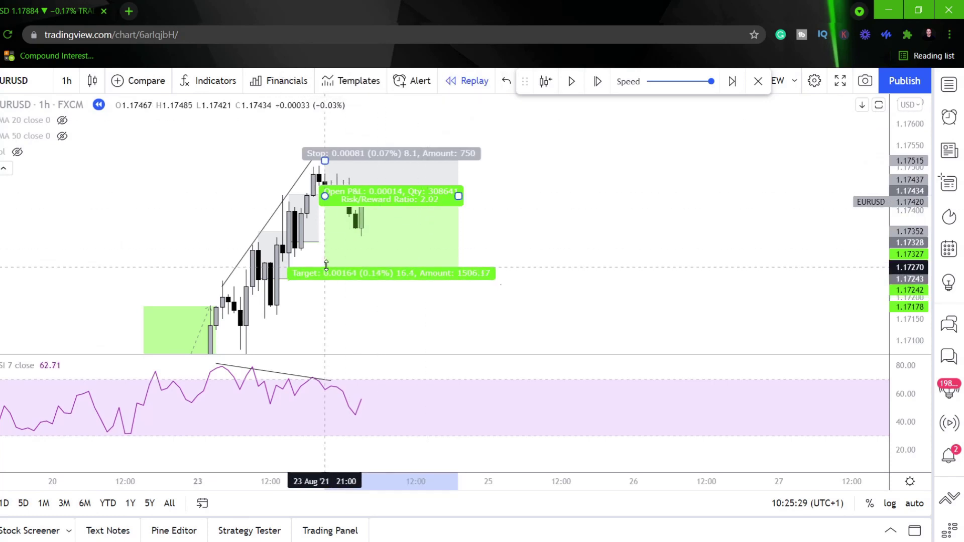
- Step the replay forward bar by bar until the new short position reaches its target
left_click(630, 147)
left_click(597, 83)
left_click(597, 83)
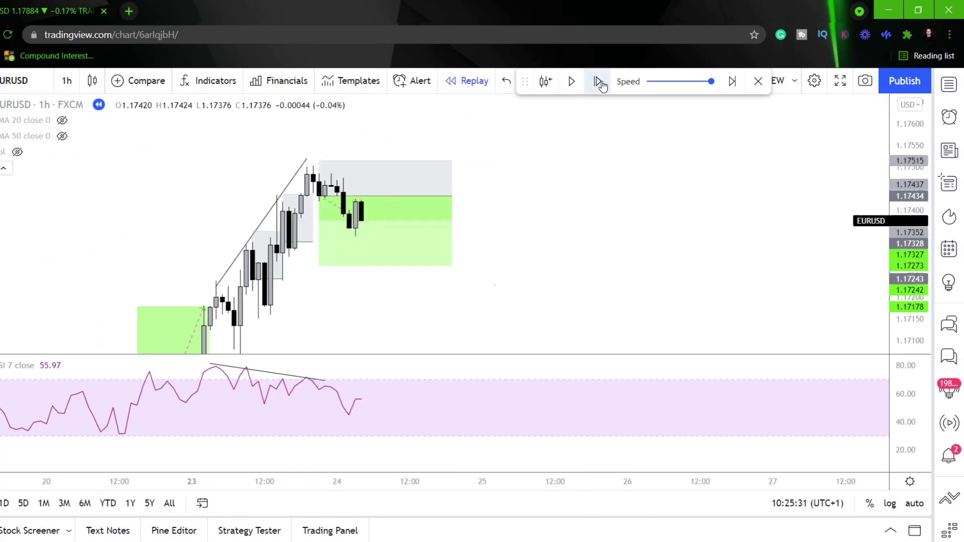
left_click(598, 82)
left_click(597, 83)
left_click(598, 83)
left_click(598, 83)
left_click(599, 83)
left_click(599, 82)
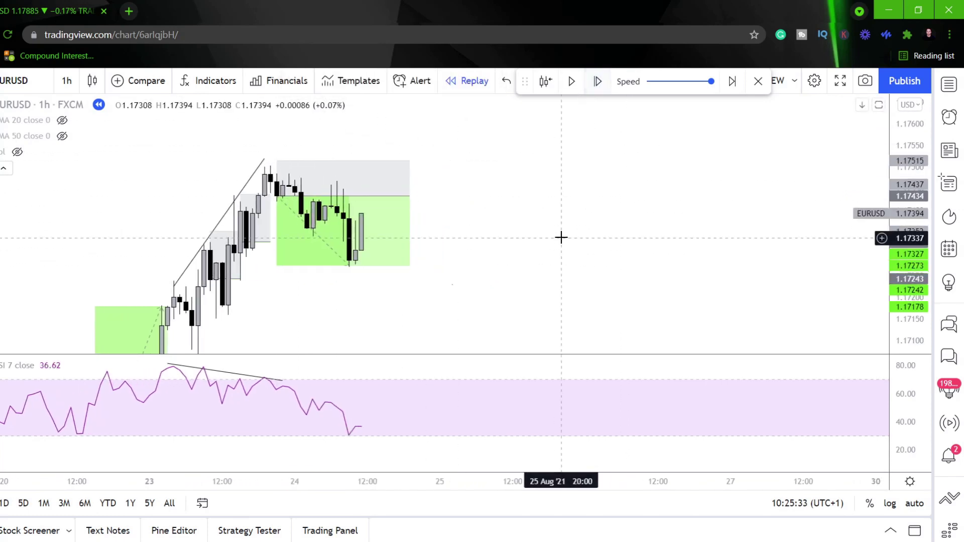
- Shorten the closed short position's box so it ends at 24 Aug 10:00
left_click(357, 243)
left_click(415, 198)
left_click_drag(410, 196, 357, 197)
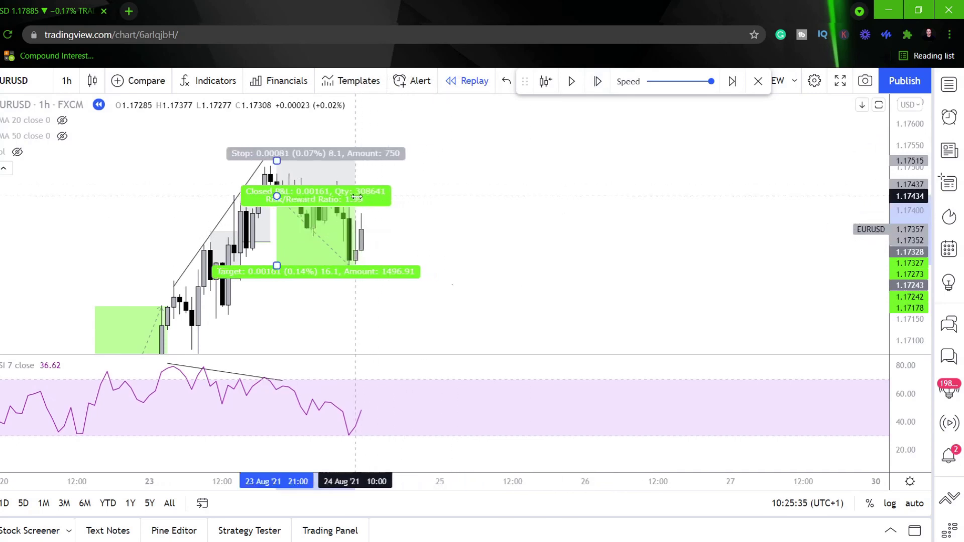
- Review the outcomes and risk/reward ratios of the marked long and short positions from 20 to 24 Aug
left_click_drag(516, 237, 605, 179)
left_click_drag(896, 149, 896, 208)
left_click_drag(609, 258, 636, 200)
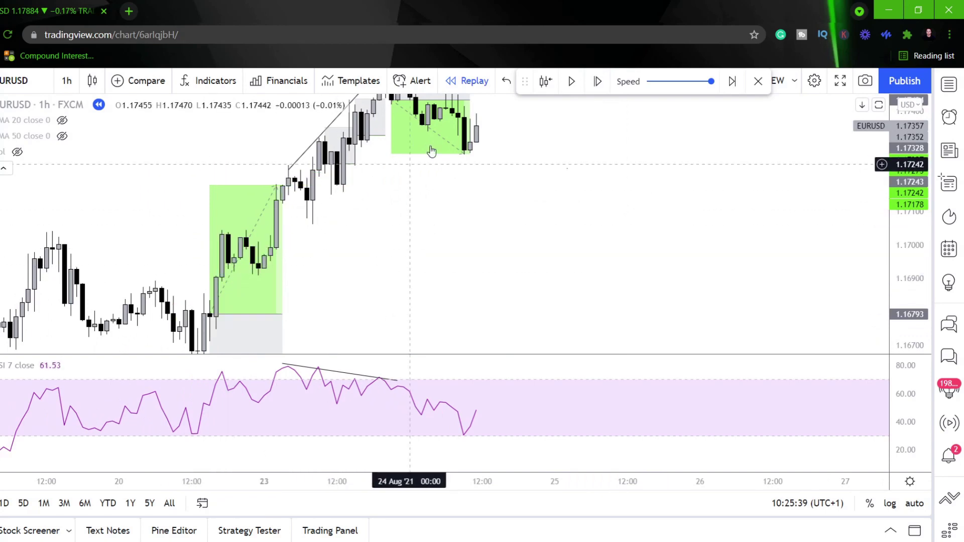
left_click_drag(439, 260, 428, 276)
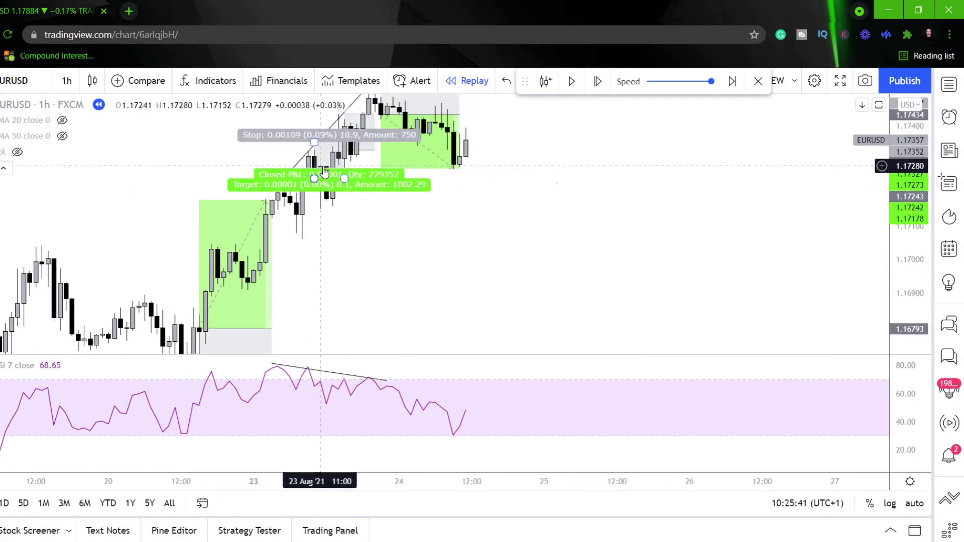
left_click_drag(470, 244, 456, 290)
left_click_drag(908, 150, 904, 196)
scroll(718, 229, "down", 1)
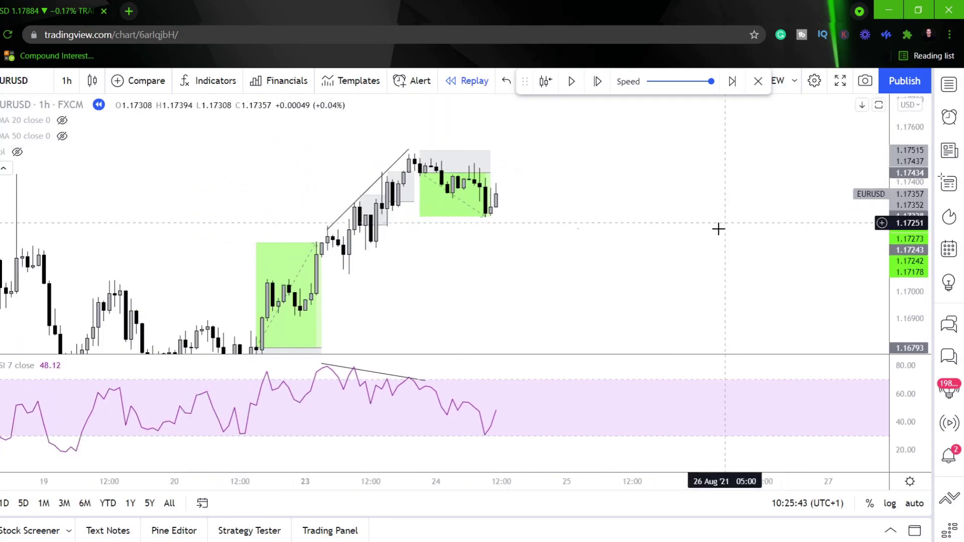
left_click(479, 212)
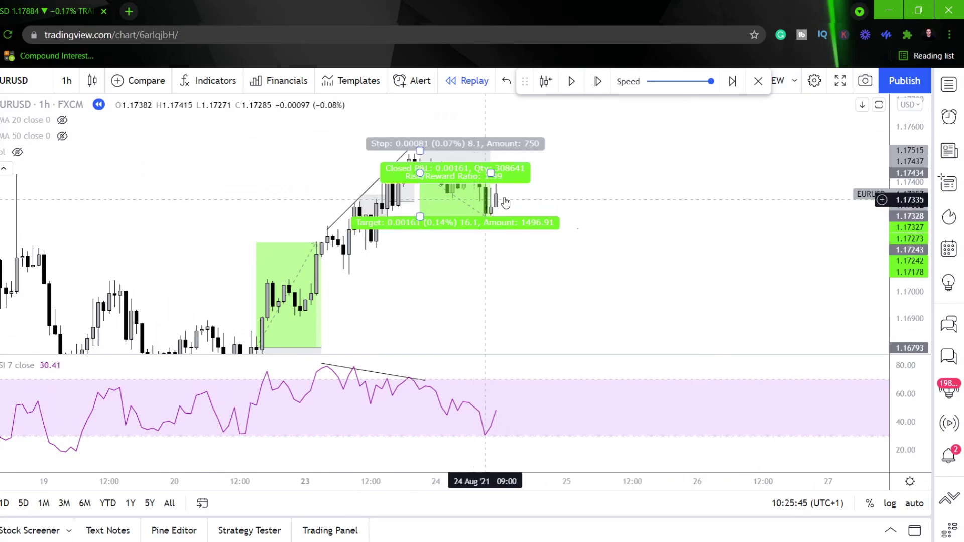
left_click(580, 165)
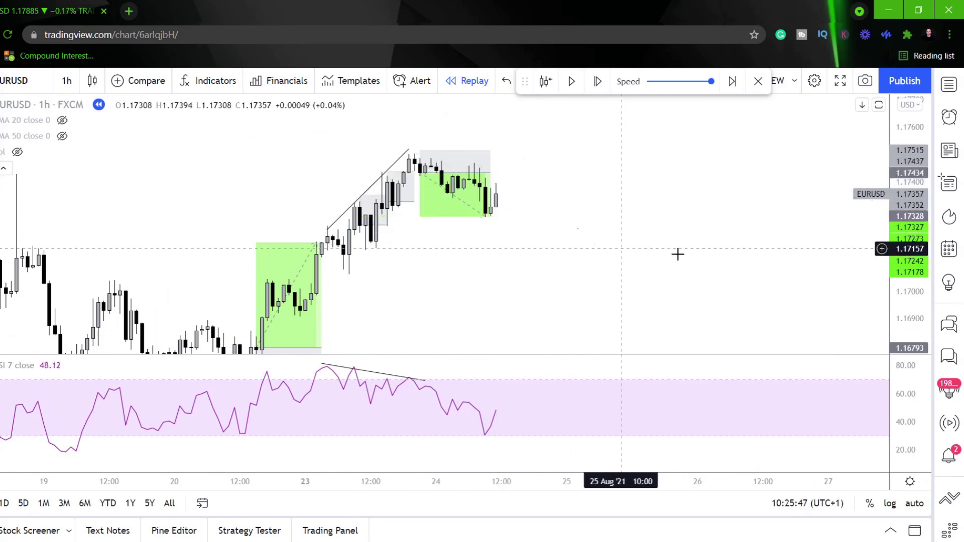
left_click(283, 269)
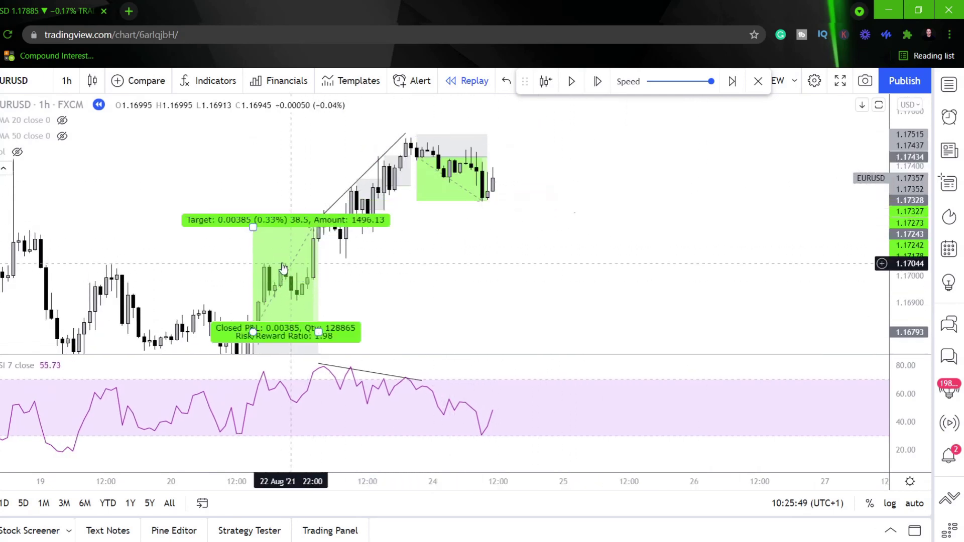
left_click(466, 183)
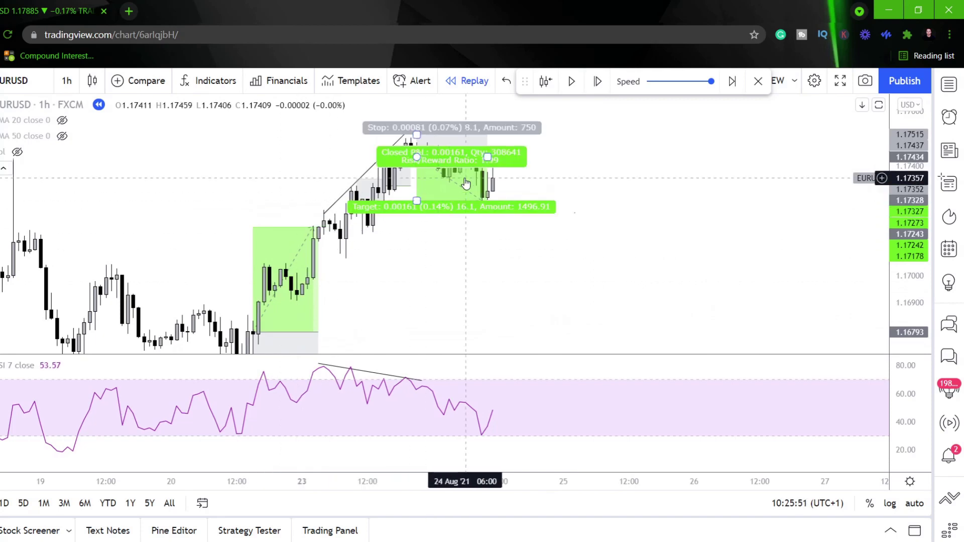
left_click(384, 202)
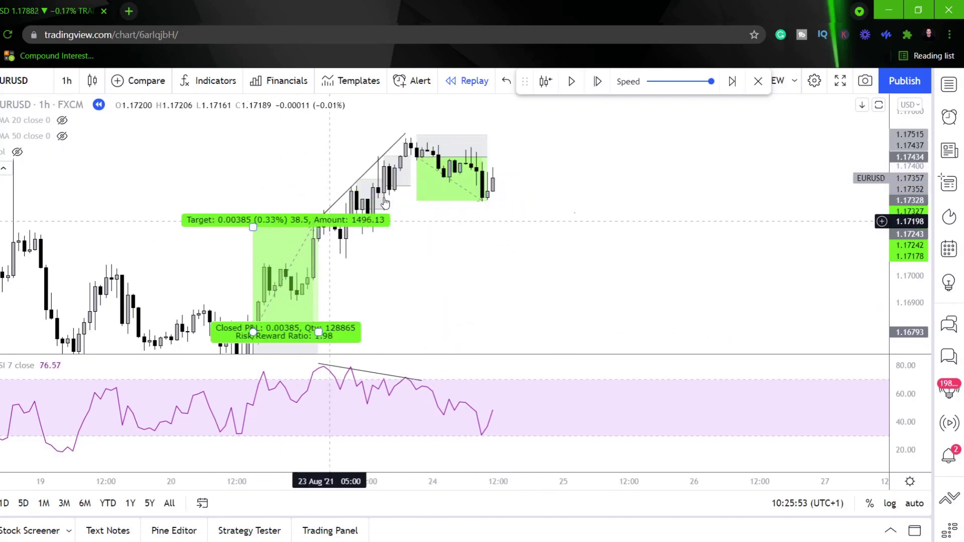
left_click(520, 255)
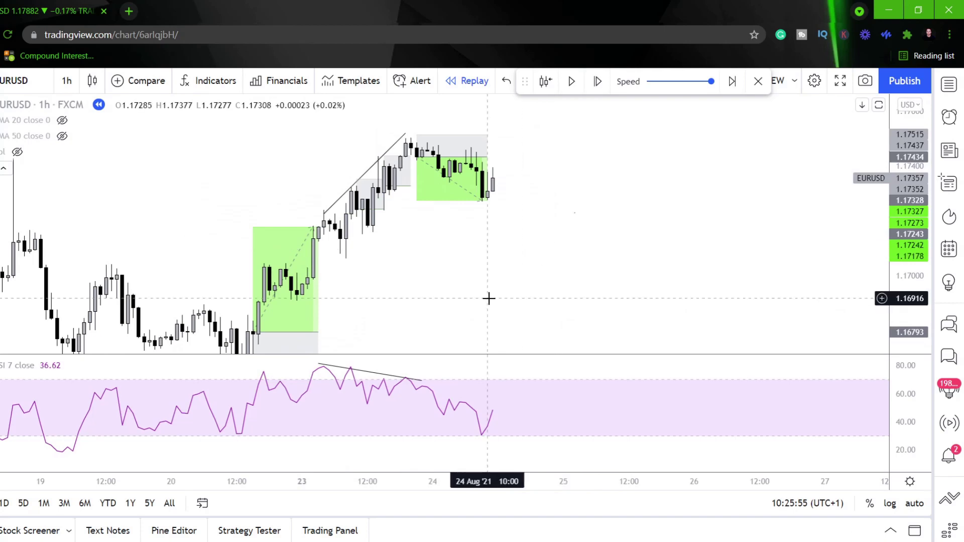
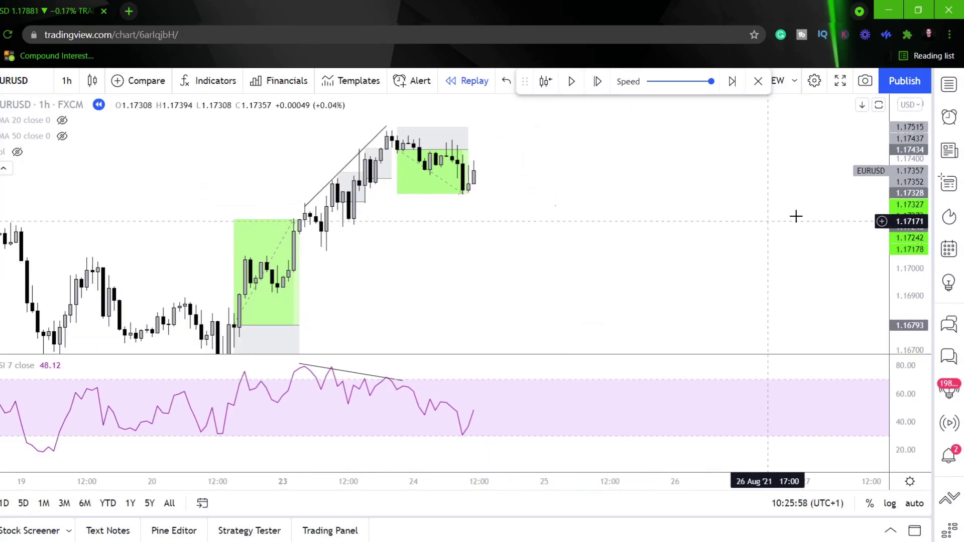
left_click_drag(916, 149, 917, 209)
scroll(775, 220, "down", 1)
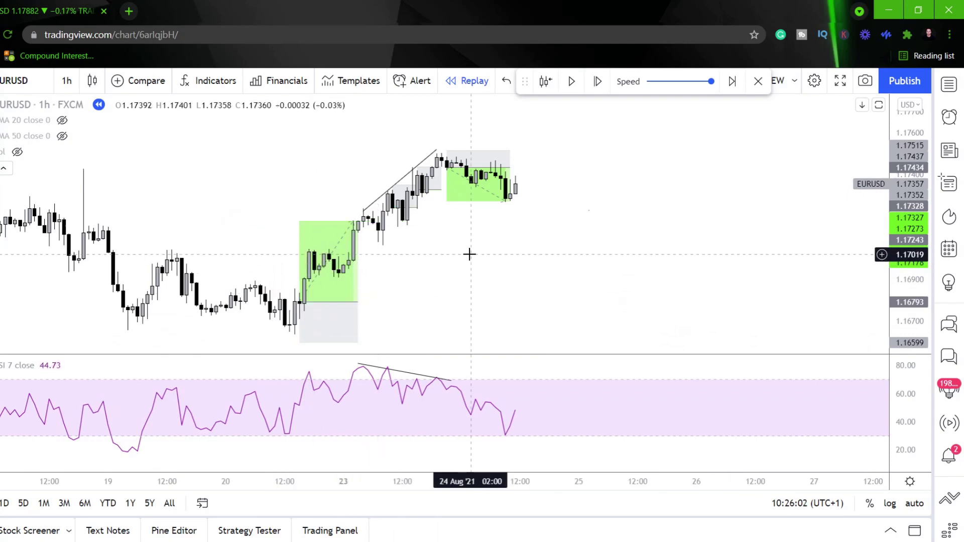
mouse_move(407, 200)
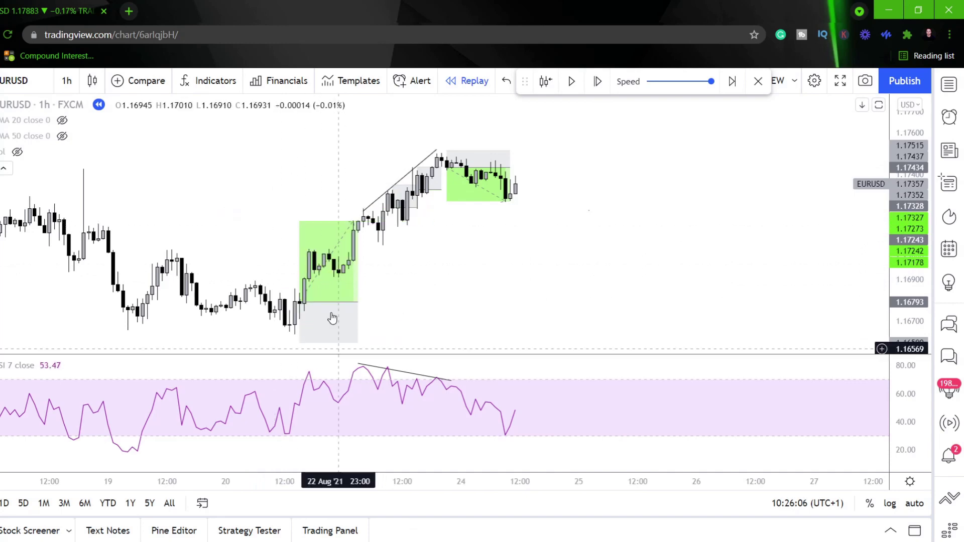
mouse_move(347, 227)
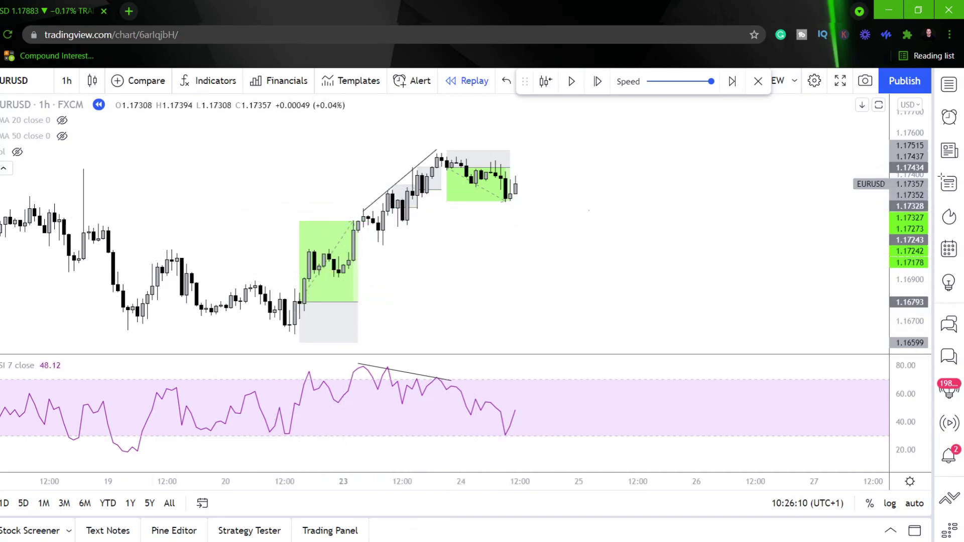
- Draw a nearly horizontal trend line and place it below price from 23 Aug 09:00 to 24 Aug 05:00 at about 1.171
left_click(345, 292)
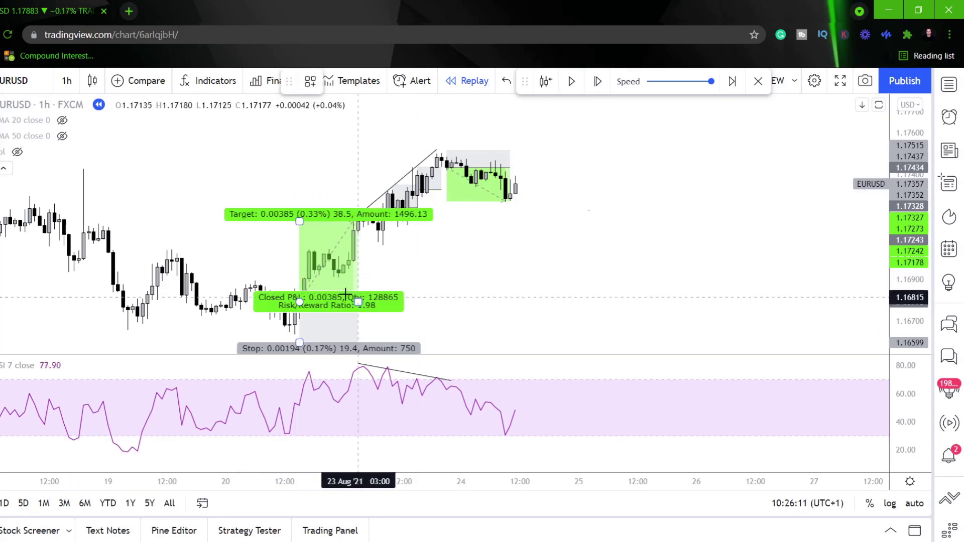
left_click(417, 281)
left_click(559, 241)
mouse_move(370, 286)
left_mouse_down()
mouse_move(407, 283)
mouse_move(406, 252)
mouse_move(513, 218)
mouse_move(437, 236)
left_mouse_up()
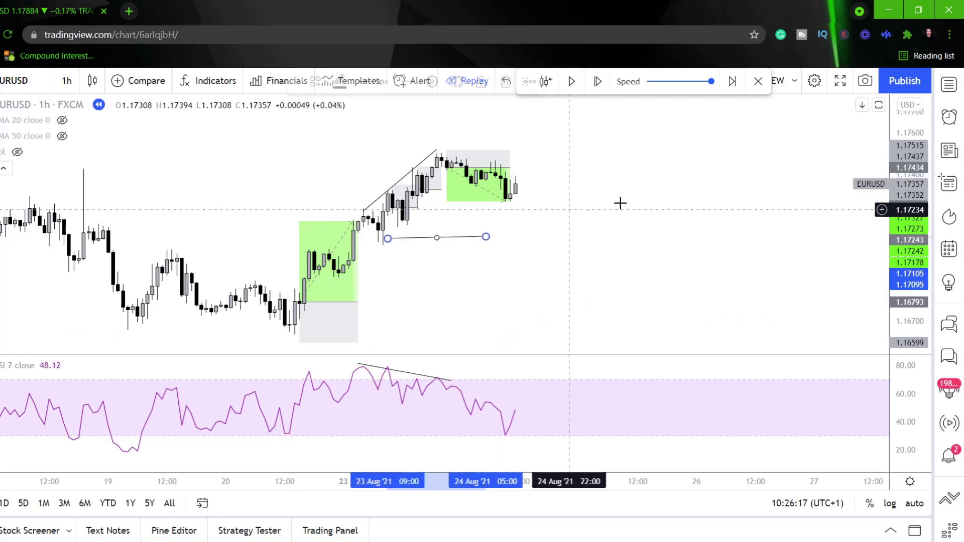
- Step the replay forward bar by bar to 24 Aug 17:00
left_click(599, 83)
left_click(598, 82)
left_click(598, 82)
left_click(598, 82)
left_click(598, 82)
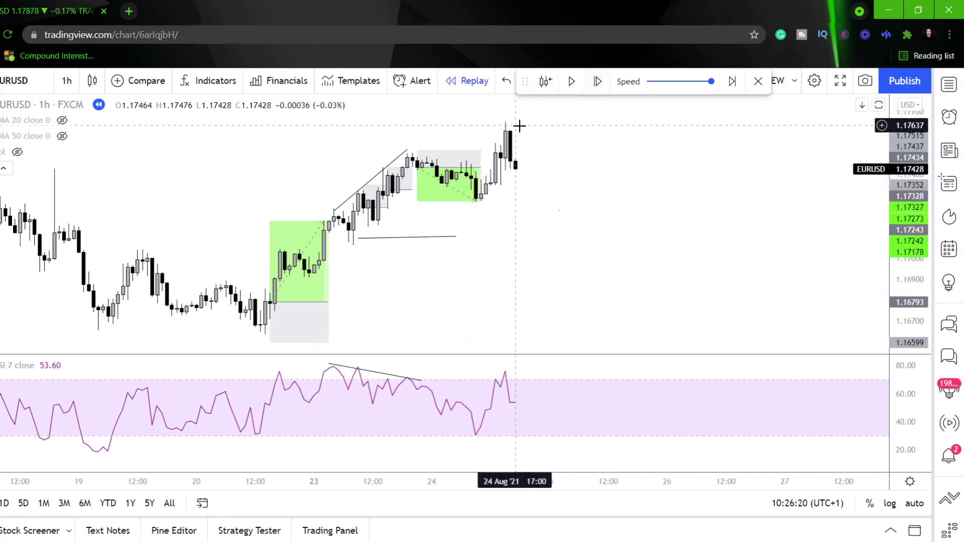
- Move the nearly horizontal trend line up and forward in time, just below the 24 Aug swing low
mouse_move(392, 238)
left_mouse_down()
mouse_move(509, 218)
mouse_move(477, 211)
left_mouse_up()
left_click(623, 180)
left_click_drag(634, 183, 619, 201)
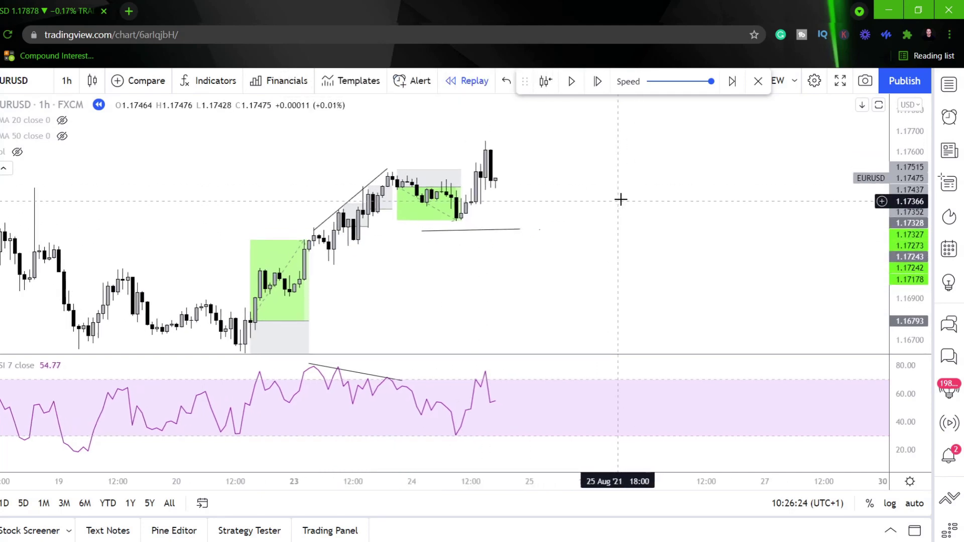
- Advance the replay through 25 Aug until price breaks to a new high
left_click(598, 82)
left_click(599, 82)
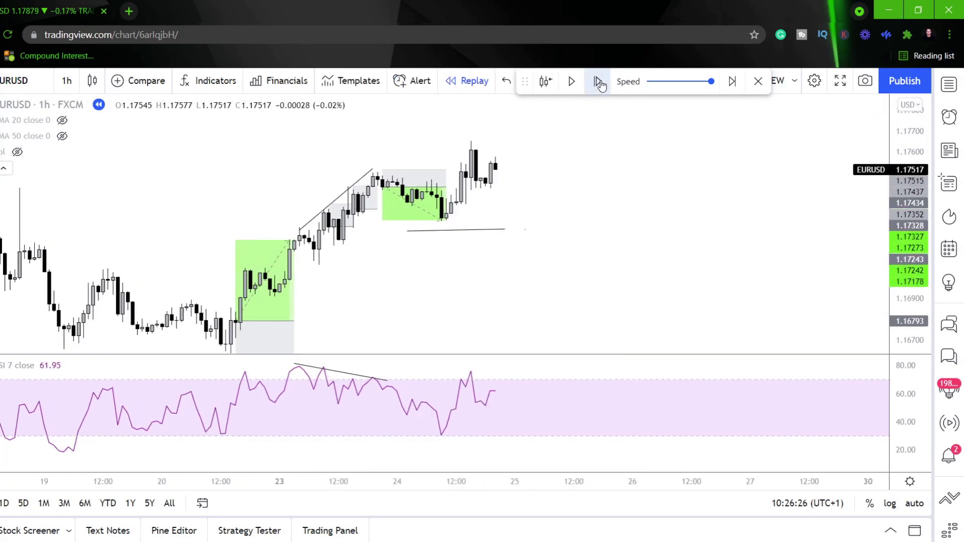
left_click(598, 83)
left_click(598, 82)
left_click(598, 82)
left_click(599, 82)
left_click(598, 82)
left_click(598, 82)
left_click(598, 82)
left_click(570, 82)
left_click(568, 86)
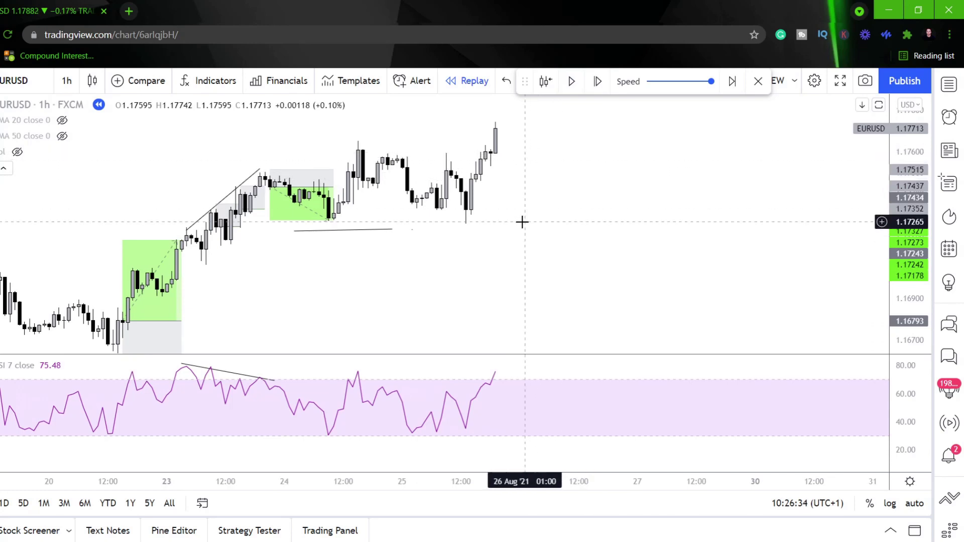
- Draw divergence trend lines under the two 25 Aug lows, falling on price and rising on the RSI
left_click_drag(595, 230, 571, 252)
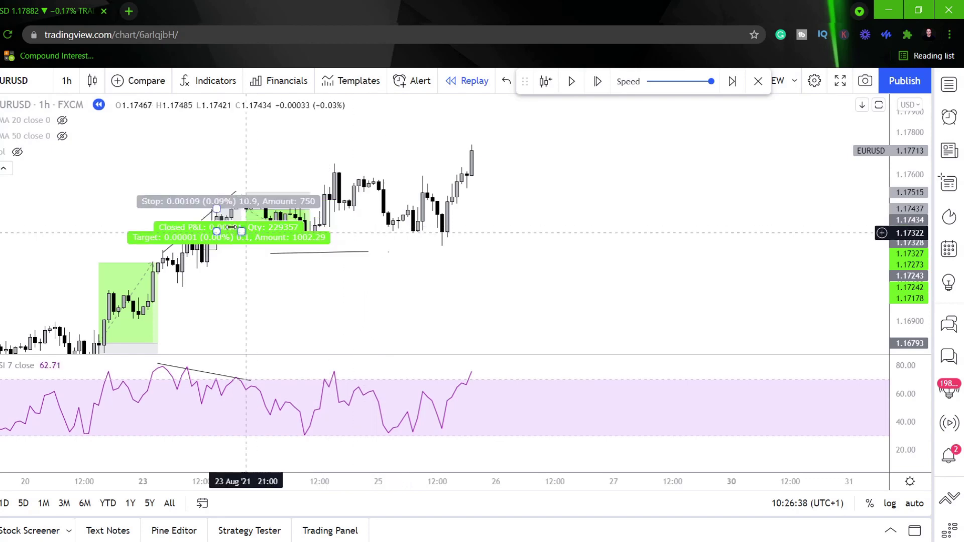
mouse_move(402, 231)
left_mouse_down()
mouse_move(447, 255)
mouse_move(446, 244)
left_mouse_up()
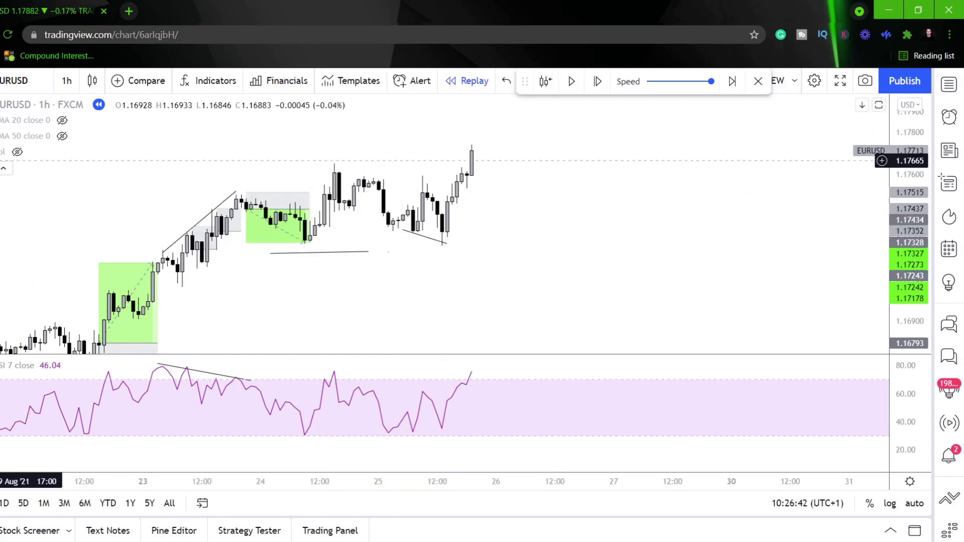
left_click_drag(450, 431, 461, 429)
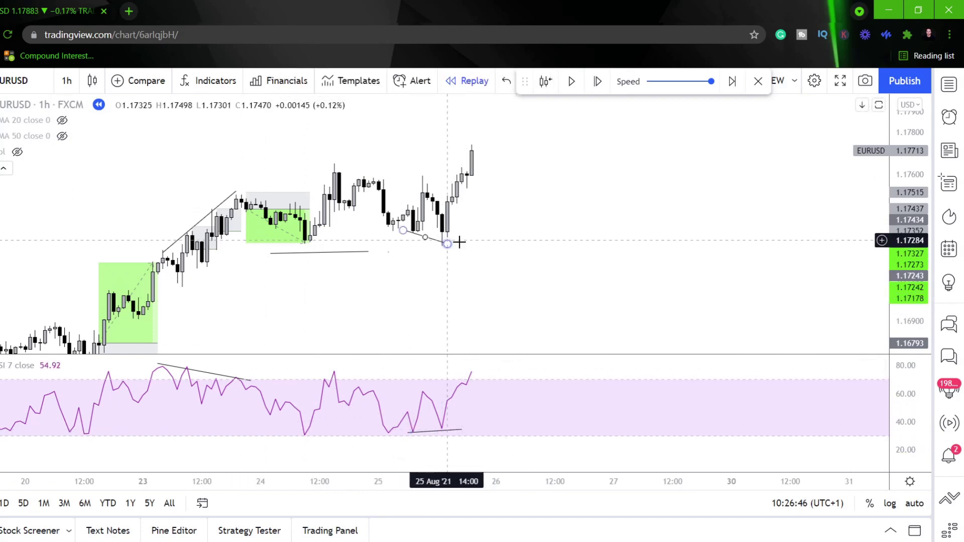
- Place a long position at the 25 Aug 14:00 candle with entry 1.17423, stop 1.17218 and target 1.17835
left_click_drag(564, 251, 554, 258)
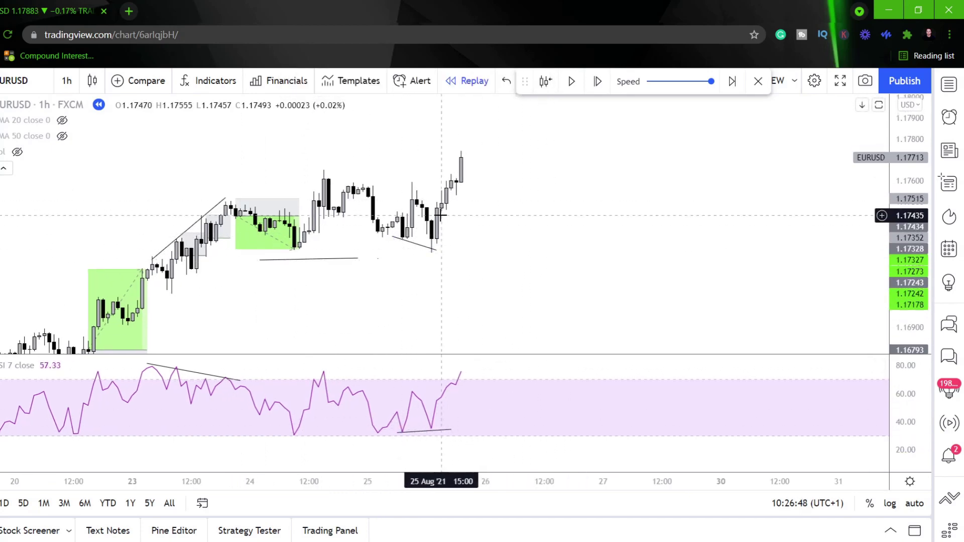
left_click(2, 251)
left_click(35, 253)
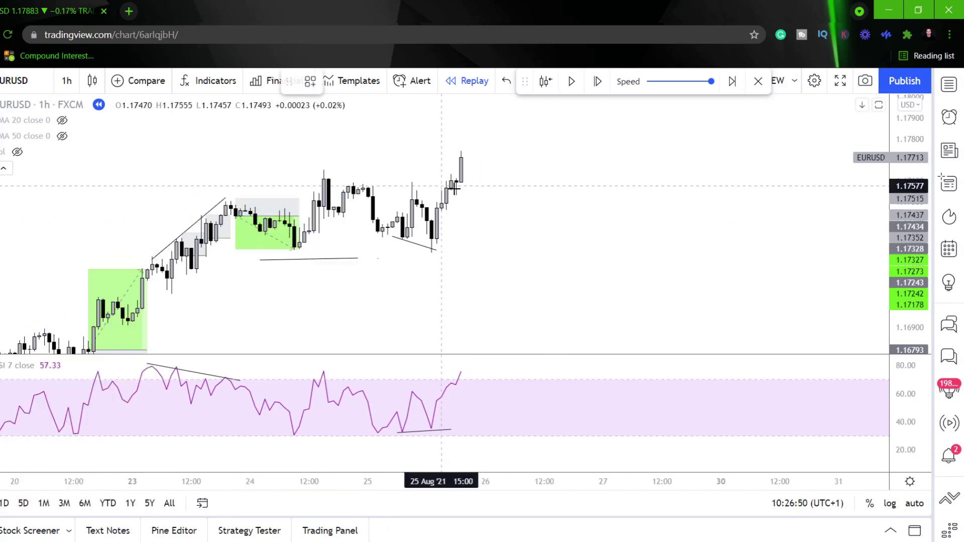
left_click(436, 217)
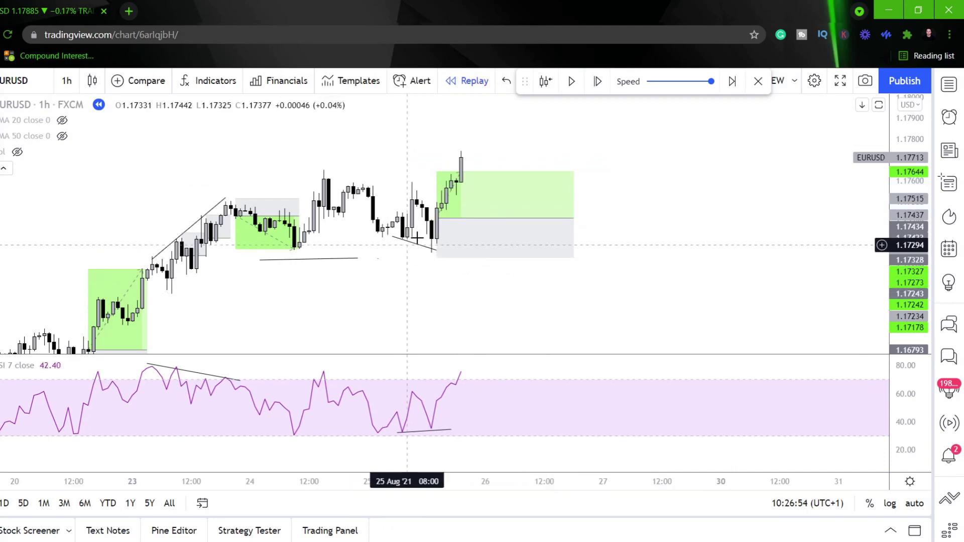
left_click_drag(436, 258, 436, 261)
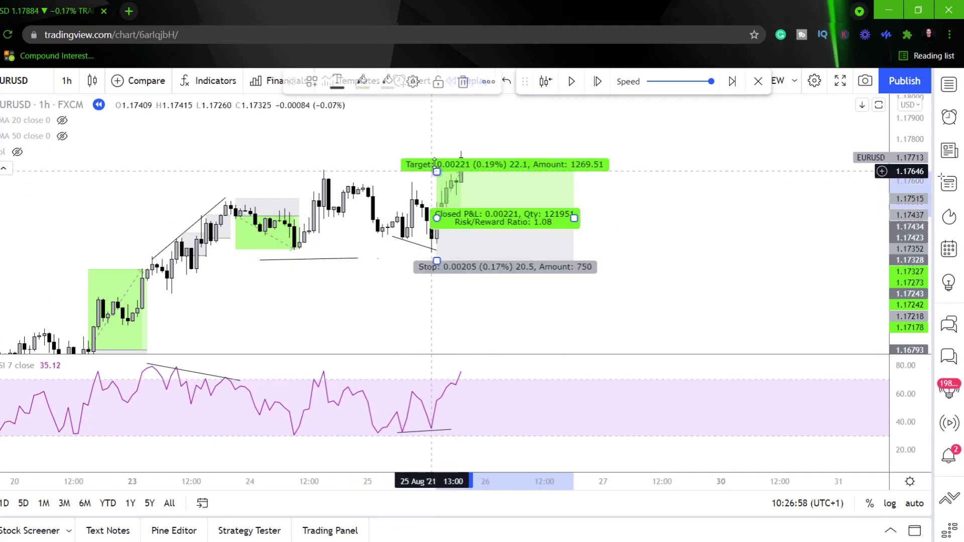
left_click_drag(434, 170, 436, 142)
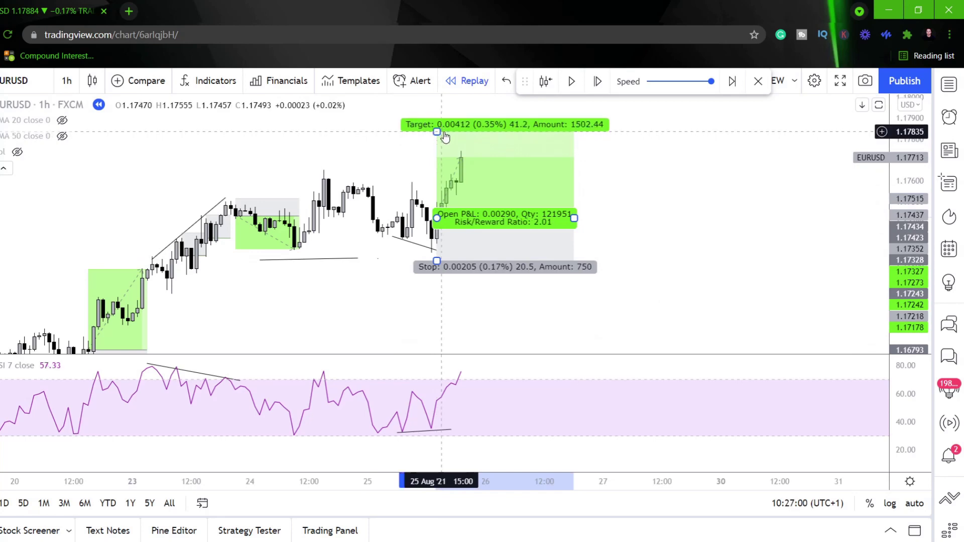
left_click(730, 213)
- Run the replay forward through 27 Aug, extending the long position's end date to keep up with price
left_click(571, 82)
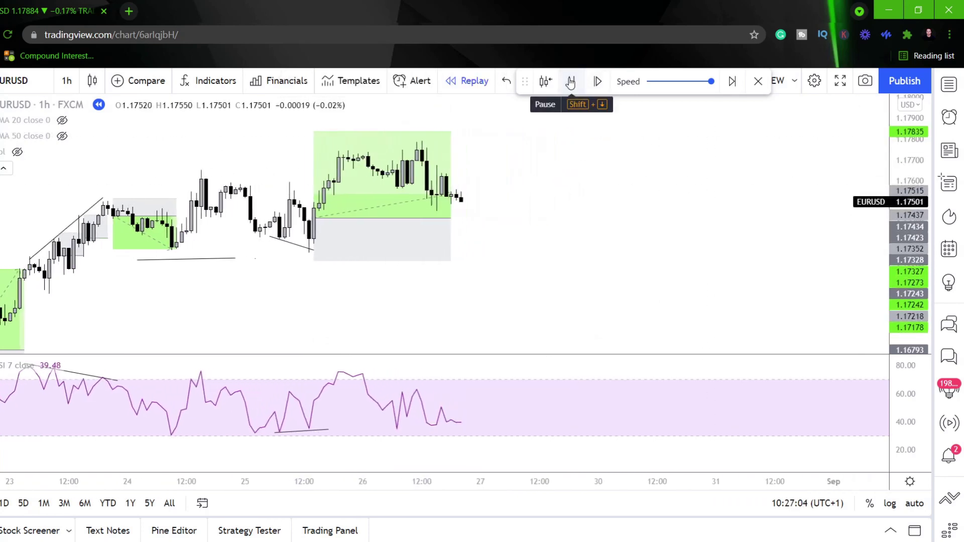
left_click(570, 81)
left_click_drag(420, 219, 524, 214)
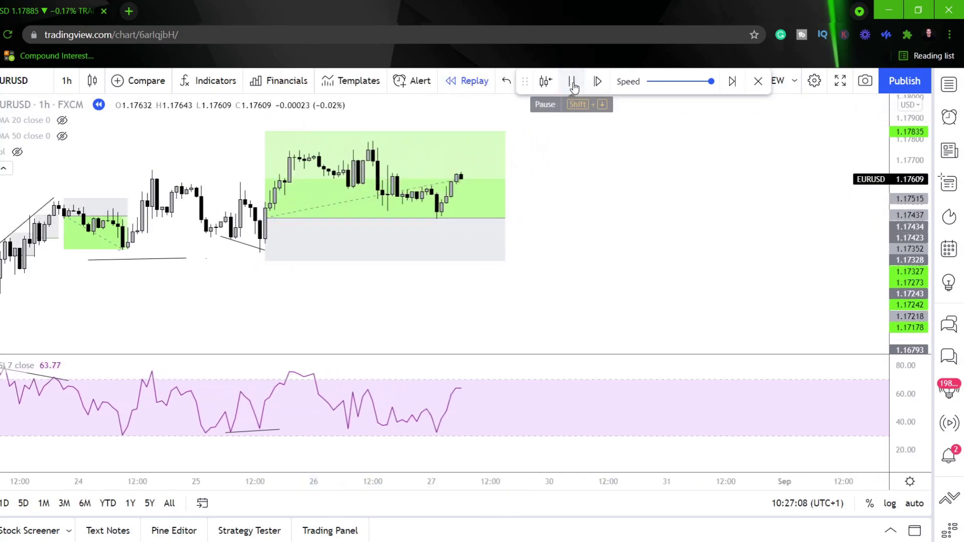
left_click(572, 81)
left_click_drag(576, 218, 568, 243)
scroll(540, 249, "down", 2)
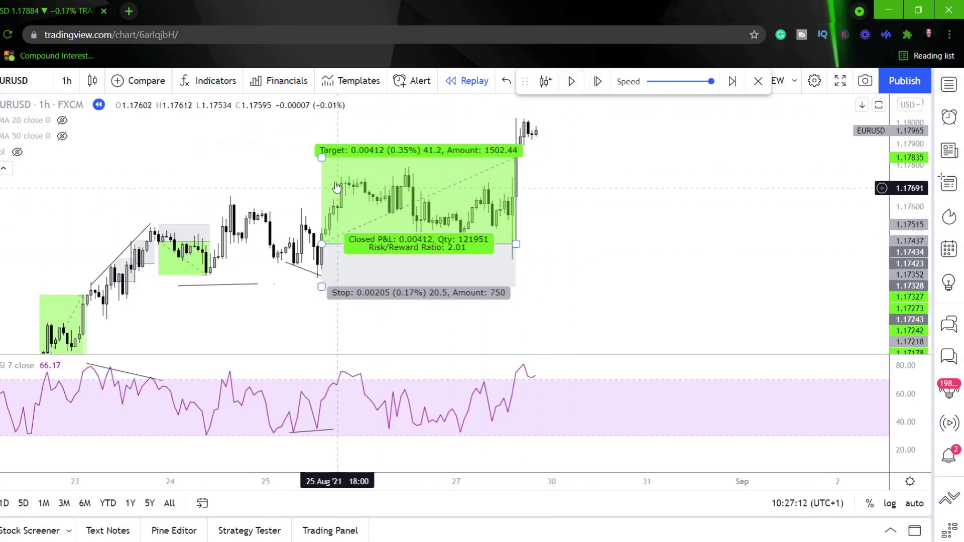
- Draw divergence lines across the 25 and 26 Aug highs, rising on price and falling on the RSI, and shorten the long position before the second high
left_click(185, 158)
left_click(320, 175)
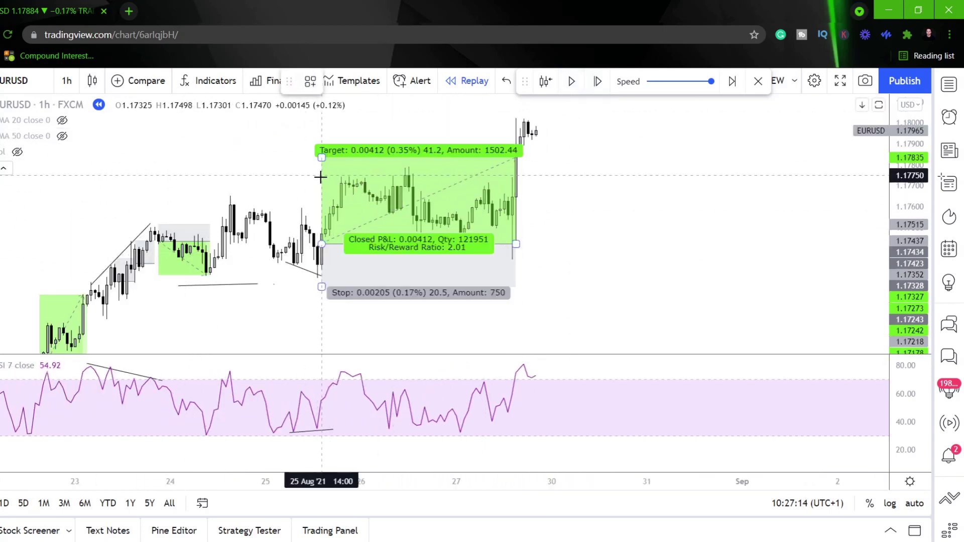
left_click(410, 170)
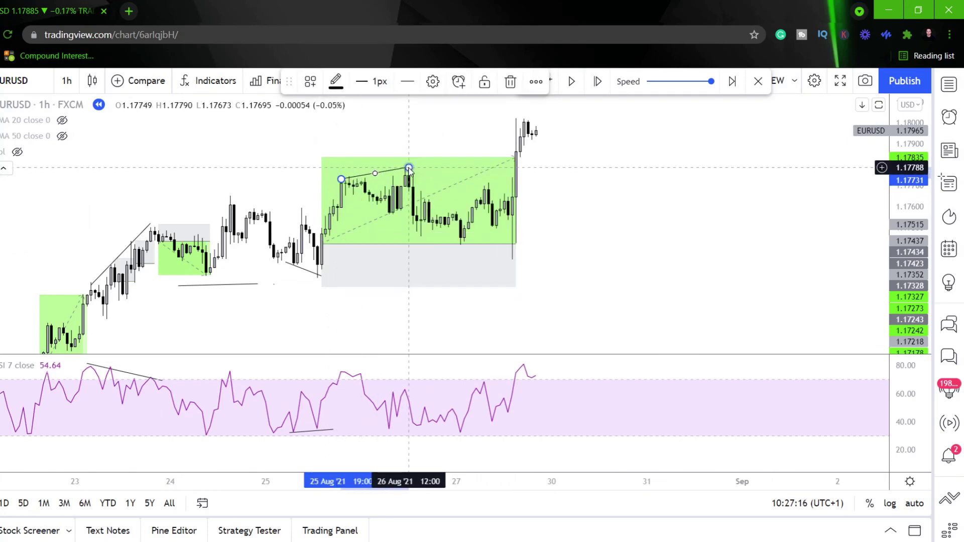
left_click_drag(516, 244, 392, 244)
left_click(476, 258)
left_click(338, 372)
left_click(413, 393)
left_click(436, 327)
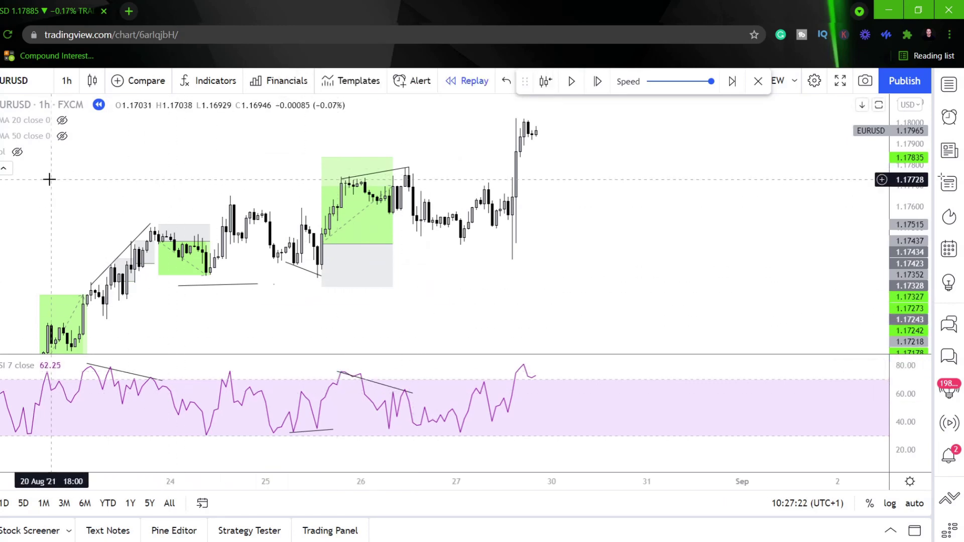
- Place a short position at the 26 Aug 12:00 candle with entry 1.17681, stop 1.17810 and target 1.17432, ending at 27 Aug 09:00
left_click(1, 162)
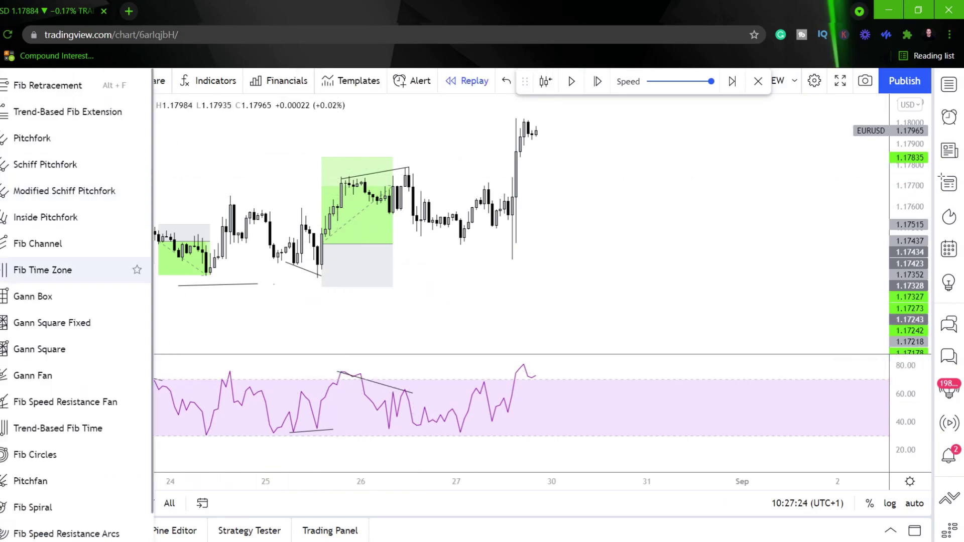
left_click(2, 266)
left_click(20, 279)
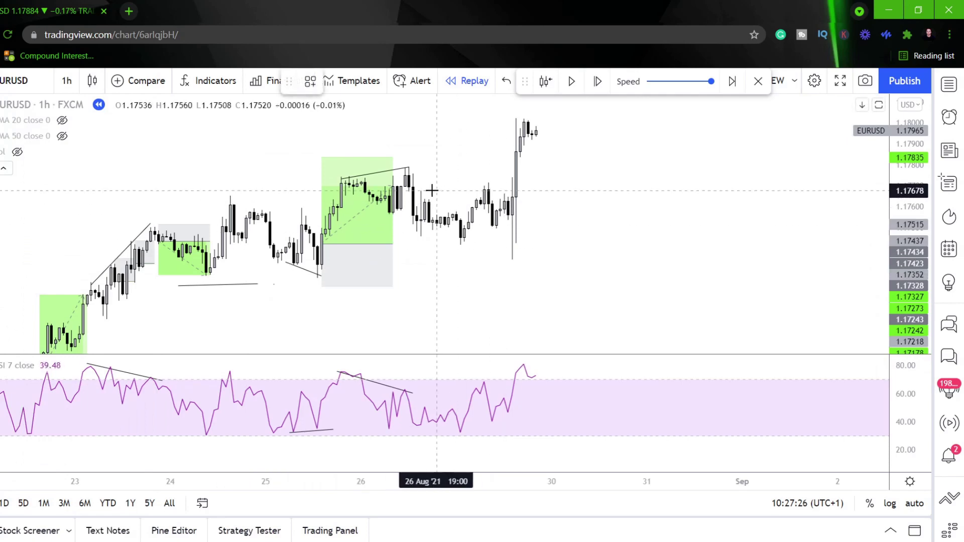
left_click(408, 190)
left_click_drag(413, 136, 409, 163)
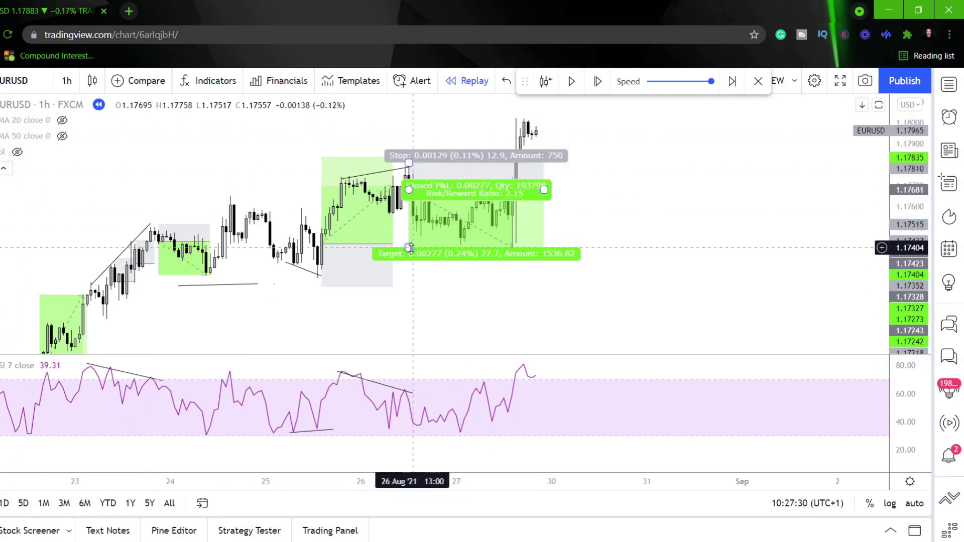
left_click_drag(409, 247, 408, 241)
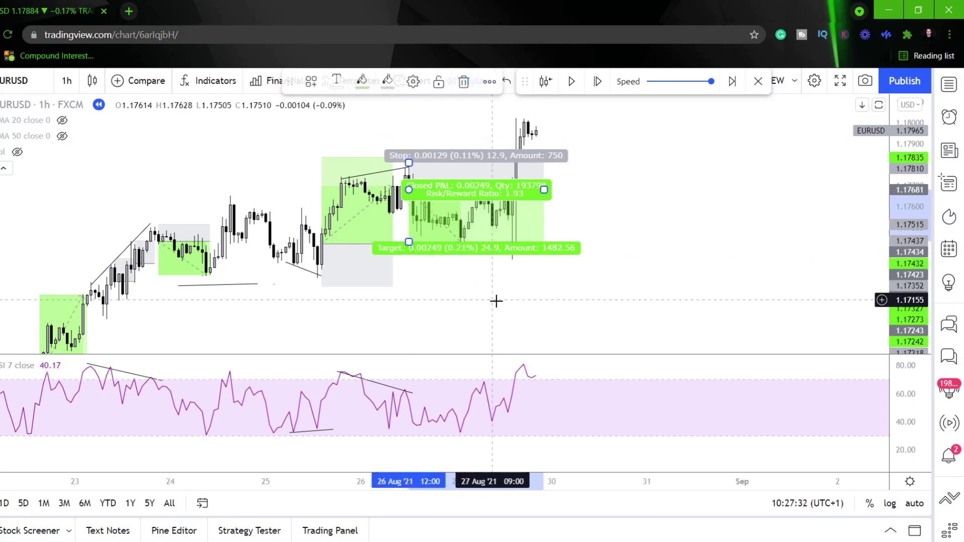
left_click_drag(544, 190, 492, 190)
left_click(603, 304)
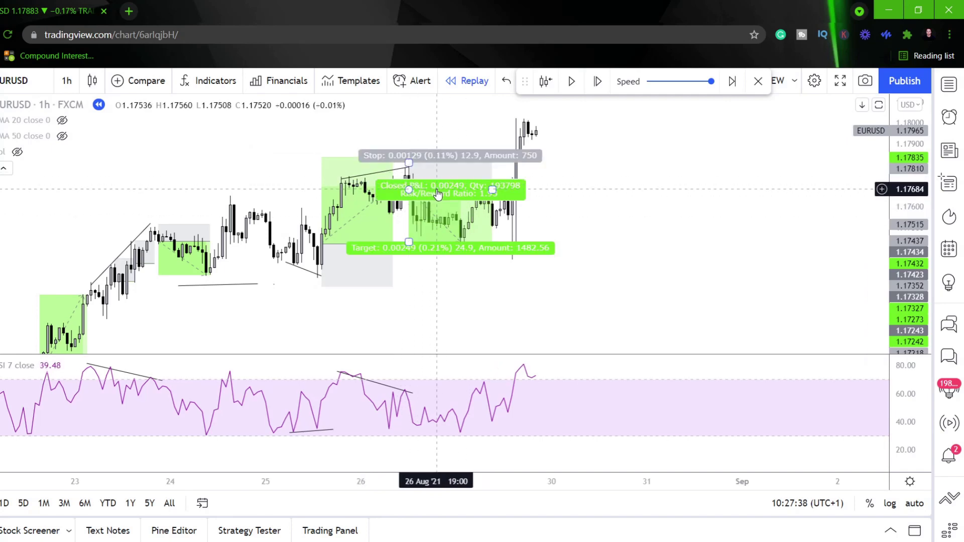
- Delete the 26 Aug short position and extend the 25 Aug long position past the 27 Aug breakout candle
left_click(437, 193)
key("Delete")
left_click_drag(394, 245, 531, 251)
left_click(668, 291)
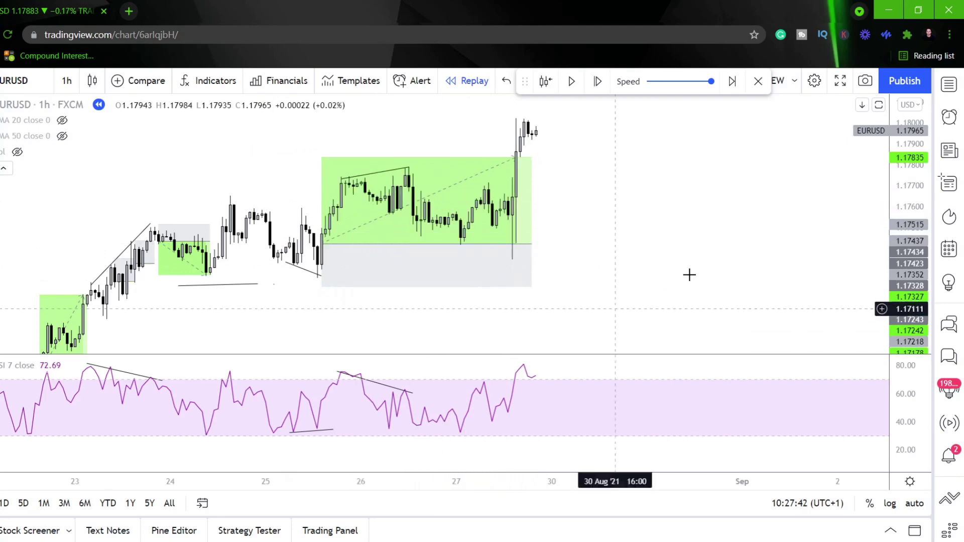
- Draw a falling trend line under the two 27 Aug lows on the price chart
left_click(465, 273)
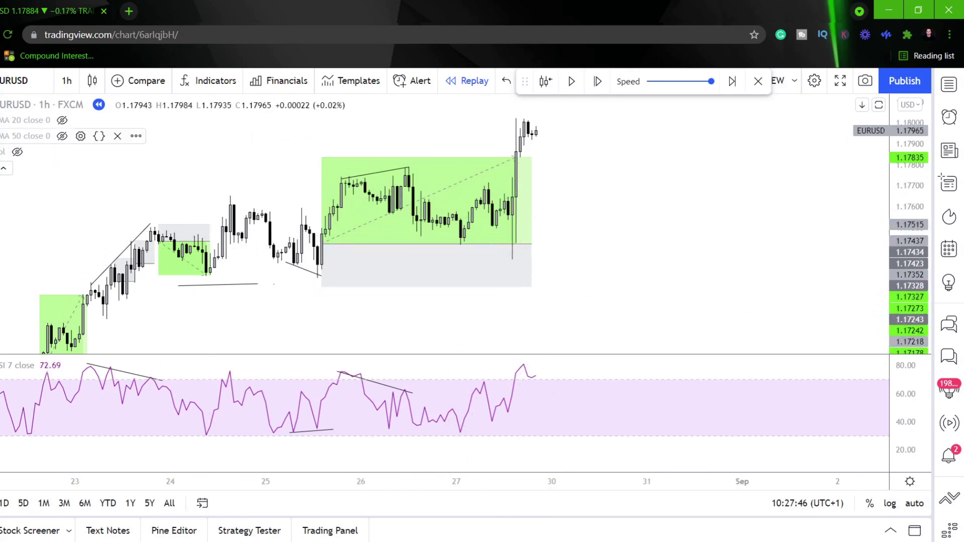
left_click(469, 248)
left_click_drag(458, 244, 514, 259)
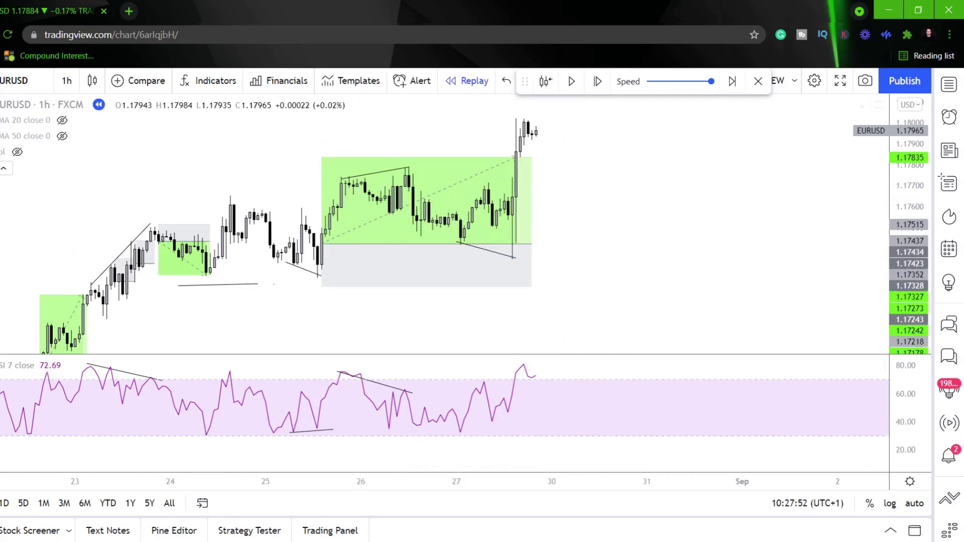
- Place a long position at the 27 Aug 15:00 candle with entry 1.17772, a 46.0-pip stop and target 1.18832
left_click(529, 199)
left_click(516, 175)
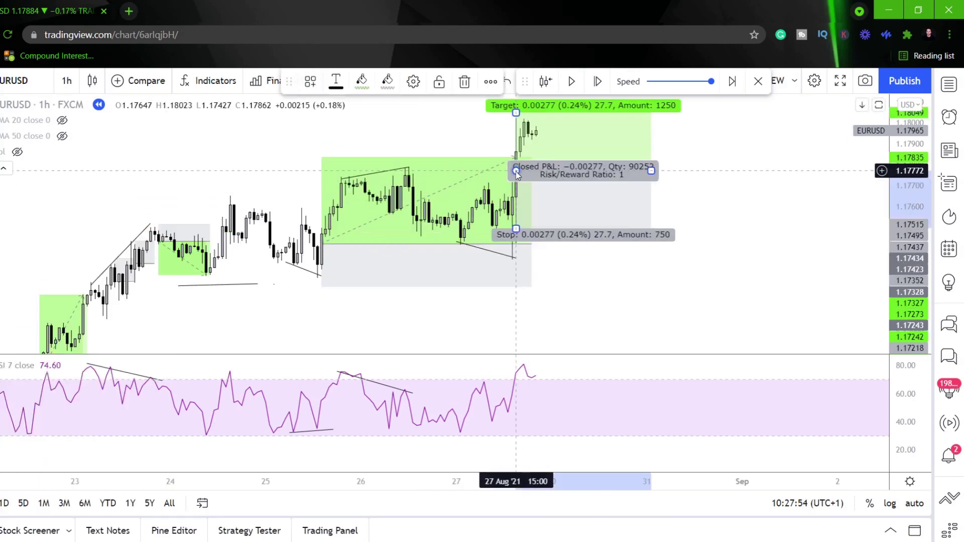
left_click_drag(515, 227, 515, 264)
left_click_drag(749, 200, 741, 271)
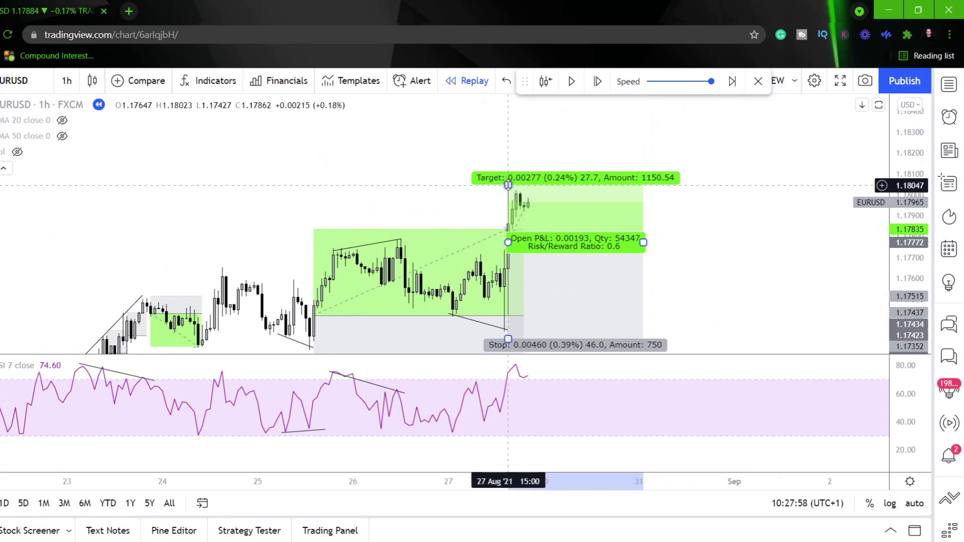
left_click_drag(508, 185, 508, 95)
left_click_drag(852, 151, 853, 174)
left_click_drag(911, 151, 911, 261)
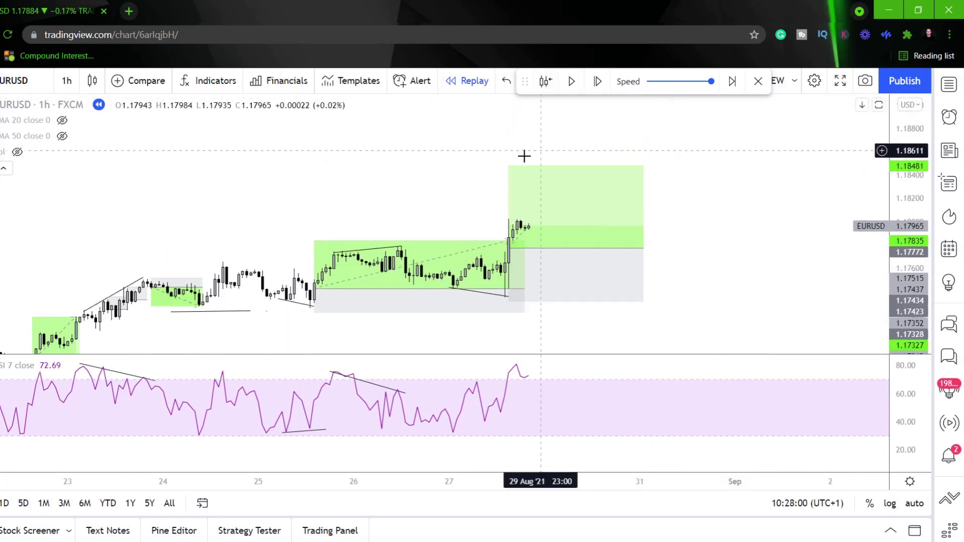
left_click_drag(509, 167, 509, 125)
scroll(760, 213, "down", 3)
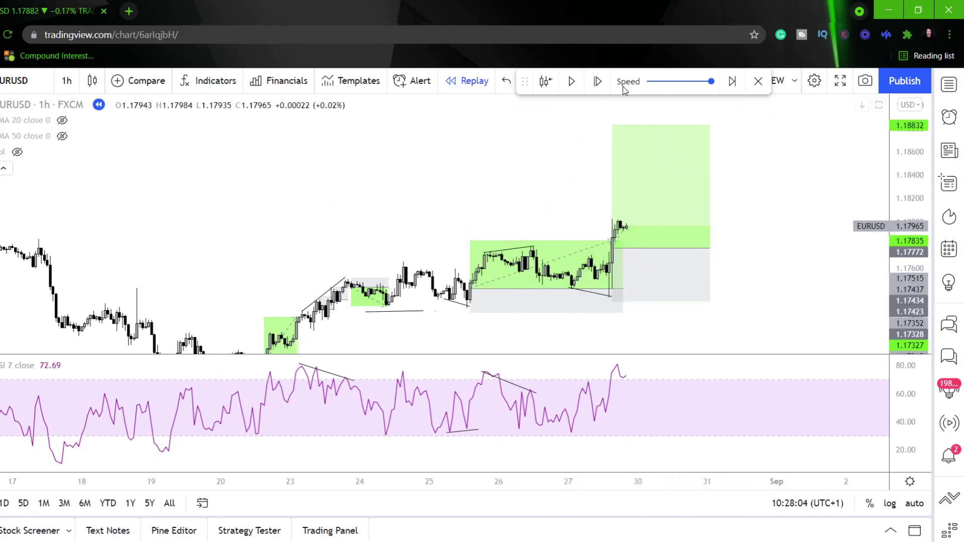
- Run the replay through 1 Sep, extending the 27 Aug long position to 1 Sep 20:00 and lowering its target to 1.18690
left_click(569, 84)
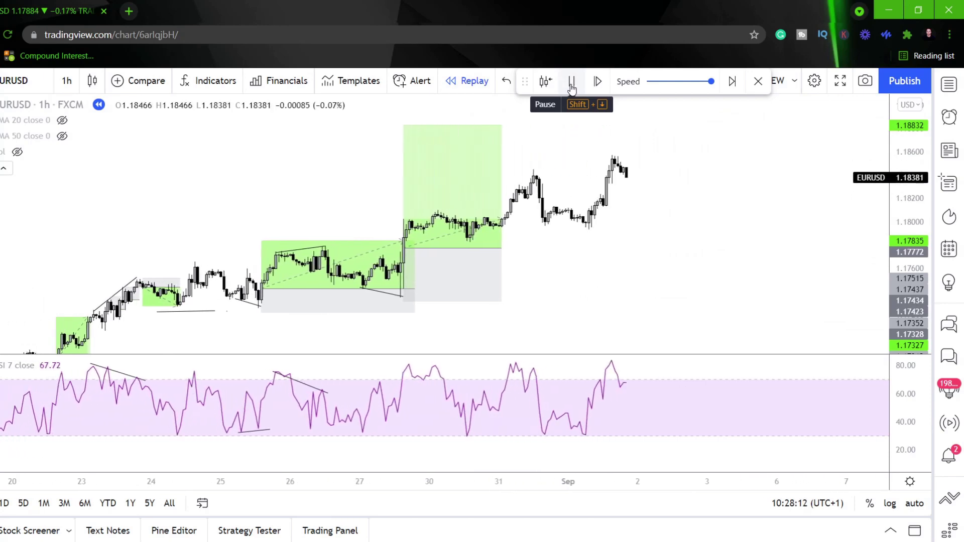
left_click(571, 88)
left_click_drag(487, 248, 612, 248)
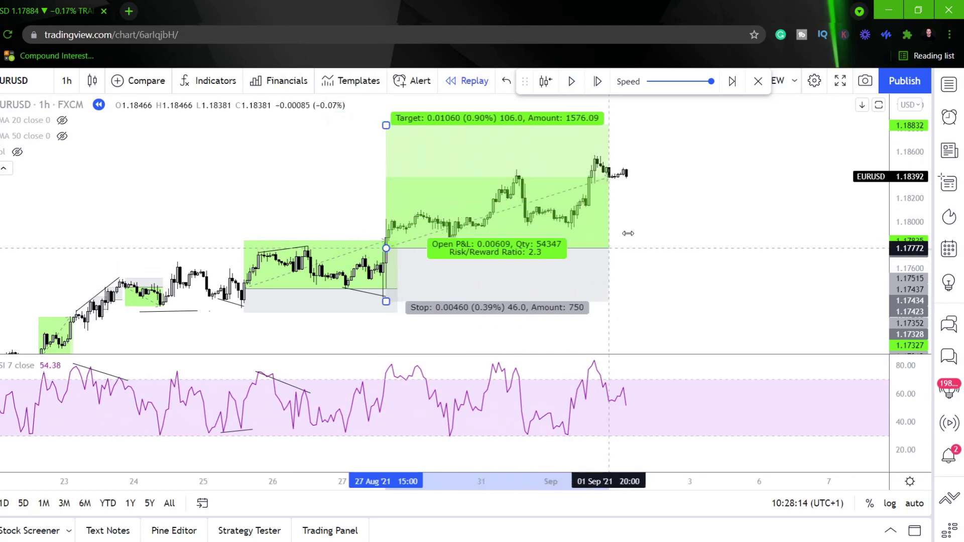
left_click_drag(386, 125, 386, 142)
- Continue the replay into 2 Sep until price passes the target, and delete the 27 Aug long position
left_click(571, 86)
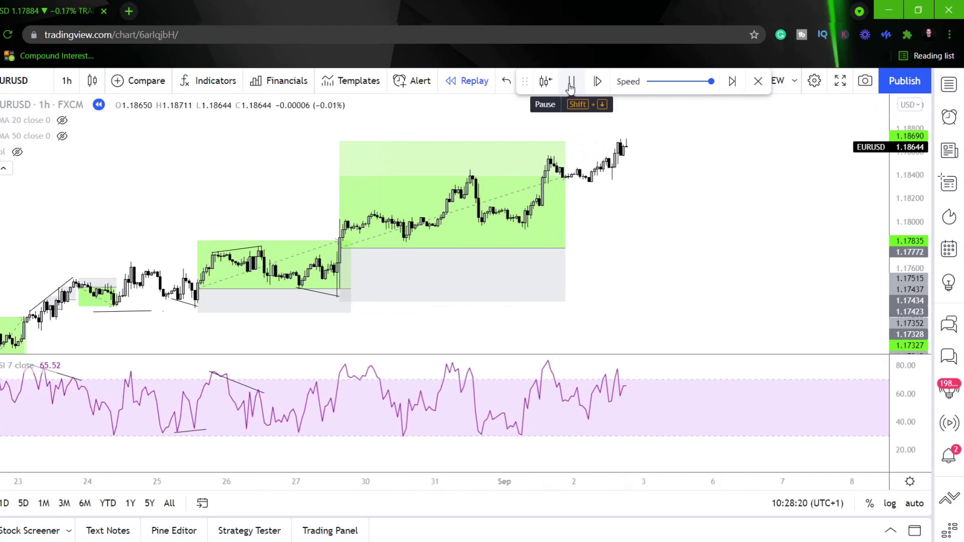
left_click(571, 85)
left_click(559, 249)
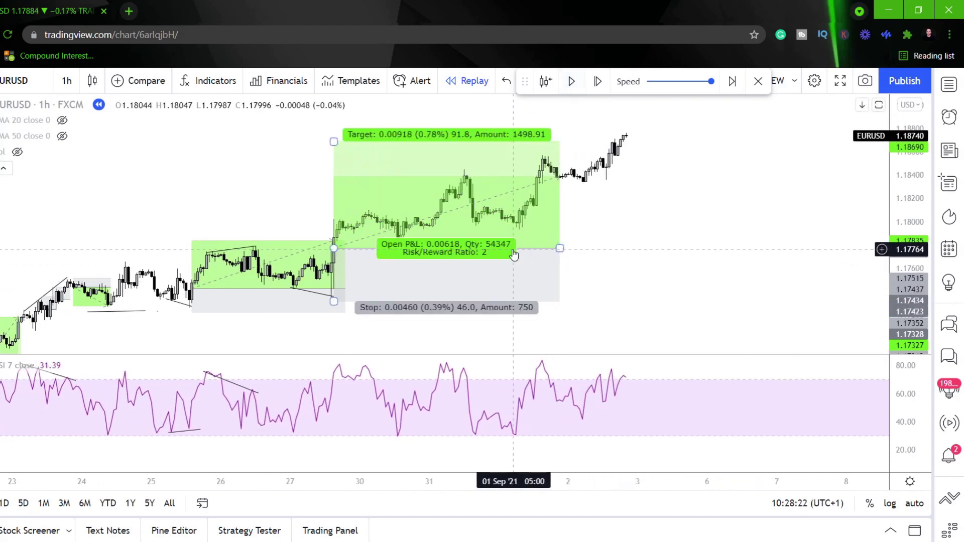
key("Delete")
- Draw divergence lines across the 27 Aug and 30 Aug highs, rising on price and falling on the RSI
left_click_drag(915, 317, 915, 196)
left_click_drag(794, 300, 818, 328)
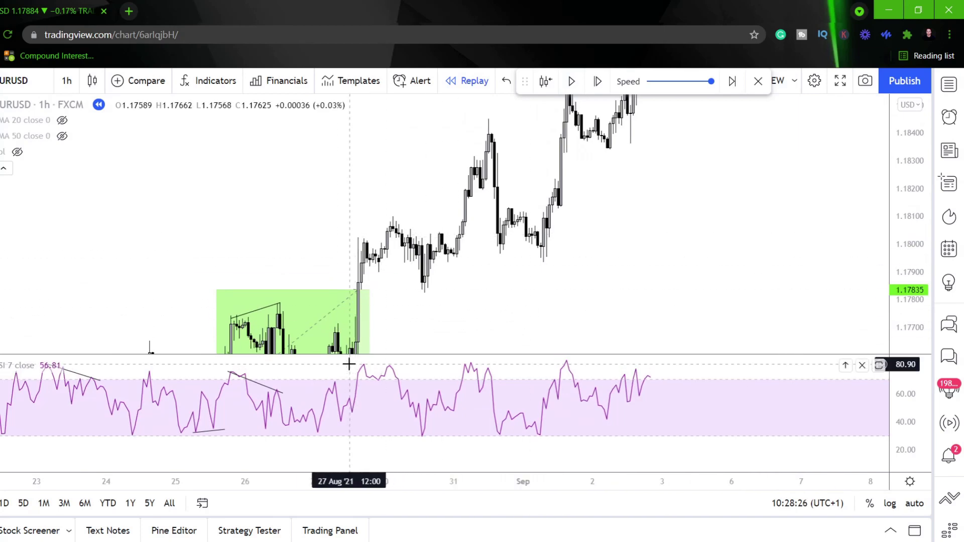
left_click_drag(904, 295, 803, 244)
left_click_drag(799, 265, 845, 232)
scroll(809, 249, "up", 4)
left_click_drag(484, 299, 578, 310)
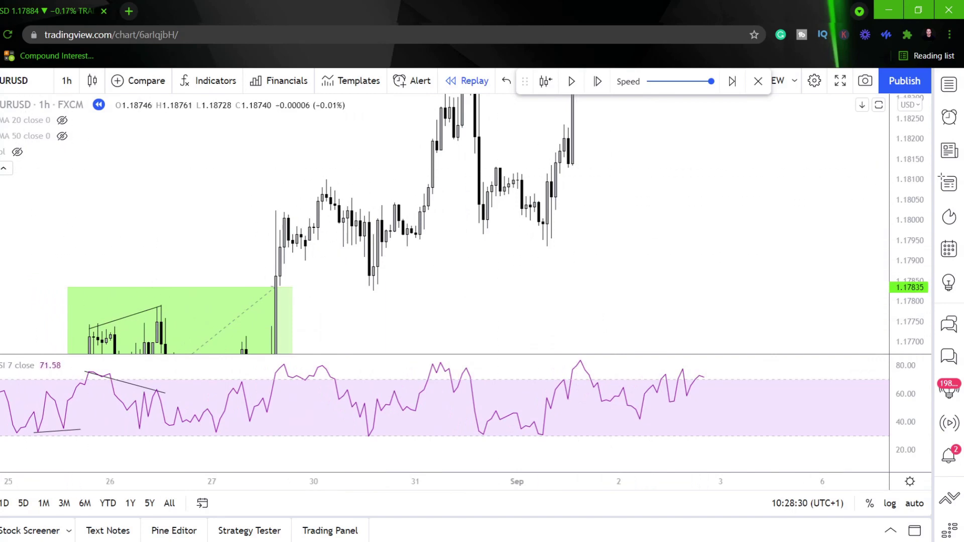
left_click(335, 178)
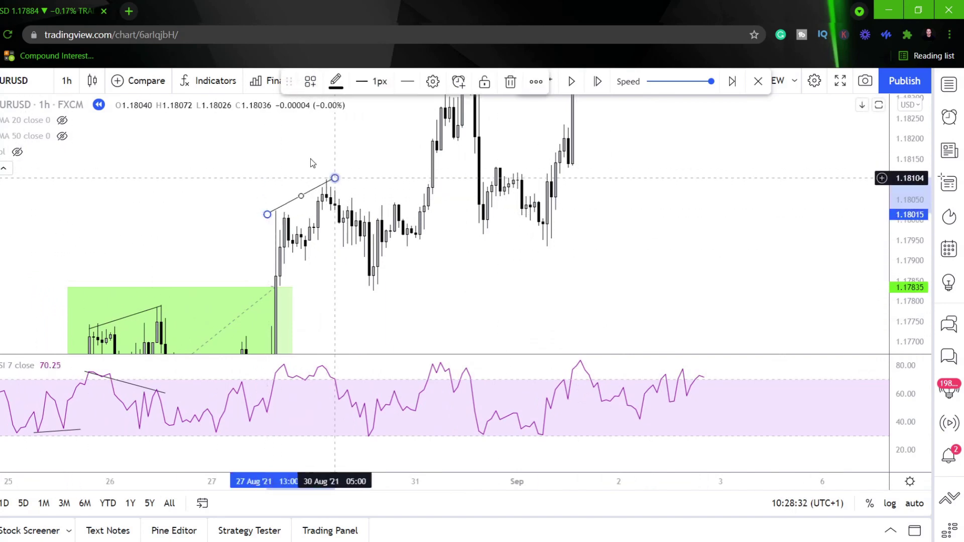
left_click(307, 158)
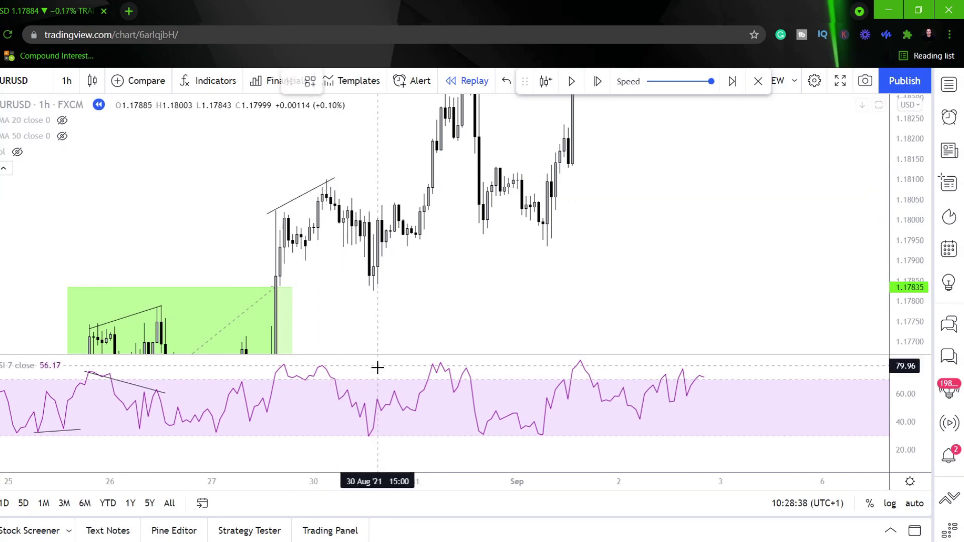
left_click(334, 368)
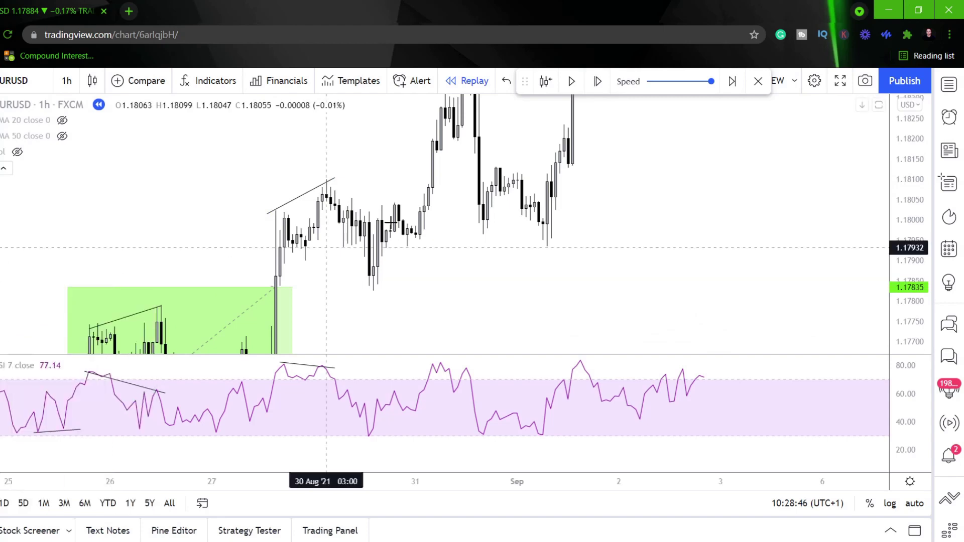
- Place a short position from the 30 Aug 04:00 candle to 18:00 with entry 1.18041, stop 1.18112 and target 1.17901
left_click(332, 206)
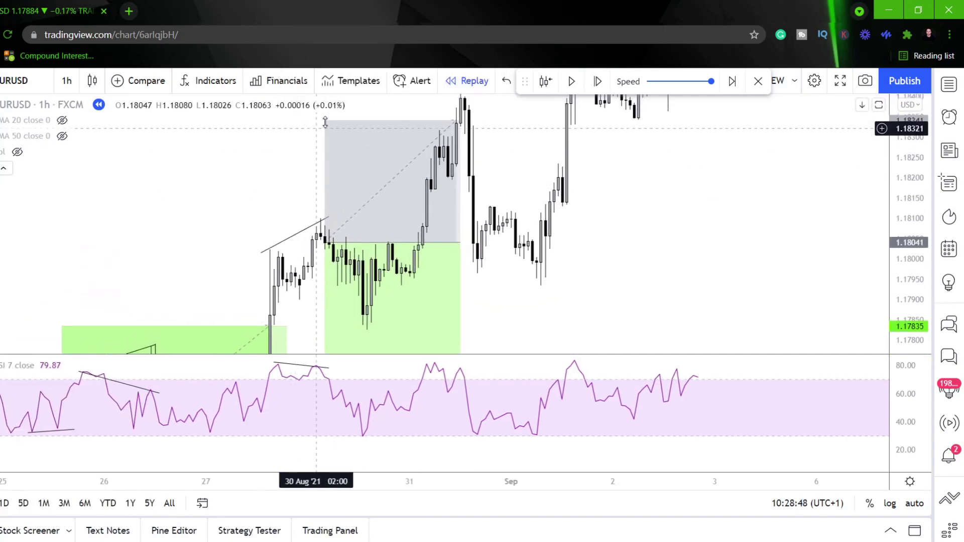
left_click_drag(323, 150, 327, 209)
left_click(333, 162)
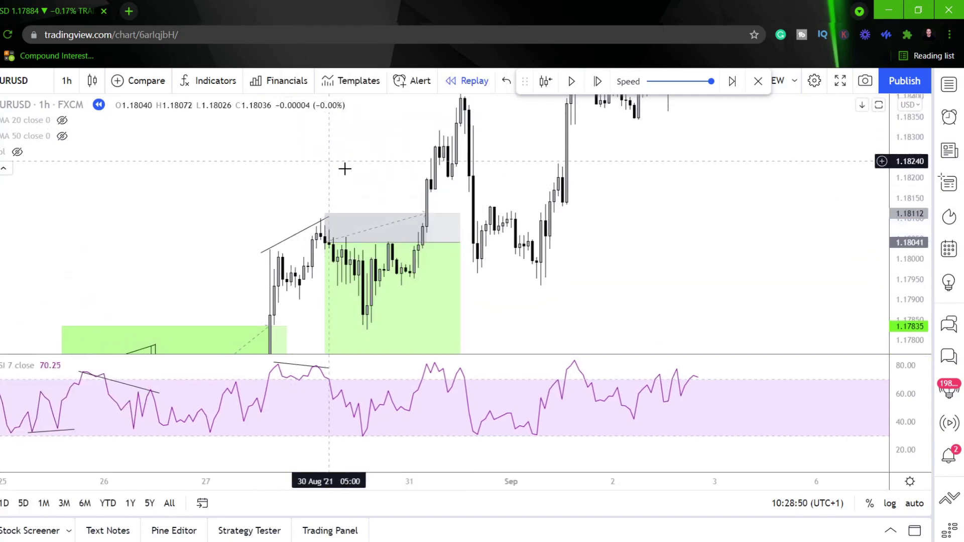
left_click_drag(613, 277, 617, 173)
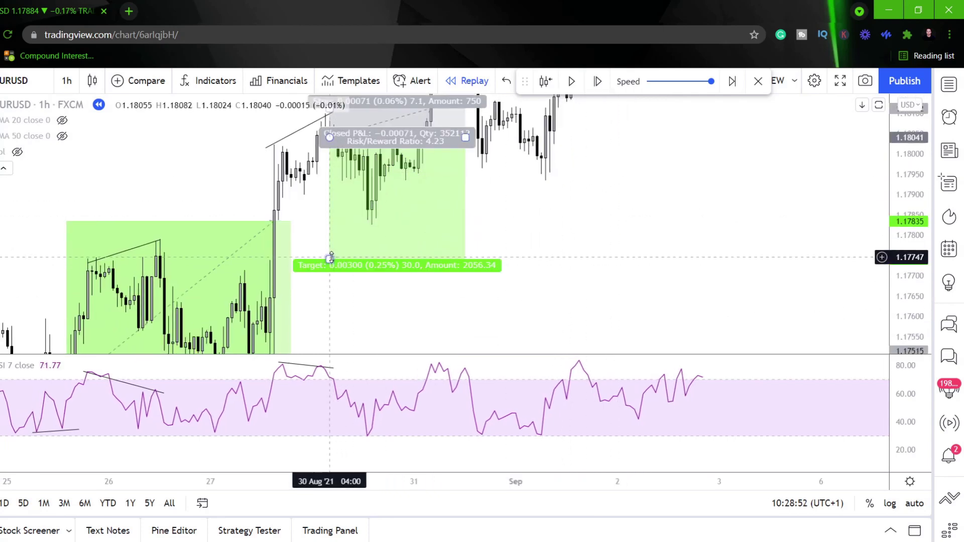
left_click_drag(330, 258, 334, 194)
left_click_drag(482, 291, 504, 317)
left_click(511, 271)
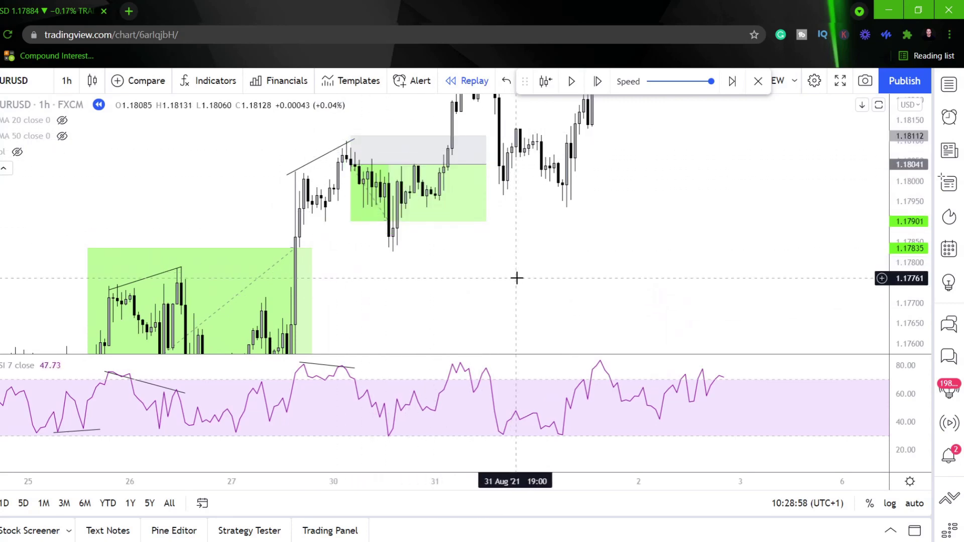
left_click_drag(486, 164, 402, 164)
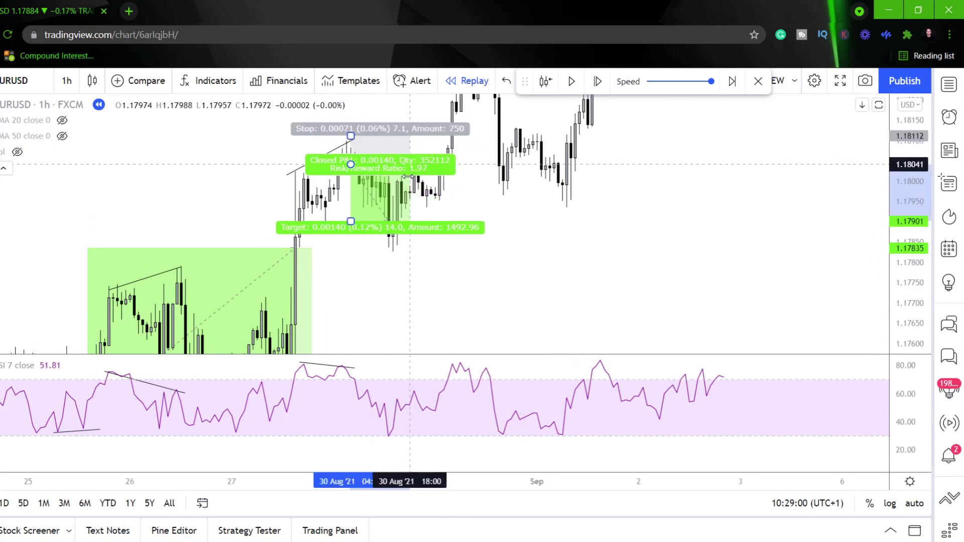
left_click(574, 249)
left_click_drag(536, 288, 341, 311)
left_click_drag(899, 188, 868, 264)
scroll(813, 236, "down", 1)
left_click_drag(594, 244, 245, 261)
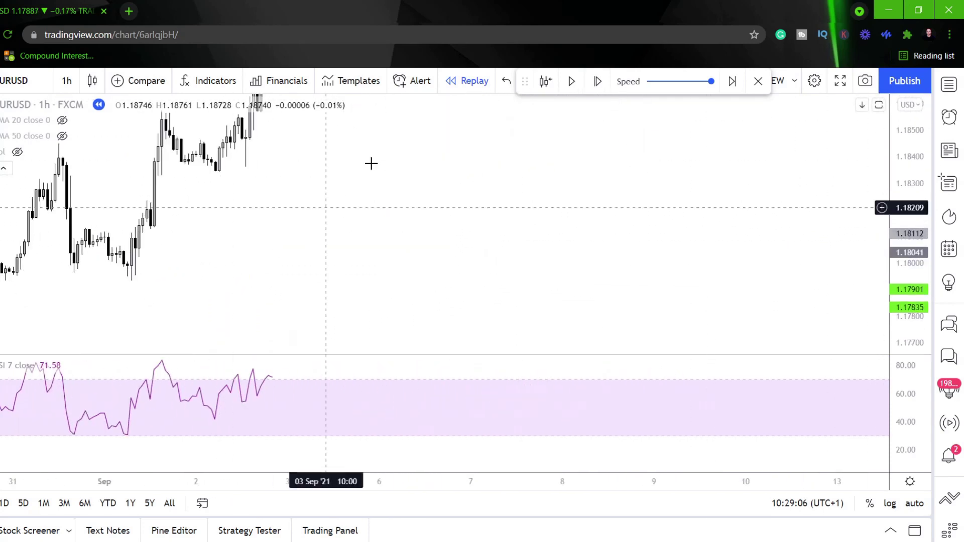
left_click_drag(338, 193, 314, 257)
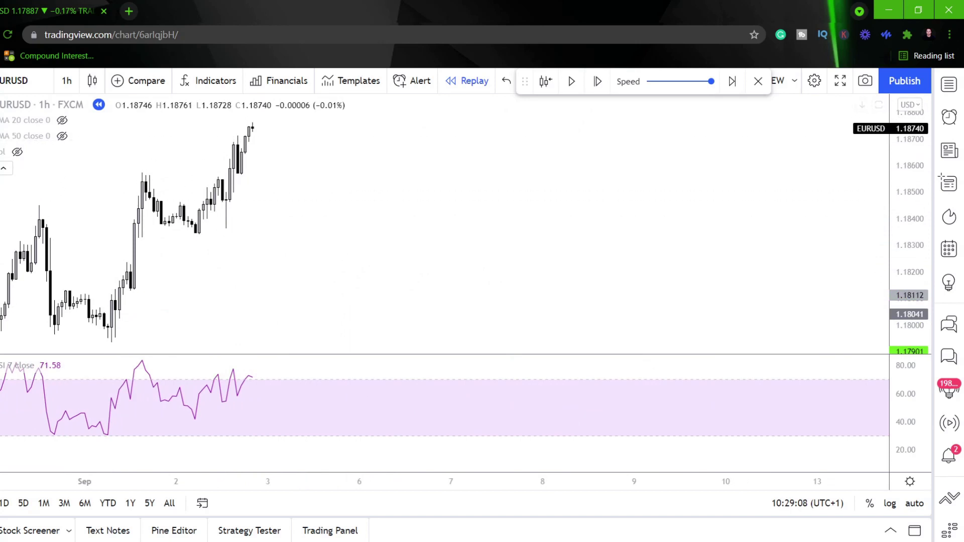
left_click(1, 134)
left_click(1, 161)
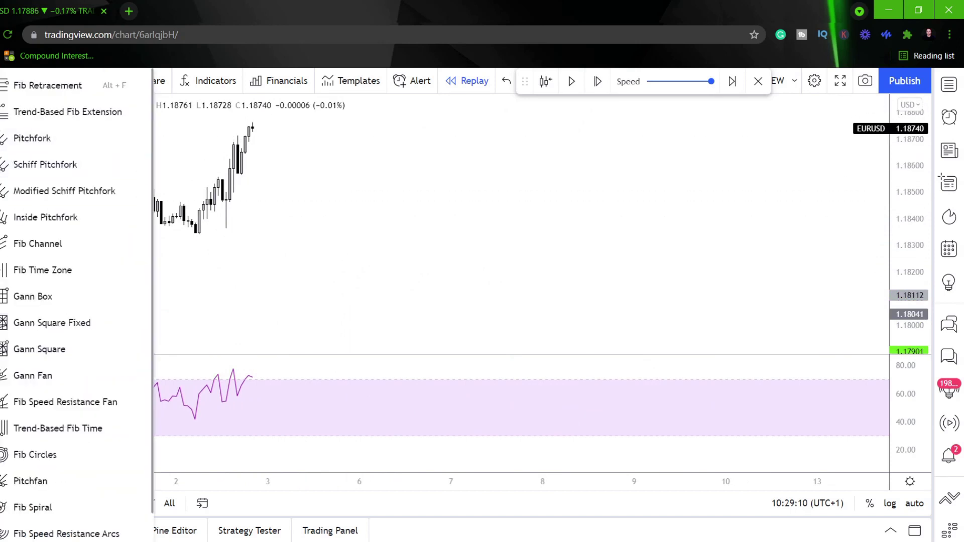
left_click(1, 213)
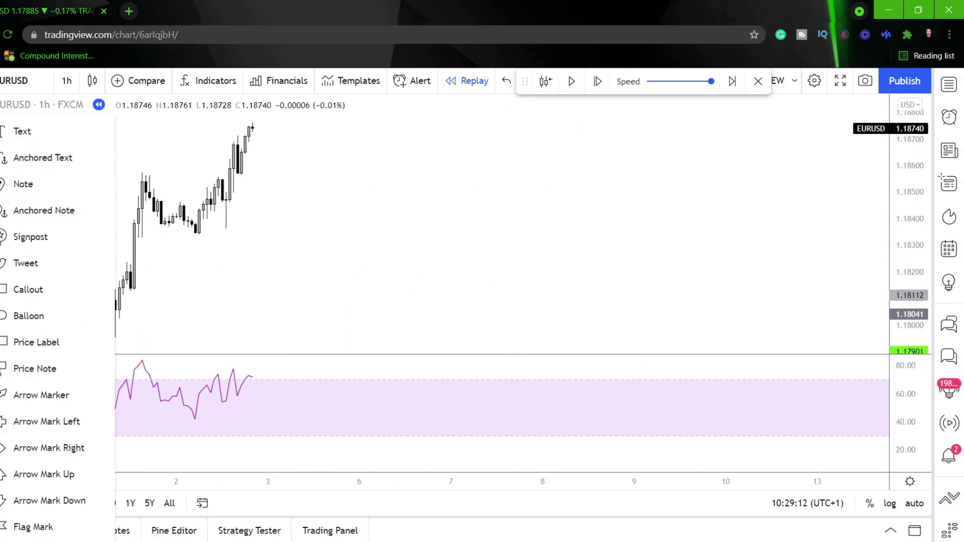
left_click(472, 281)
right_click(472, 281)
left_click(371, 231)
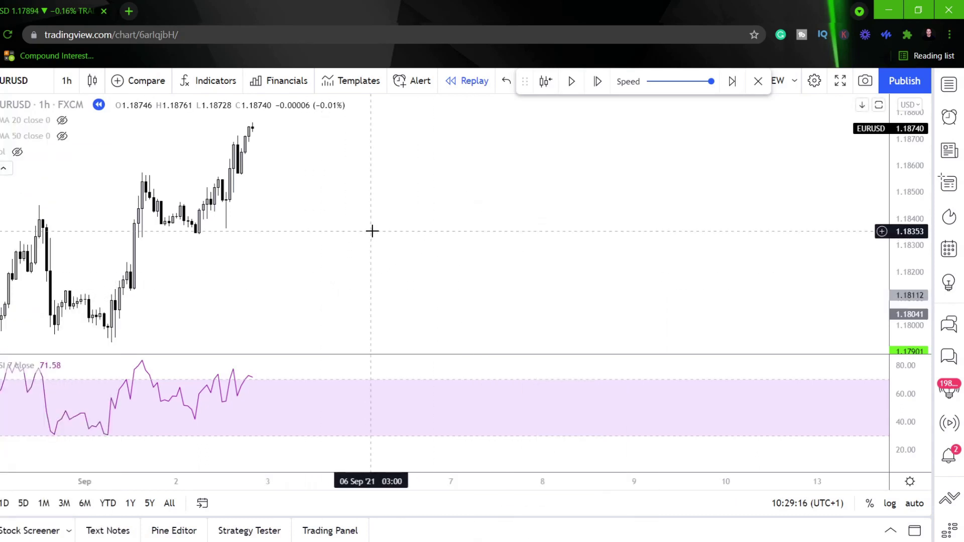
- Check the August price action against the 20 and 50 moving averages, and hide both averages again
left_click(62, 120)
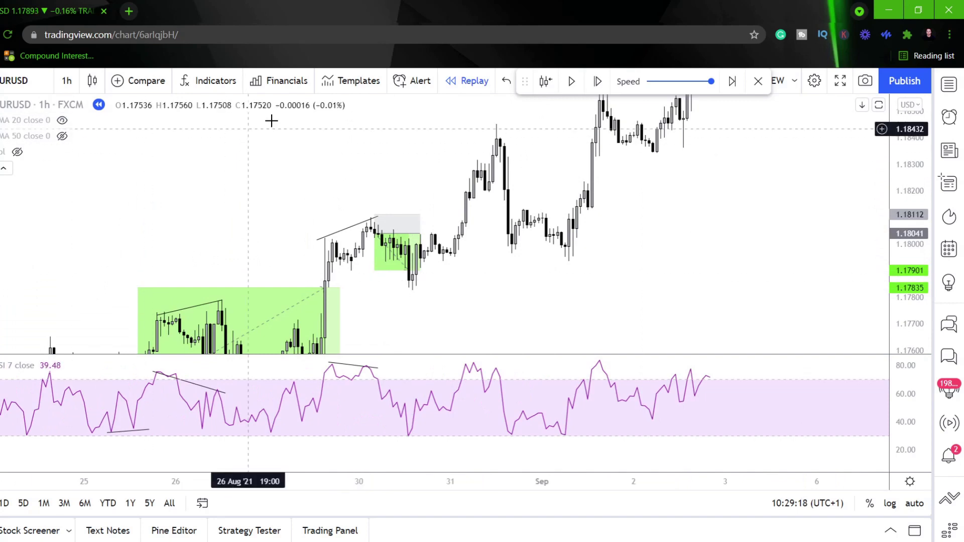
left_click_drag(201, 214, 410, 99)
left_click_drag(160, 226, 260, 158)
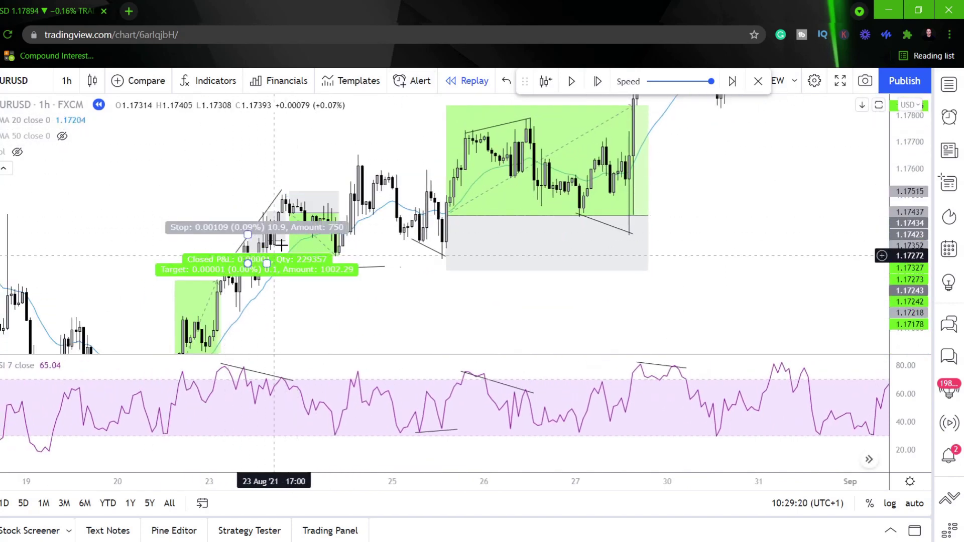
left_click(62, 137)
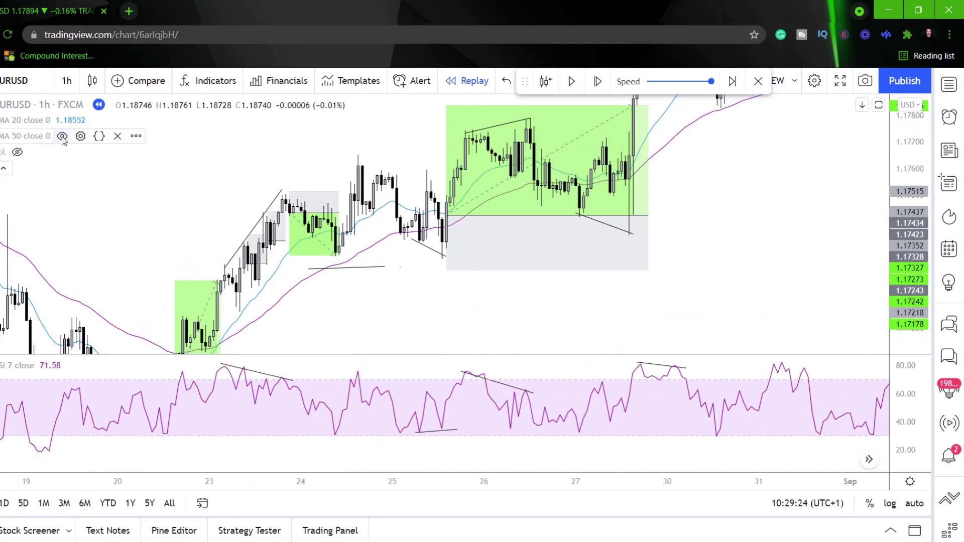
left_click(62, 120)
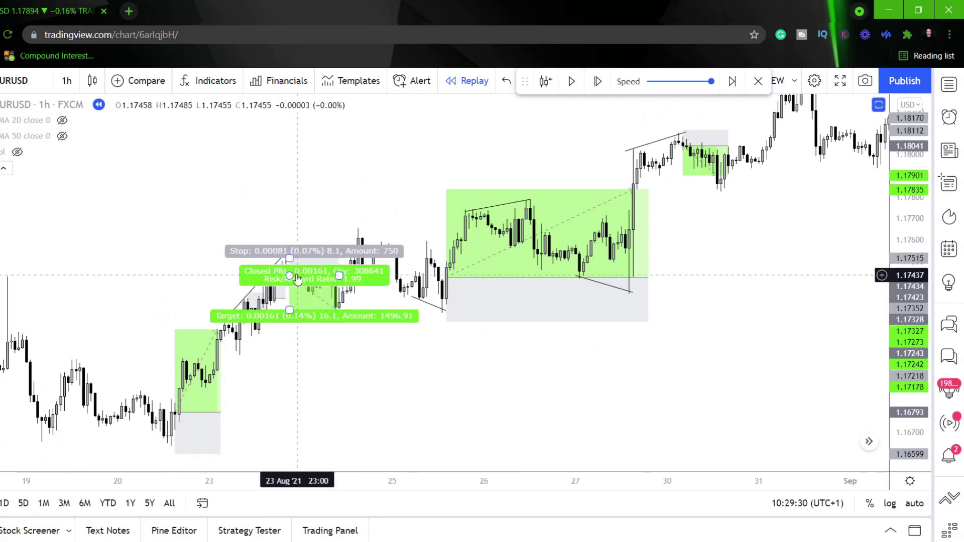
- Review the marked divergences and position outcomes between 19 Aug and 2 Sep on the enlarged price chart
left_click_drag(229, 203, 294, 253)
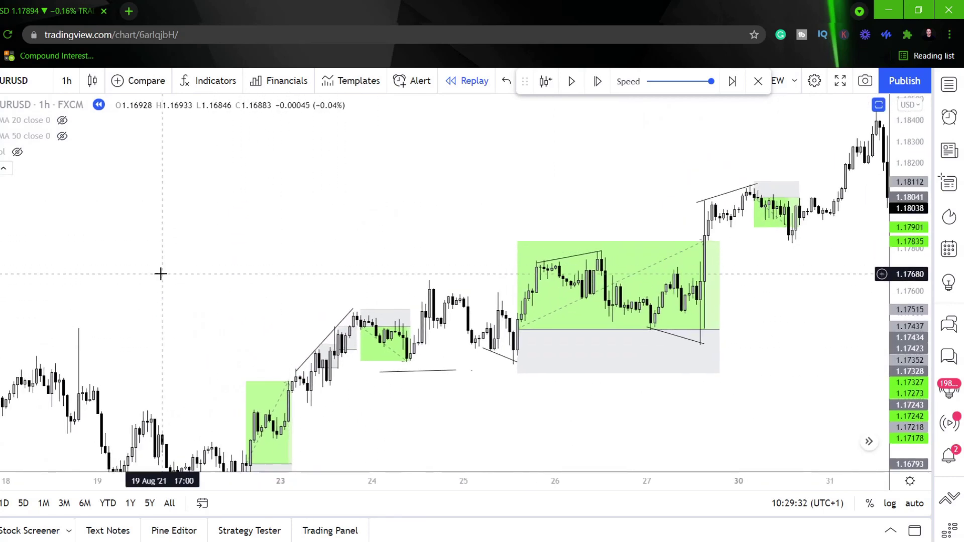
left_click_drag(275, 204, 261, 279)
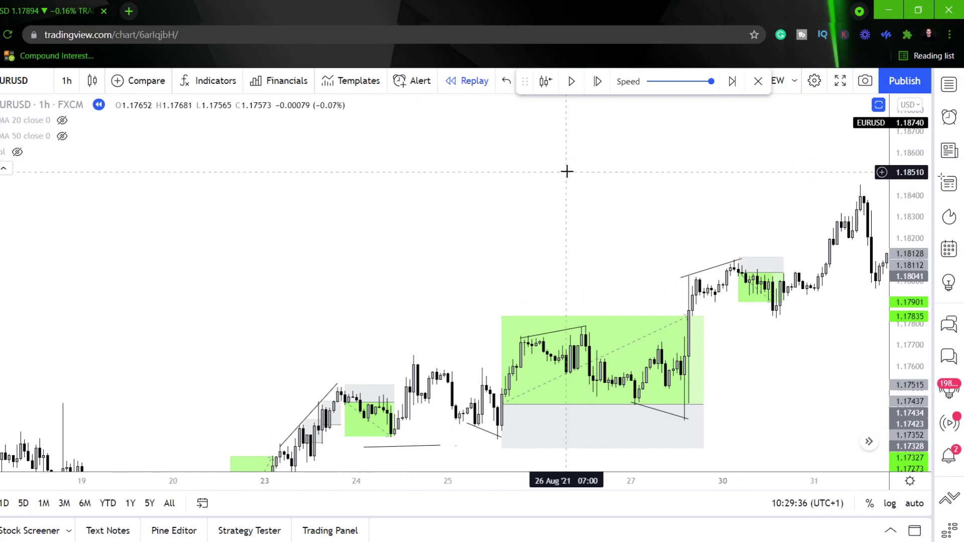
left_click_drag(560, 200, 505, 81)
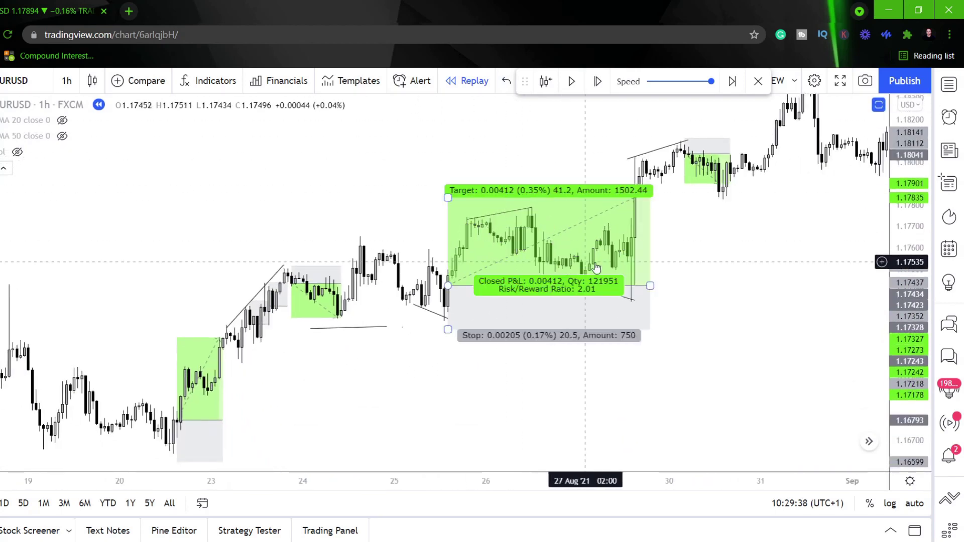
scroll(723, 269, "down", 3)
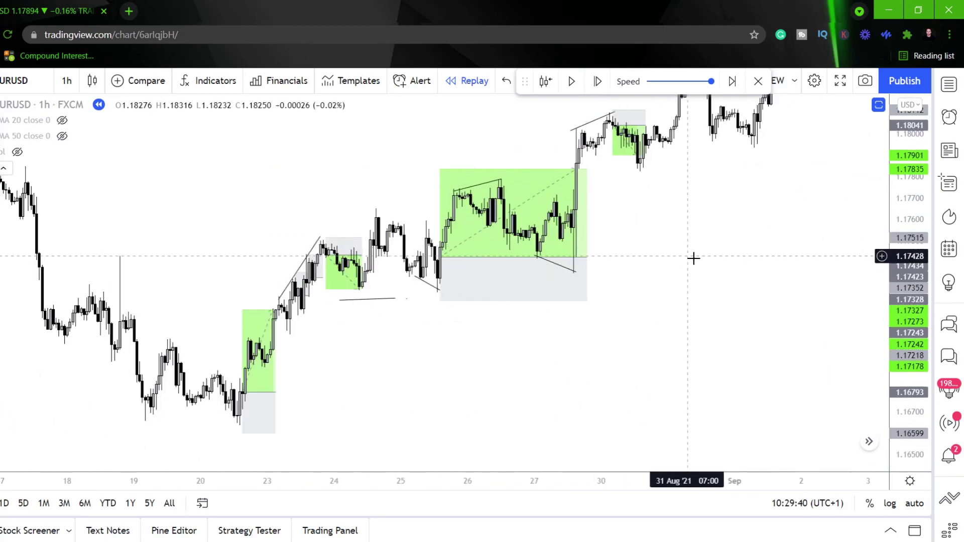
left_click_drag(777, 264, 651, 307)
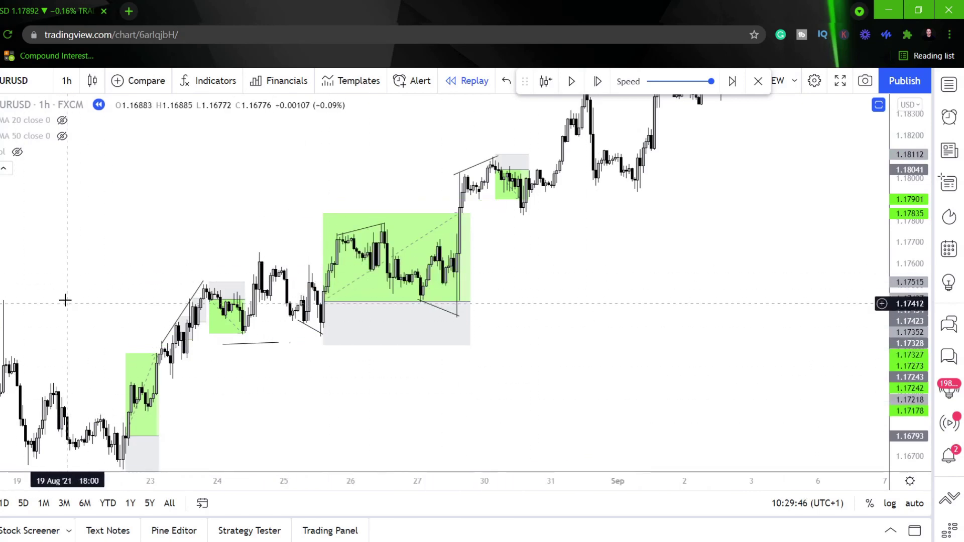
left_click_drag(70, 312, 219, 272)
scroll(219, 271, "right", 12)
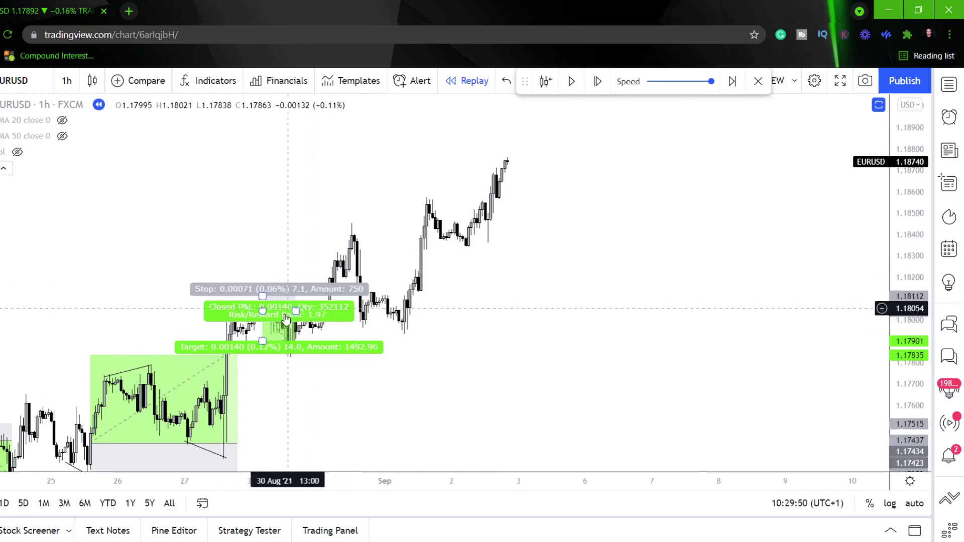
- Draw divergence lines across the two 31 Aug highs, rising on price and falling on the RSI
scroll(376, 342, "up", 4)
left_click_drag(284, 419, 443, 412)
scroll(469, 405, "up", 1)
left_click_drag(261, 384, 473, 381)
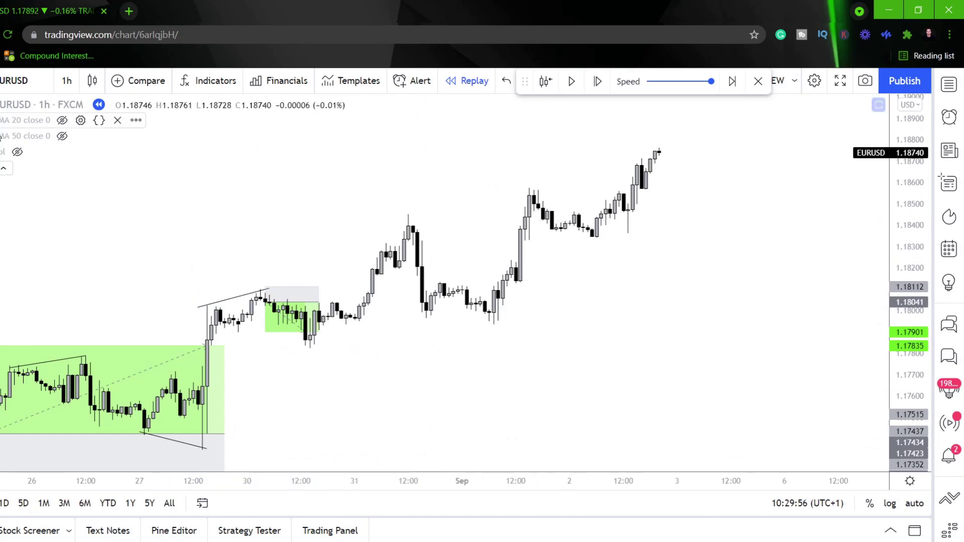
left_click_drag(363, 258, 416, 210)
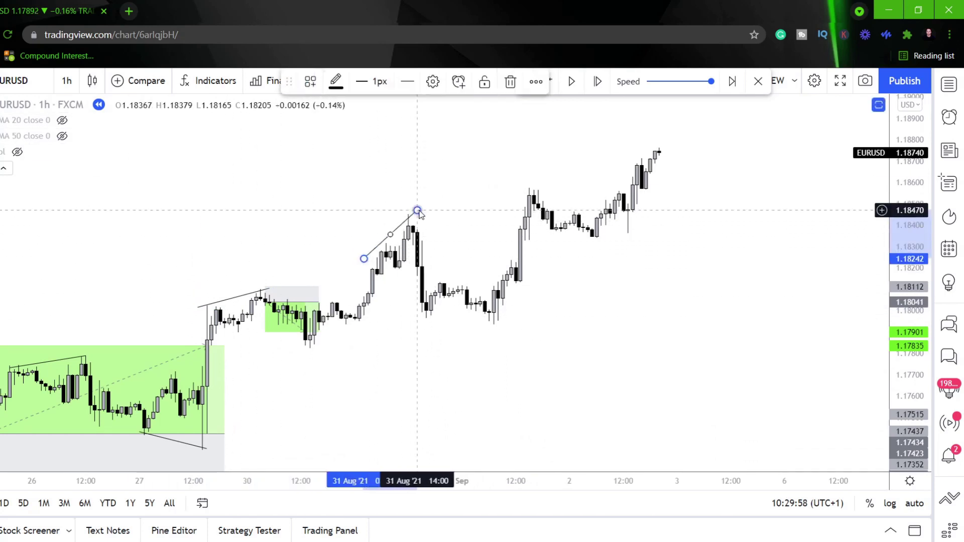
double_click(466, 240)
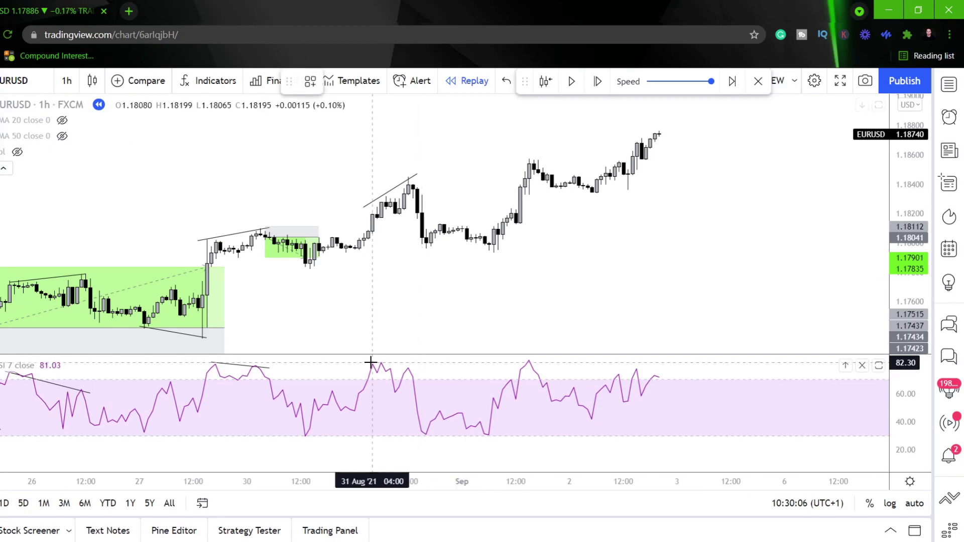
left_click(416, 368)
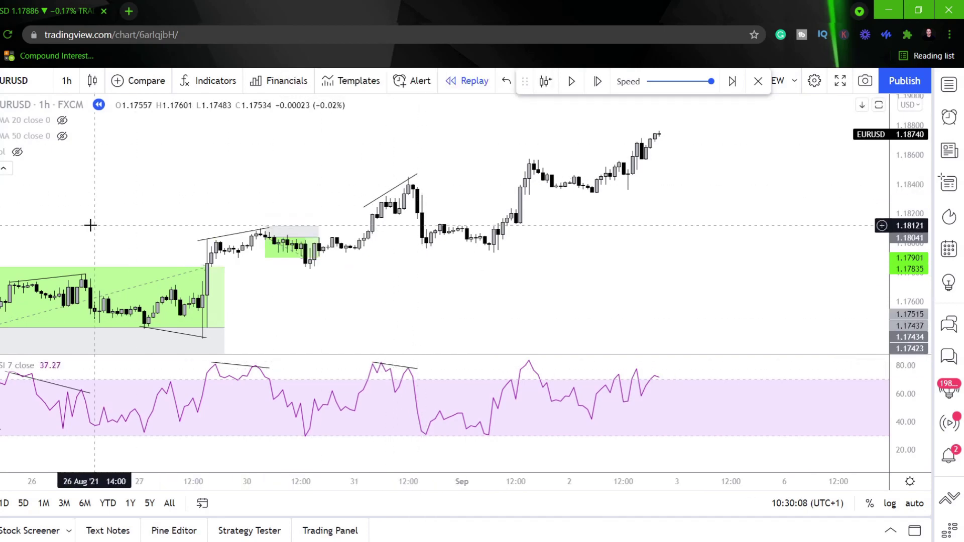
- Place a short position at the 31 Aug 13:00 candle with entry 1.18305, stop 1.18479 and target 1.17946
left_click(1, 256)
left_click(37, 279)
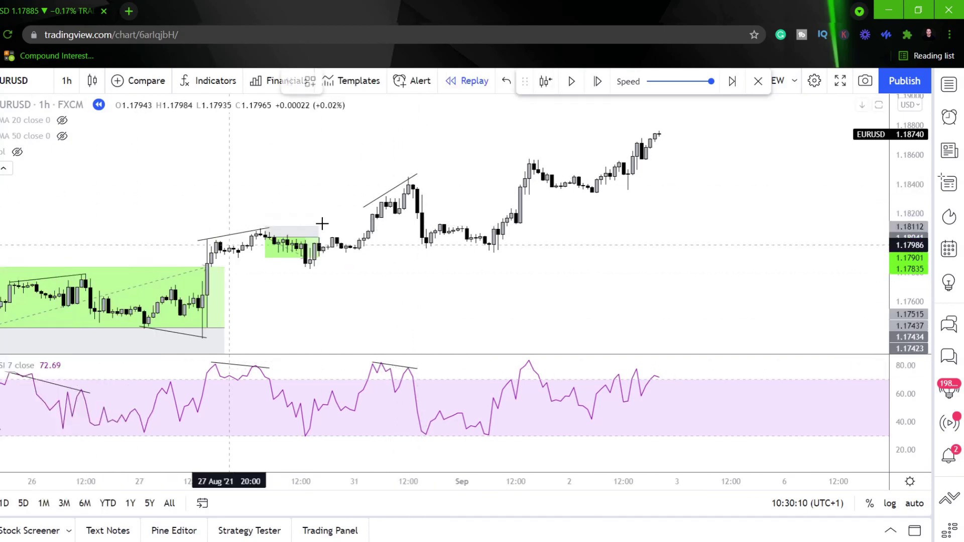
left_click(413, 200)
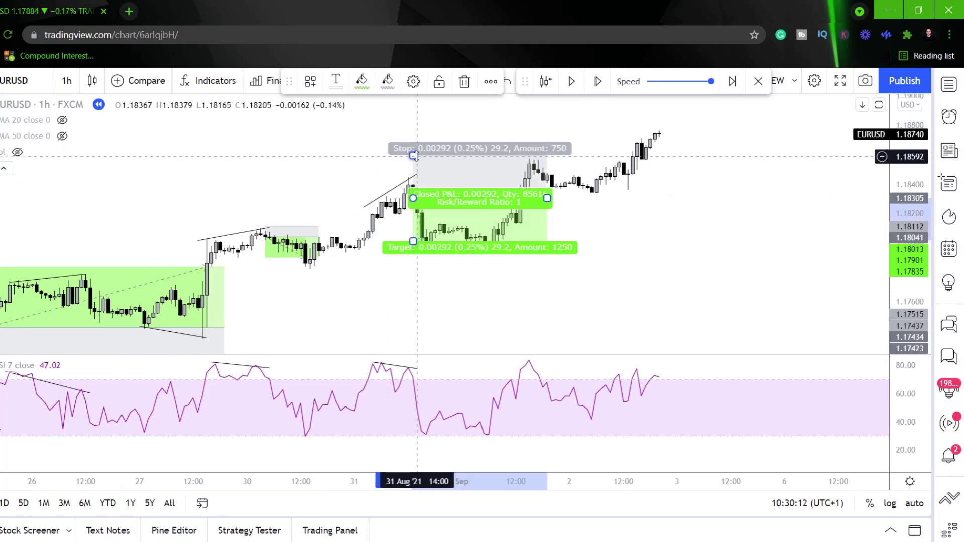
left_click_drag(413, 241, 415, 251)
left_click(409, 291)
left_click_drag(921, 320, 918, 216)
scroll(751, 269, "up", 2)
left_click_drag(575, 232, 725, 290)
left_click_drag(463, 157, 463, 163)
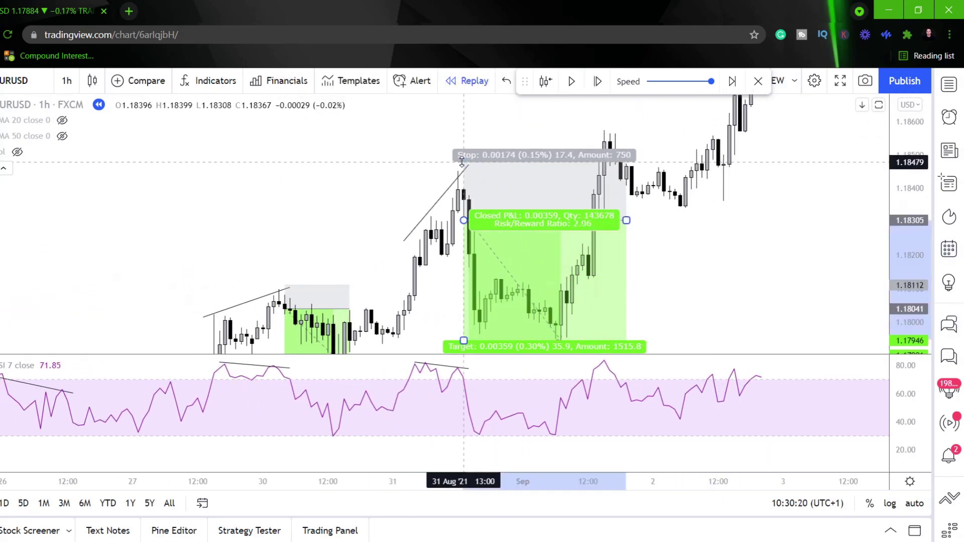
- Adjust the 31 Aug short position to entry 1.18313 and target 1.17988
left_click_drag(462, 220, 460, 216)
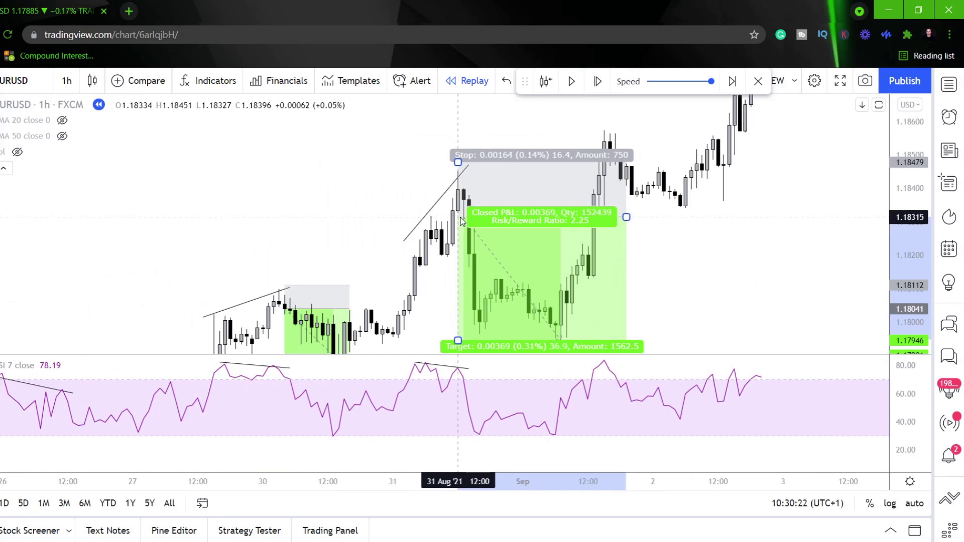
left_click_drag(646, 305, 708, 217)
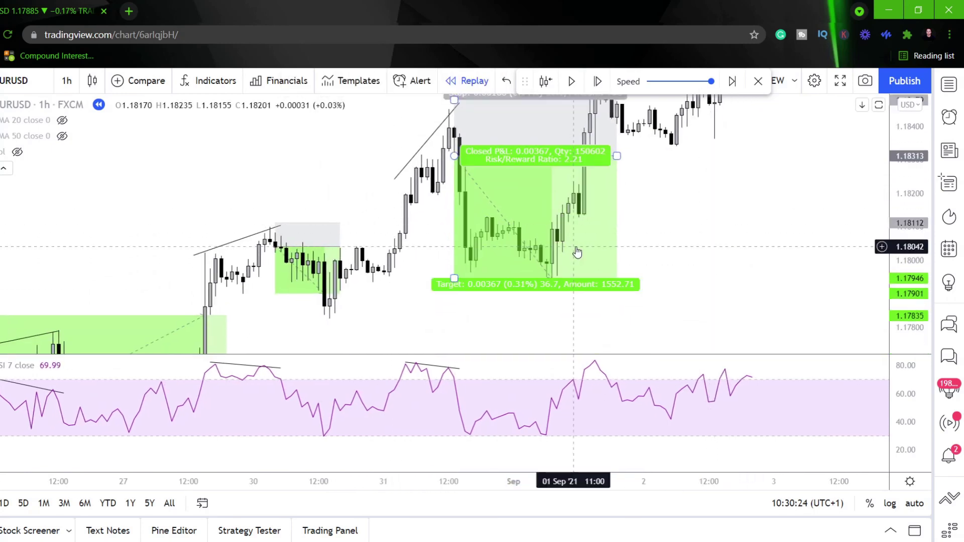
left_click_drag(455, 279, 457, 264)
left_click(752, 204)
- Draw divergence lines across the 31 Aug and 1 Sep lows, falling on price and rising on the RSI
left_click_drag(896, 198, 896, 261)
scroll(816, 241, "down", 1)
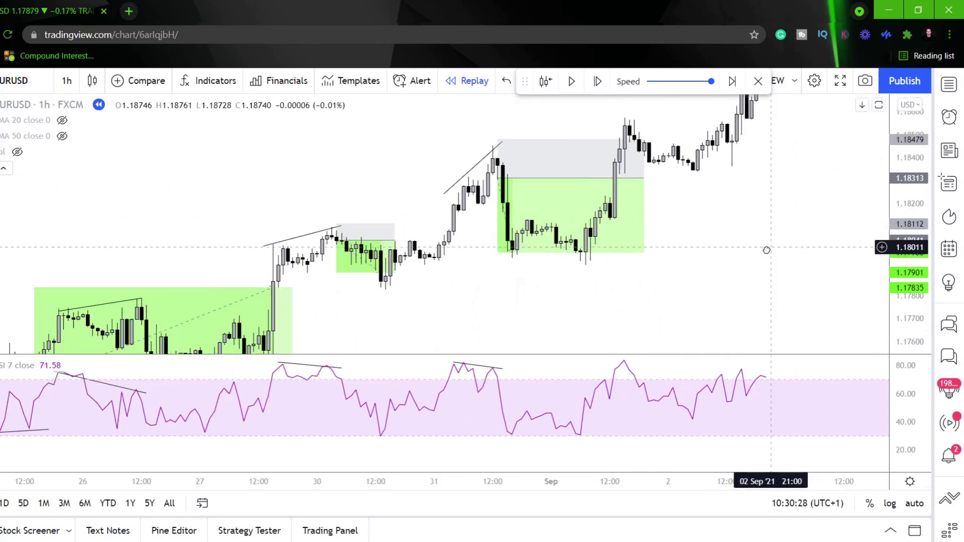
left_click_drag(773, 243, 731, 253)
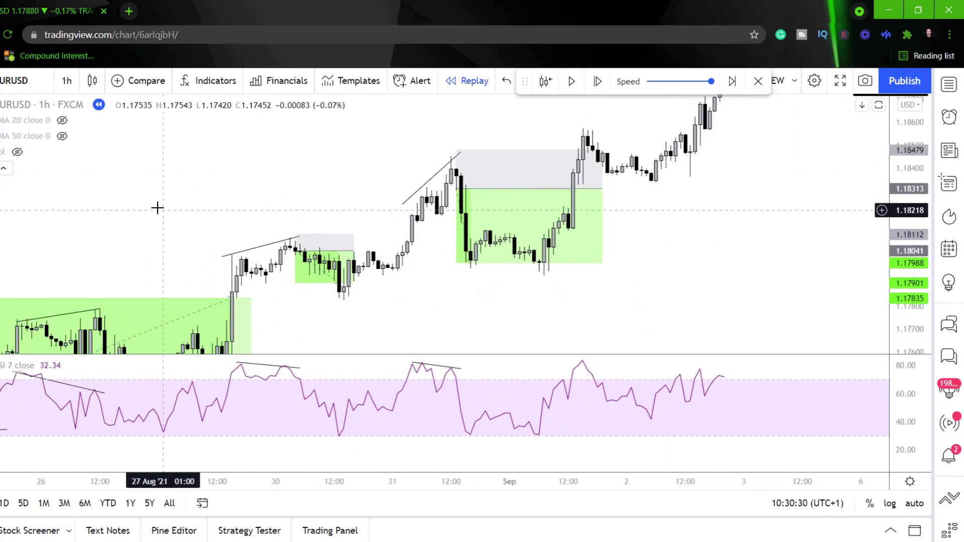
left_click(502, 256)
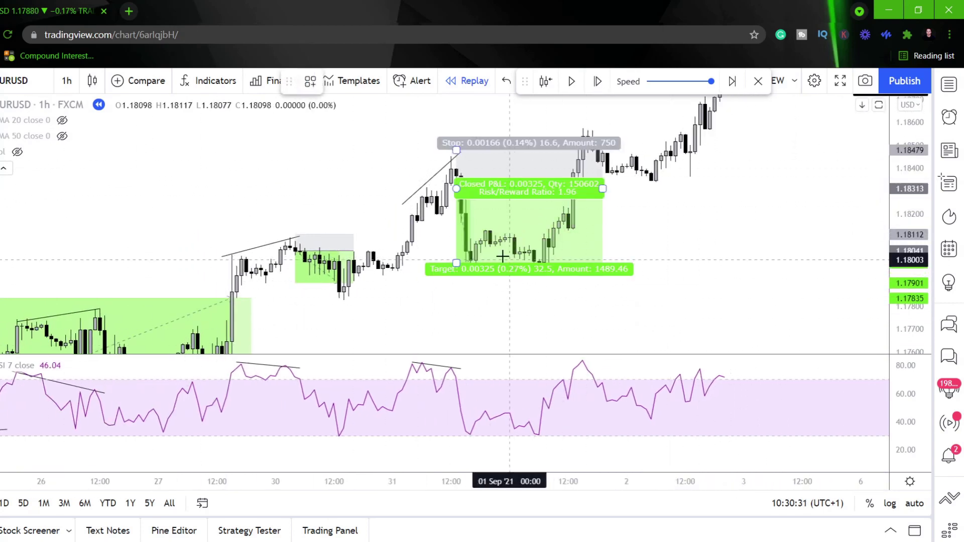
left_click(461, 266)
left_click(557, 273)
left_click(560, 301)
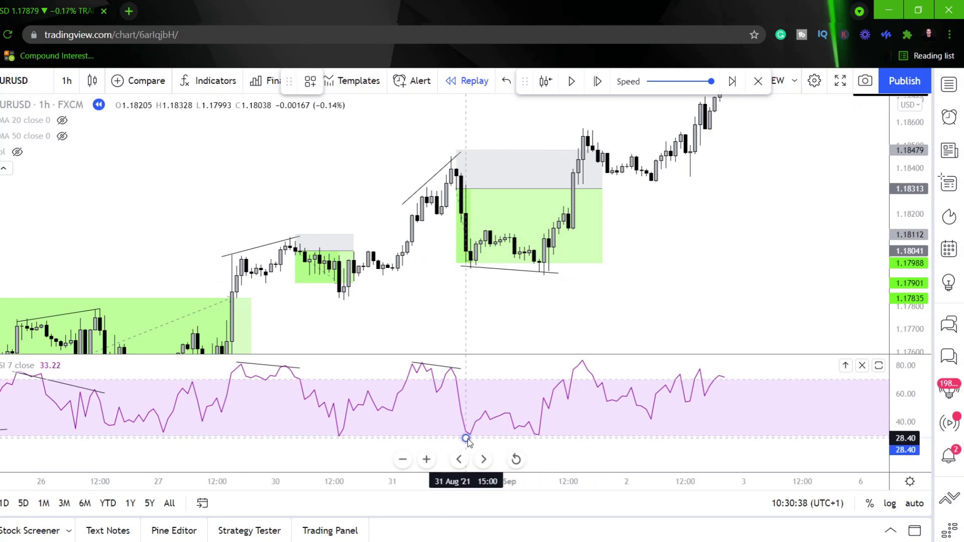
left_click_drag(466, 437, 541, 433)
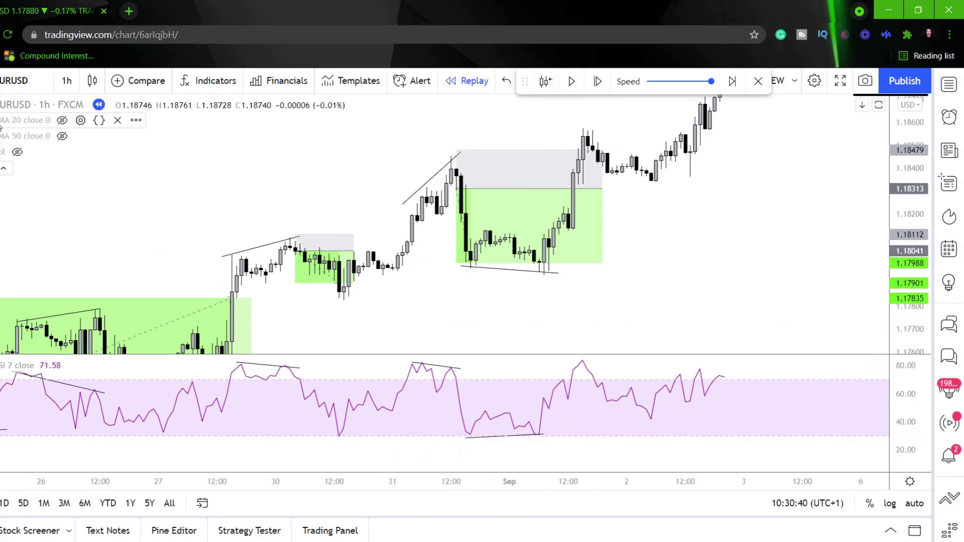
- Place a long position at the 1 Sep 07:00 candle with entry 1.18017, stop 1.17917 and target 1.18317
left_click(1, 254)
left_click(43, 253)
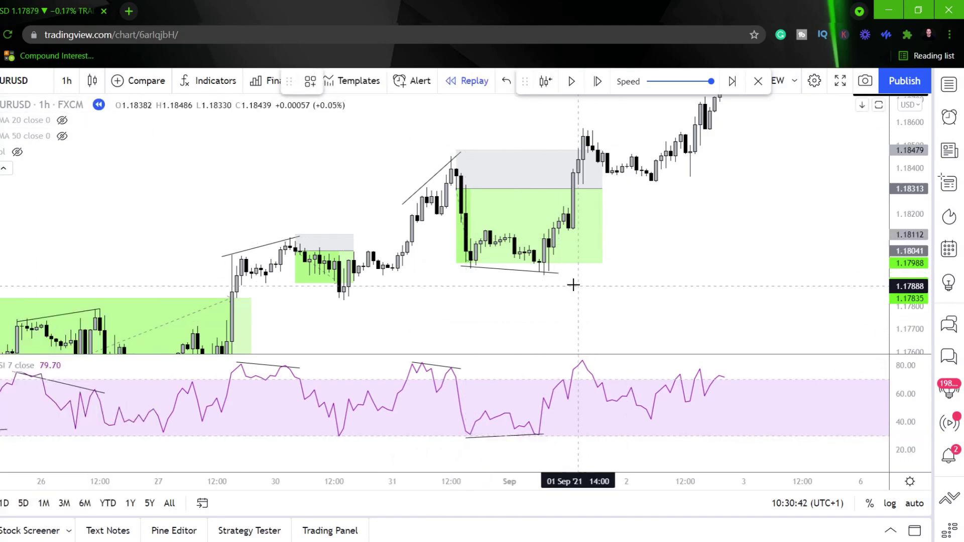
left_click(543, 256)
left_click(473, 314)
left_click_drag(544, 325, 544, 279)
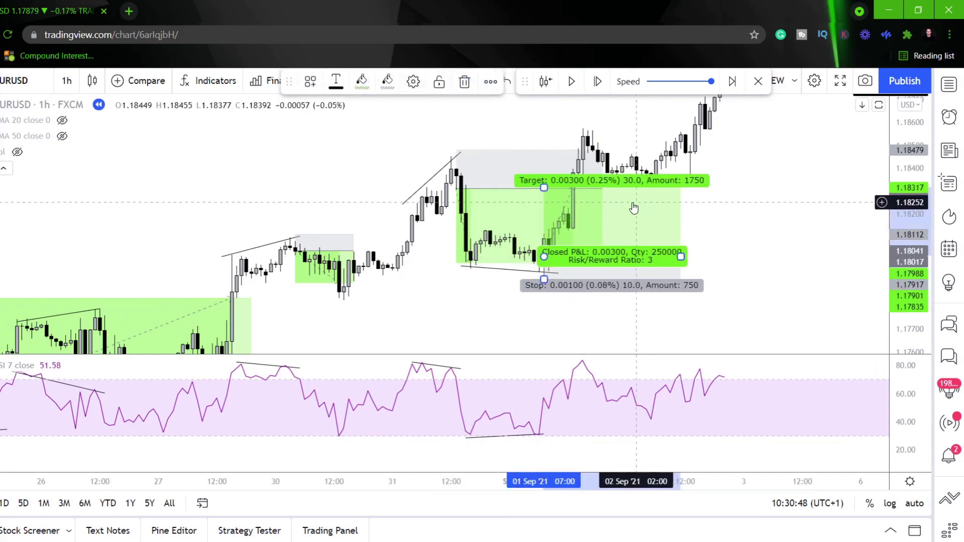
- Reduce the long position's target distance to 19.5 pips and move it to 1 Sep 08:00 with entry 1.18026, stop 1.17926 and target 1.18221
left_click_drag(544, 187, 544, 211)
left_click(743, 204)
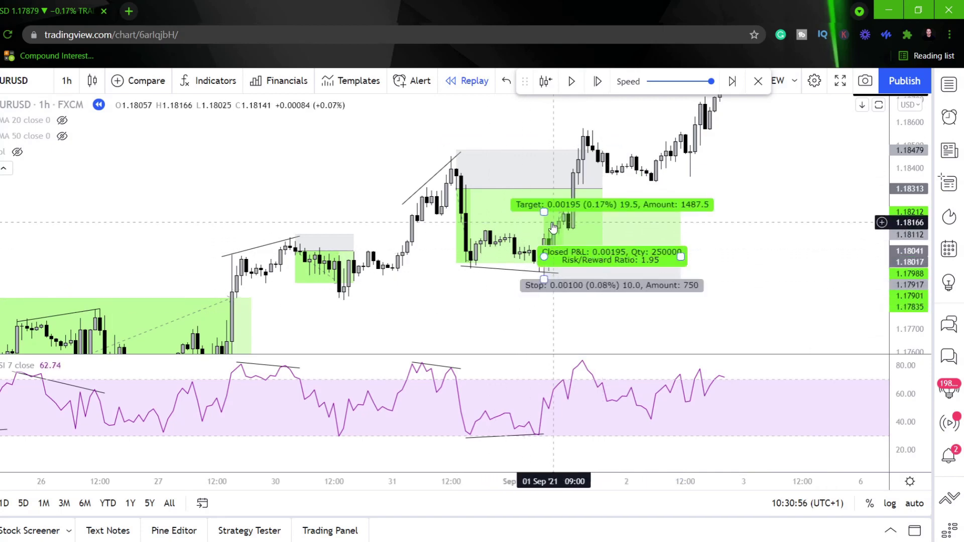
left_click_drag(666, 244, 670, 243)
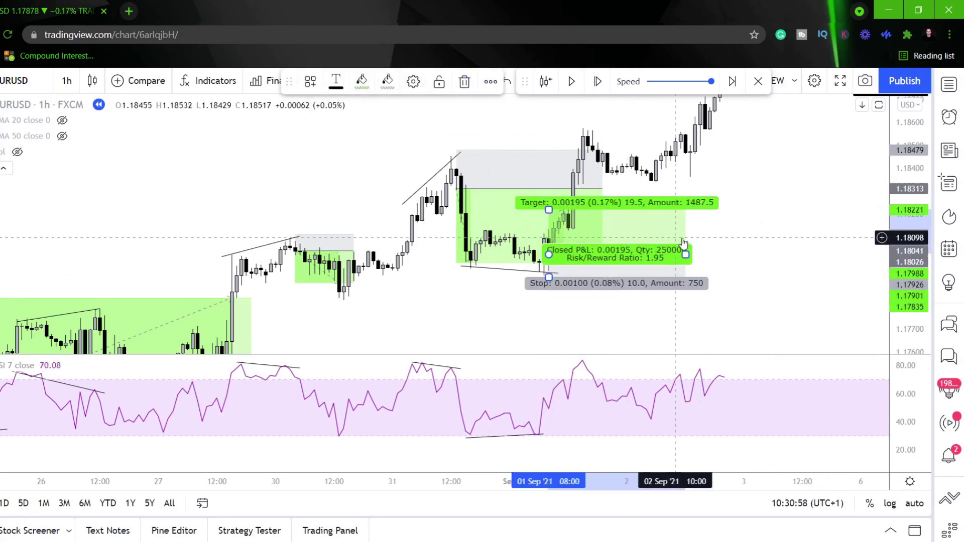
left_click(768, 230)
- Draw a rectangle over the 2 Sep lows from 02:00 into the evening of 3 Sep, between about 1.18399 and 1.18339
scroll(768, 233, "down", 5)
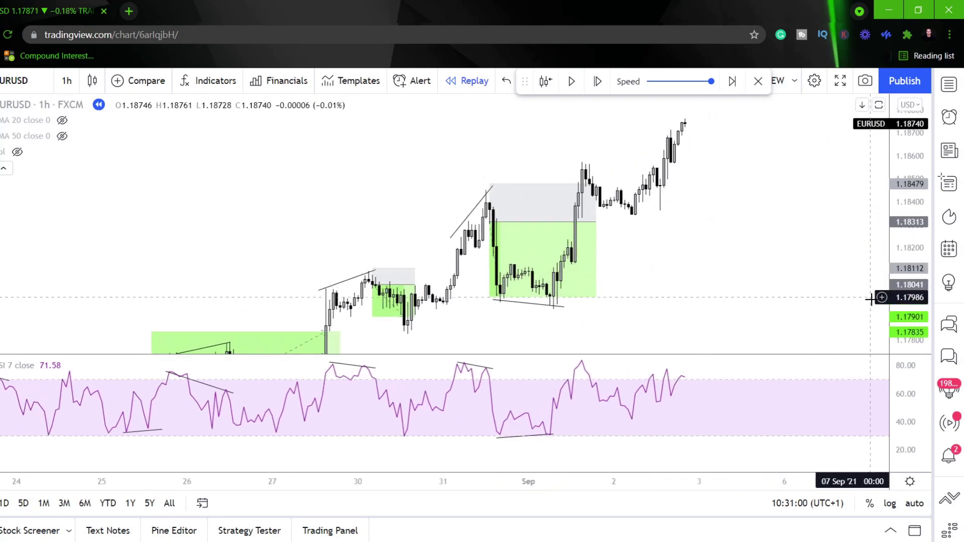
left_click_drag(906, 323, 906, 246)
left_click_drag(786, 275, 770, 286)
left_click_drag(775, 216, 748, 248)
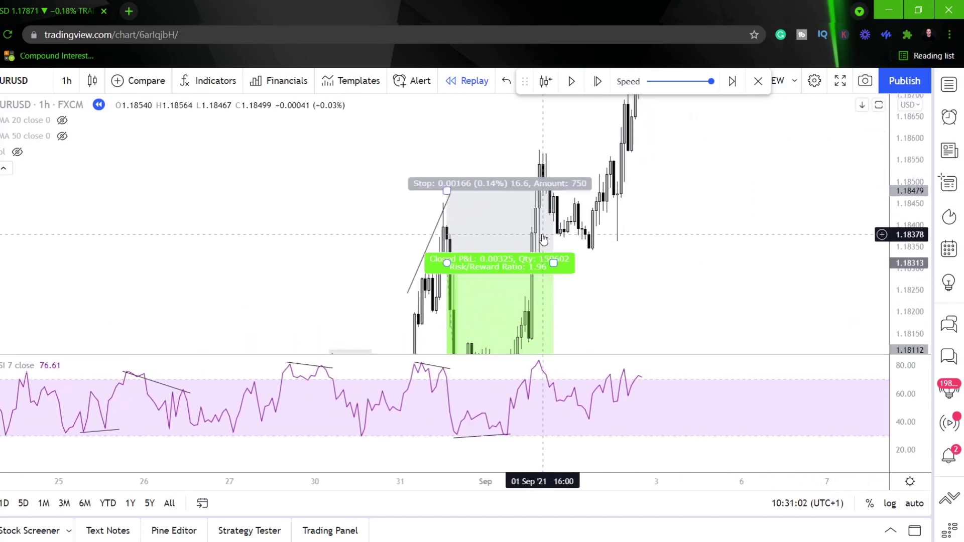
left_click_drag(916, 183, 911, 247)
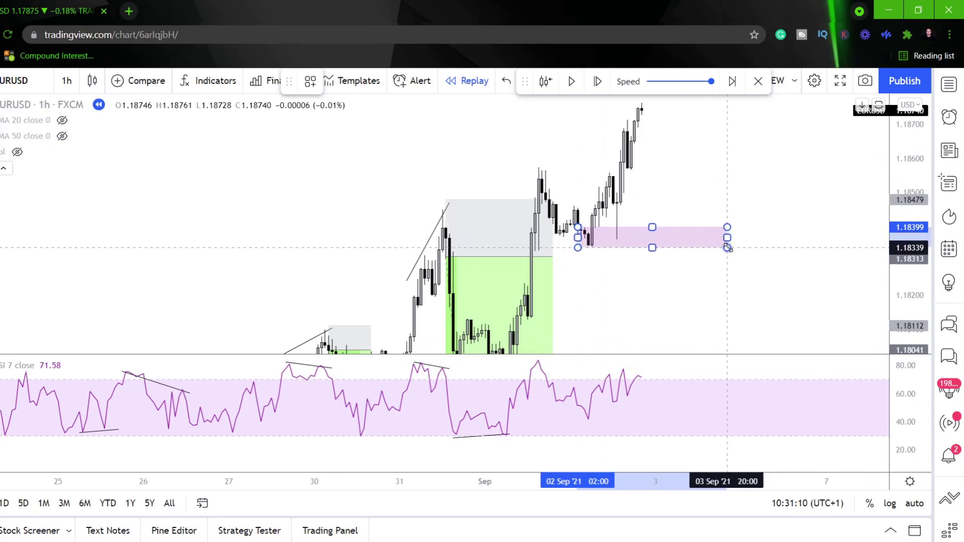
left_click_drag(724, 247, 730, 247)
left_click(723, 192)
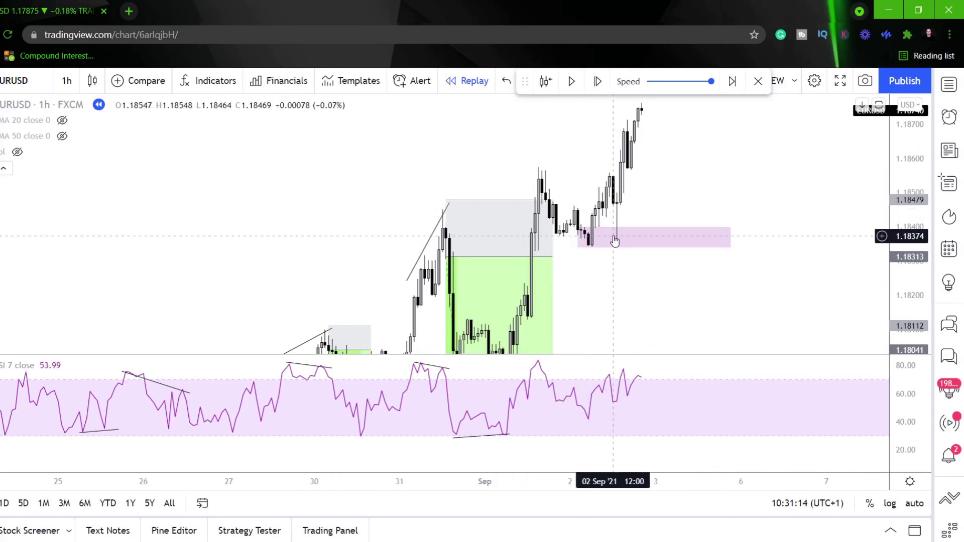
- Review the marked divergences, the short position outcomes and the price reaction at the 2 Sep rectangle against the RSI
left_click_drag(652, 197, 607, 258)
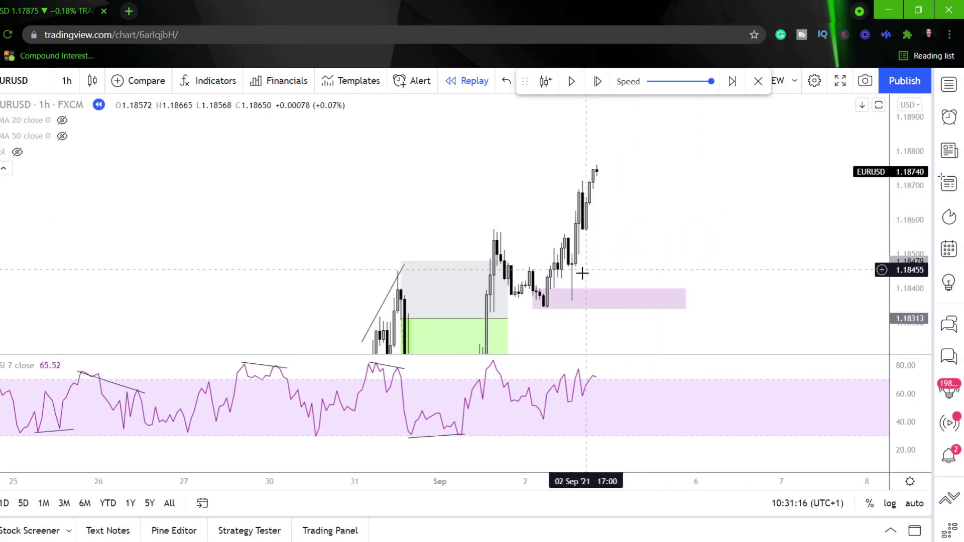
scroll(691, 261, "up", 3)
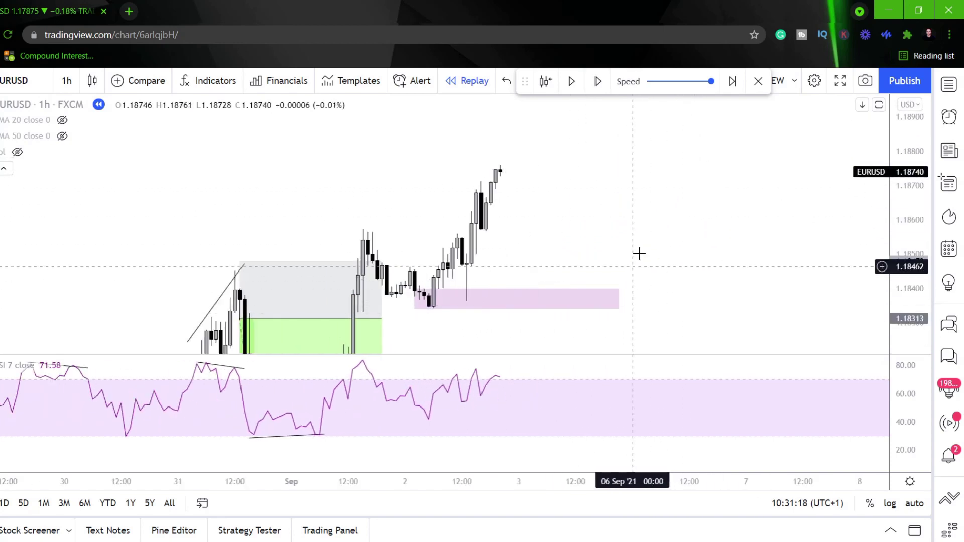
left_click_drag(670, 259, 674, 184)
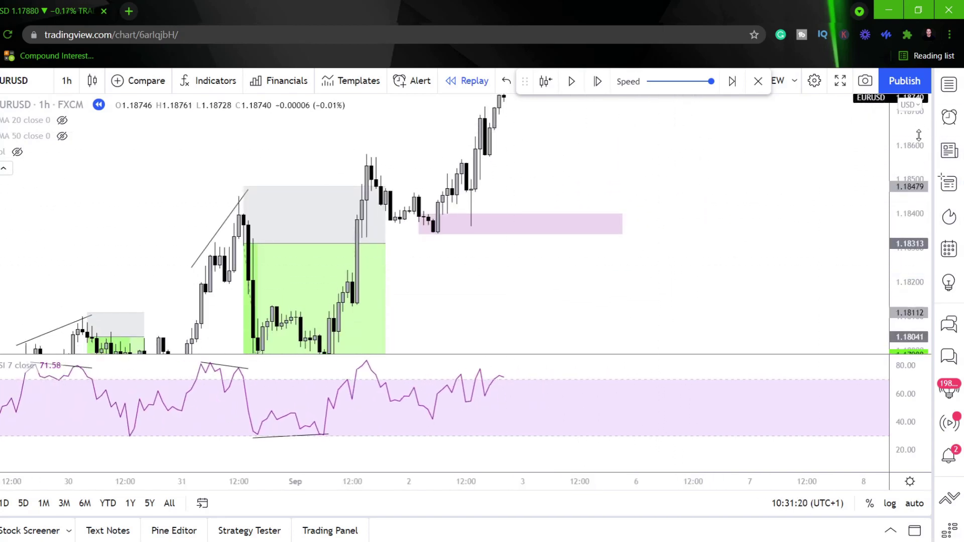
scroll(805, 218, "down", 2)
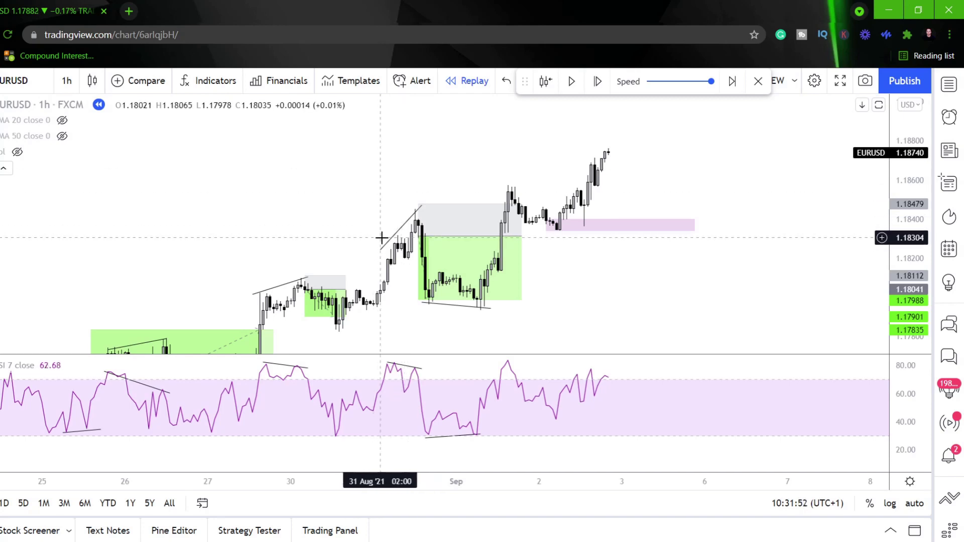
mouse_move(302, 286)
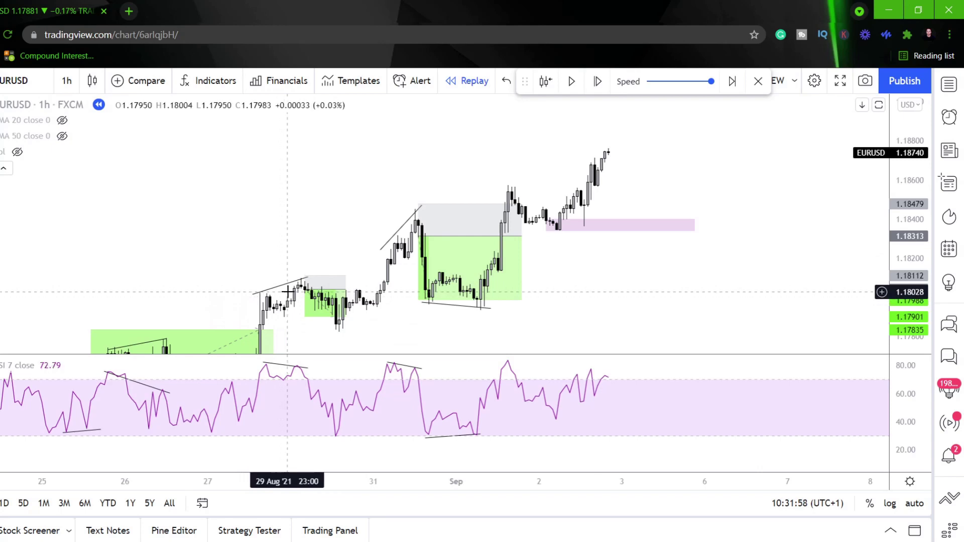
mouse_move(418, 273)
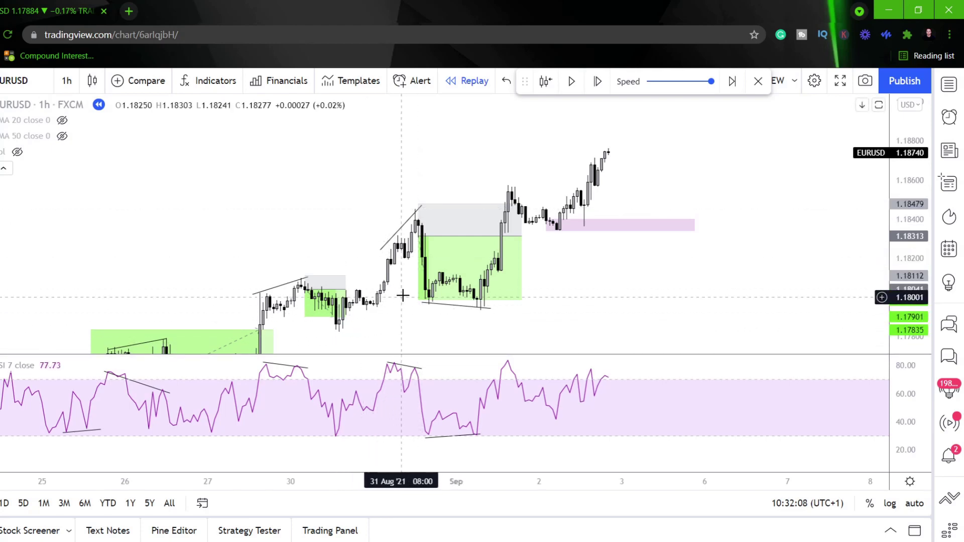
left_click(558, 229)
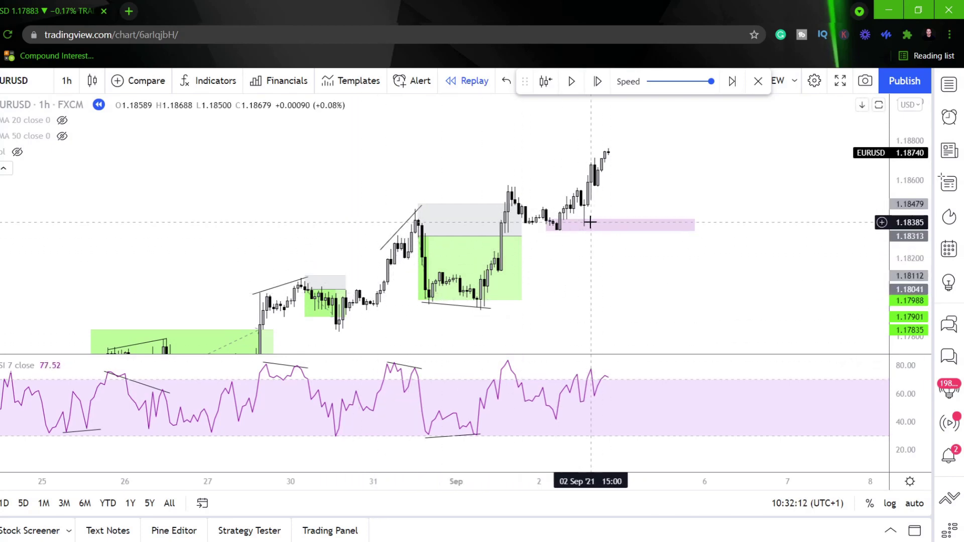
left_click_drag(906, 291, 907, 232)
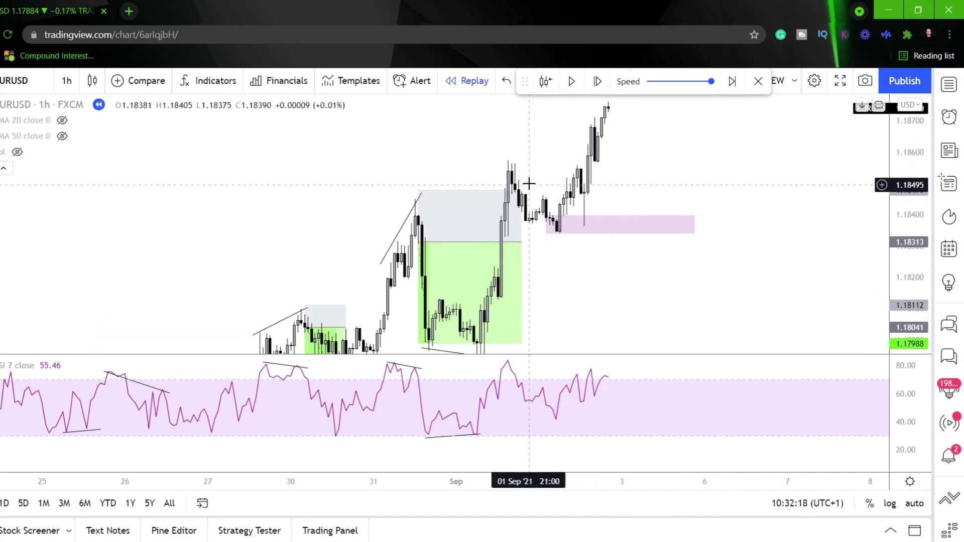
left_click_drag(788, 155, 725, 140)
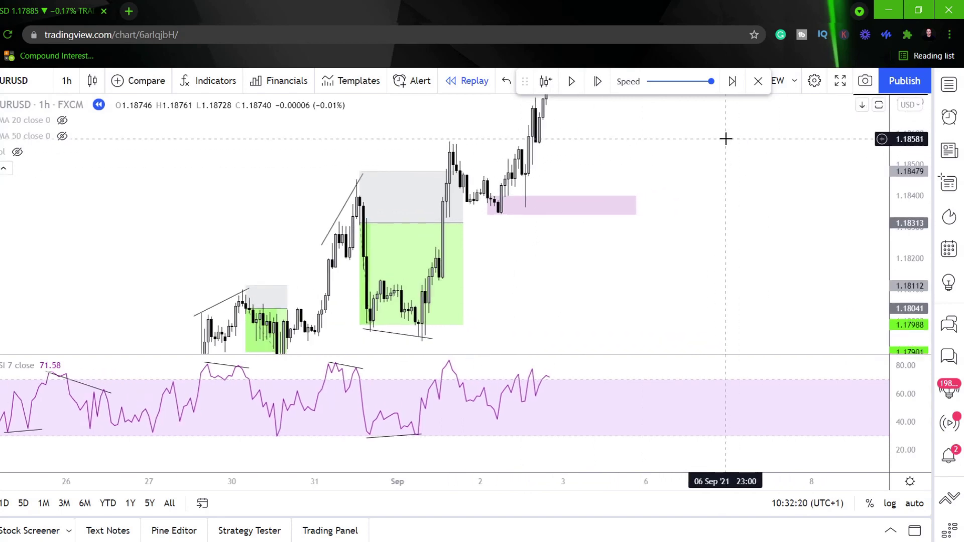
left_click_drag(897, 184, 897, 262)
scroll(826, 272, "down", 1)
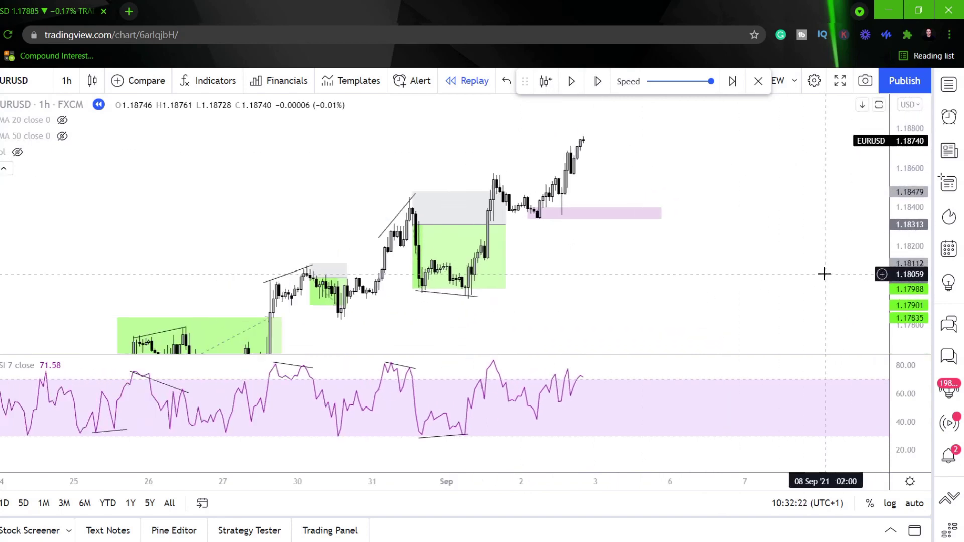
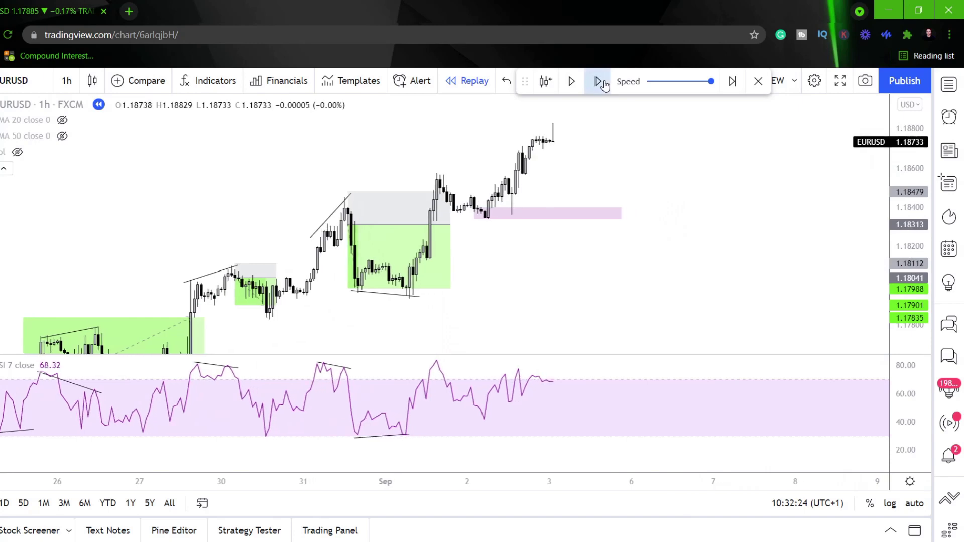
- Draw a trend line across the 1 Sep and 2 Sep highs on the price chart
left_click_drag(723, 239, 695, 309)
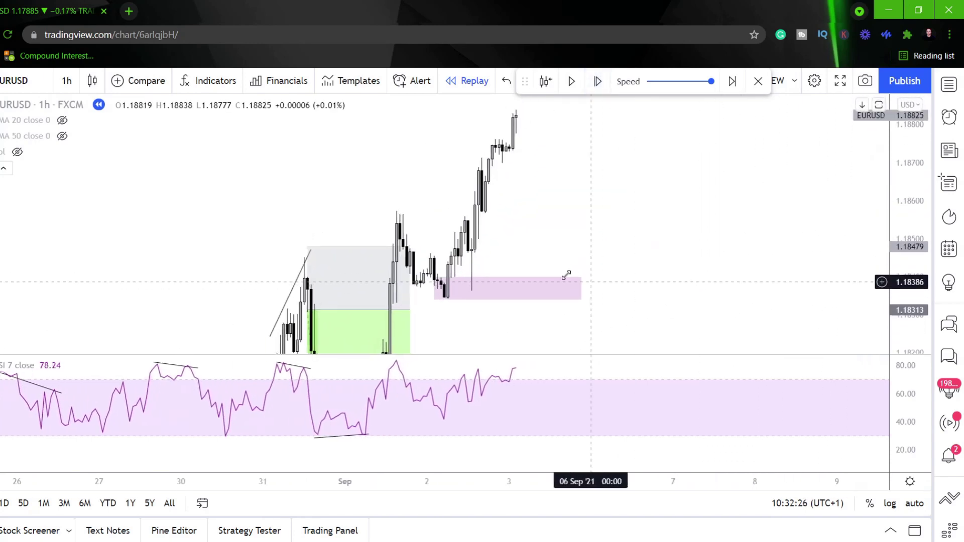
left_click_drag(603, 197, 582, 219)
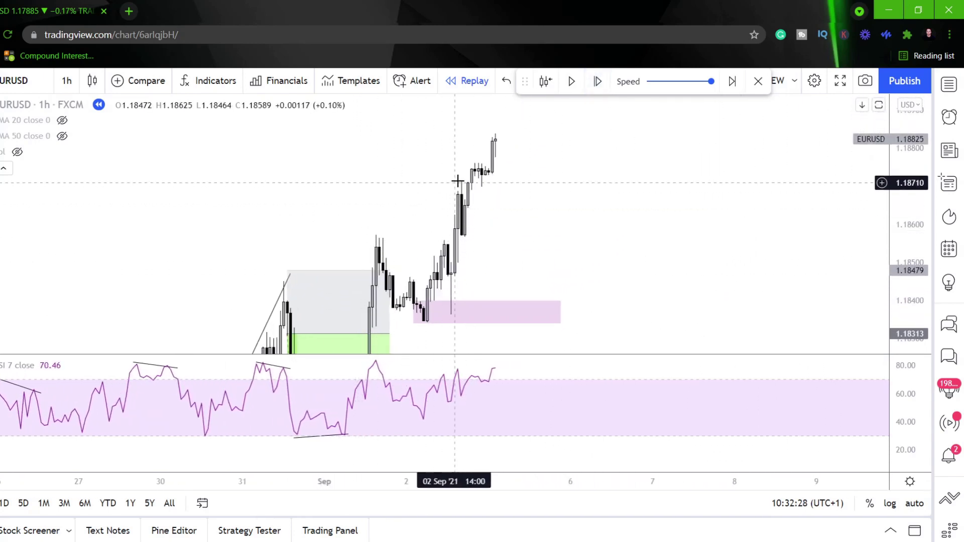
left_click_drag(364, 244, 472, 163)
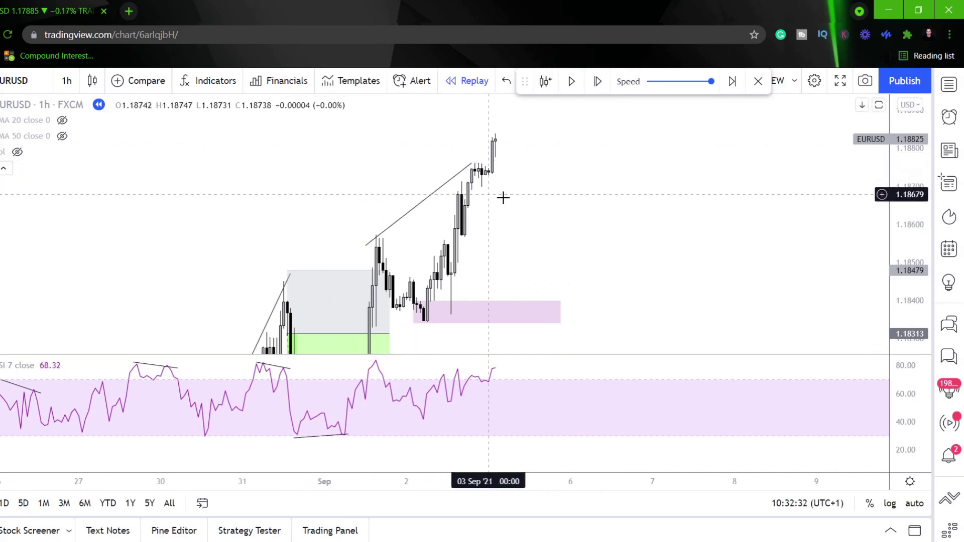
- Delete the trend line across the 1 Sep and 2 Sep highs
scroll(503, 198, "up", 3)
left_click_drag(907, 276, 907, 131)
left_click_drag(672, 150, 717, 281)
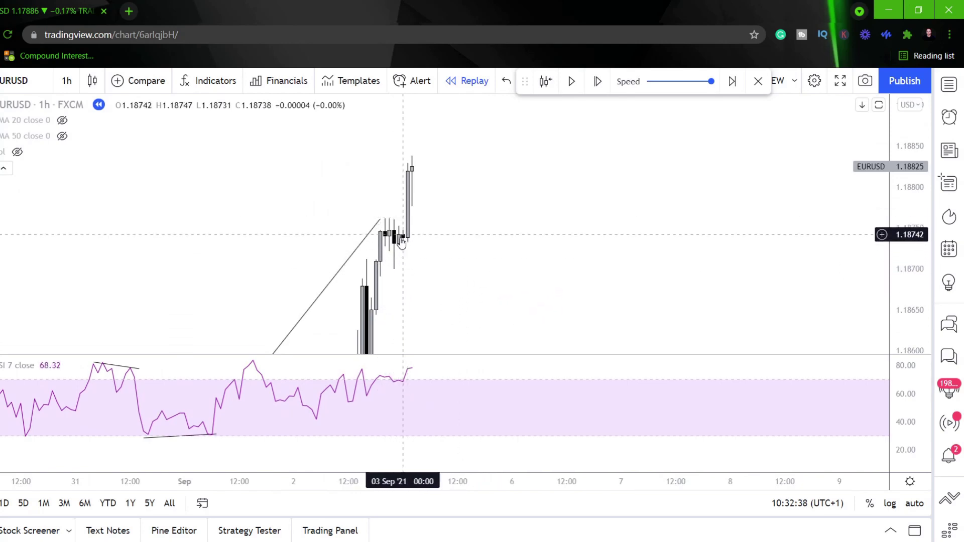
left_click(353, 260)
key("Delete")
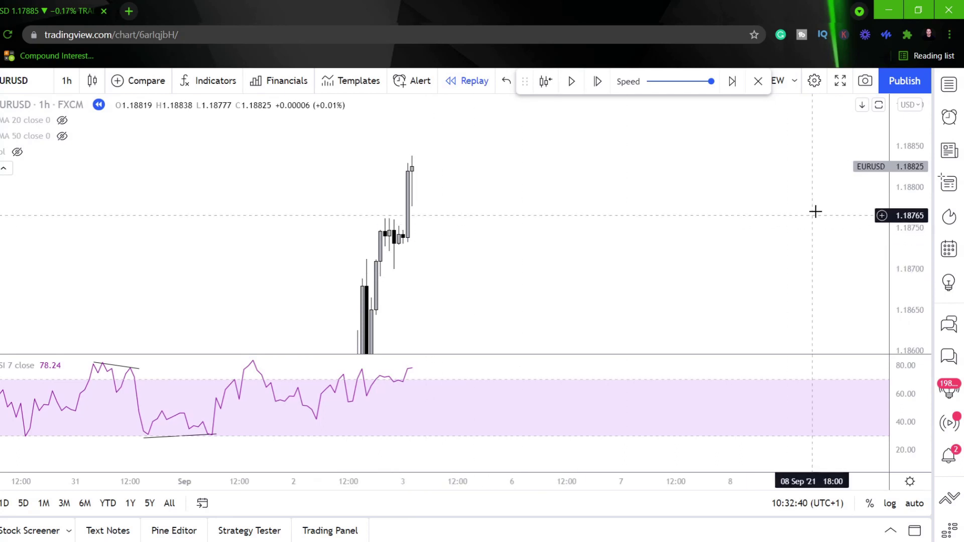
- Advance the replay candle by candle to the 3 Sep 04:00 candle
left_click_drag(879, 232, 406, 275)
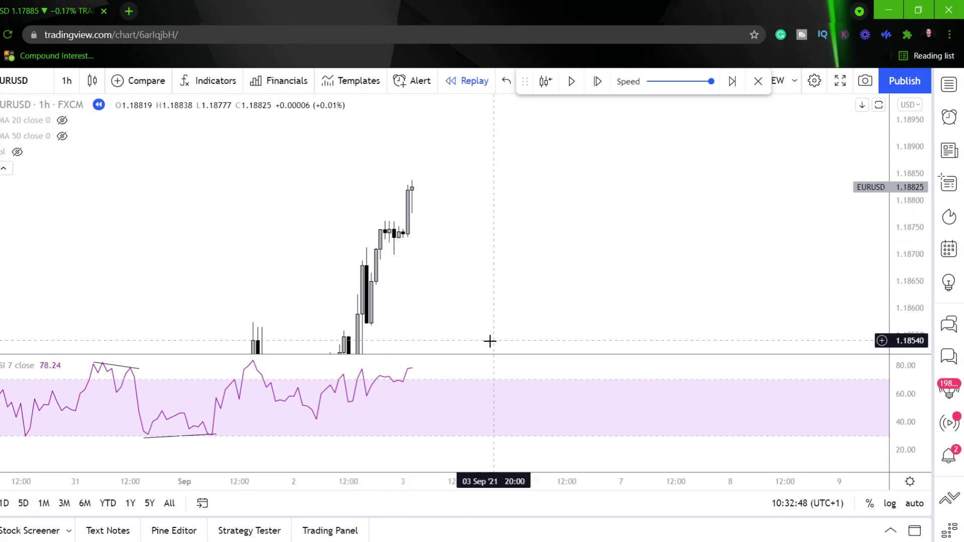
scroll(909, 203, "down", 1)
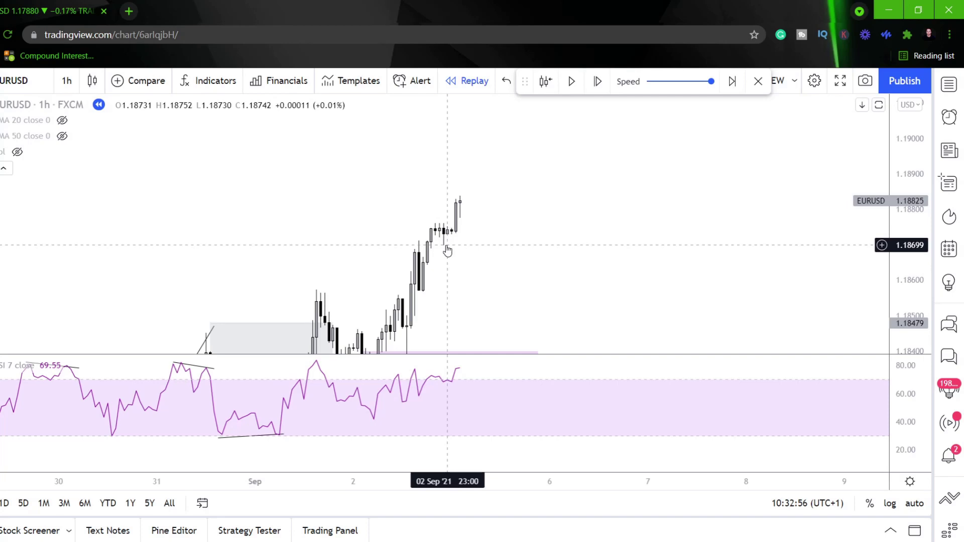
left_click_drag(542, 297, 565, 233)
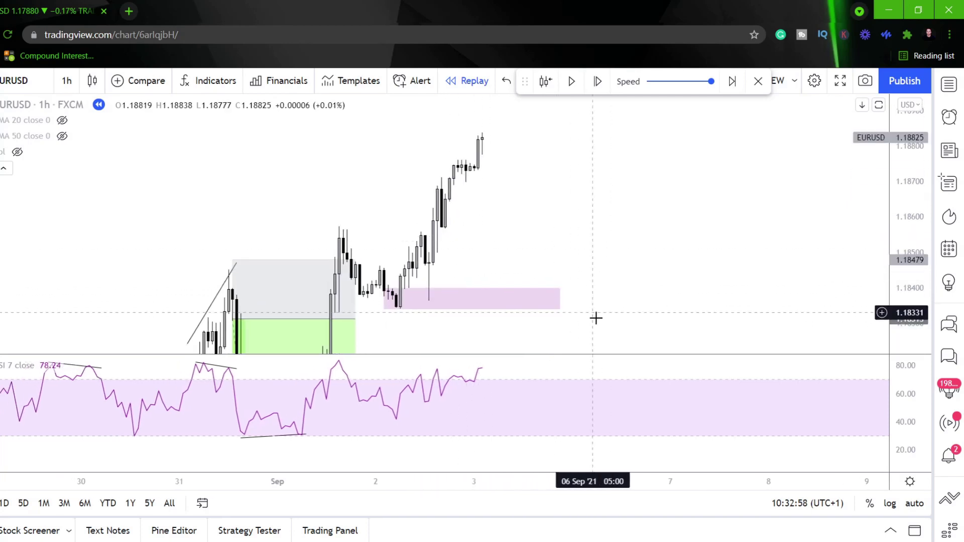
left_click(599, 82)
left_click(599, 83)
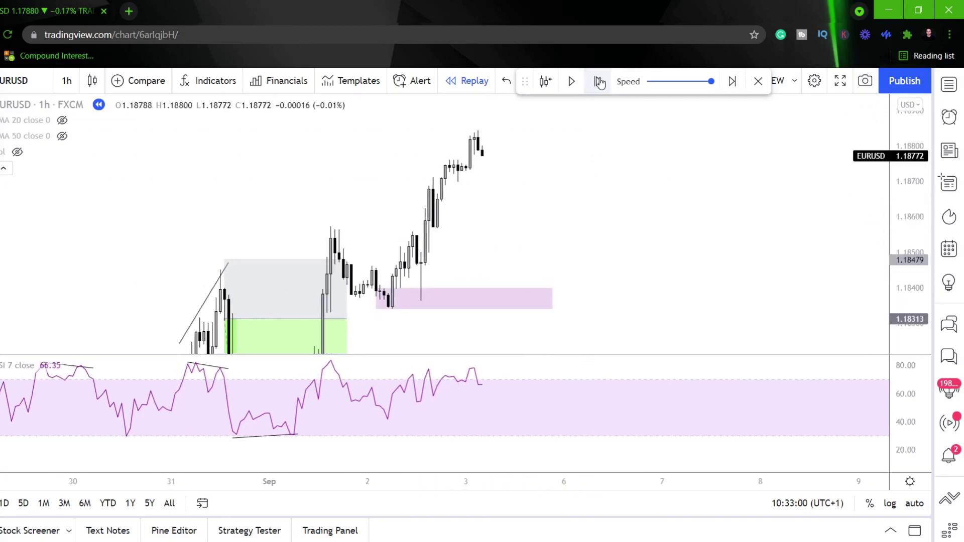
left_click(599, 82)
scroll(568, 169, "right", 1)
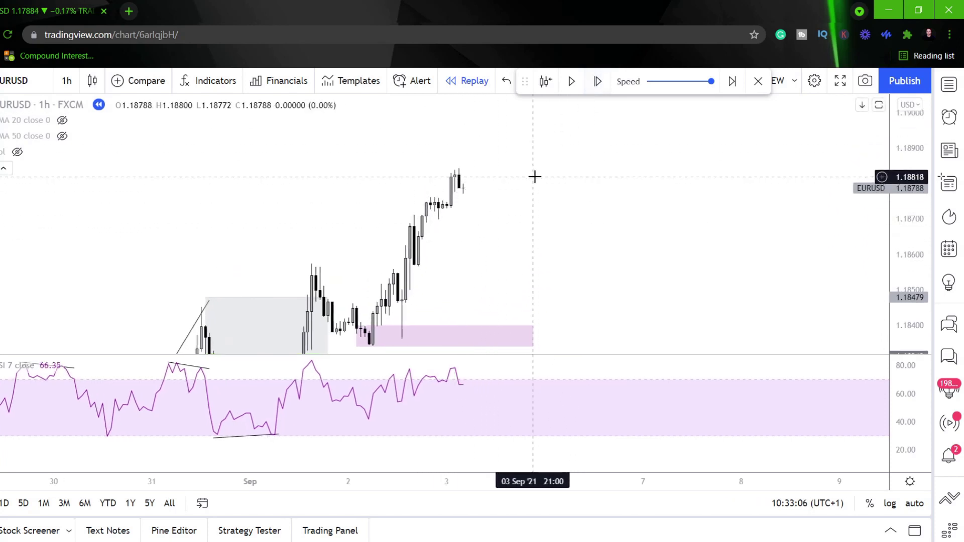
- Advance the replay past the 3 Sep 13:00 candle to the 14:00 candle
left_click(597, 82)
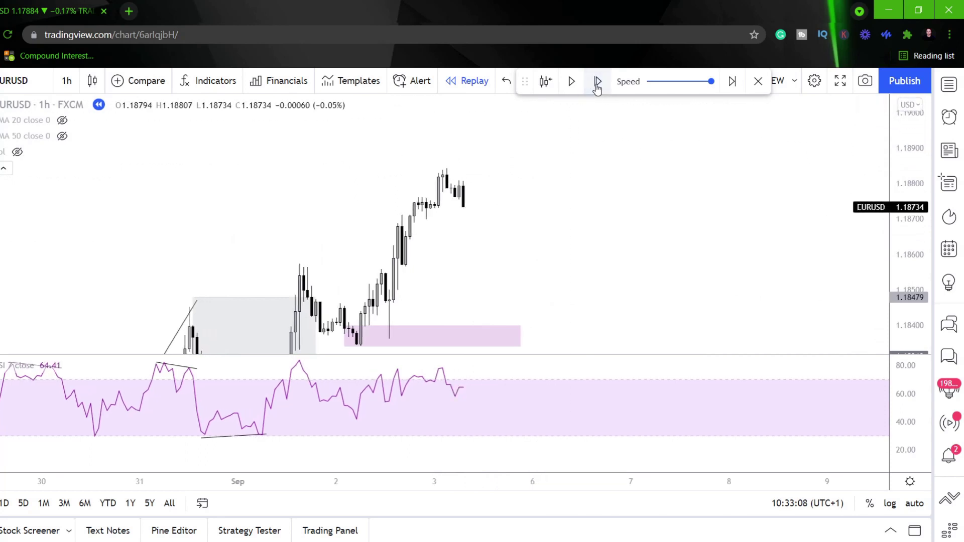
left_click(597, 82)
left_click(597, 81)
left_click(597, 81)
left_click(597, 82)
left_click(597, 82)
left_click(597, 81)
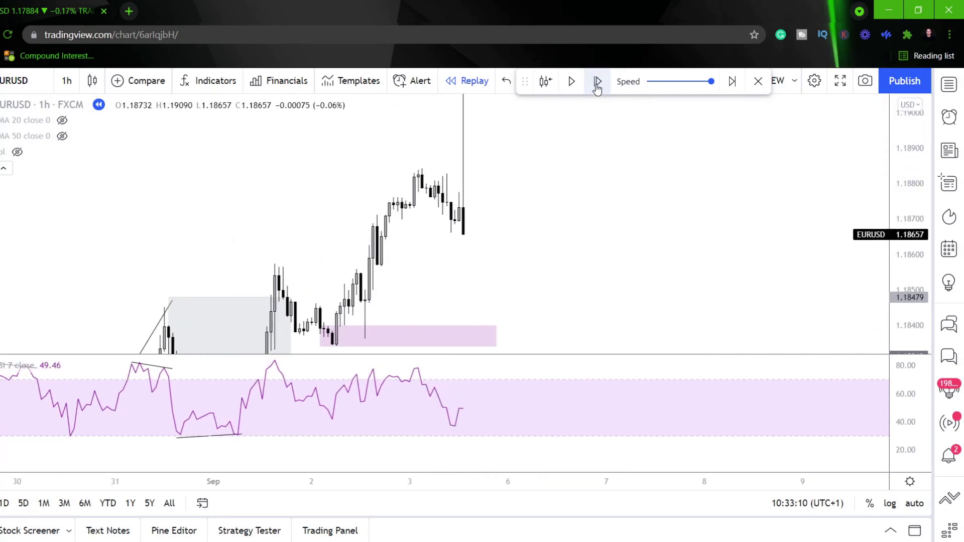
left_click(597, 82)
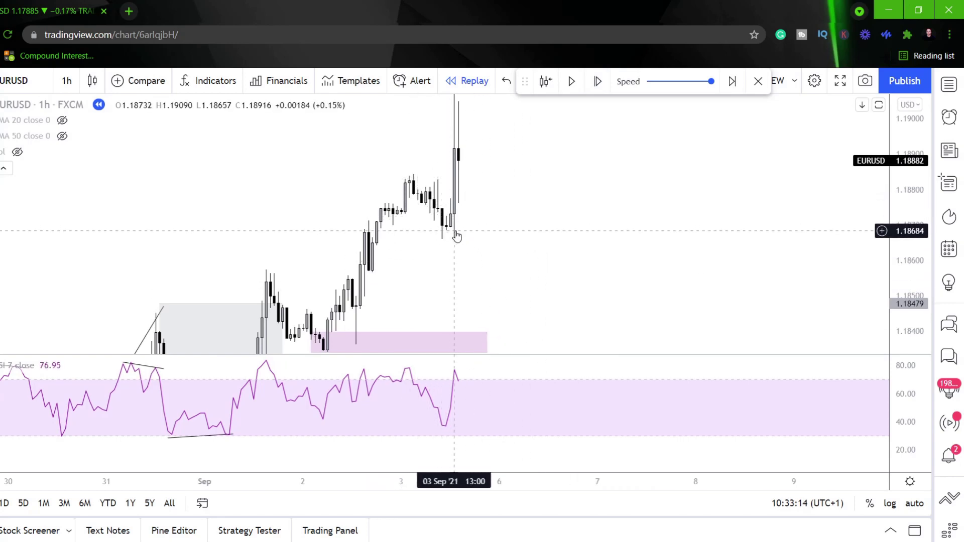
- Check the 3 Sep highs against the RSI and advance the replay to the 15:00 candle
left_click_drag(543, 185, 525, 250)
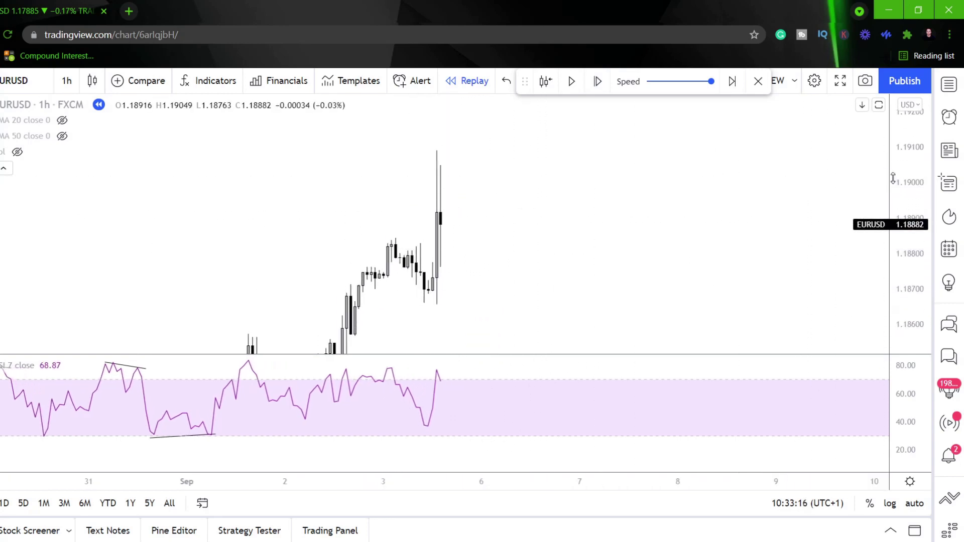
mouse_move(902, 168)
left_mouse_down()
mouse_move(874, 243)
mouse_move(763, 264)
left_mouse_up()
scroll(640, 297, "up", 3)
left_click_drag(475, 249, 594, 240)
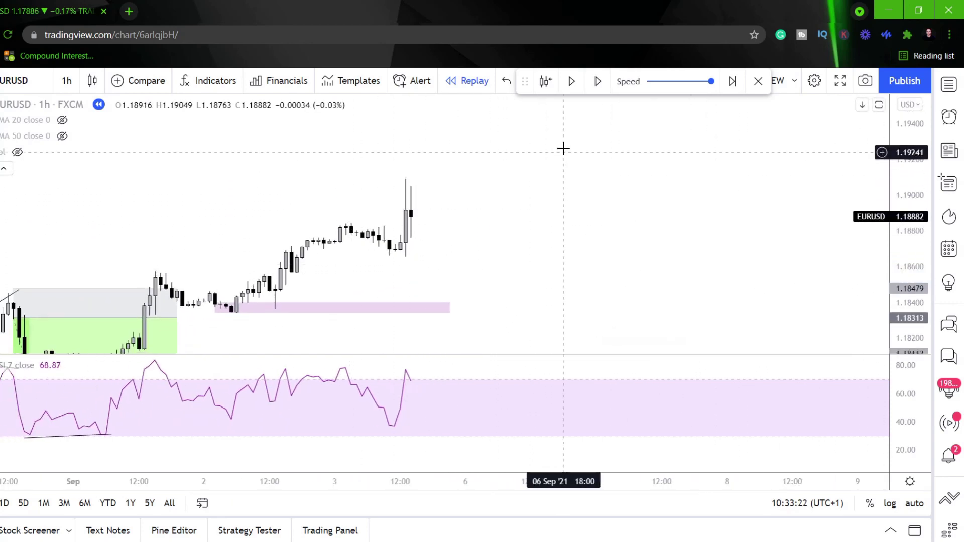
left_click(598, 83)
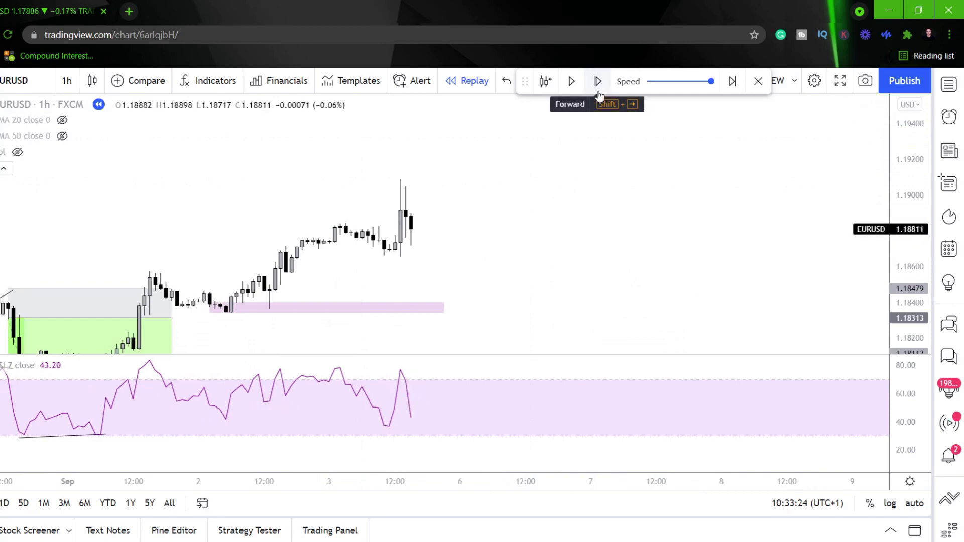
- Advance the replay candle by candle from 3 Sep 15:00 to the 6 Sep 11:00 candle
left_click(597, 83)
left_click(597, 81)
left_click(597, 81)
left_click(597, 82)
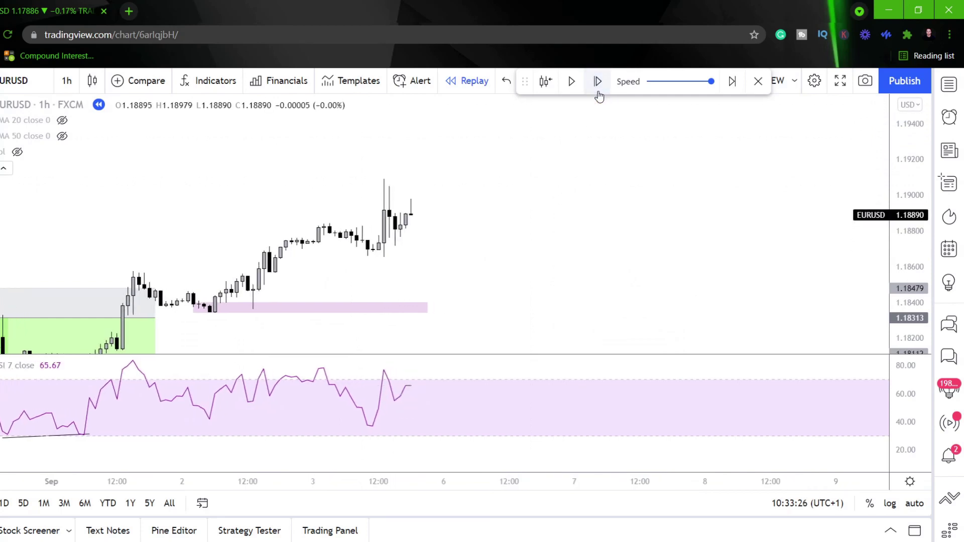
left_click(597, 82)
left_click(598, 81)
left_click(597, 82)
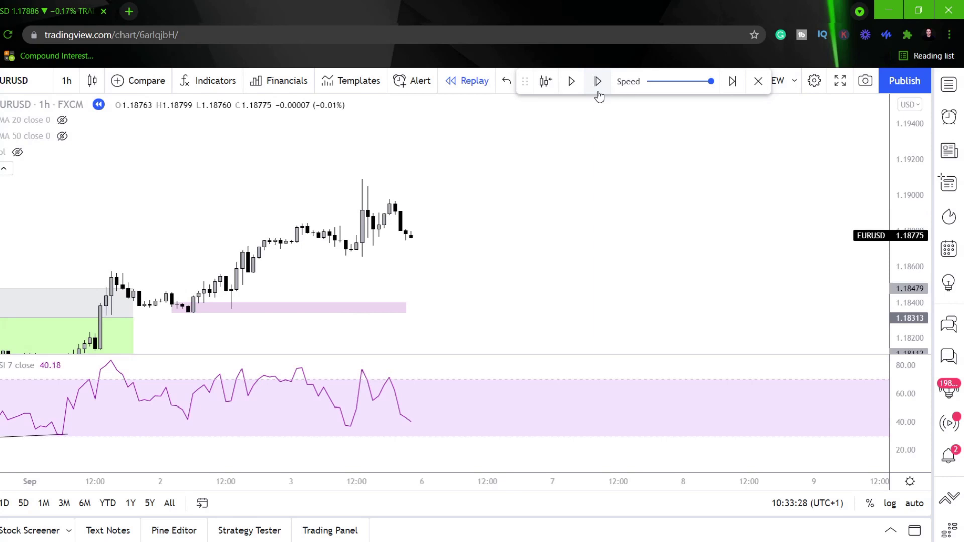
left_click(598, 82)
left_click(597, 82)
left_click(597, 81)
left_click(597, 81)
left_click(598, 82)
left_click(597, 82)
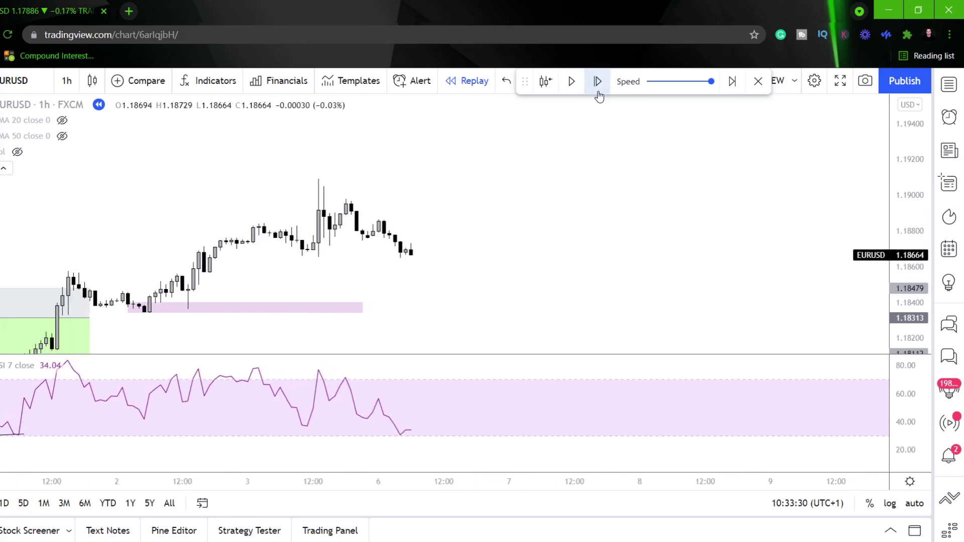
left_click(597, 81)
left_click(597, 81)
left_click(598, 93)
left_click(598, 93)
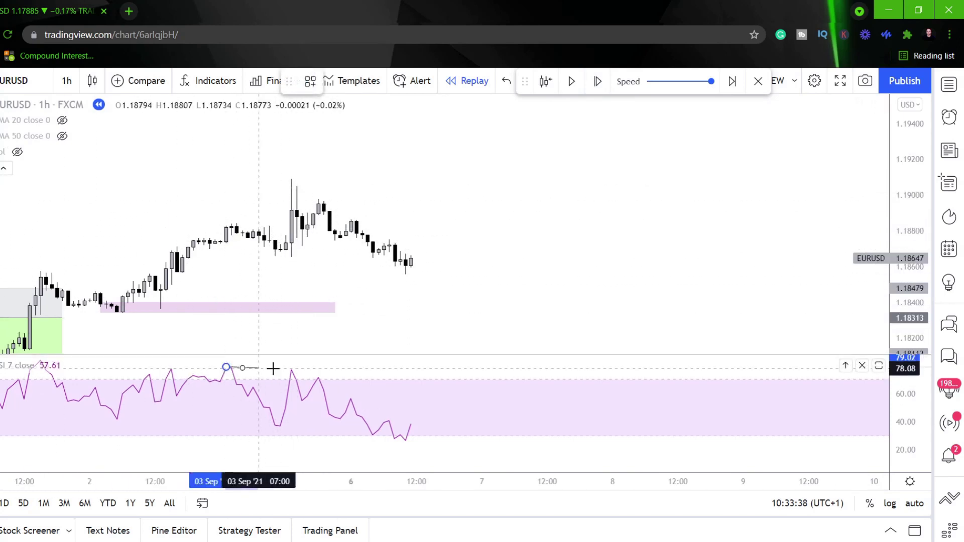
- Mark the 3 Sep bearish divergence with trend lines across the RSI peaks and the matching price highs
left_click(304, 369)
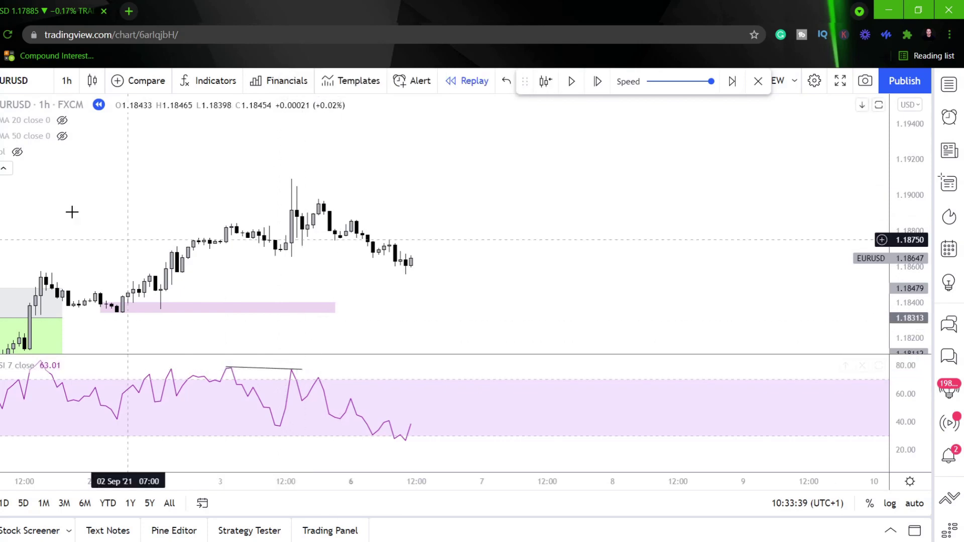
left_click(221, 227)
left_click(301, 176)
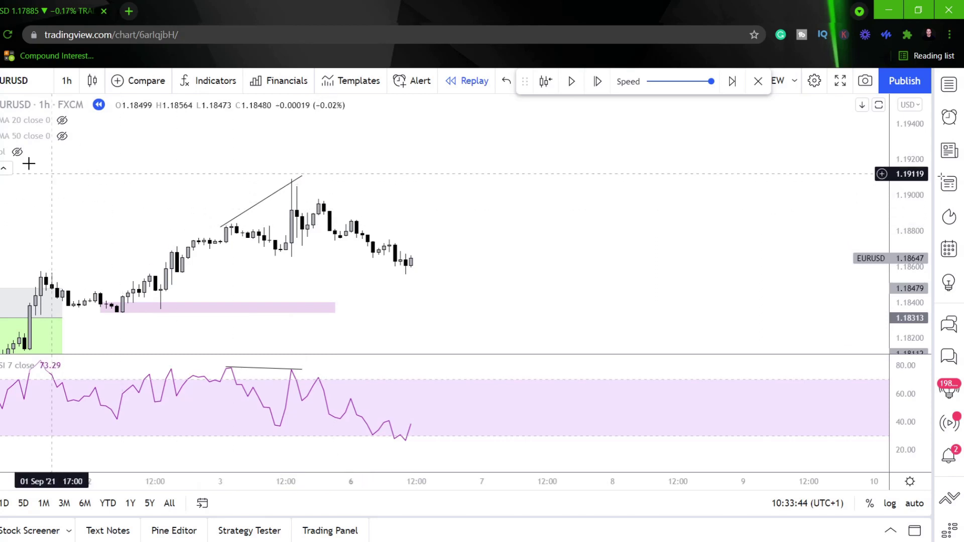
- Draw a price zone from 3 Sep 13:00 to 7 Sep 14:00 and tighten its edges on the 15-minute chart, with the lower edge at 1.18890
mouse_move(291, 247)
left_mouse_down()
mouse_move(344, 164)
mouse_move(540, 165)
mouse_move(558, 175)
left_mouse_up()
left_click_drag(425, 250, 424, 221)
left_click(67, 80)
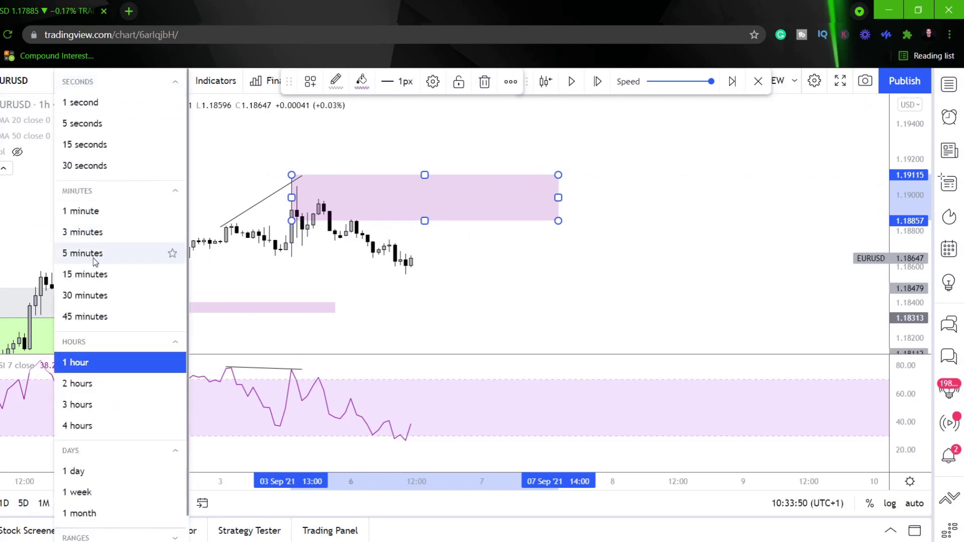
left_click(84, 275)
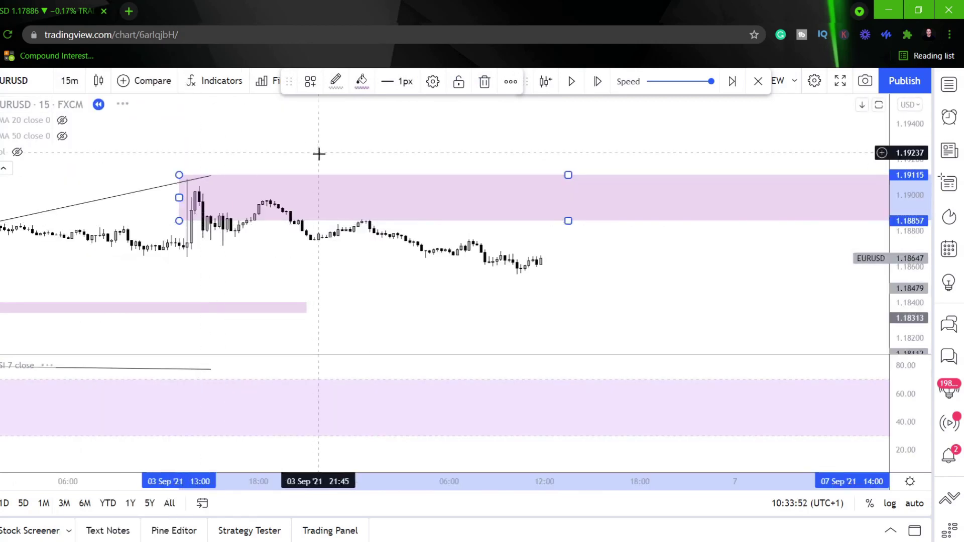
left_click_drag(301, 139, 388, 133)
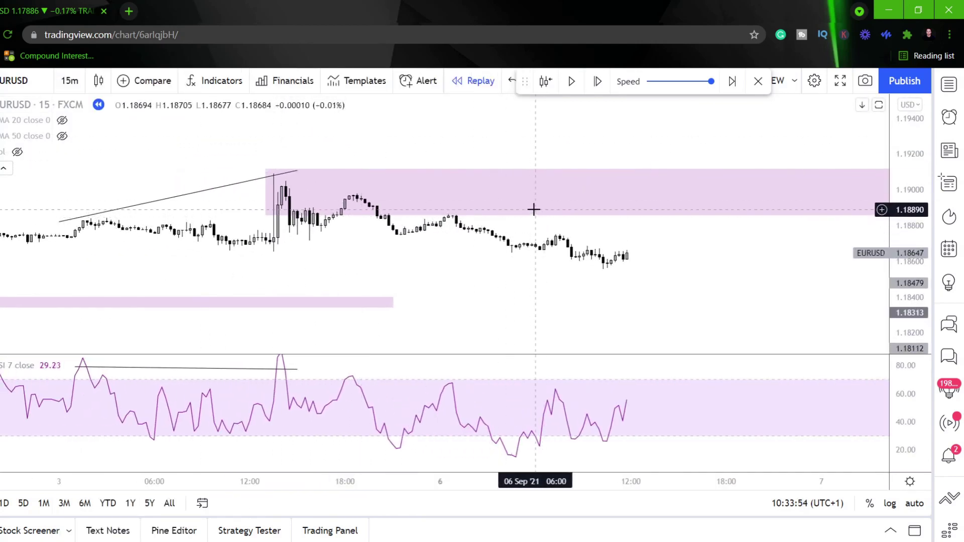
left_click(636, 220)
left_click_drag(654, 214, 655, 210)
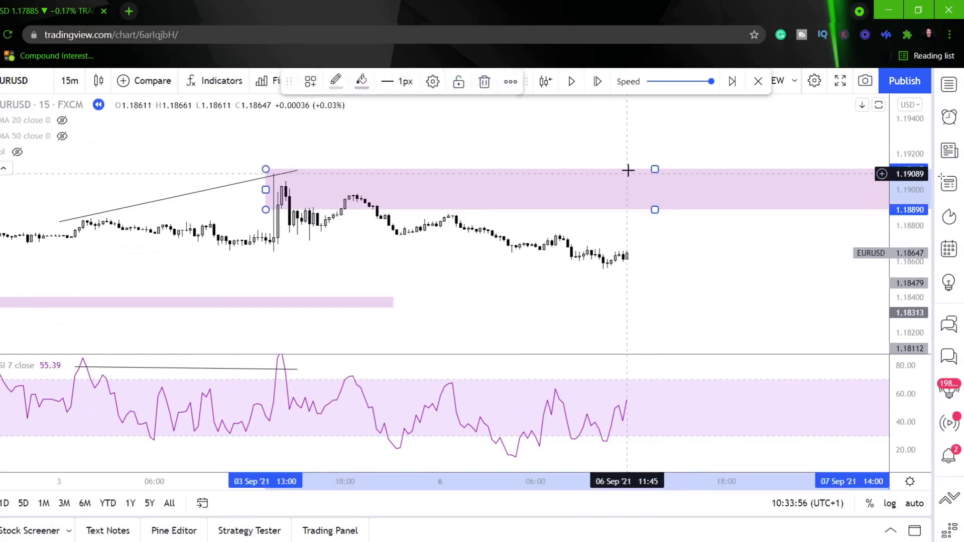
left_click_drag(654, 168, 654, 175)
left_click(613, 145)
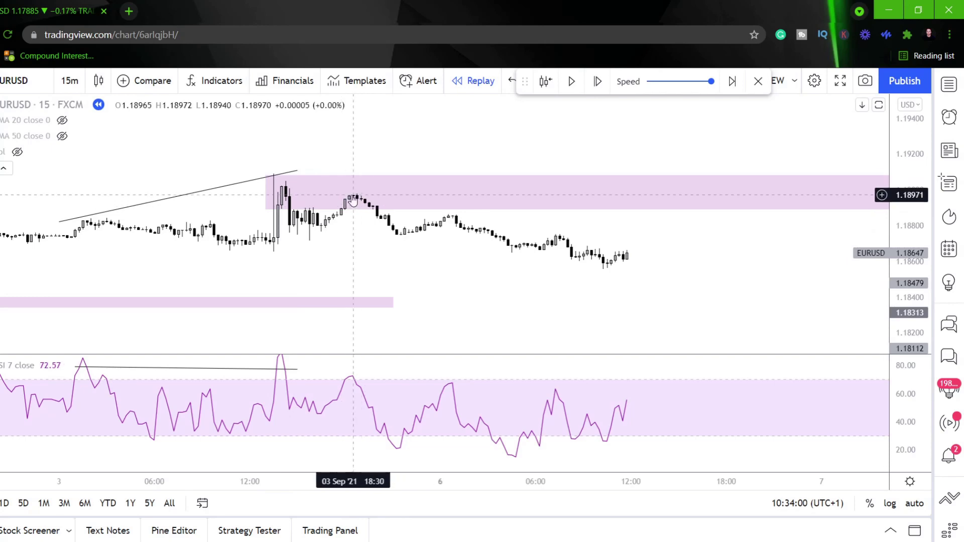
- Review the 15-minute price action around the 3 Sep zone and return to the 1-hour chart
left_click_drag(351, 211, 602, 200)
scroll(745, 277, "down", 4)
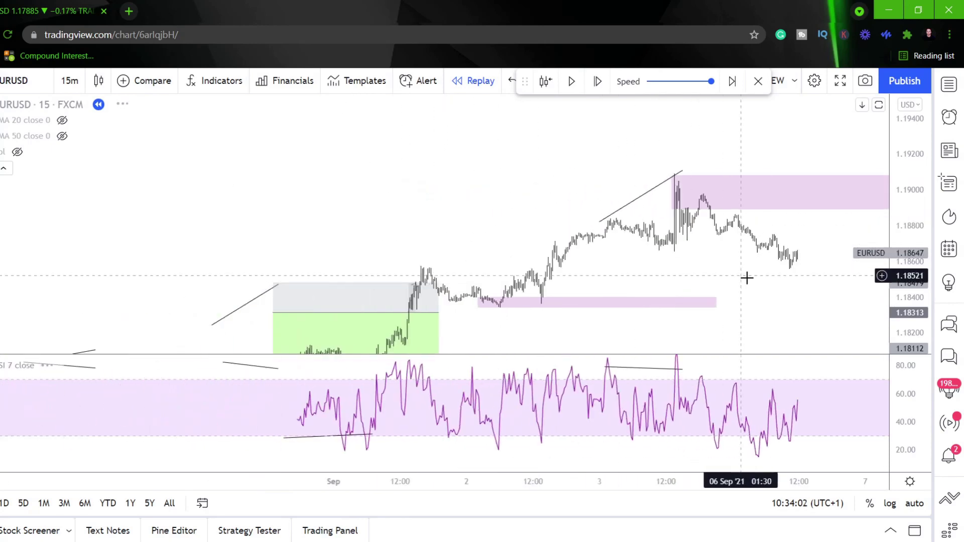
left_click_drag(771, 294, 657, 282)
scroll(656, 282, "up", 4)
left_click_drag(927, 284, 838, 209)
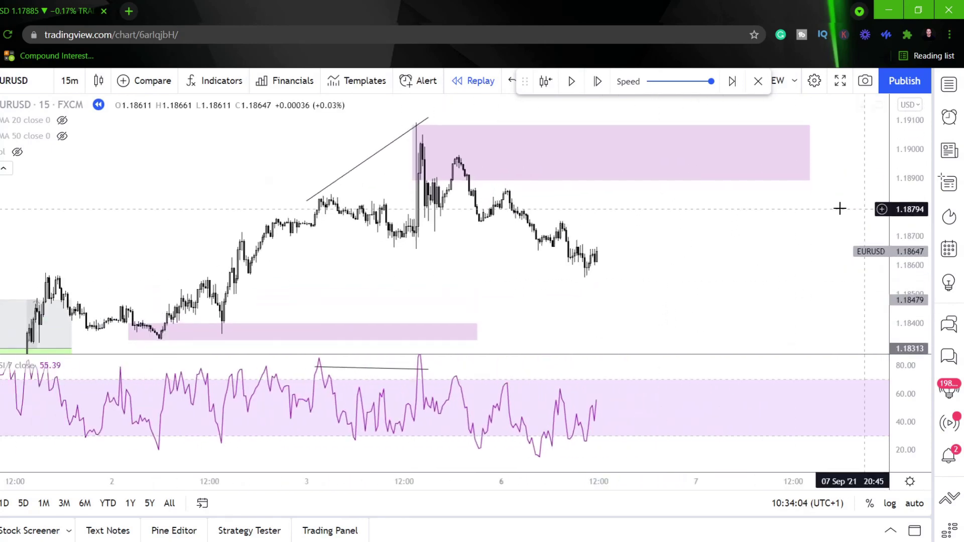
scroll(590, 164, "up", 3)
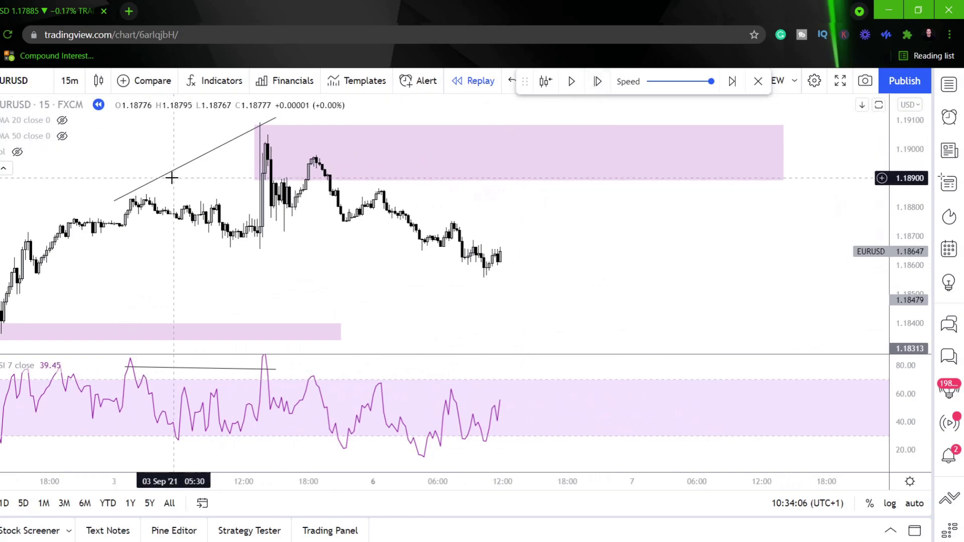
left_click(70, 81)
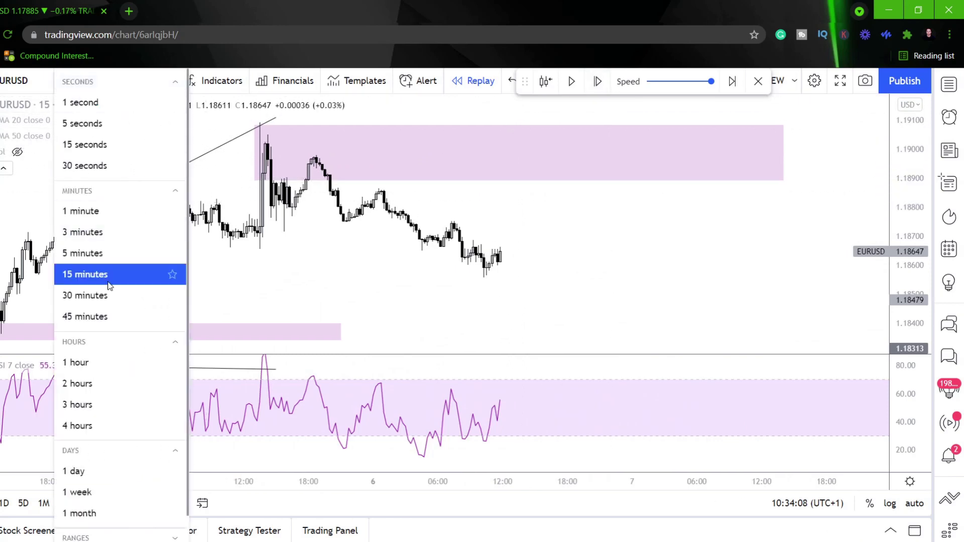
left_click(107, 362)
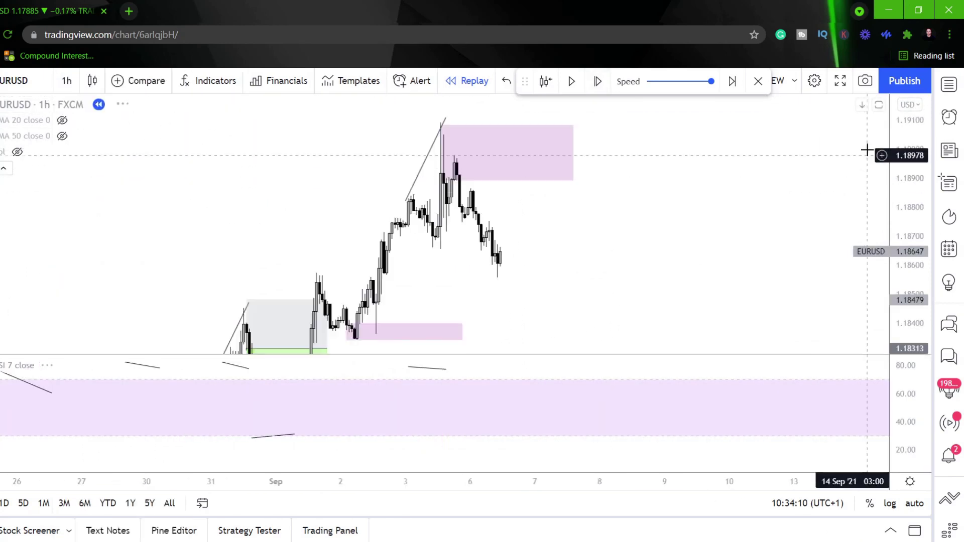
- Delete the price zone over the 3 Sep high
left_click_drag(534, 228, 663, 251)
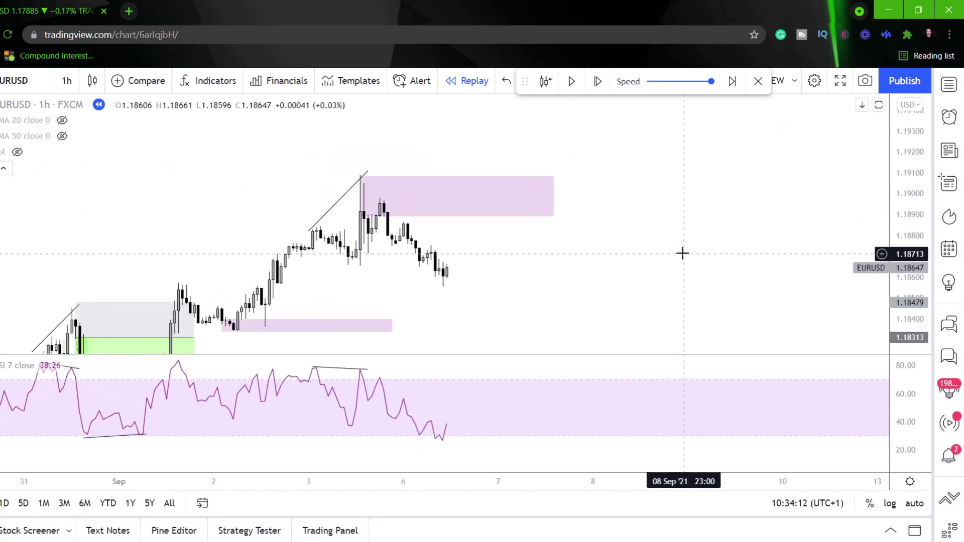
scroll(682, 254, "up", 3)
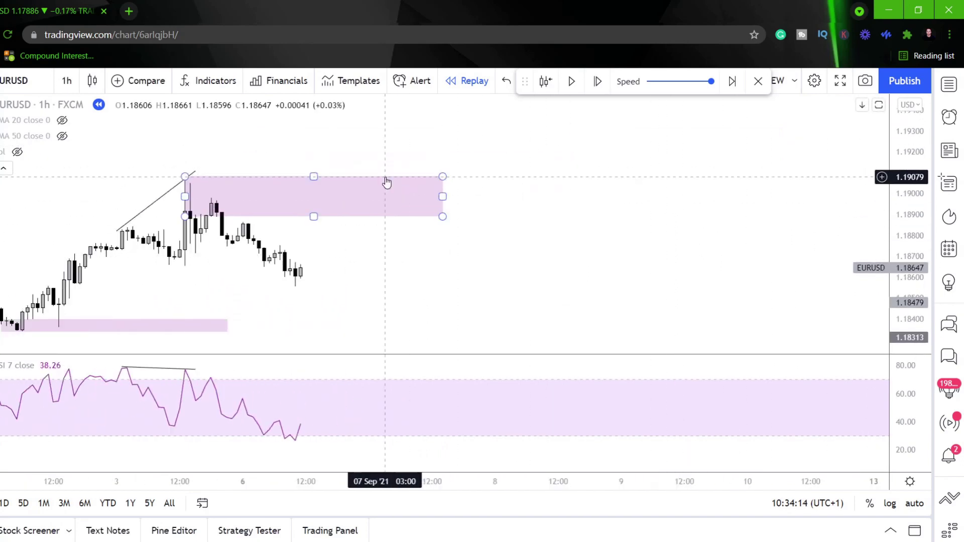
left_click(385, 177)
key("Delete")
- Rewind the bar replay to the 3 Sep 14:00 candle
left_click_drag(223, 203, 232, 200)
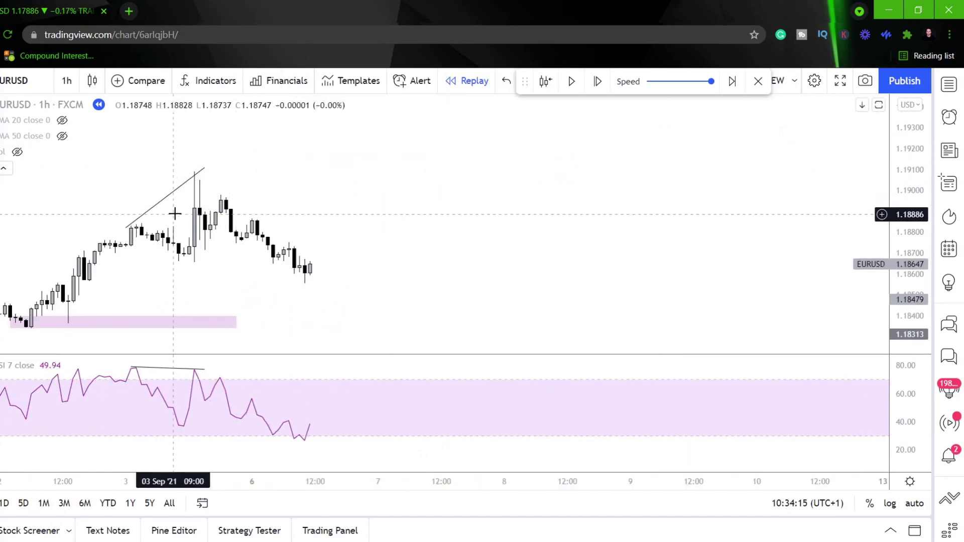
left_click(545, 81)
left_click(200, 254)
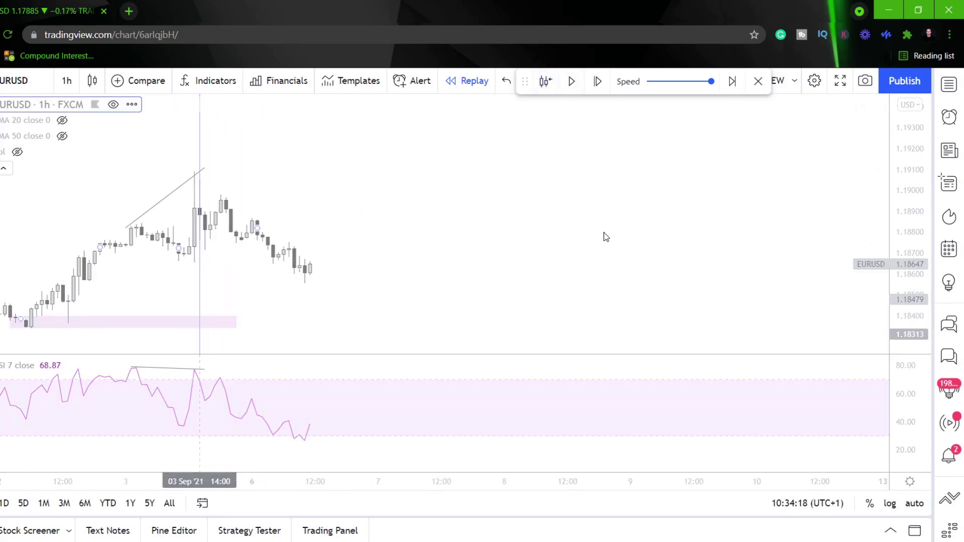
left_click_drag(140, 157, 363, 134)
scroll(678, 197, "up", 2)
left_click_drag(663, 201, 606, 234)
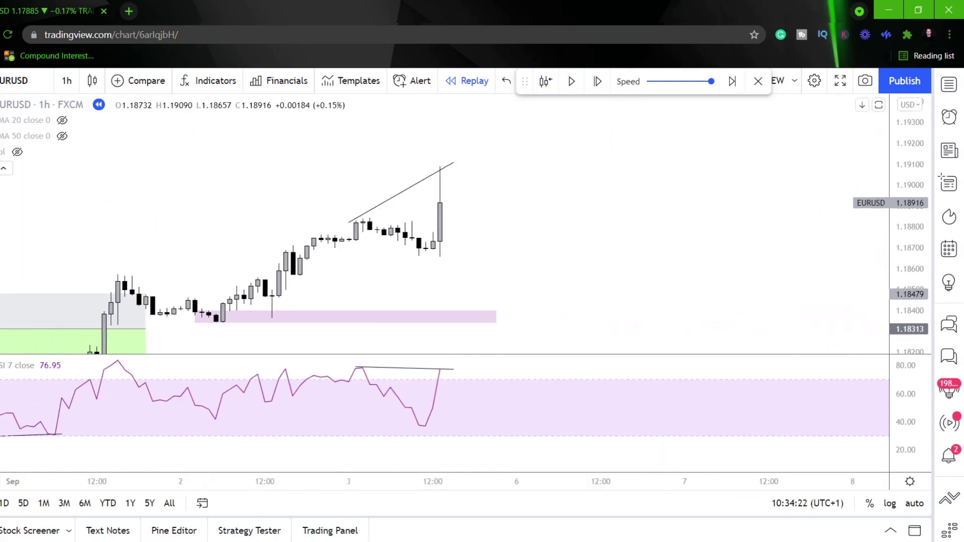
- Place a short position beside the 3 Sep high with entry at 1.18631, stop at 1.19120 and target at 1.17910
left_click(22, 279)
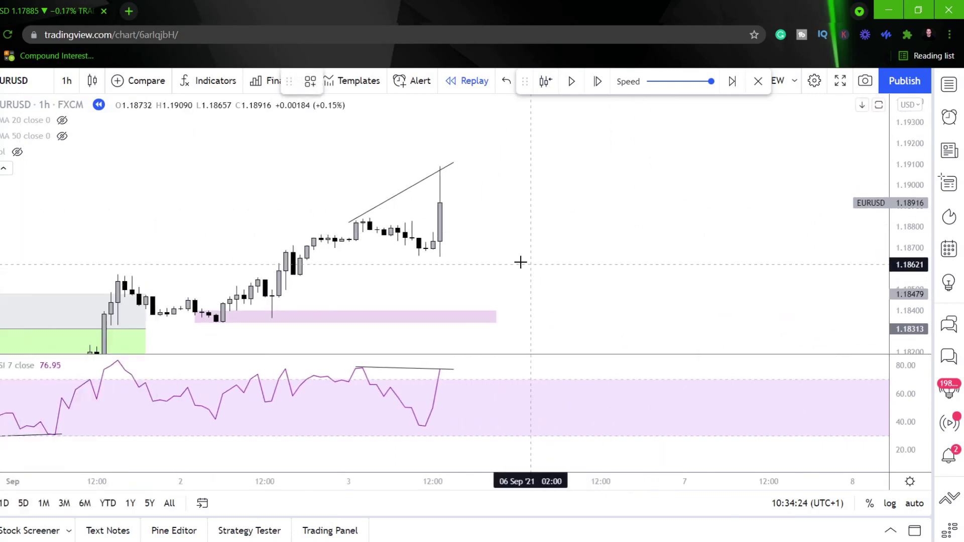
left_click(454, 262)
left_click_drag(453, 213, 458, 160)
left_click(363, 160)
left_click_drag(740, 228, 711, 169)
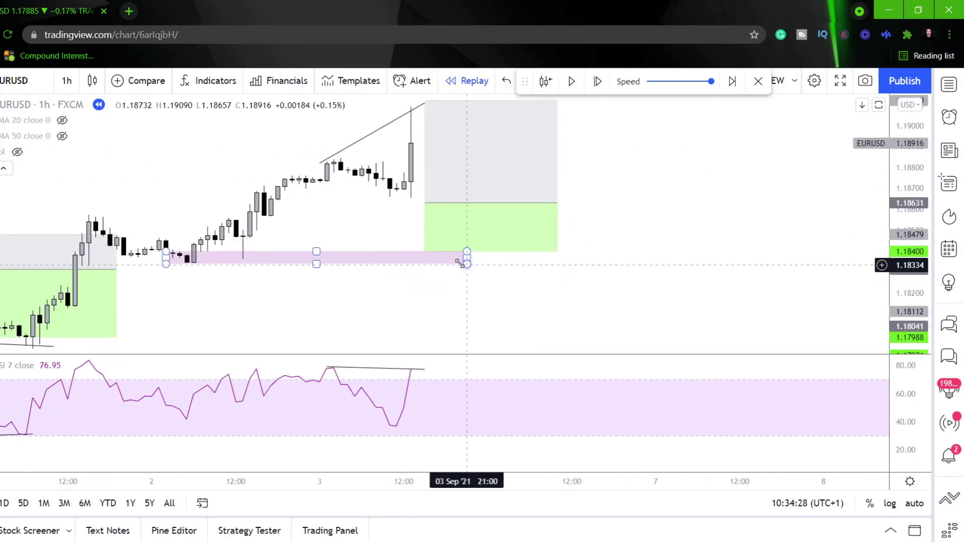
mouse_move(425, 251)
left_mouse_down()
mouse_move(430, 340)
mouse_move(481, 379)
left_mouse_up()
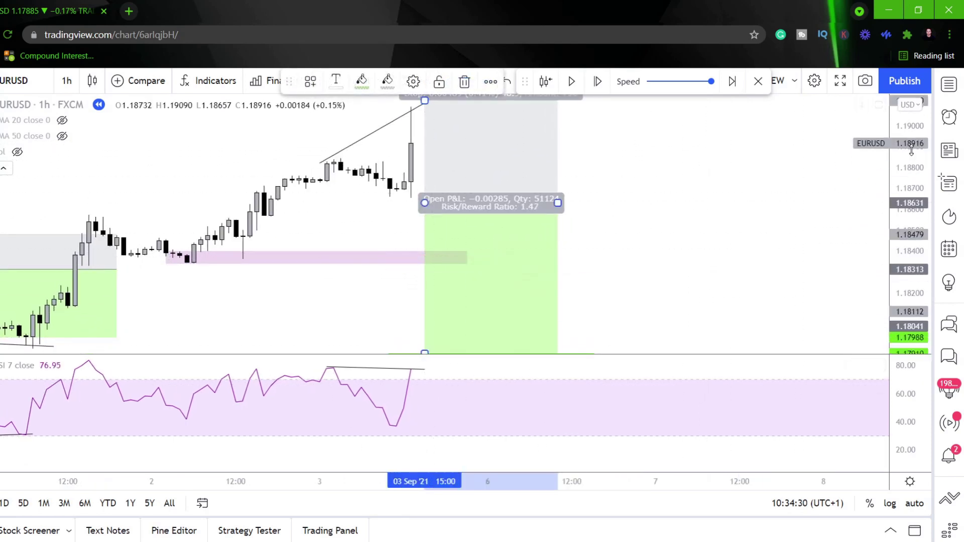
left_click(688, 214)
- Delete the short position beside the 3 Sep high and advance the replay to the 15:00 candle
left_click(597, 81)
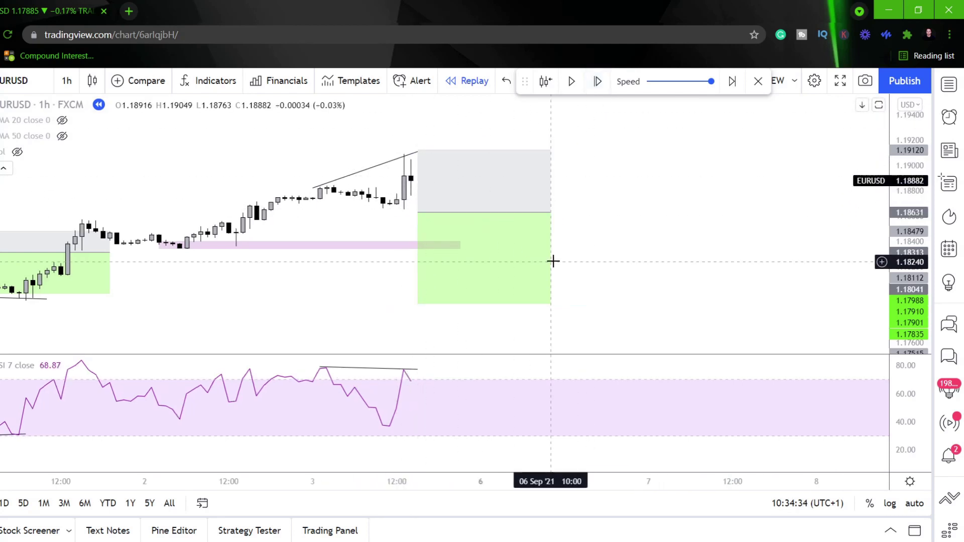
key("Delete")
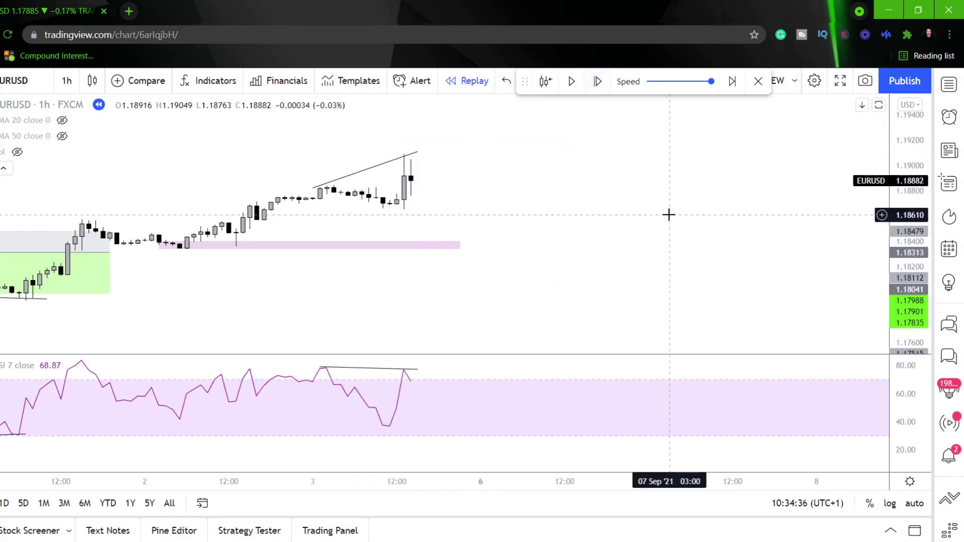
left_click(598, 81)
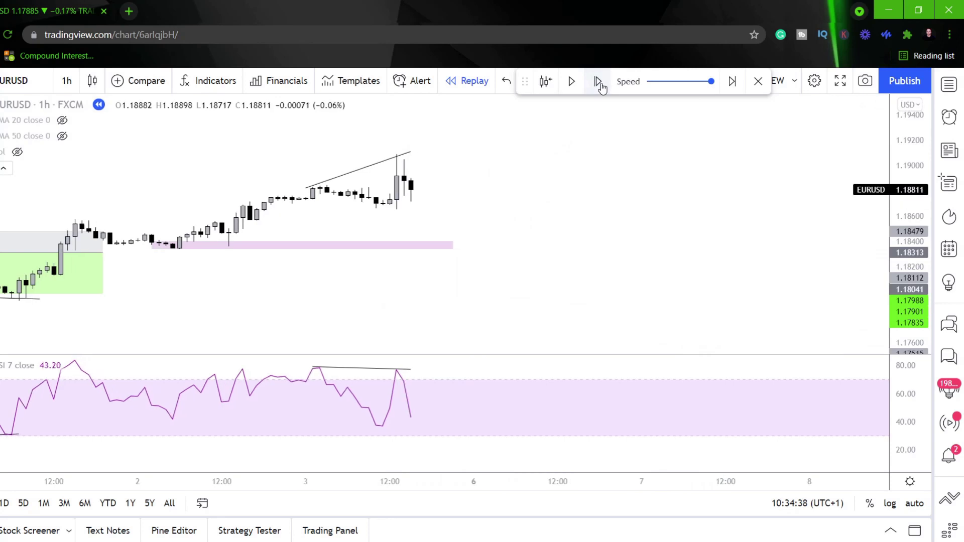
- Reset the replay start to the 3 Sep 15:00 candle and step it forward
left_click(546, 81)
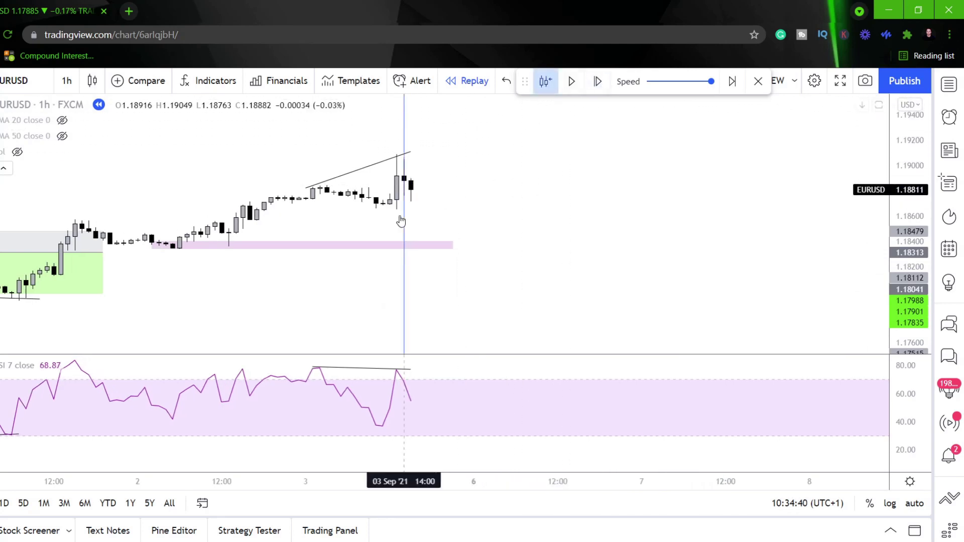
left_click(411, 216)
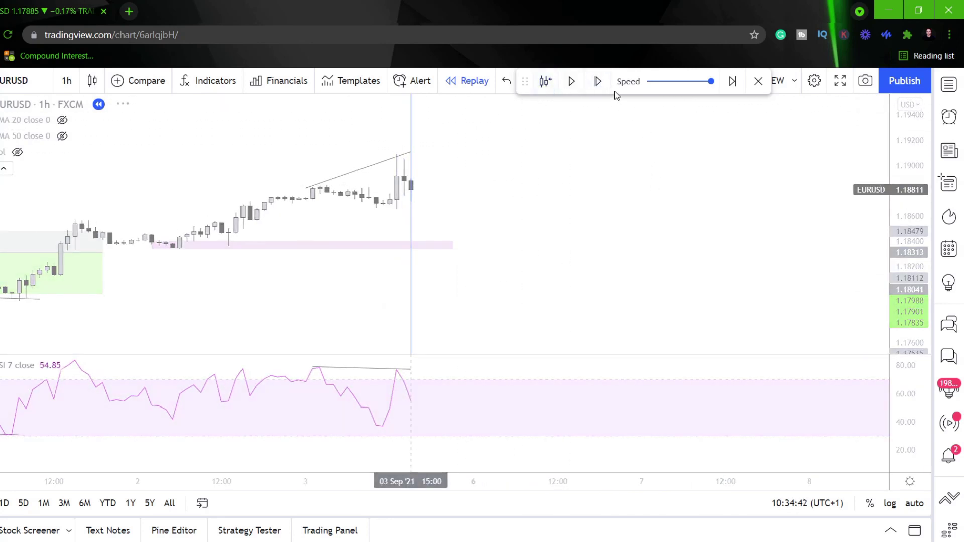
left_click(597, 84)
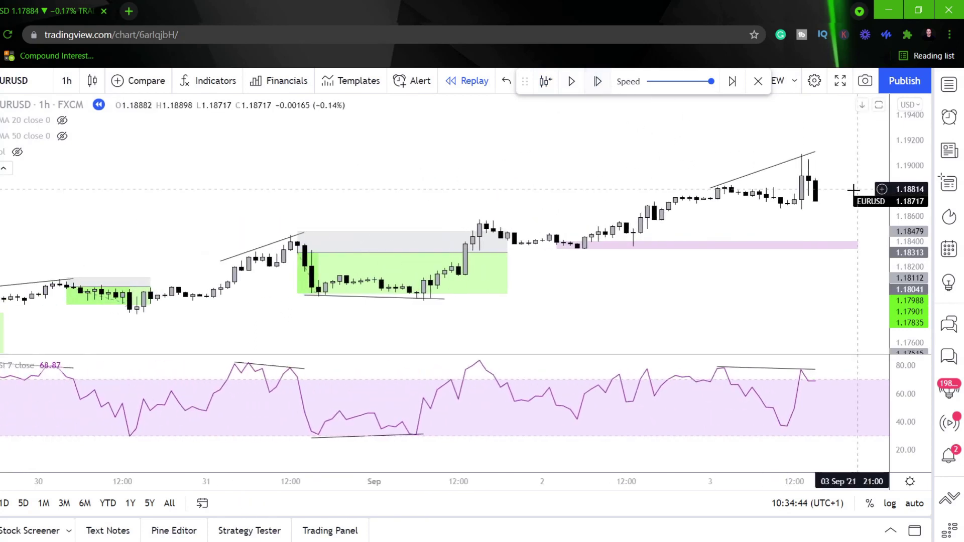
left_click_drag(841, 201, 653, 201)
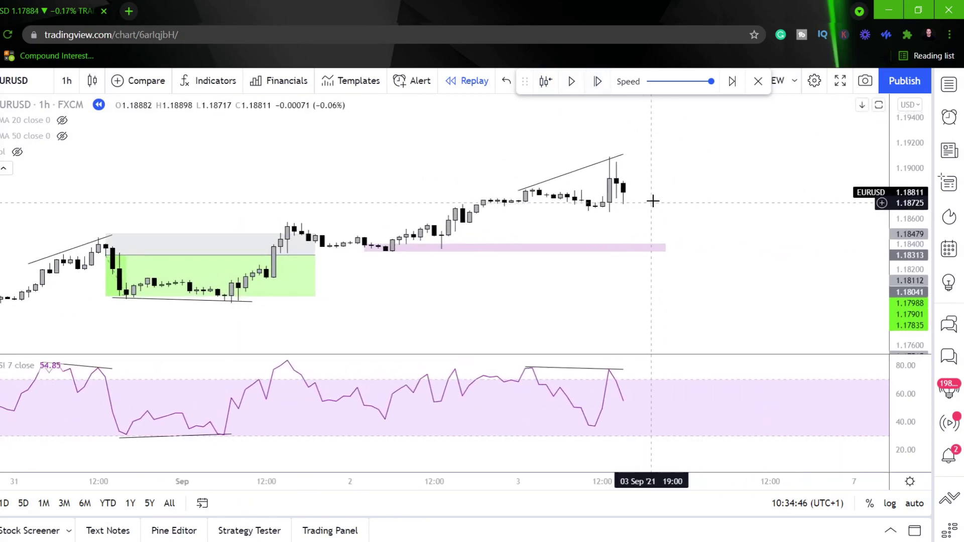
- Advance the replay candle by candle to the 5 Sep 21:00 candle
left_click(603, 87)
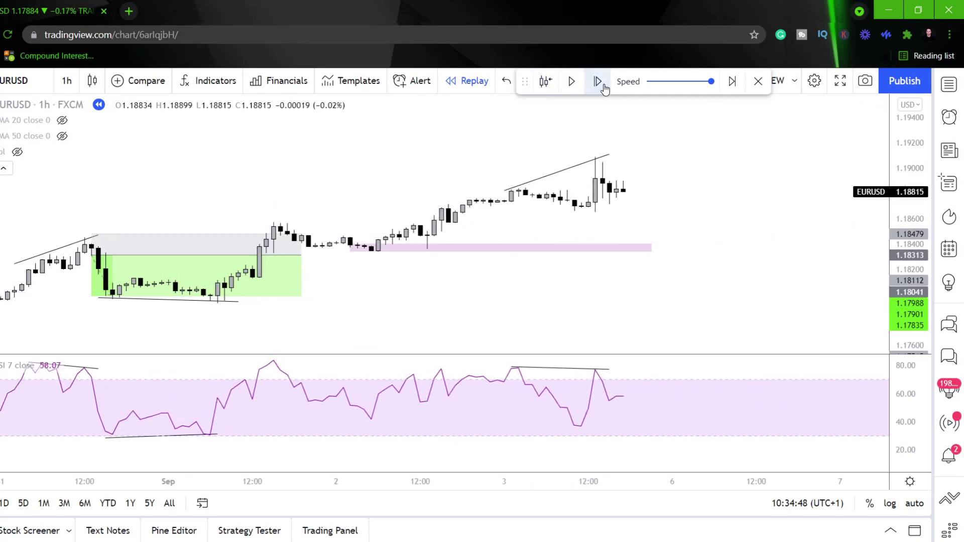
left_click(604, 87)
left_click(603, 86)
left_click(602, 85)
left_click(601, 84)
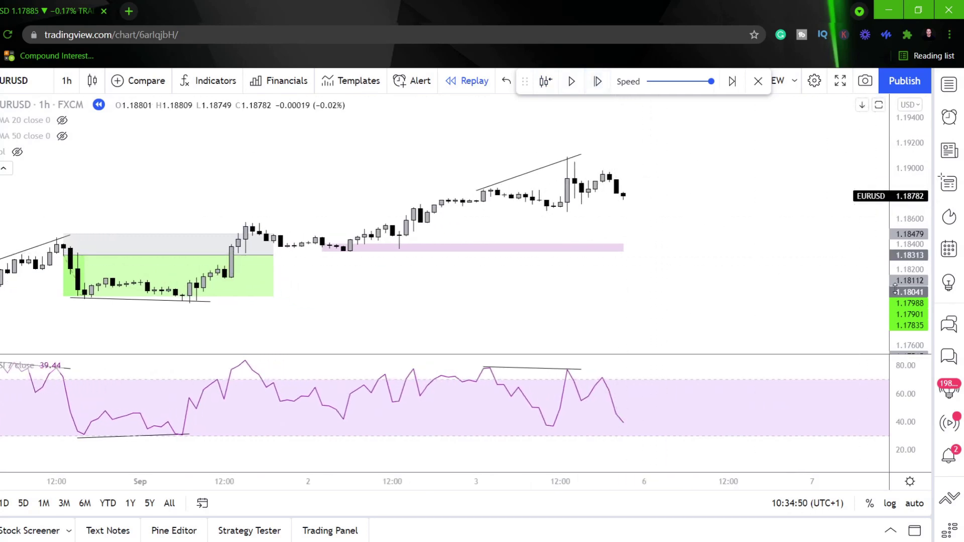
- Place a short position from the 3 Sep 20:00 candle with entry at 1.18797, stop at 1.19009 and target at 1.18350
left_click_drag(908, 278, 908, 146)
left_click_drag(768, 201, 681, 252)
left_click_drag(589, 173, 564, 205)
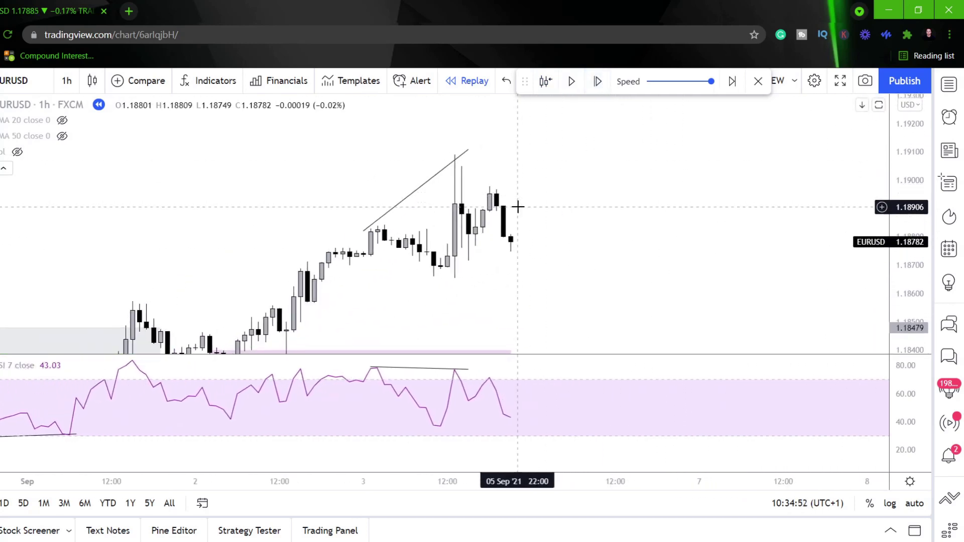
left_click(2, 252)
left_click(68, 280)
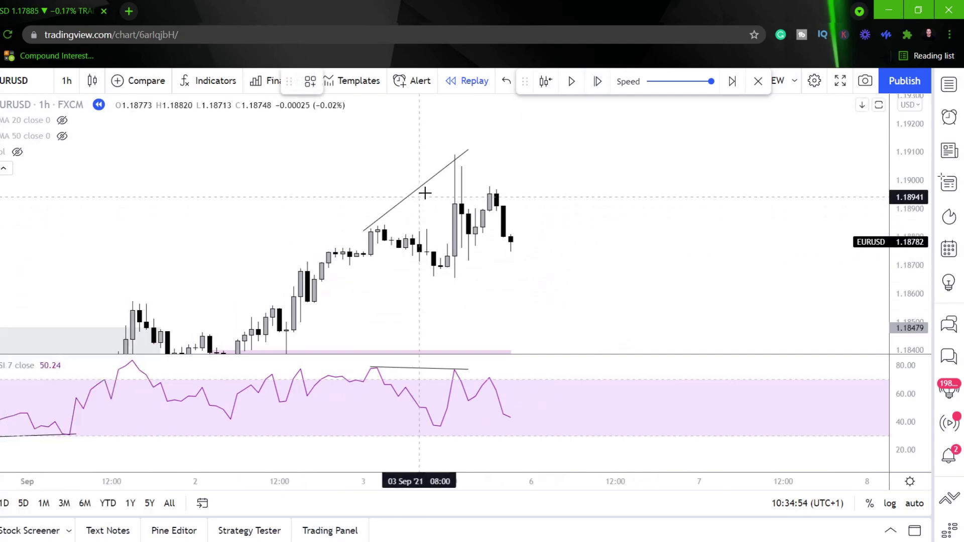
left_click(455, 185)
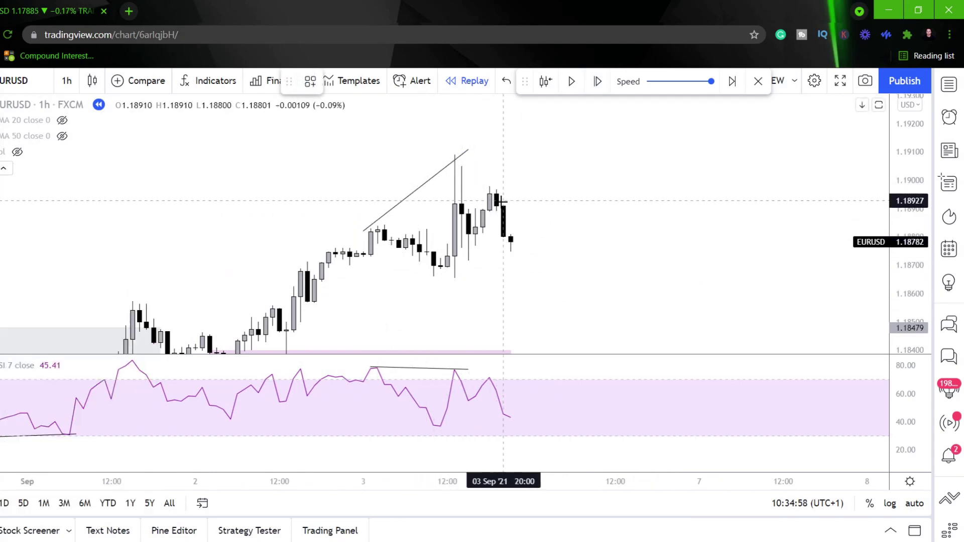
left_click(503, 234)
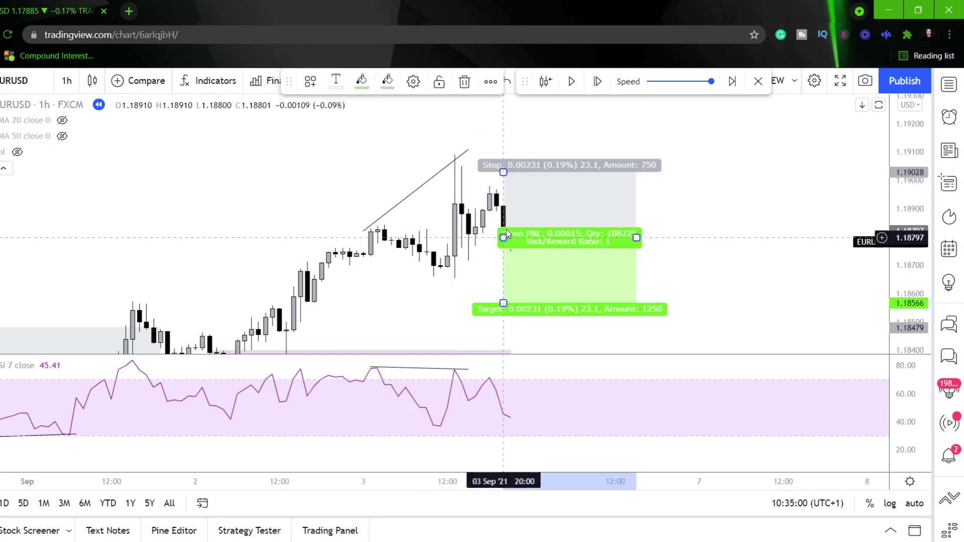
left_click_drag(505, 177, 505, 182)
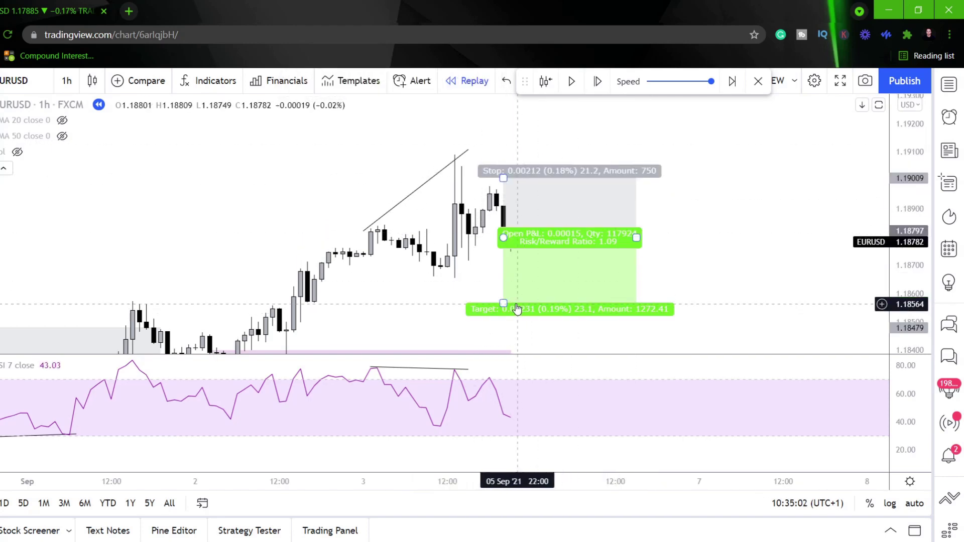
left_click_drag(504, 303, 506, 353)
left_click_drag(680, 270, 668, 220)
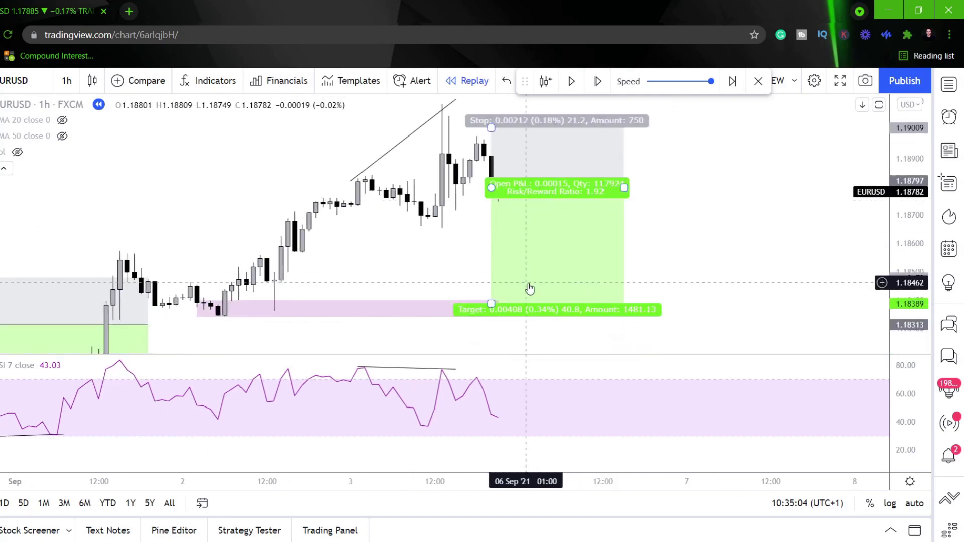
left_click_drag(492, 303, 492, 314)
- Play the replay up to the evening of 7 Sep and extend the short position to the latest candle
left_click(598, 81)
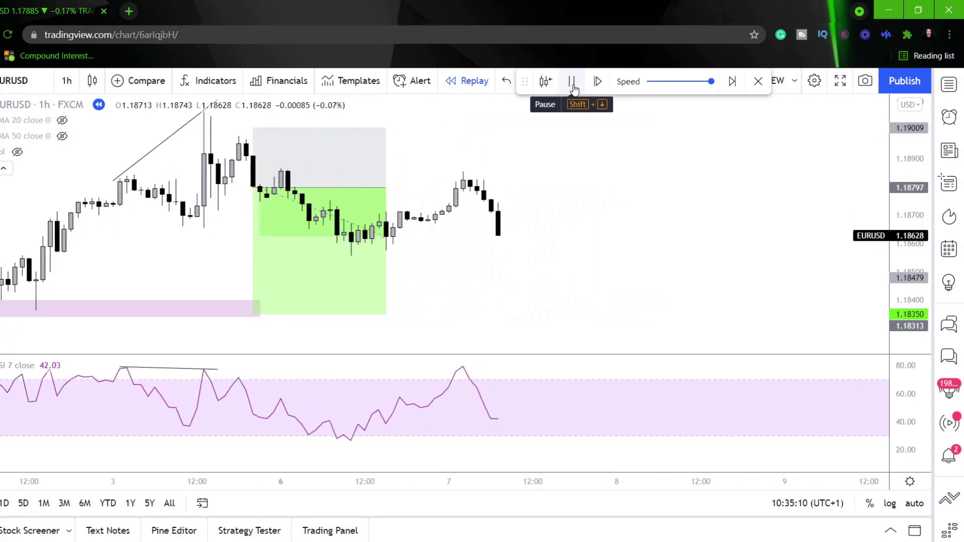
left_click(573, 84)
left_click(280, 216)
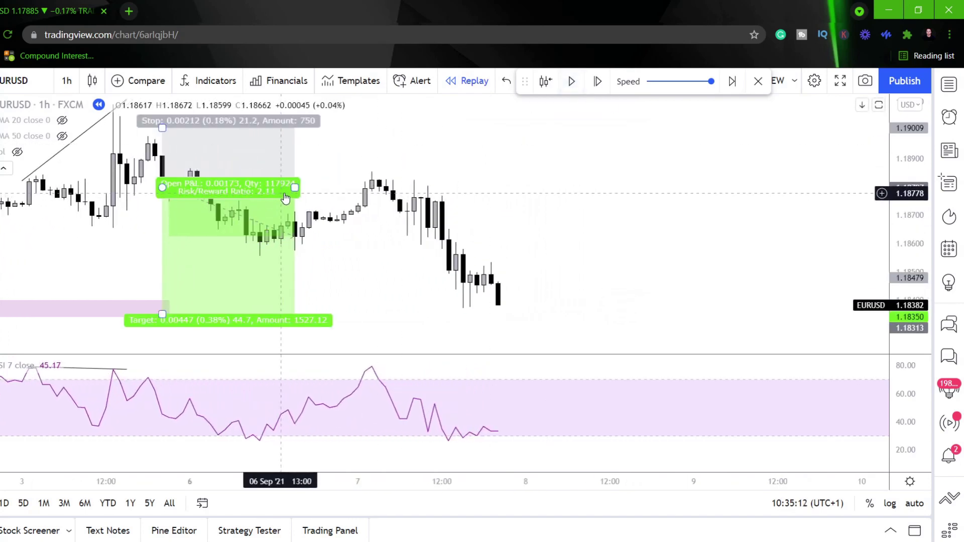
left_click_drag(396, 178, 499, 166)
left_click(566, 161)
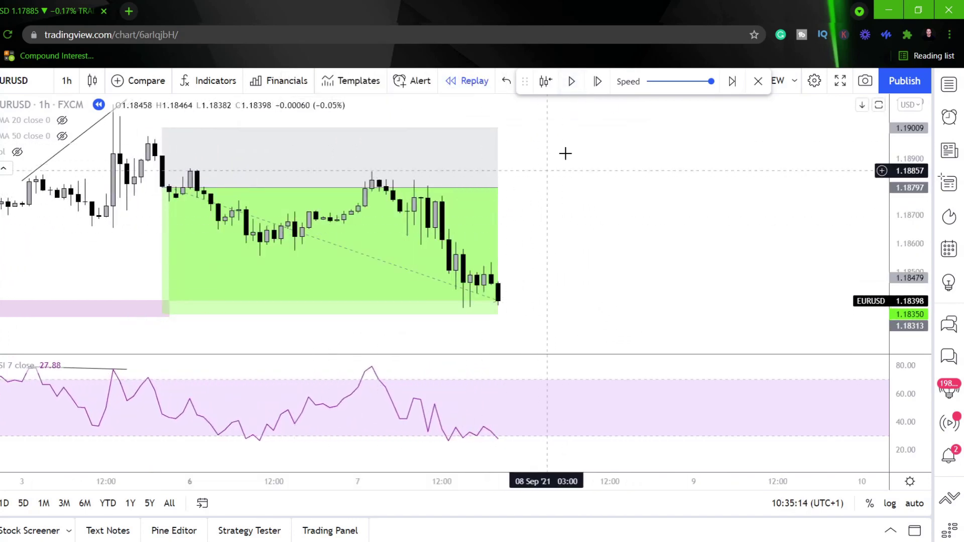
- Play the replay on to the 8 Sep 14:00 candle and extend the short position to where price reaches its target
left_click(566, 88)
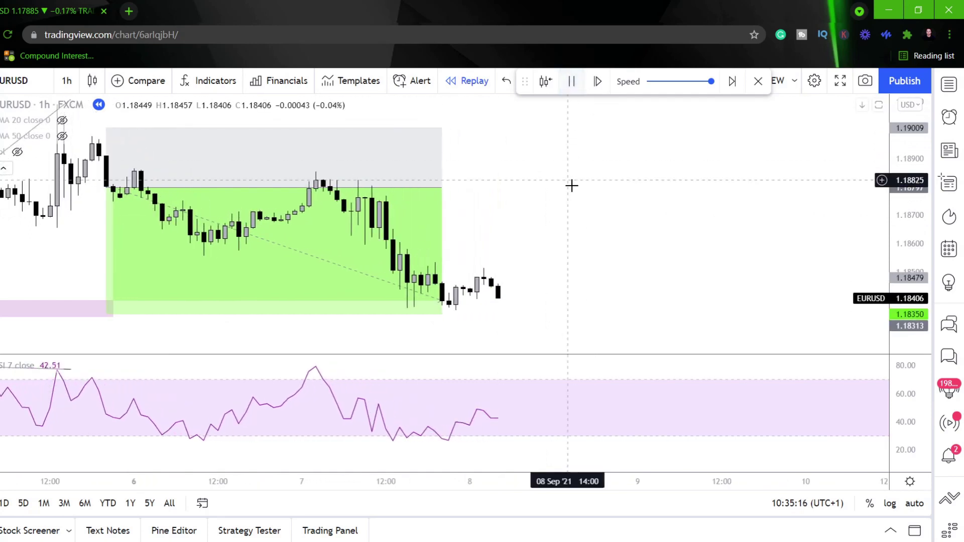
left_click(572, 94)
scroll(563, 201, "down", 5)
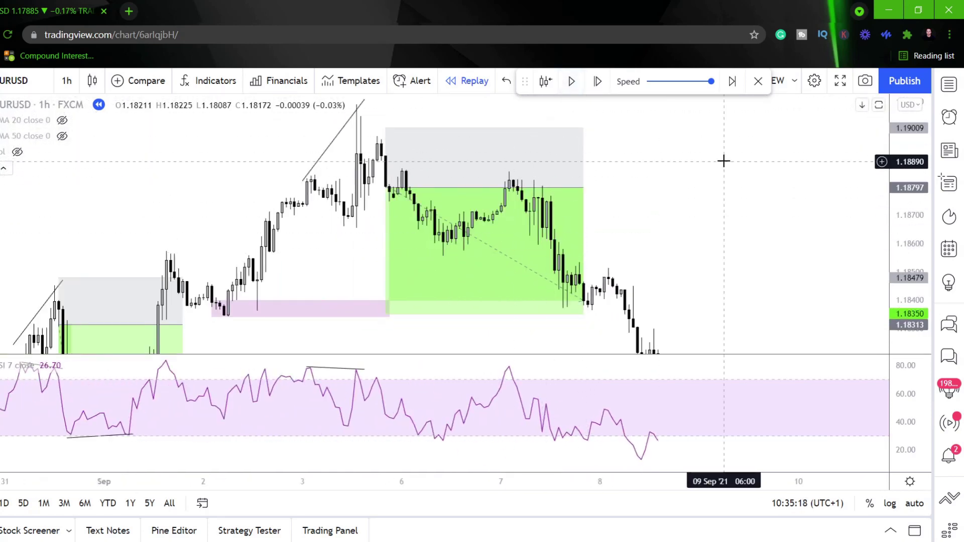
scroll(796, 175, "down", 2)
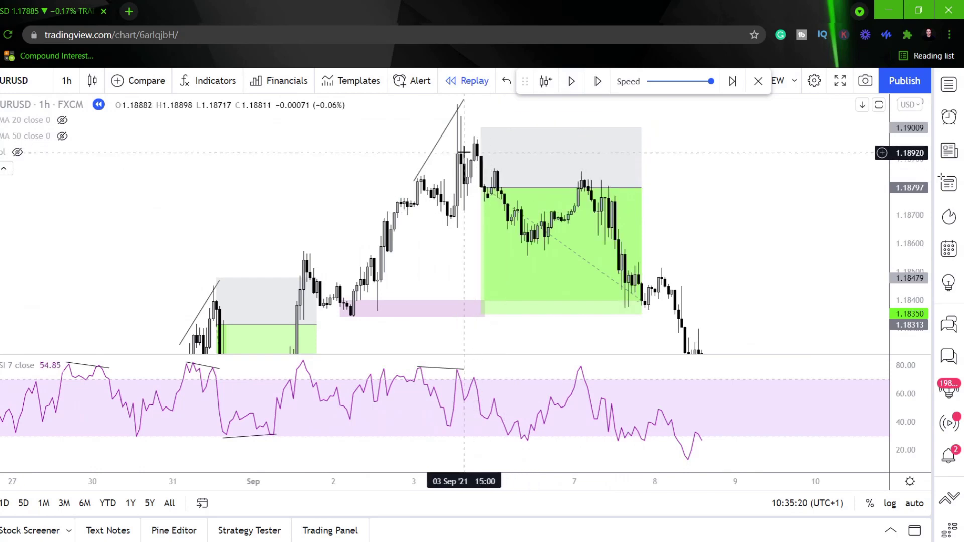
left_click_drag(642, 187, 675, 185)
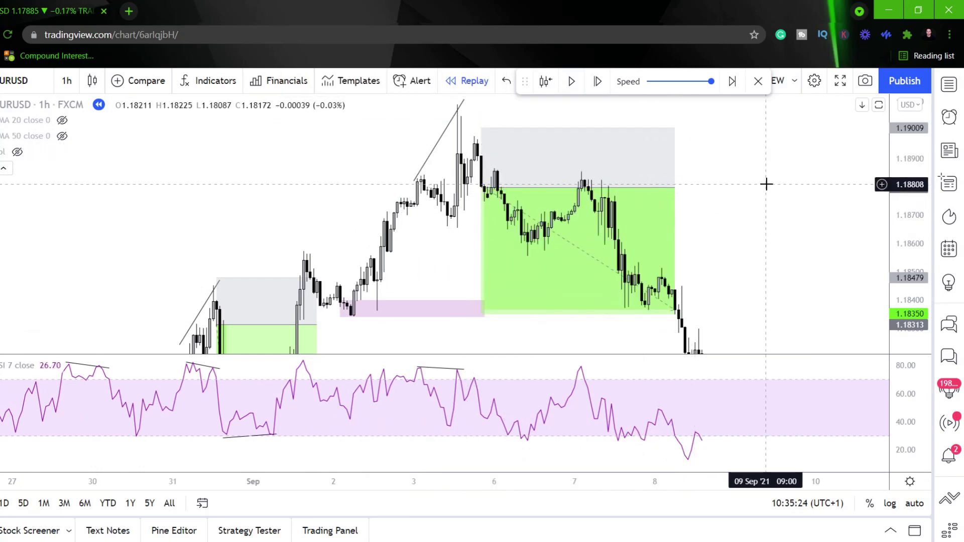
- Mark the bullish divergence with trend lines under the 8 Sep price lows and the matching RSI lows
left_click_drag(773, 213, 545, 126)
left_click_drag(732, 282, 633, 218)
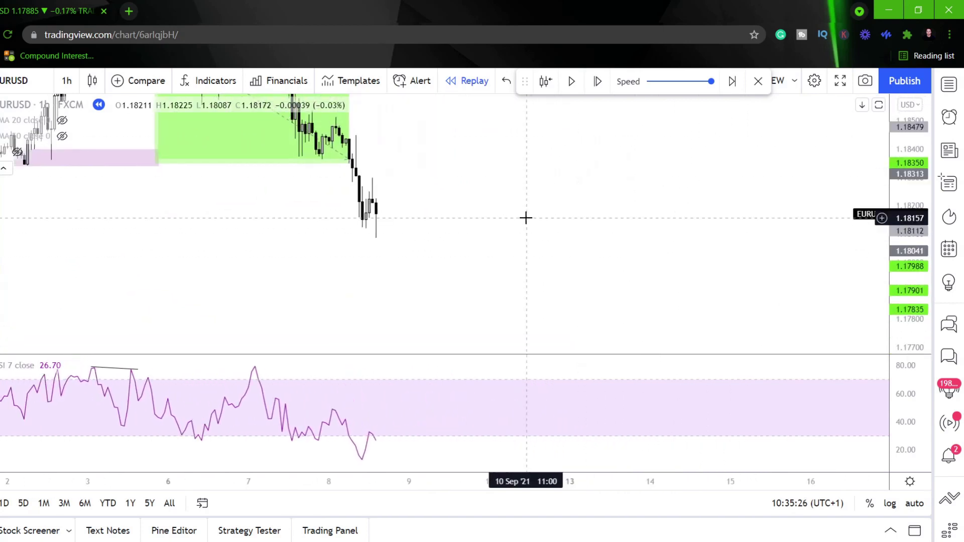
scroll(356, 251, "up", 2)
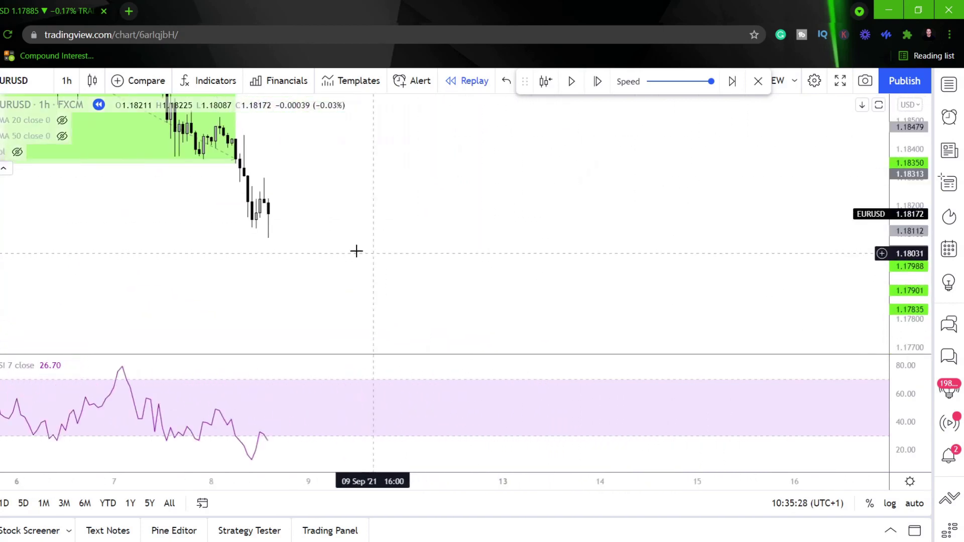
scroll(356, 251, "left", 3)
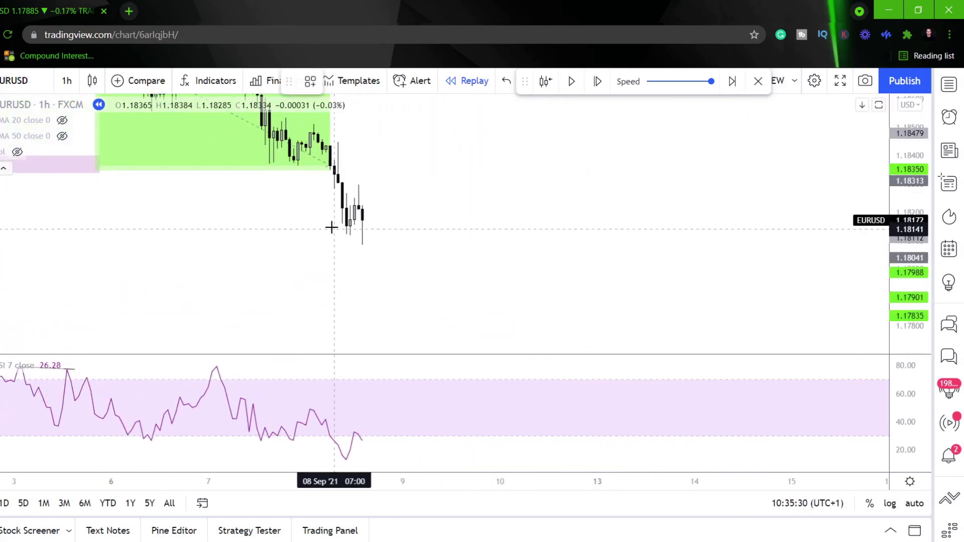
left_click(342, 226)
left_click(366, 248)
left_click(382, 243)
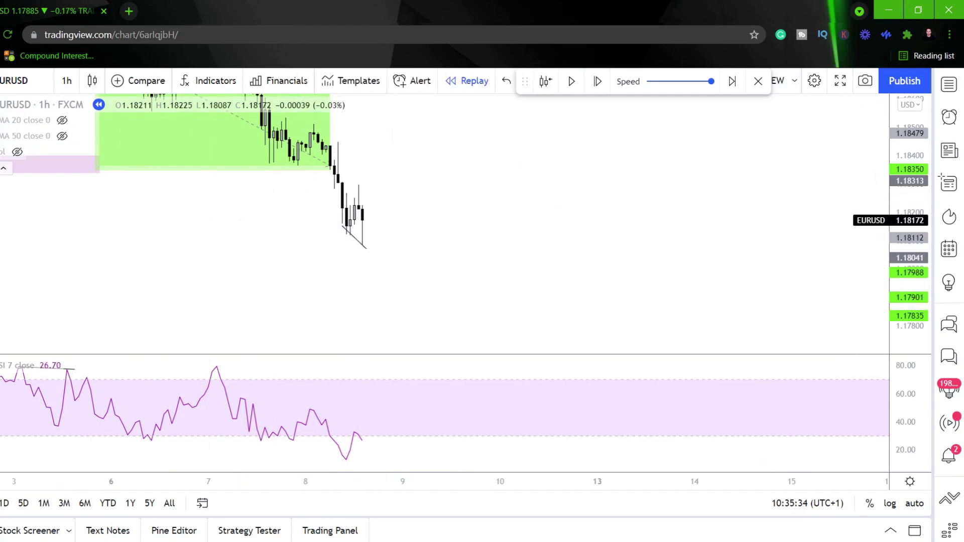
left_click_drag(347, 461, 367, 446)
left_click(417, 233)
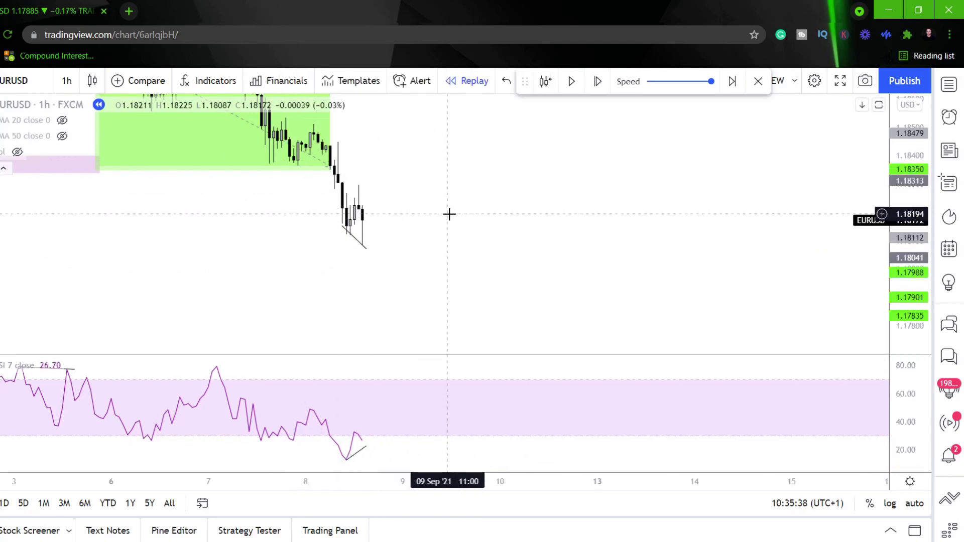
scroll(409, 235, "up", 1)
left_click_drag(409, 235, 634, 231)
scroll(622, 239, "up", 2)
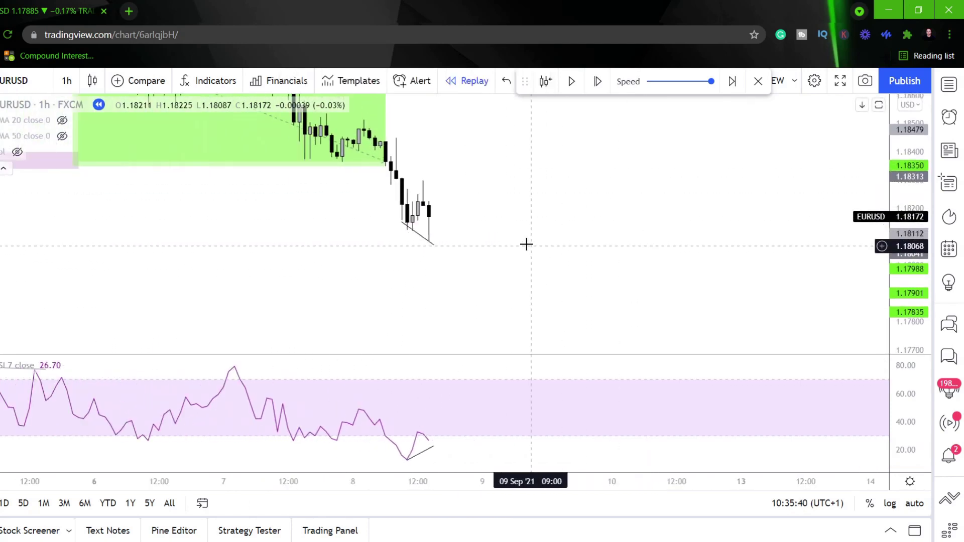
left_click_drag(526, 246, 590, 249)
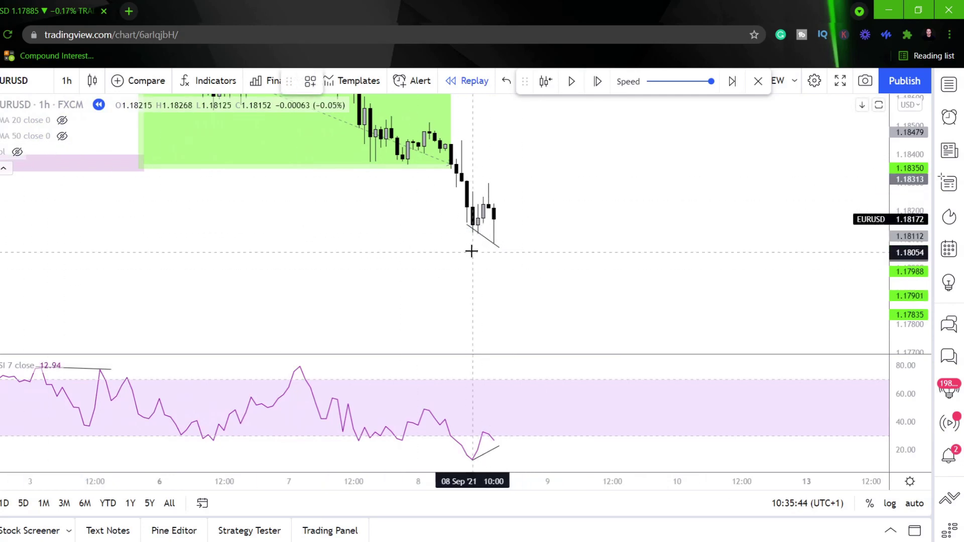
scroll(857, 294, "up", 2)
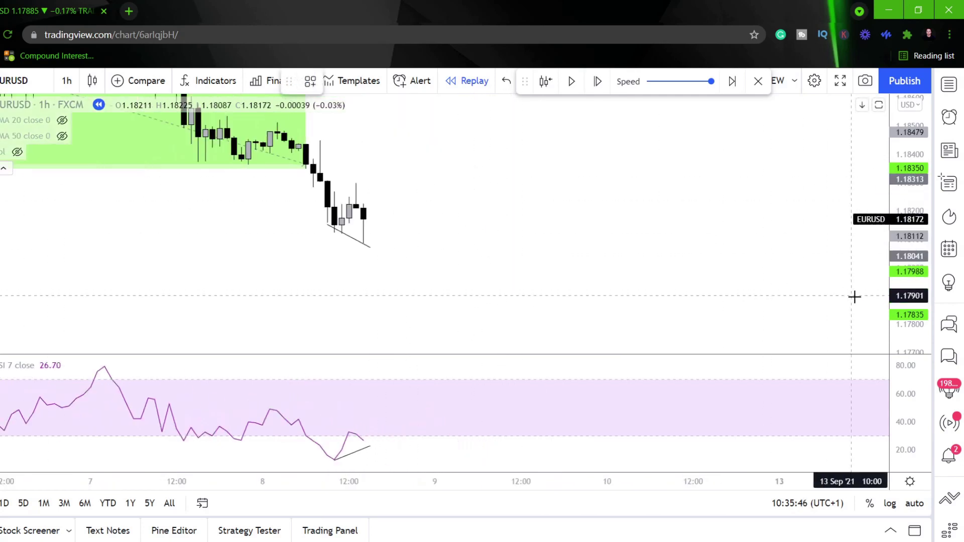
scroll(881, 190, "up", 1)
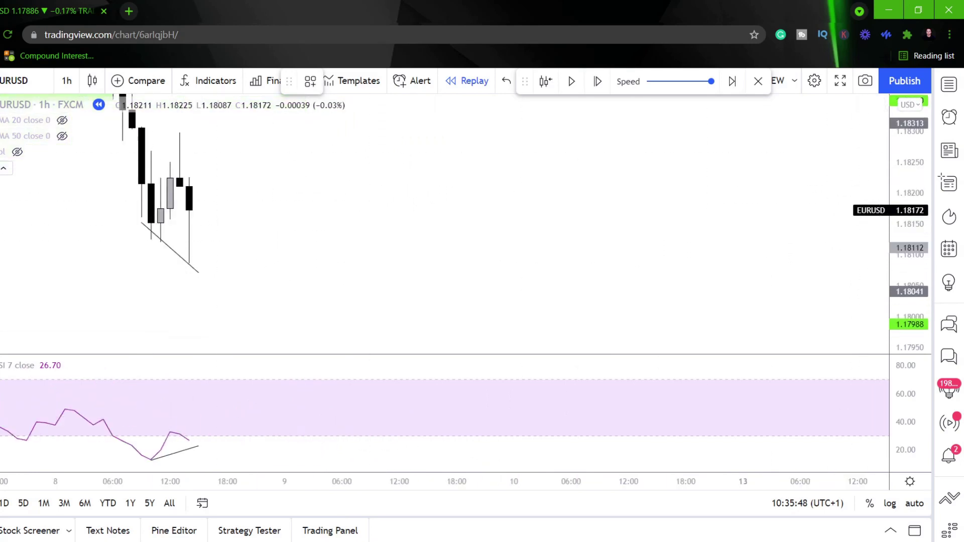
left_click(2, 134)
left_click(13, 161)
left_click(55, 293)
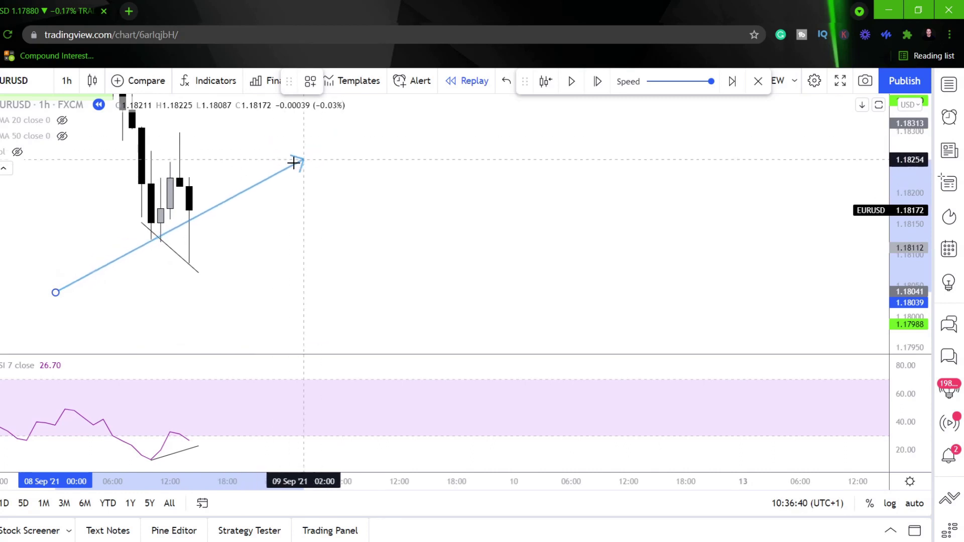
key("Escape")
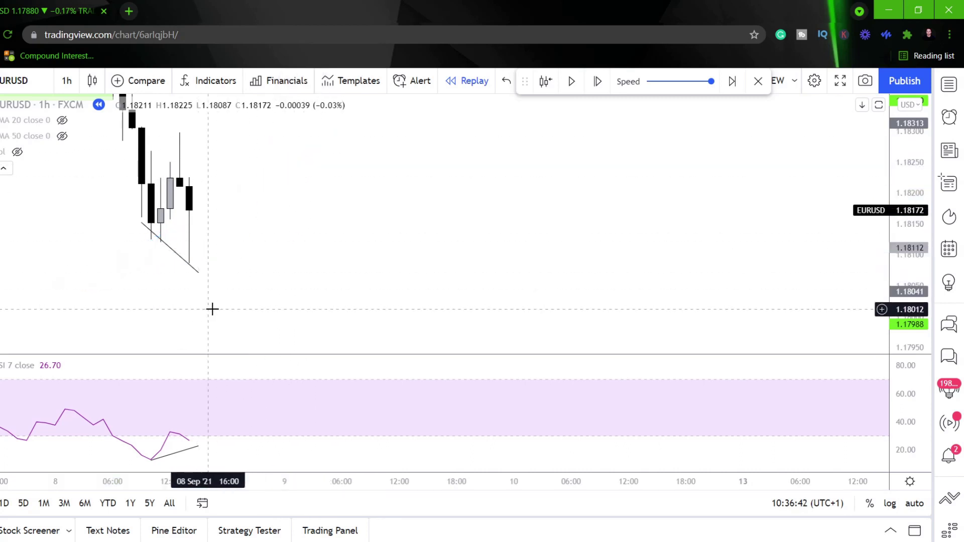
- Place a long position at 8 Sep 15:00 with entry at 1.18241, stop at 1.18061 and target at 1.18607
left_click_drag(323, 259, 390, 260)
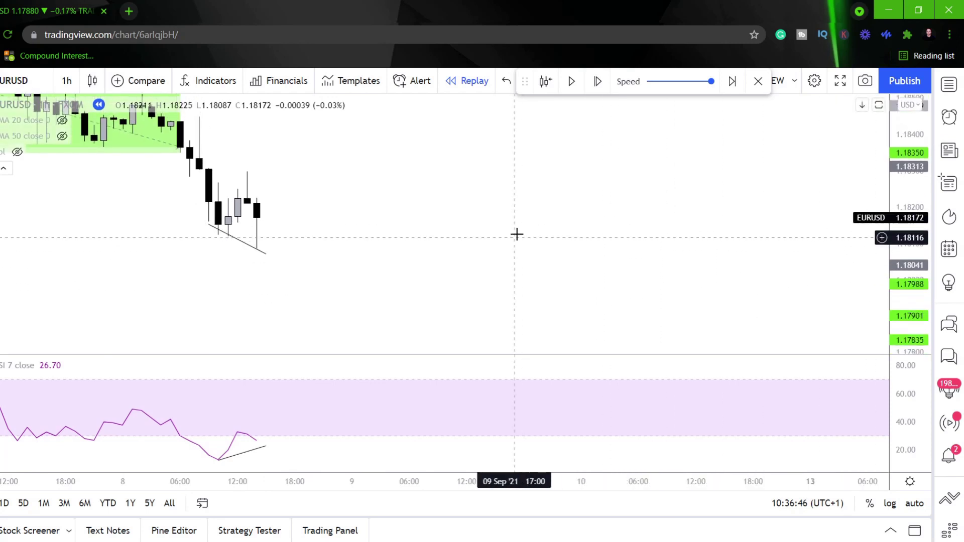
left_click_drag(507, 206, 569, 210)
left_click_drag(405, 249, 455, 265)
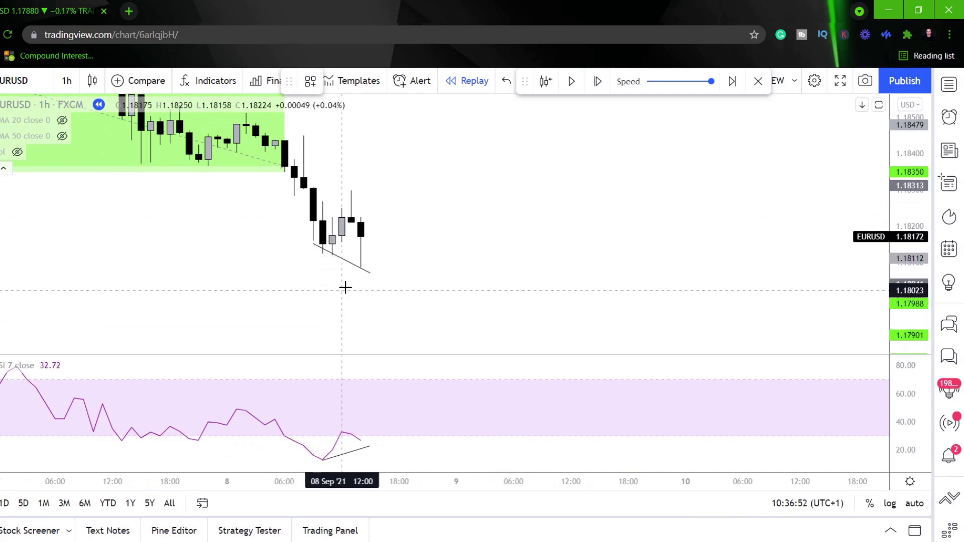
left_click(351, 269)
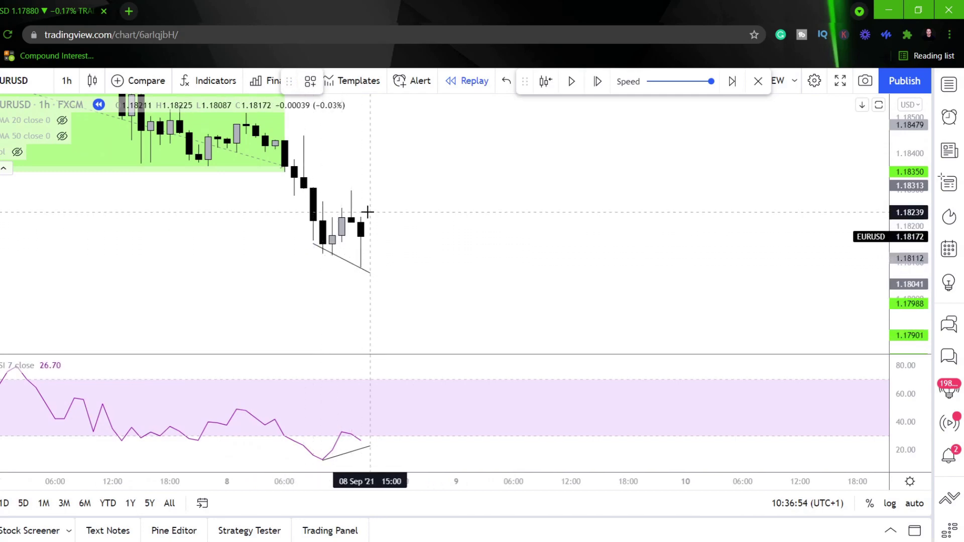
left_click(368, 212)
left_click(561, 209)
left_click_drag(370, 266, 371, 276)
left_click_drag(607, 245, 631, 307)
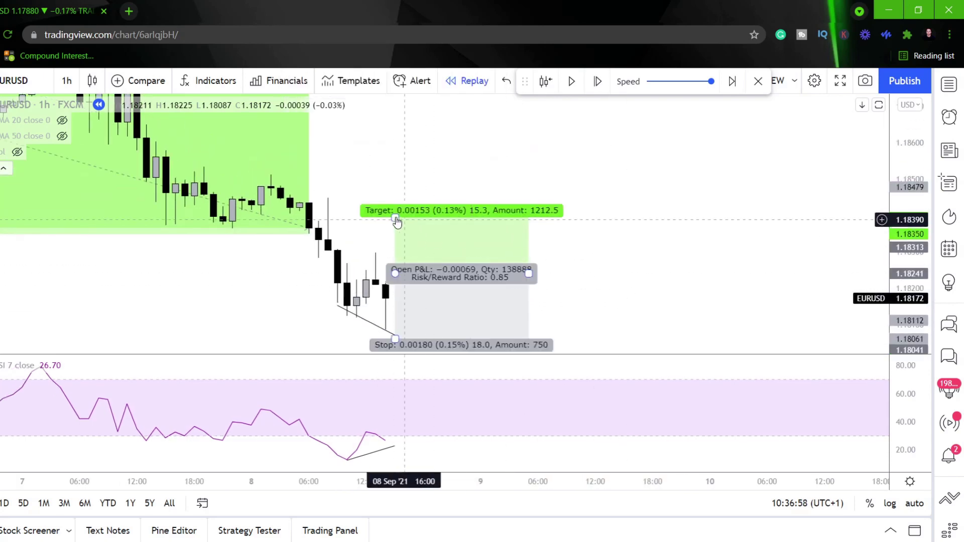
left_click_drag(393, 217, 393, 139)
left_click(773, 267)
left_click_drag(685, 267, 704, 235)
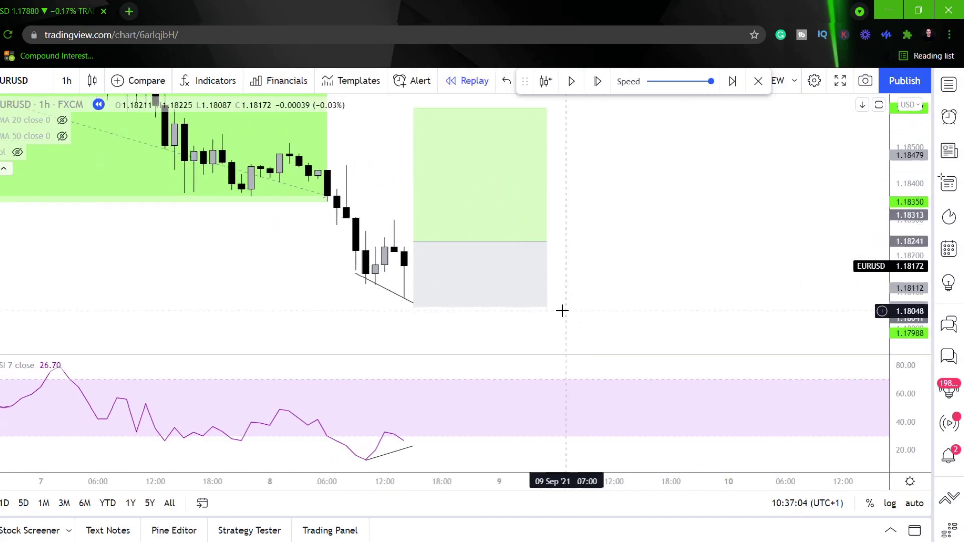
left_click(413, 306)
- Advance the replay by one candle to 8 Sep 15:00
left_click_drag(673, 192, 694, 256)
left_click_drag(757, 157, 763, 125)
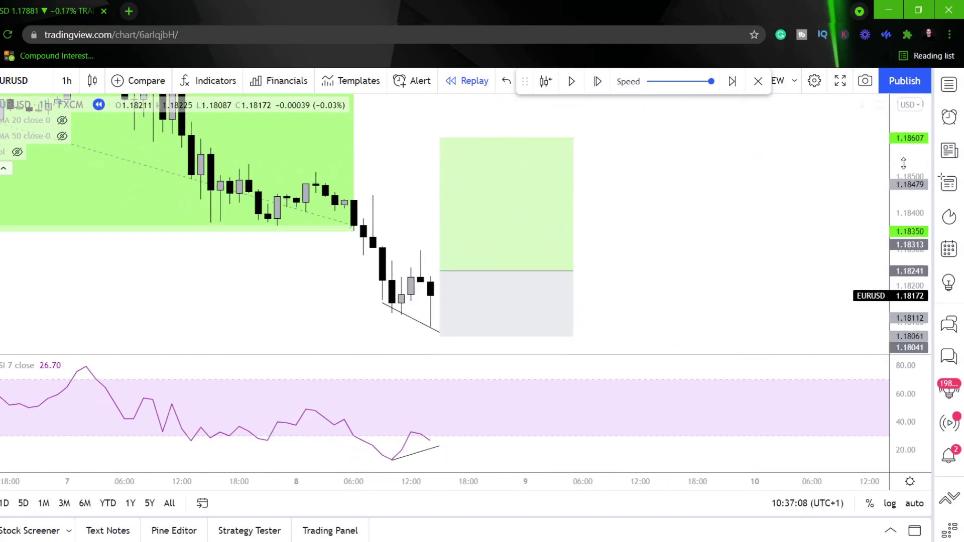
left_click_drag(904, 164, 904, 247)
scroll(723, 215, "up", 1)
left_click(601, 89)
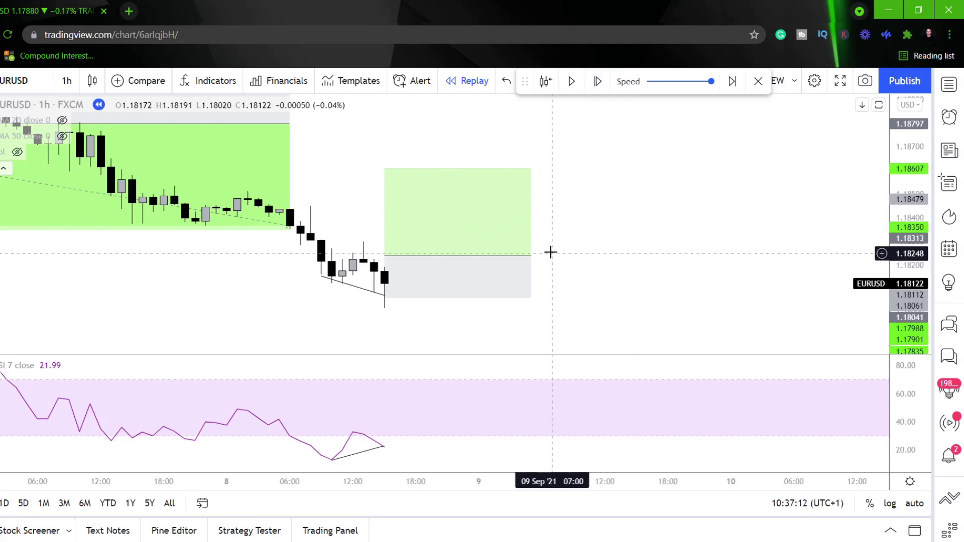
- Move the long position to 8 Sep 16:00 with entry at 1.18203, stop at 1.18004 and target at 1.18606
left_click_drag(924, 295, 925, 185)
left_click_drag(757, 251, 762, 213)
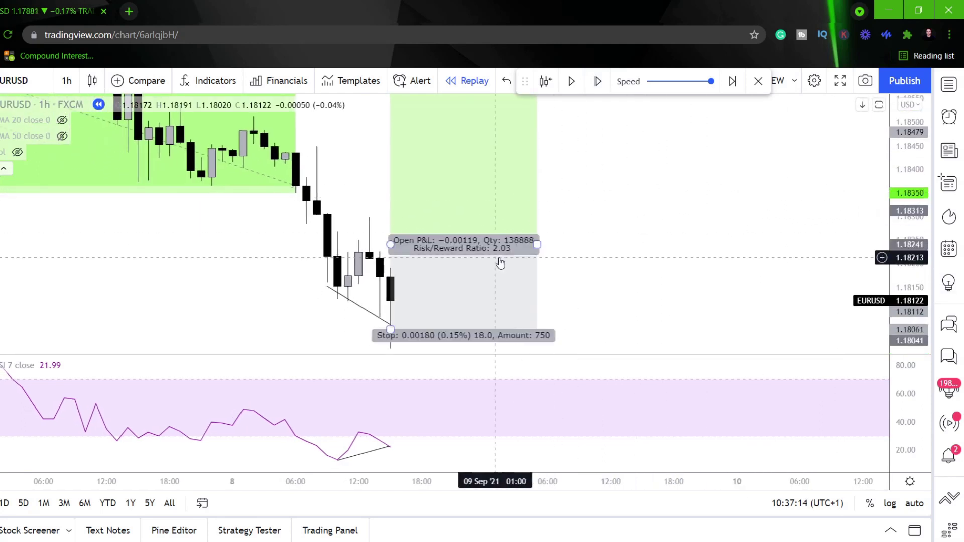
left_click_drag(685, 206, 688, 166)
left_click_drag(426, 216, 460, 223)
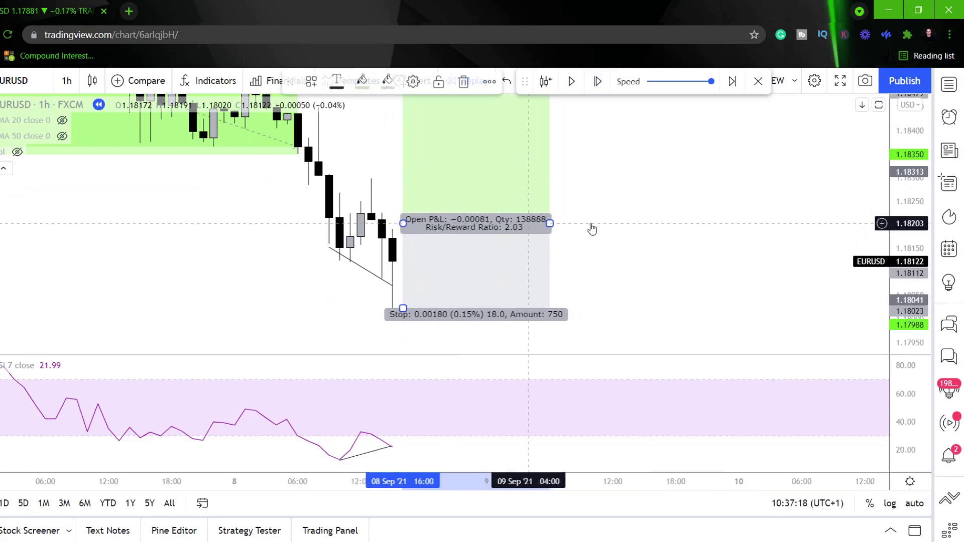
left_click_drag(404, 308, 404, 317)
left_click(634, 250)
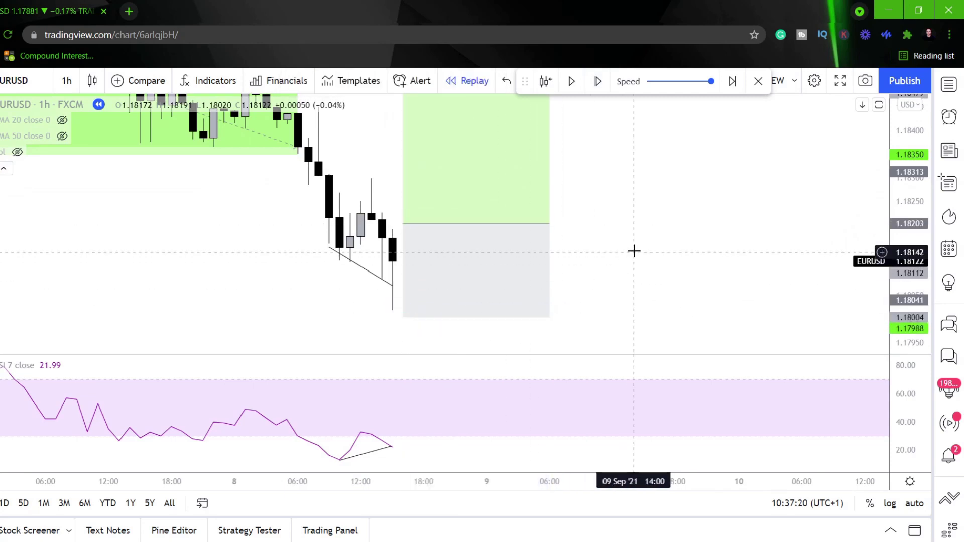
left_click_drag(679, 166, 694, 256)
left_click_drag(418, 141, 418, 124)
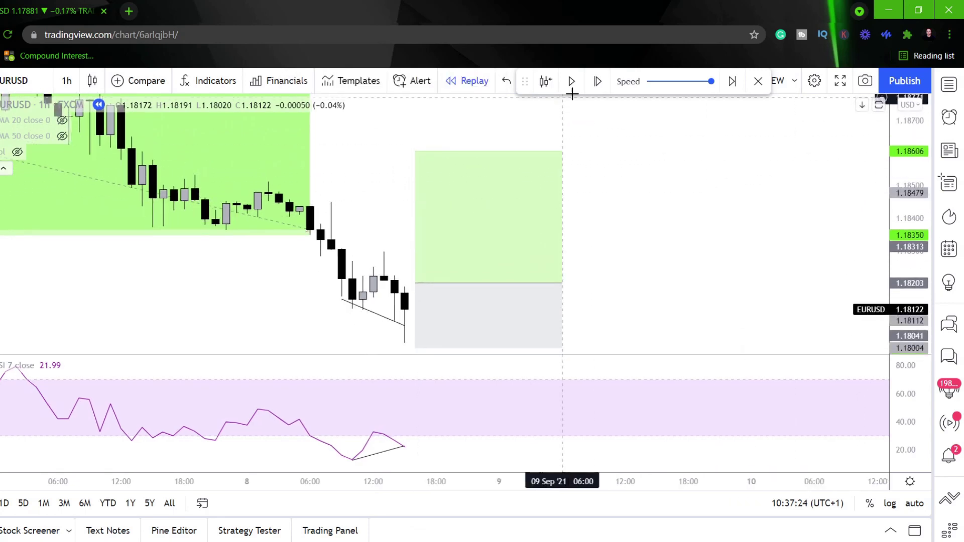
- Advance the replay to 9 Sep 11:00, stepping through the first candles and playing the rest
left_click(597, 82)
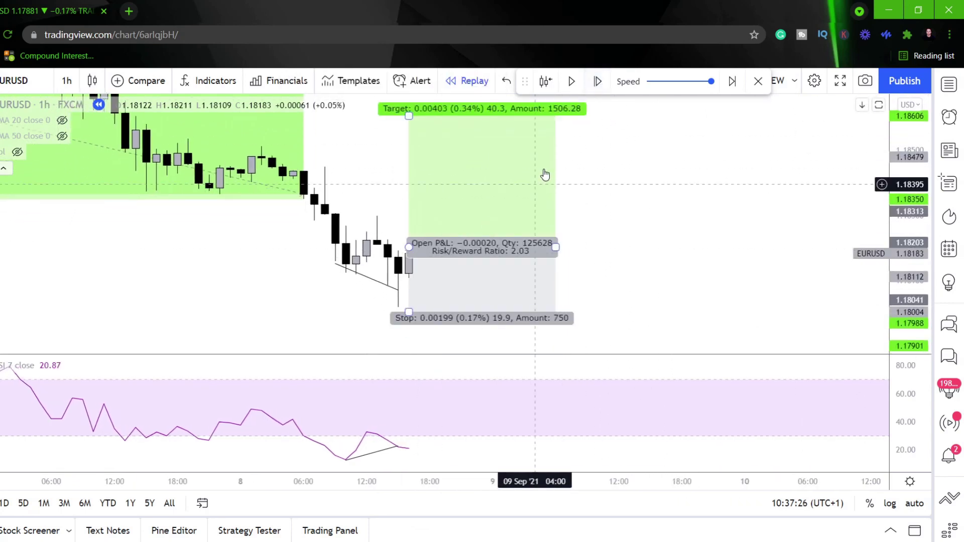
left_click(603, 86)
left_click(602, 87)
left_click(601, 87)
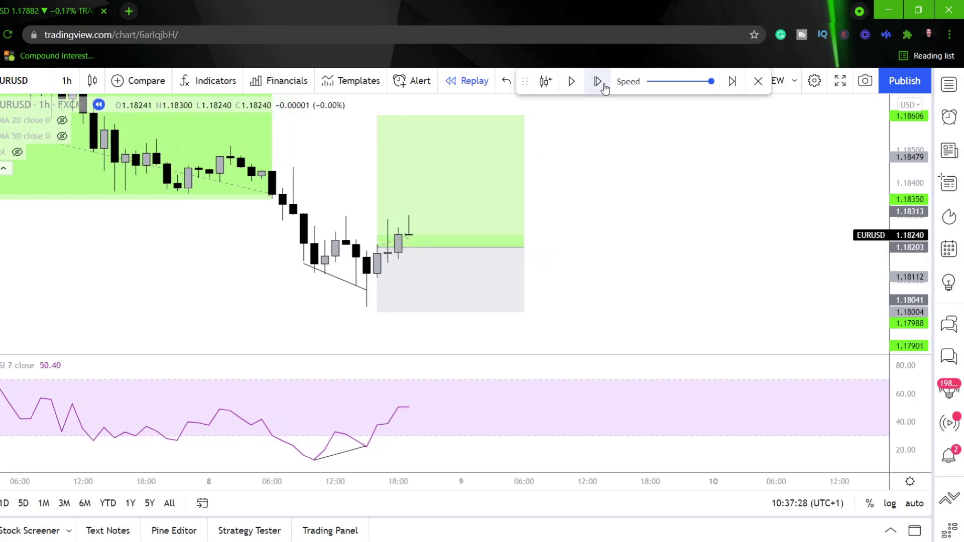
left_click(598, 88)
left_click(596, 88)
left_click(593, 89)
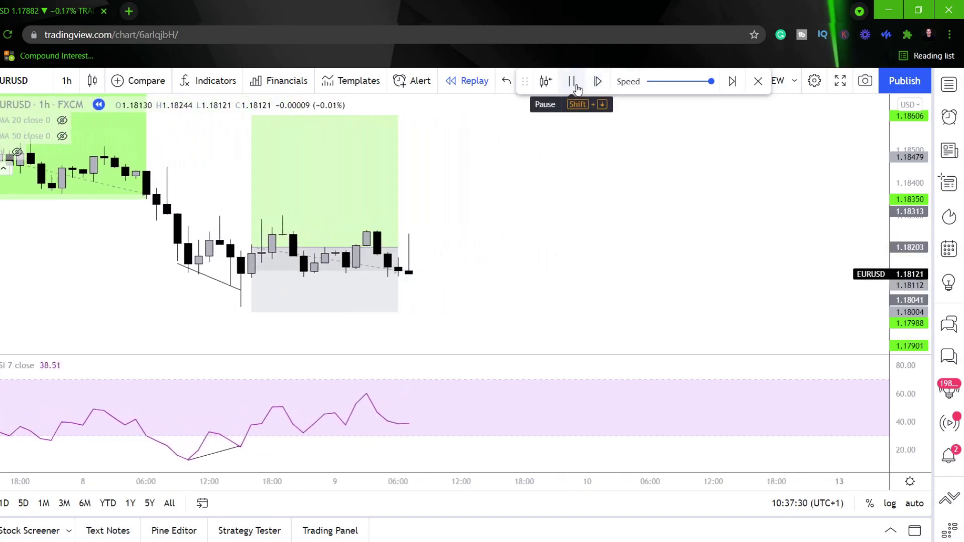
left_click(572, 83)
- Draw a horizontal trend line at about 1.18108 under the price lows, from 8 Sep 19:00 to about 9 Sep 12:00
left_click_drag(430, 243, 728, 254)
scroll(701, 259, "down", 3)
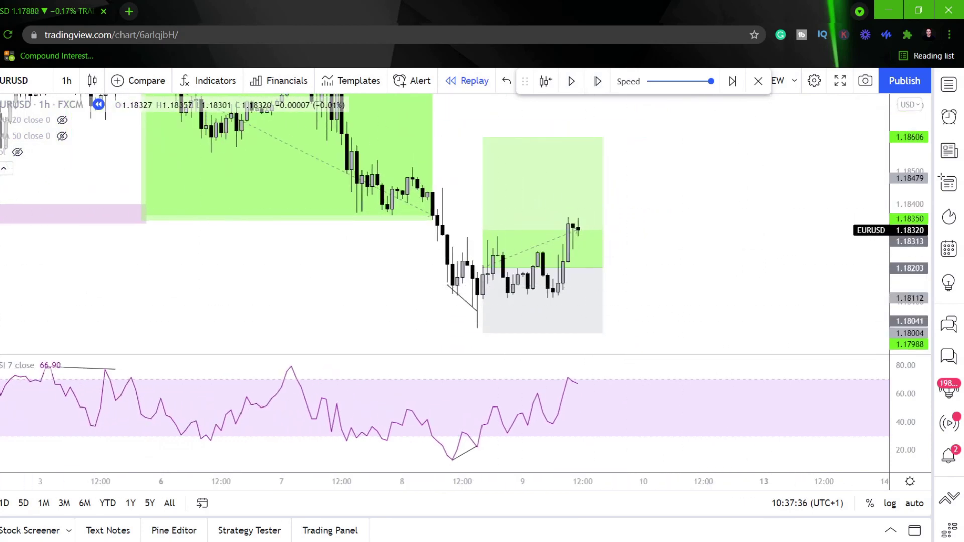
left_click(502, 300)
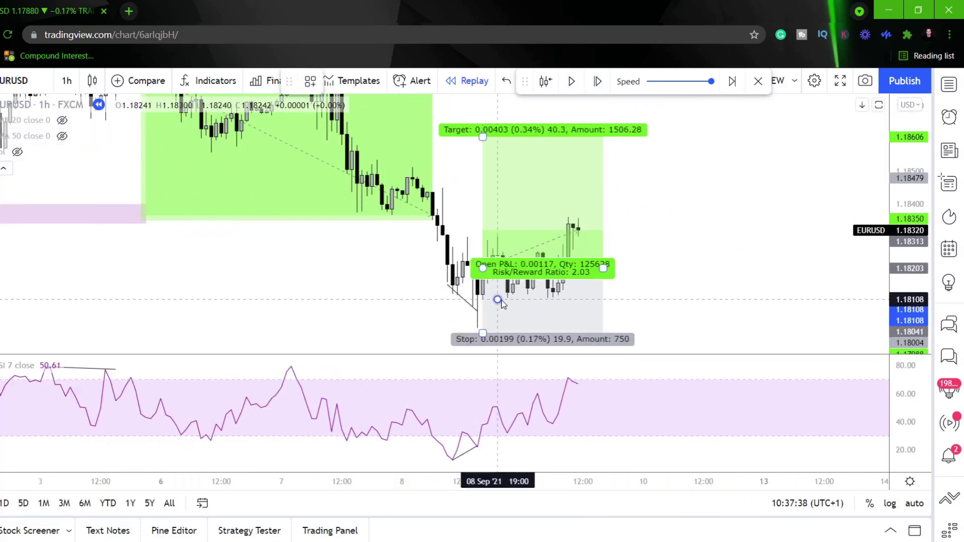
left_click(652, 284)
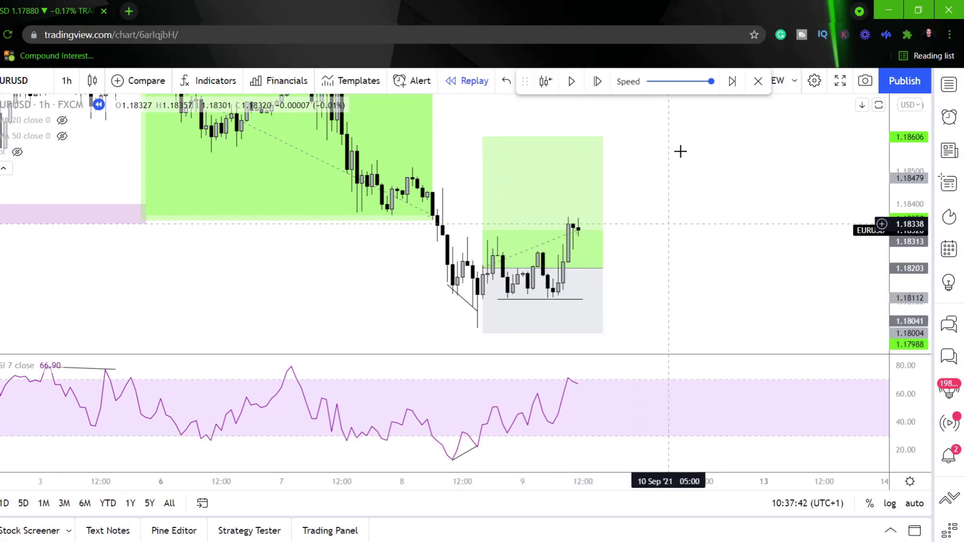
- Step the replay forward candle by candle to 9 Sep 15:00
left_click(598, 81)
left_click(598, 82)
left_click(597, 81)
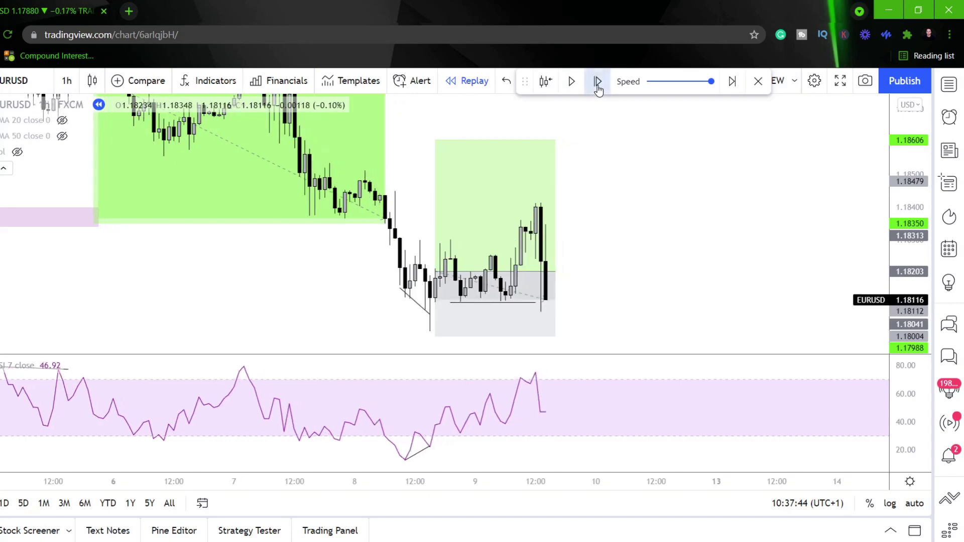
left_click(597, 82)
left_click(597, 86)
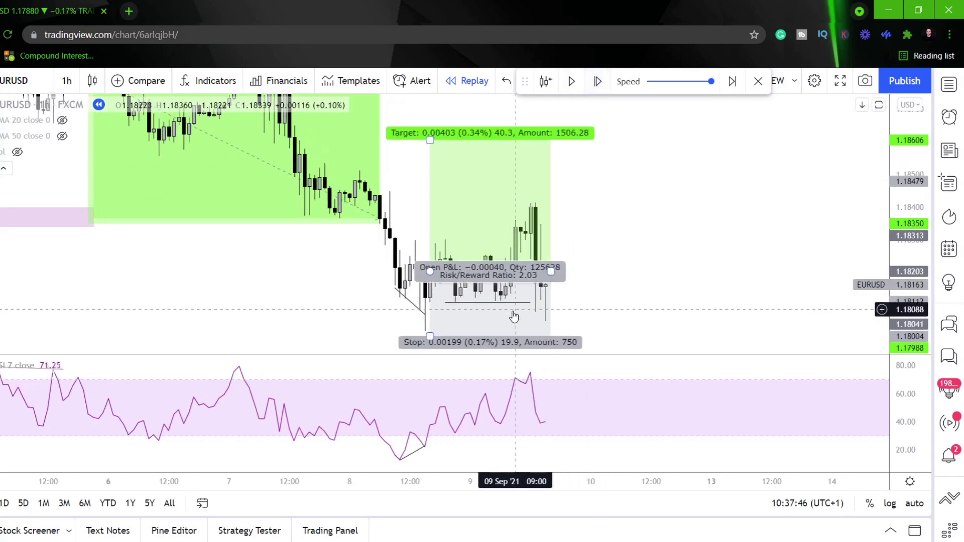
- Step the replay forward to the 9 Sep 19:00 candle
left_click_drag(616, 278, 601, 272)
scroll(595, 263, "up", 1)
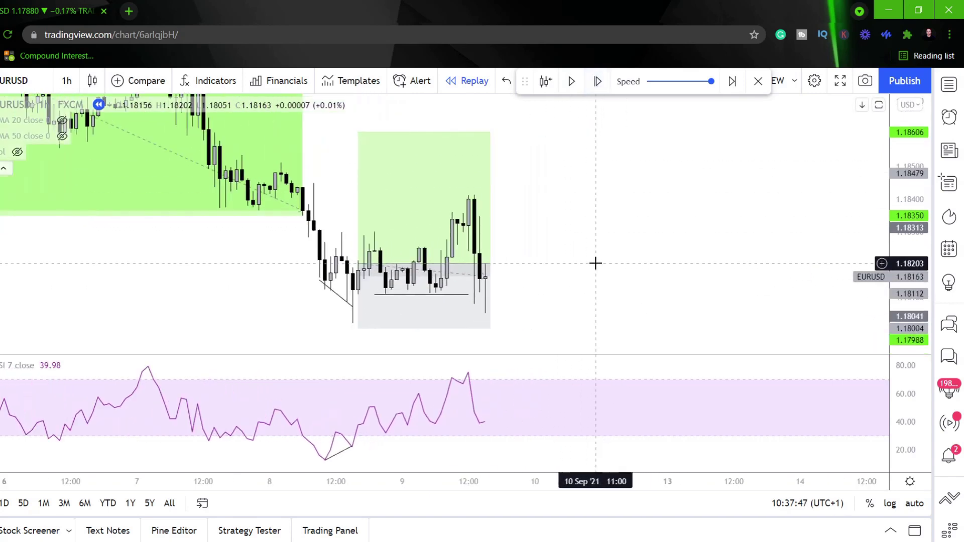
left_click(596, 82)
left_click(597, 82)
left_click(596, 82)
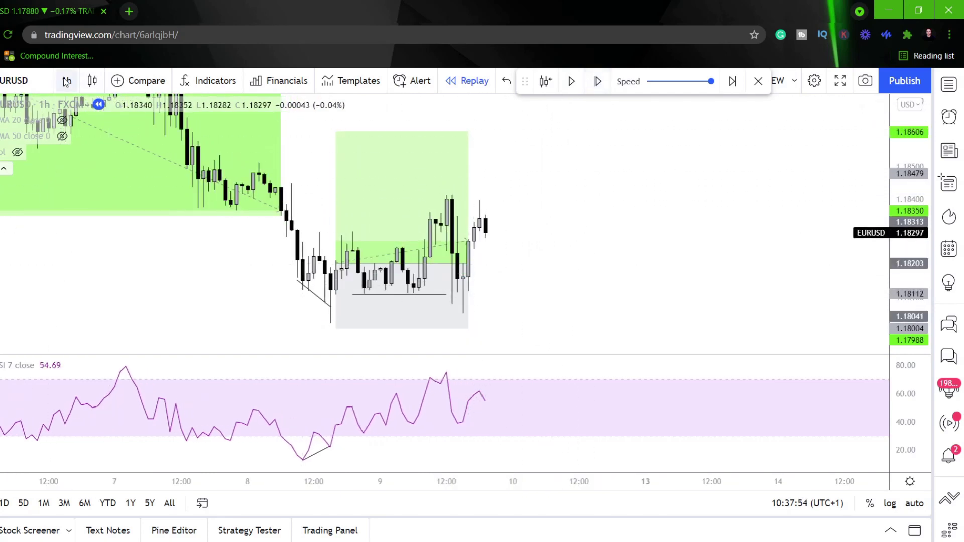
- Rewind the replay to restart from 9 Sep 16:00
left_click(482, 82)
left_click(599, 247)
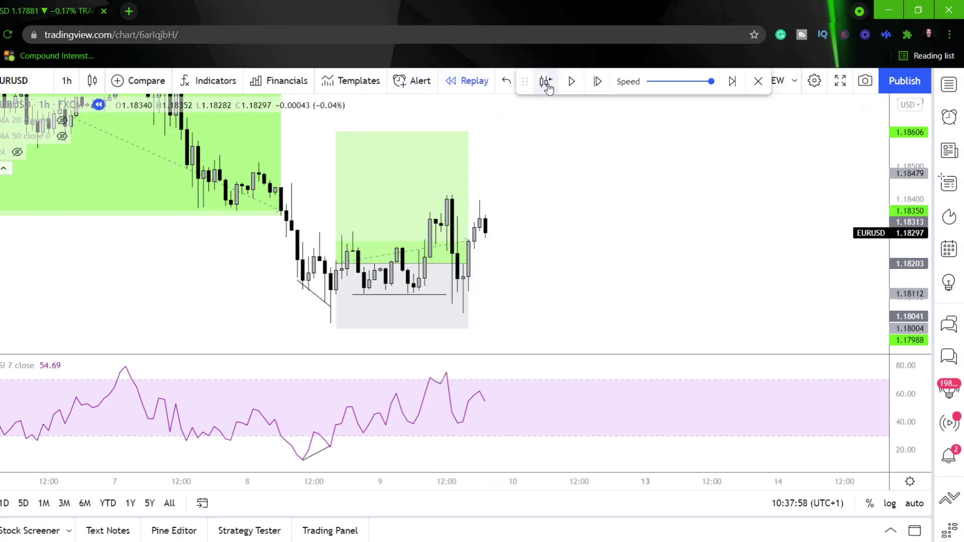
left_click(468, 284)
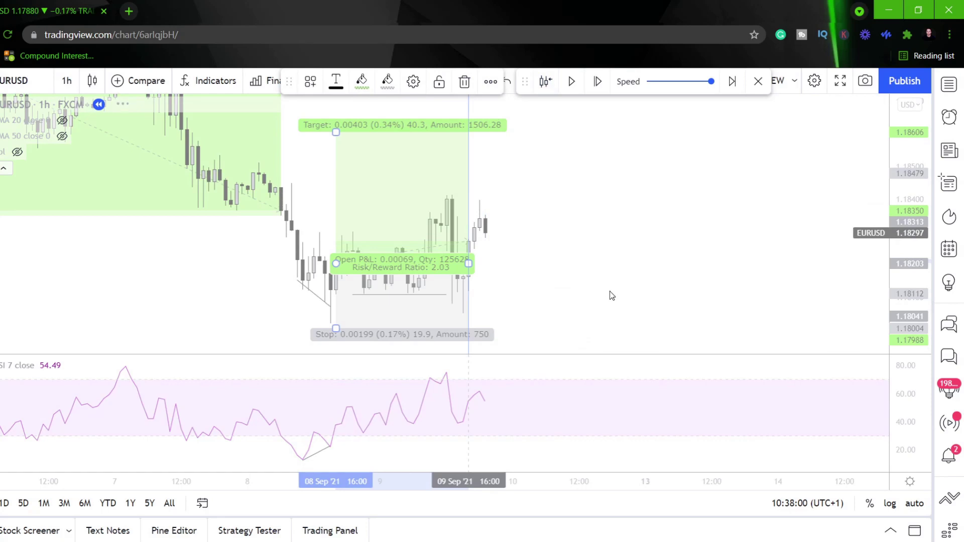
scroll(631, 216, "up", 5)
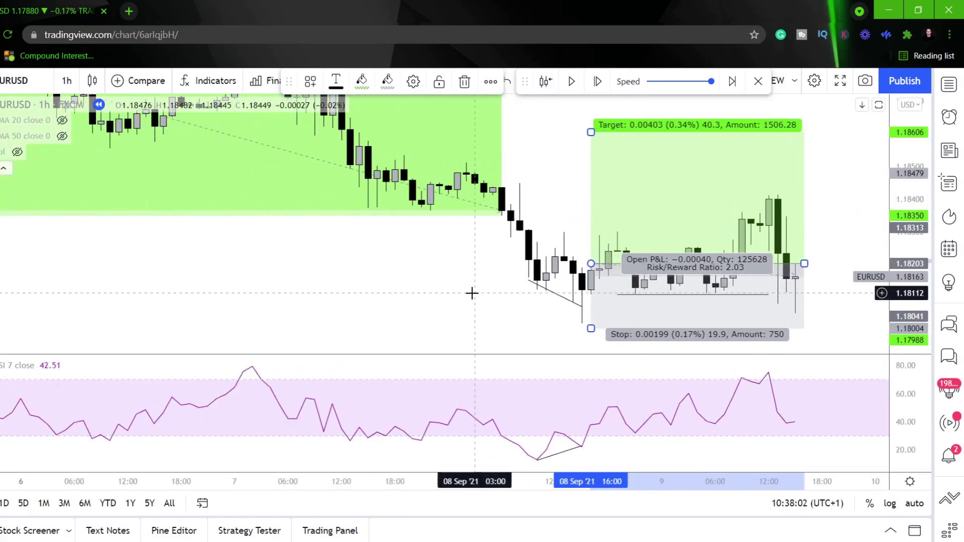
- Maximize the price pane and switch the chart to the 5-minute timeframe
double_click(474, 293)
scroll(843, 235, "down", 3)
left_click_drag(852, 236, 547, 163)
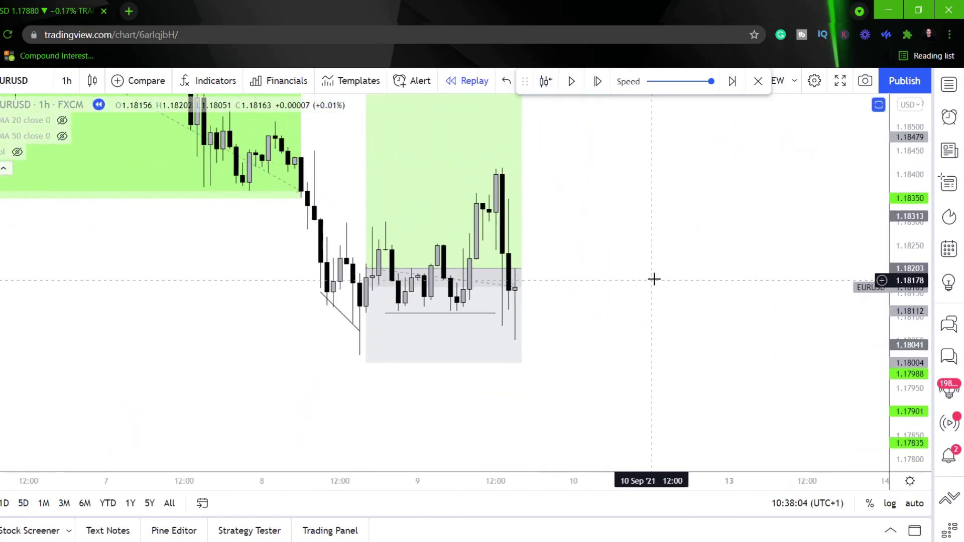
left_click(62, 82)
left_click(101, 253)
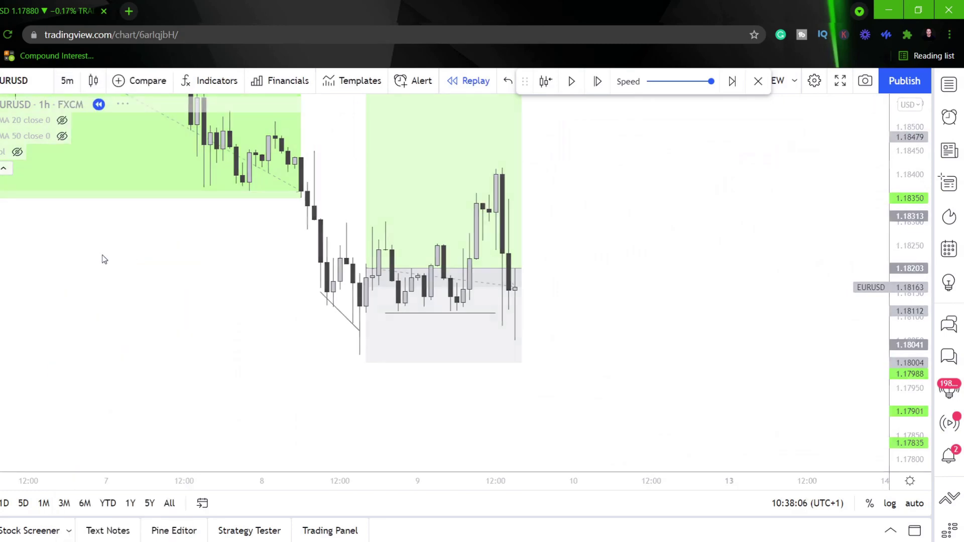
- Mark the 9 Sep 15:30 lows with a rectangle between about 1.1805 and 1.1812, extending to about 21:00
scroll(594, 321, "down", 5)
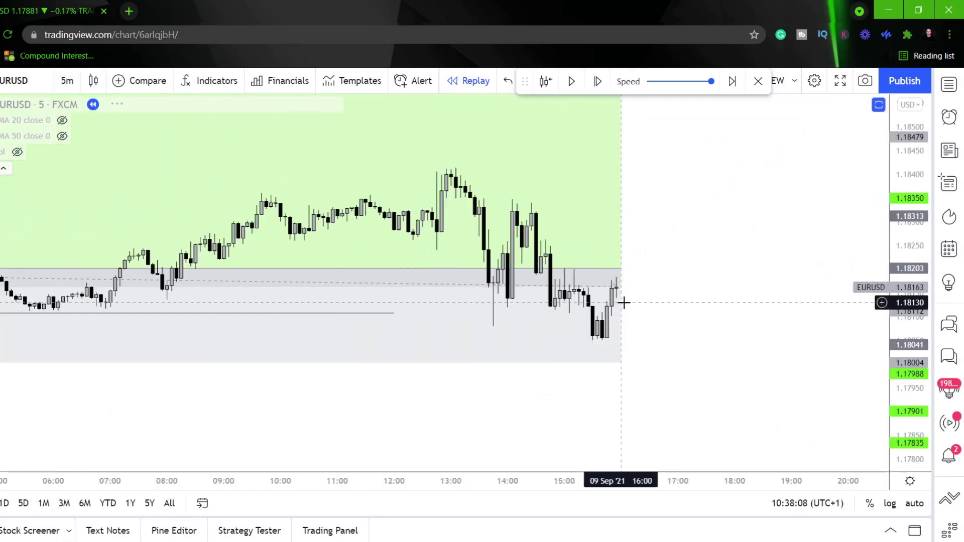
left_click_drag(757, 323, 637, 334)
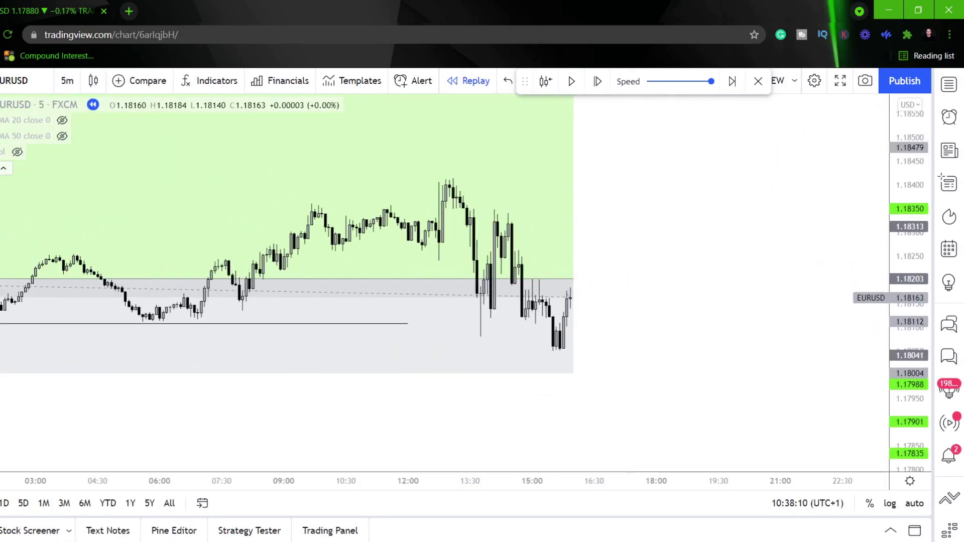
mouse_move(552, 318)
left_mouse_down()
mouse_move(683, 344)
mouse_move(778, 350)
left_mouse_up()
left_click_drag(708, 224, 477, 247)
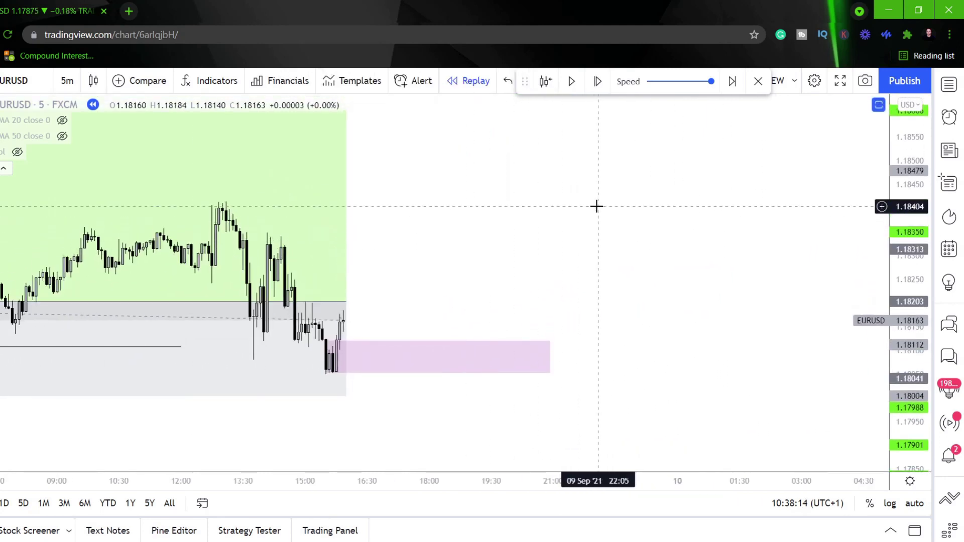
- Step the 5-minute replay forward to 9 Sep 16:25
left_click(599, 83)
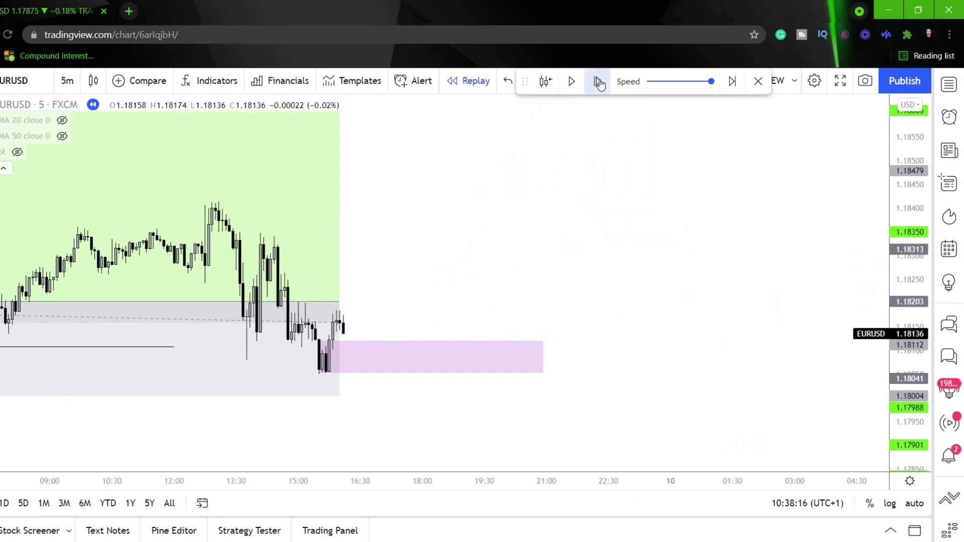
left_click(599, 82)
left_click(599, 83)
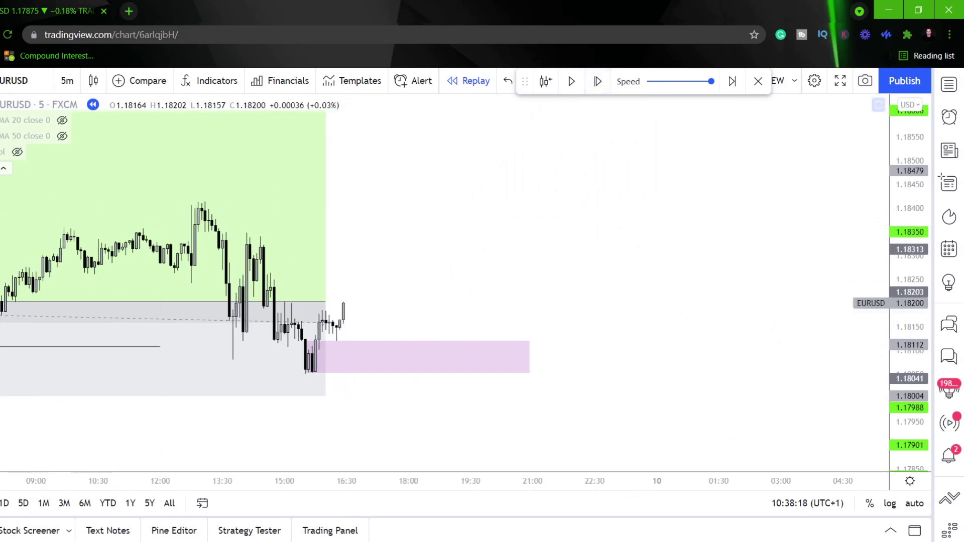
- Place a long position at 9 Sep 16:20 with entry at 1.18161, stop at 1.18107 and target at 1.18604
left_click(2, 260)
left_click(7, 260)
left_click(339, 321)
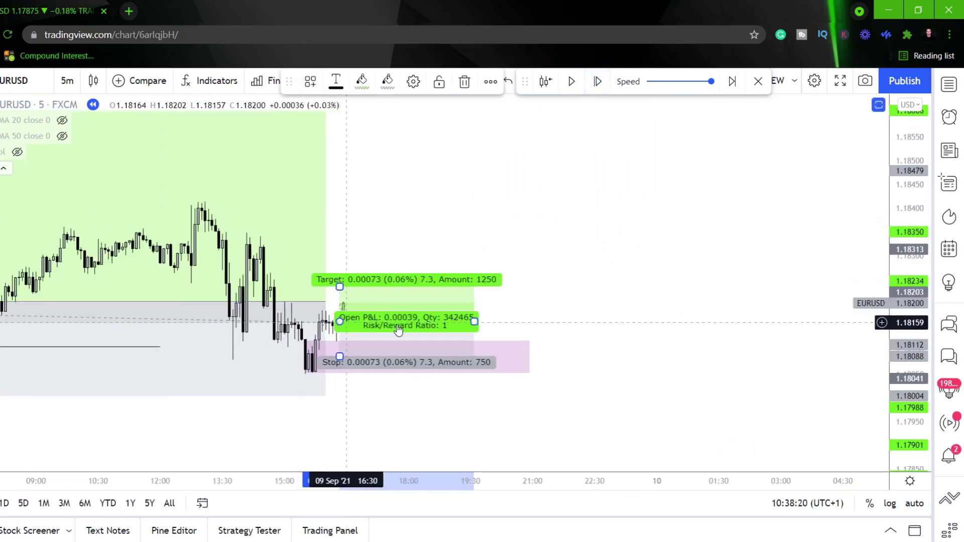
left_click(577, 366)
left_click_drag(339, 355, 340, 348)
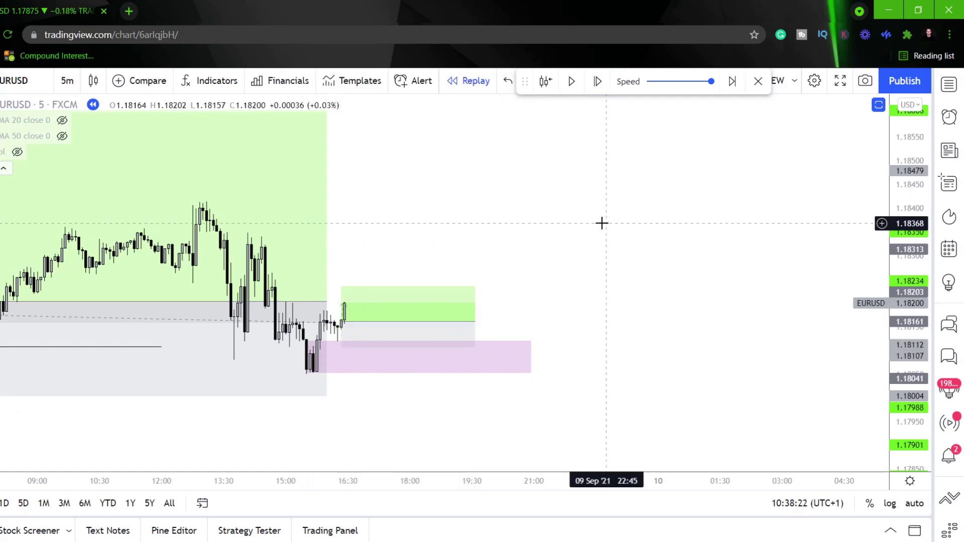
left_click_drag(340, 286, 647, 261)
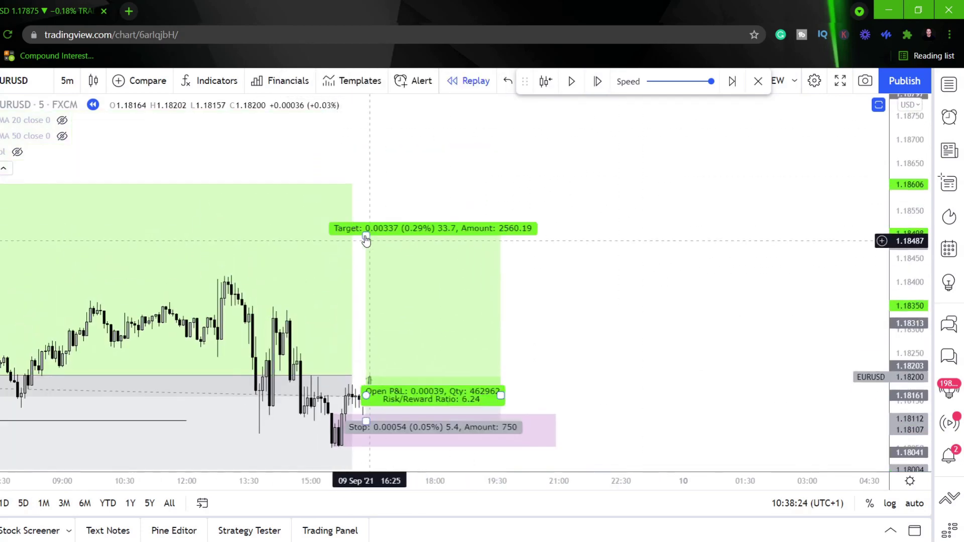
left_click_drag(366, 239, 372, 185)
left_click_drag(664, 338, 671, 279)
left_click(430, 323)
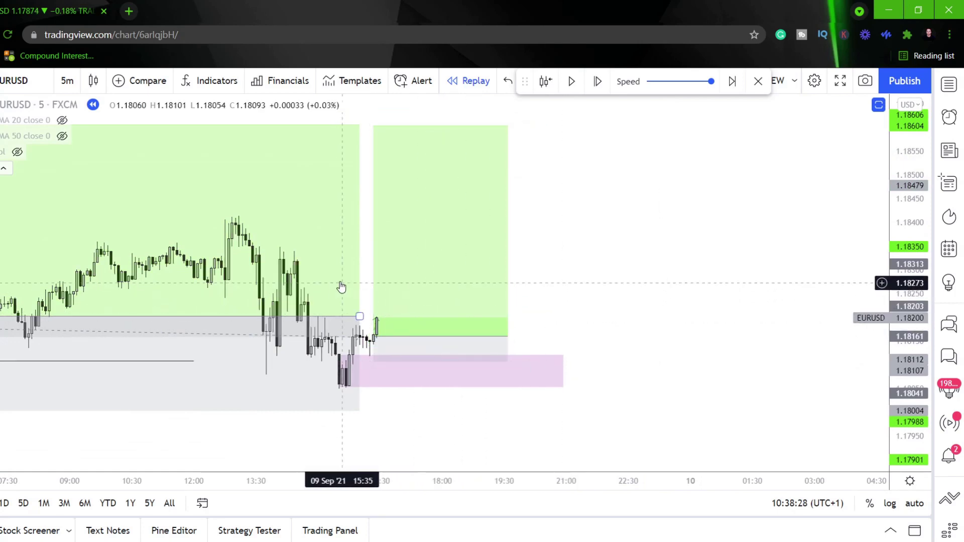
- Play the 5-minute replay to about 9 Sep 21:10 and switch the chart back to the 1-hour timeframe
scroll(783, 249, "down", 3)
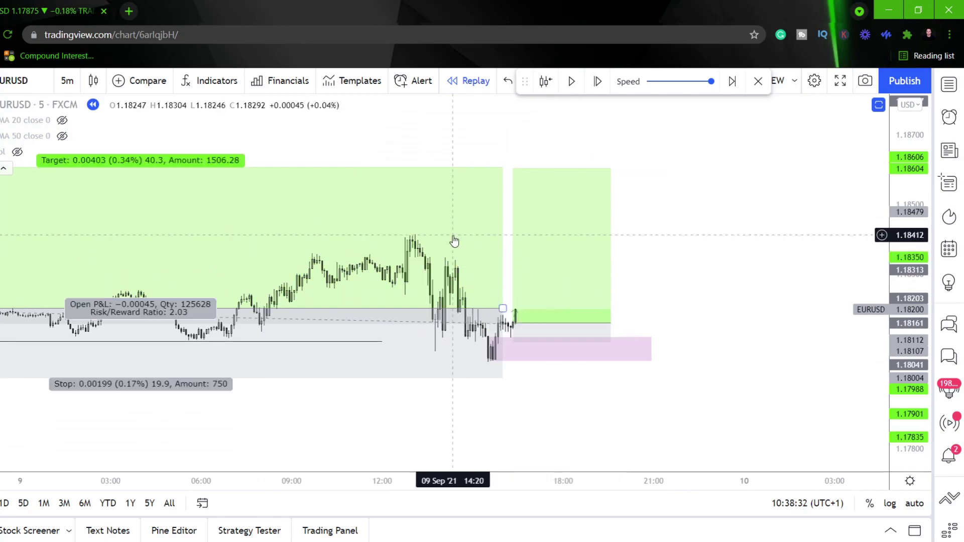
left_click(571, 82)
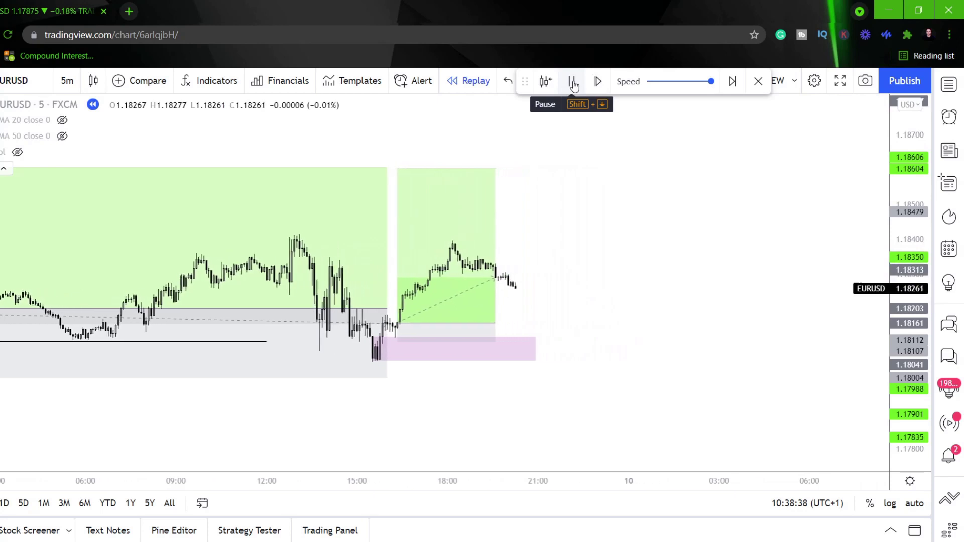
left_click(573, 82)
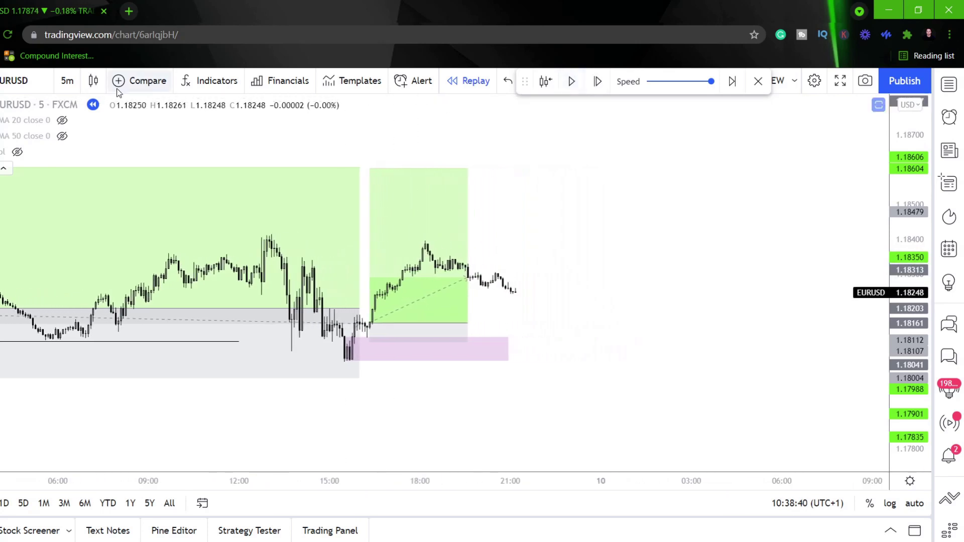
left_click(70, 81)
left_click(98, 362)
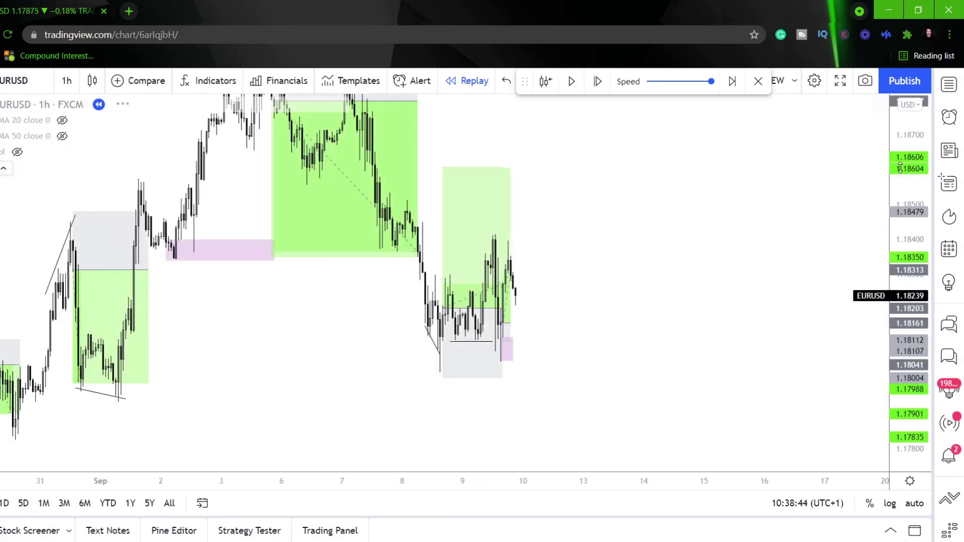
- Play the 1-hour replay forward to about 13 Sep 07:00
scroll(748, 370, "up", 5)
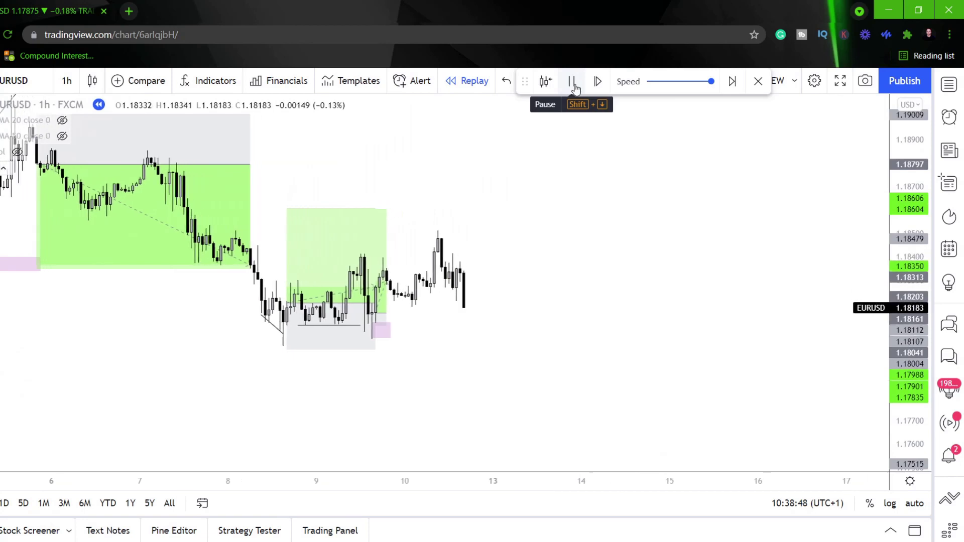
left_click(573, 84)
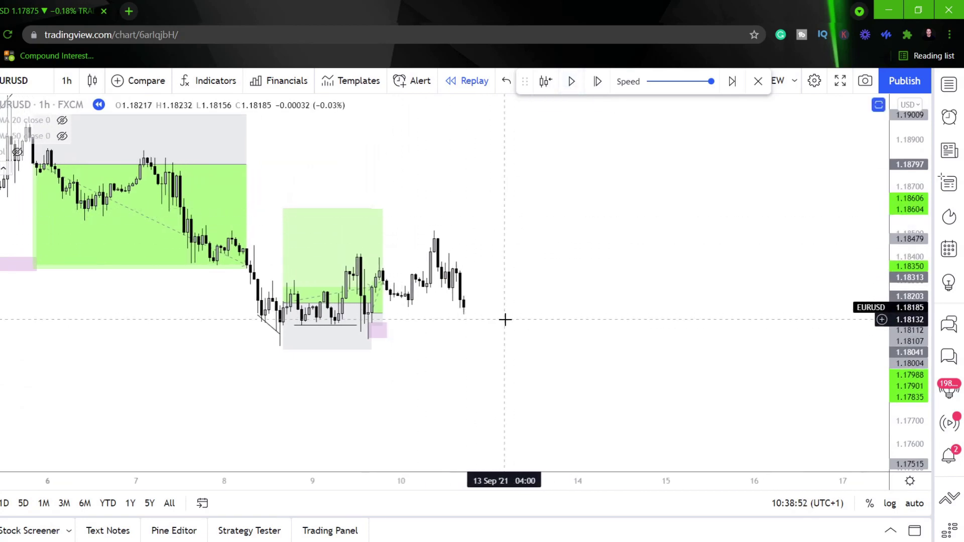
left_click(571, 83)
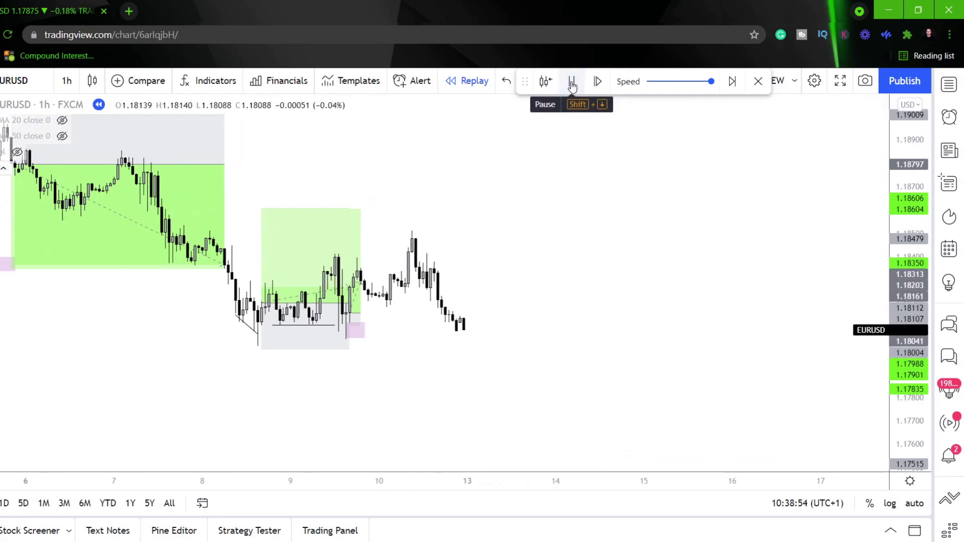
left_click(573, 84)
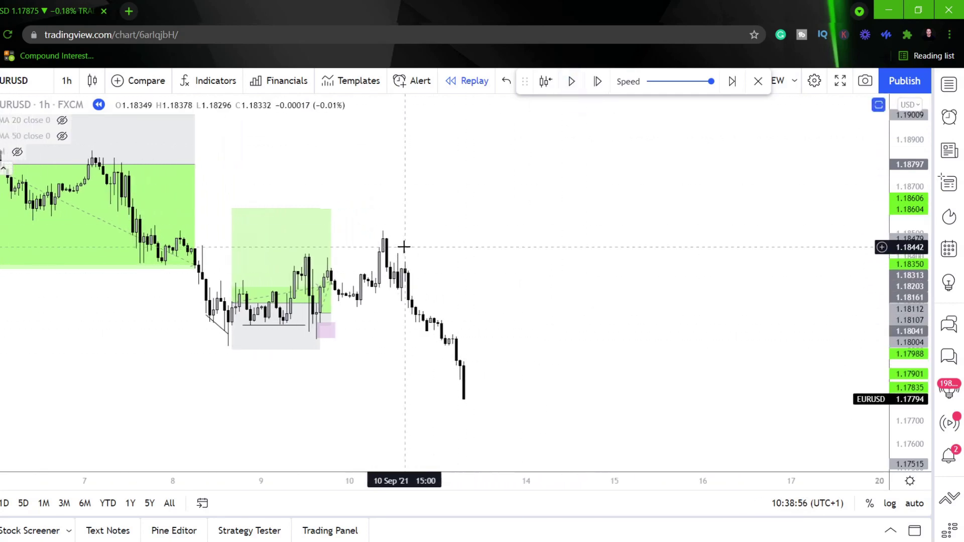
- Bring back the RSI pane and mark the 10 Sep price high with a rectangle extending past the latest candle
double_click(466, 250)
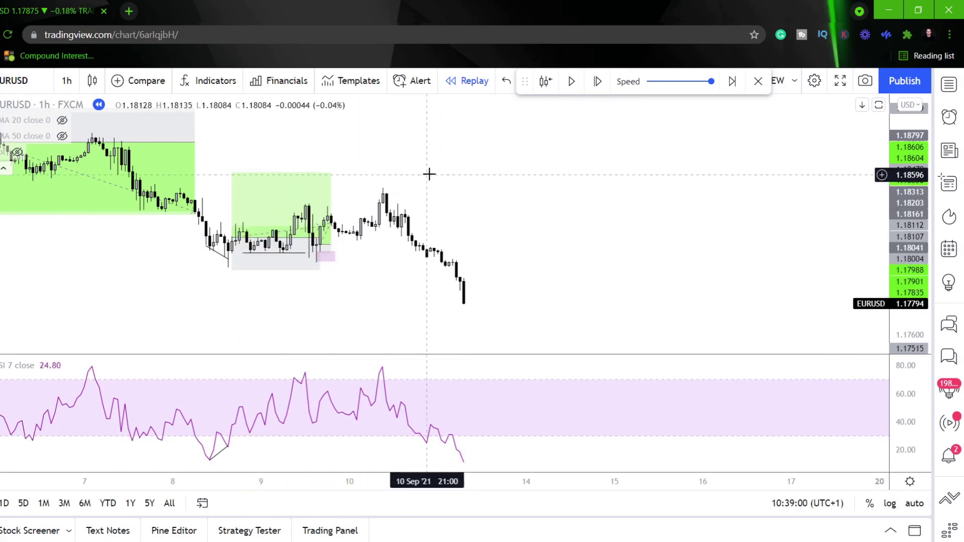
scroll(540, 208, "down", 2)
scroll(589, 203, "up", 1)
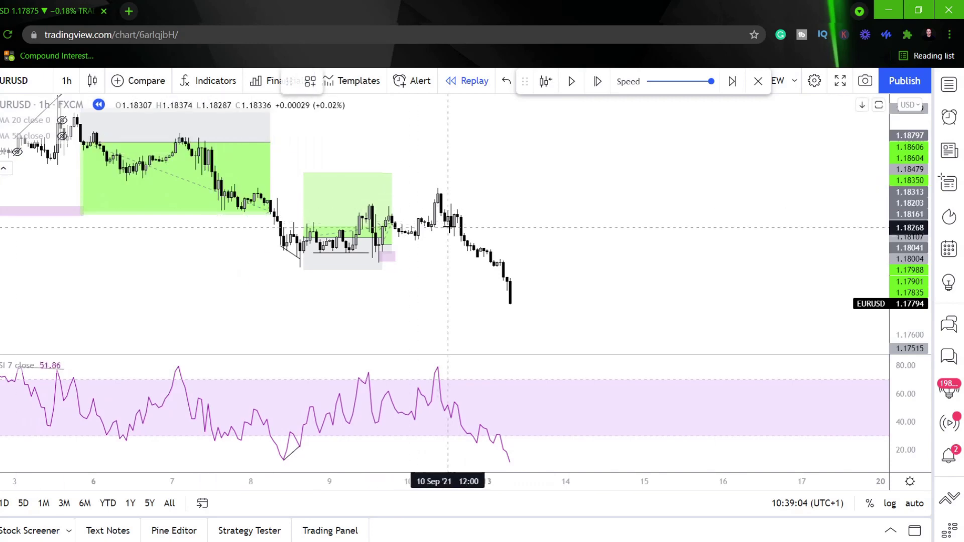
left_click_drag(434, 206, 592, 185)
left_click(524, 172)
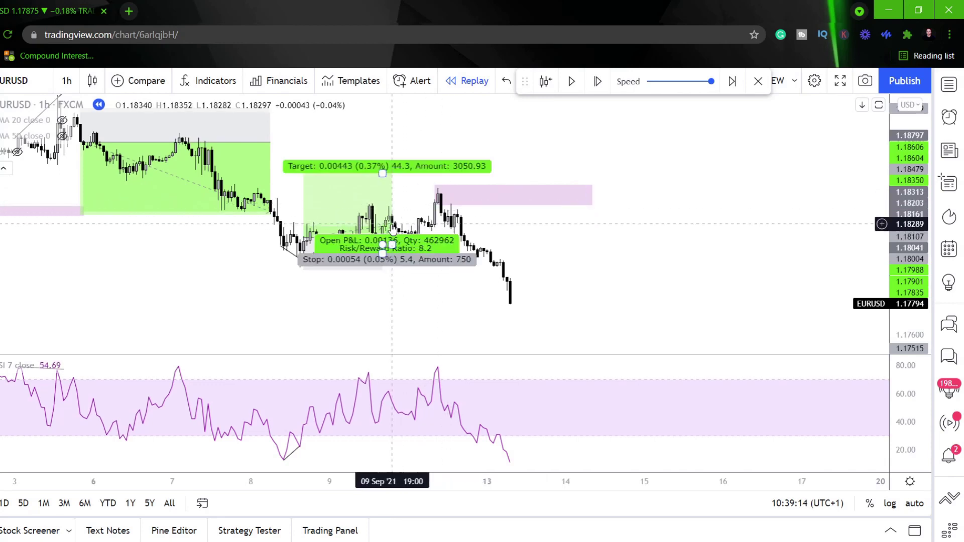
- Lower the 9 Sep 16:20 long position's target to 1.18408, and delete that position together with the purple 9 and 10 Sep zones
left_click_drag(382, 174, 391, 205)
left_click(443, 156)
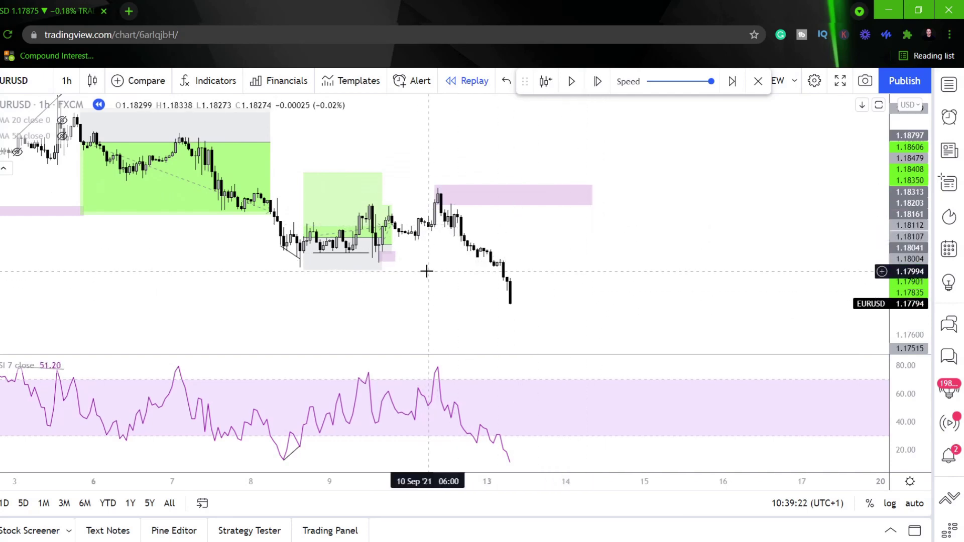
mouse_move(575, 334)
left_mouse_down()
mouse_move(359, 229)
mouse_move(381, 150)
left_mouse_up()
key("Delete")
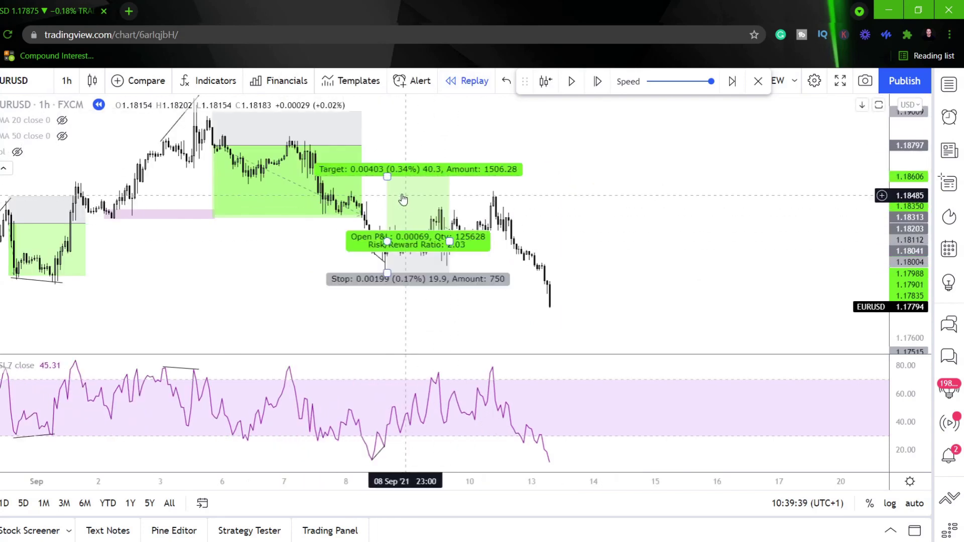
- Lower the 8 Sep long position's target to 1.18204, just at its entry level
left_click_drag(387, 176, 387, 241)
left_click(625, 113)
- Review the marked trades and RSI divergences from August to the latest 13 Sep candle on the 1-hour chart
scroll(652, 254, "down", 2)
left_click_drag(673, 296, 672, 158)
scroll(723, 191, "down", 6)
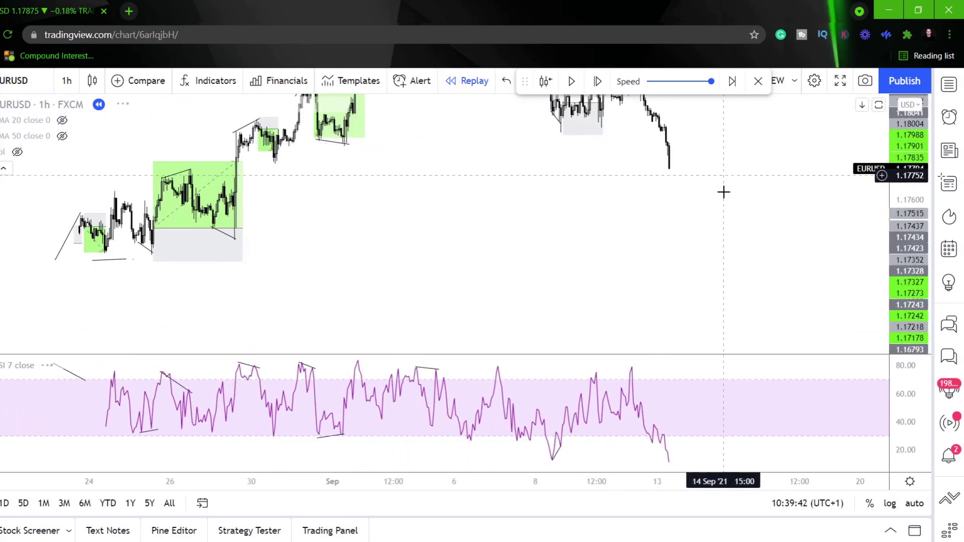
scroll(852, 249, "up", 4)
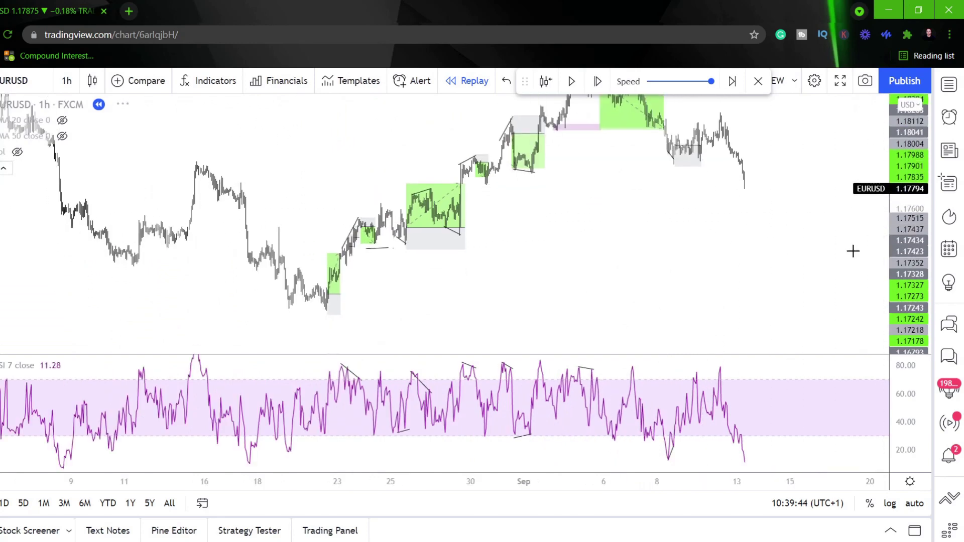
scroll(583, 247, "up", 2)
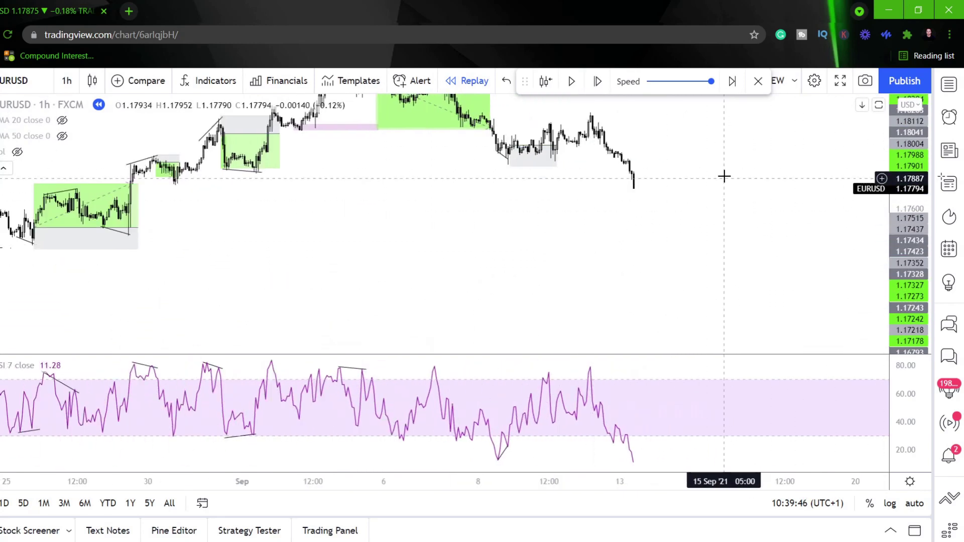
scroll(733, 217, "down", 2)
left_click_drag(680, 249, 631, 326)
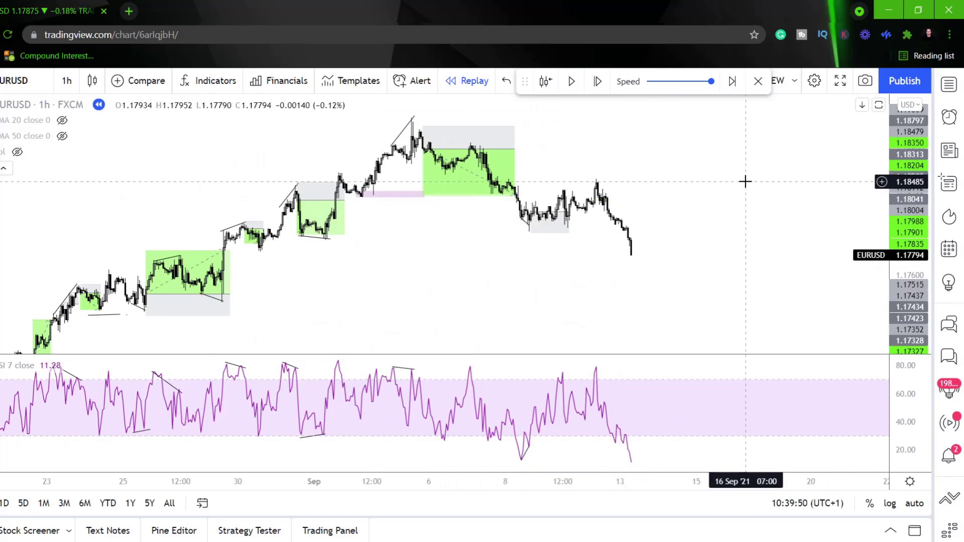
scroll(757, 209, "up", 2)
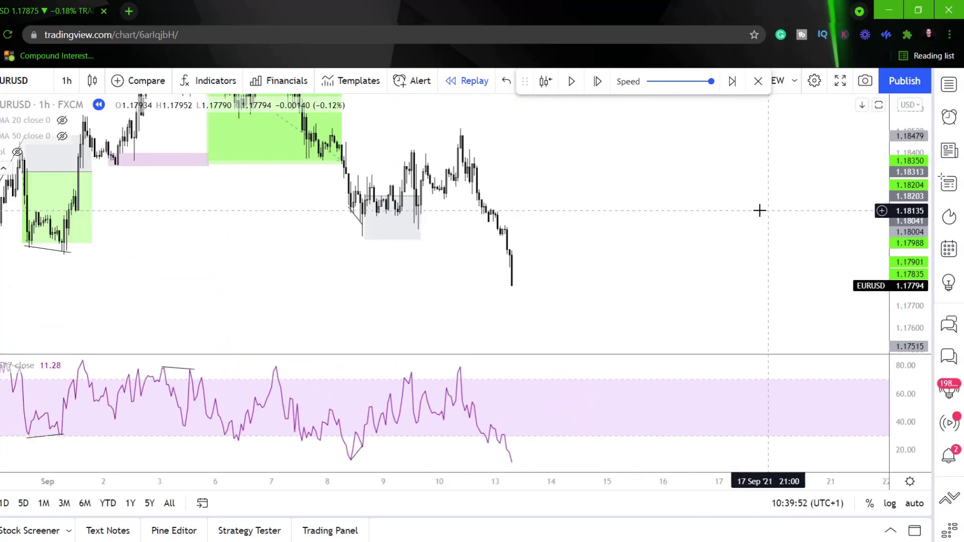
left_click_drag(694, 207, 557, 234)
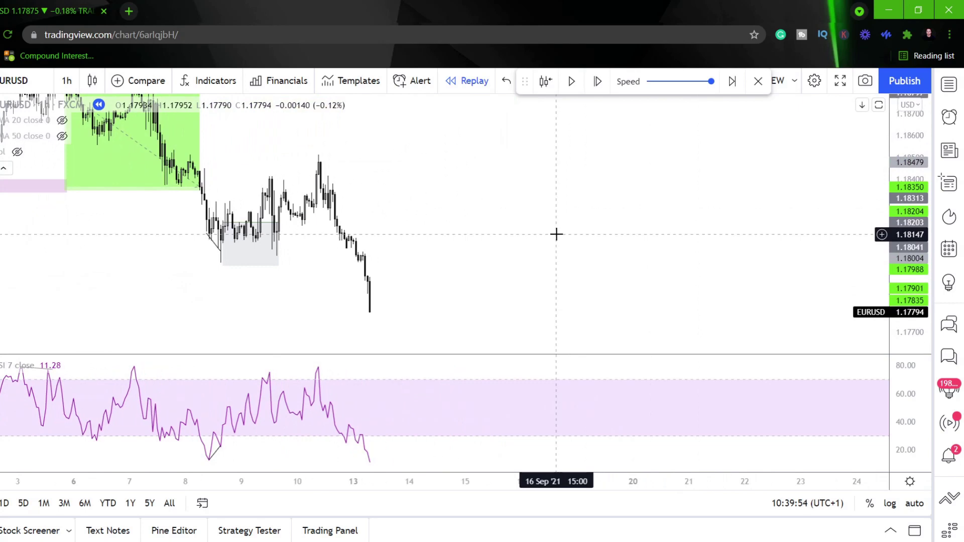